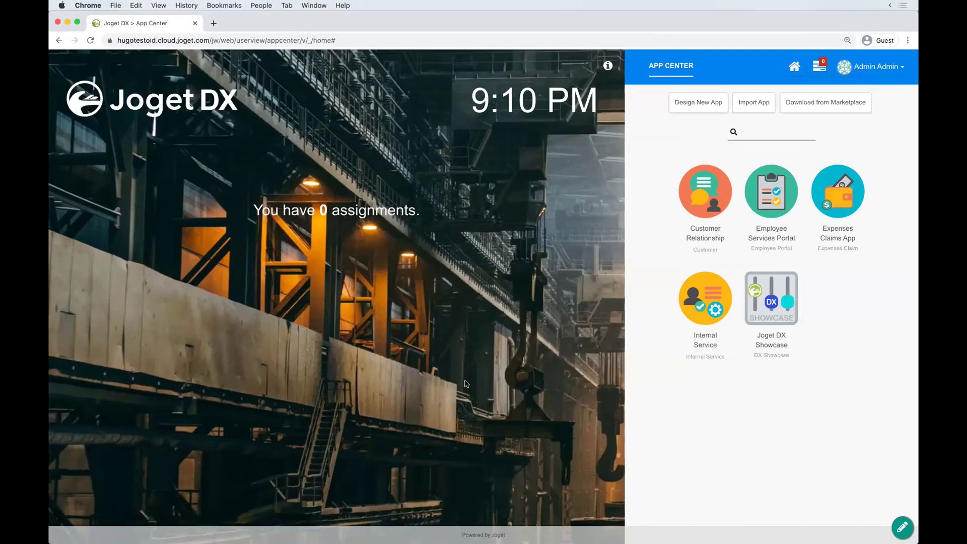
{"action": "left_click", "coordinate": [876, 65]}
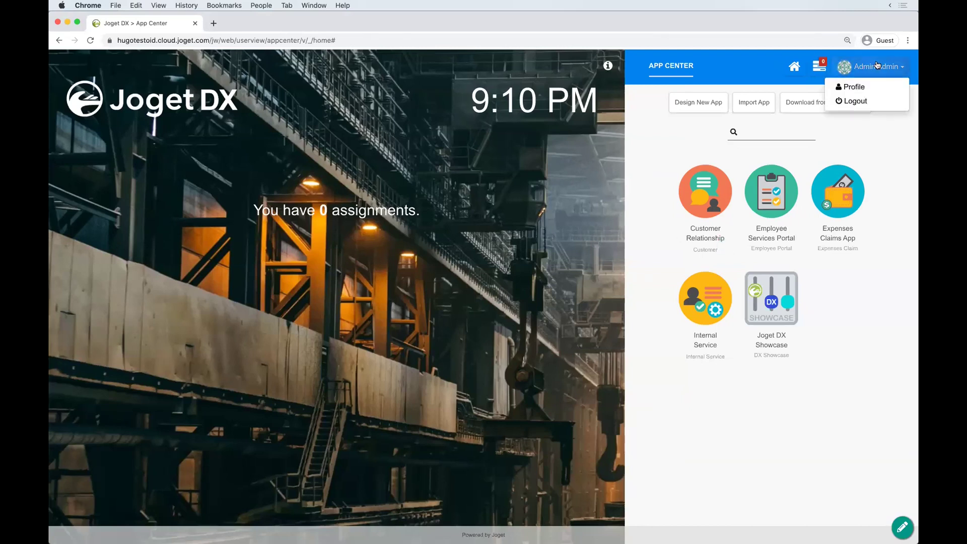
{"action": "left_click", "coordinate": [556, 261]}
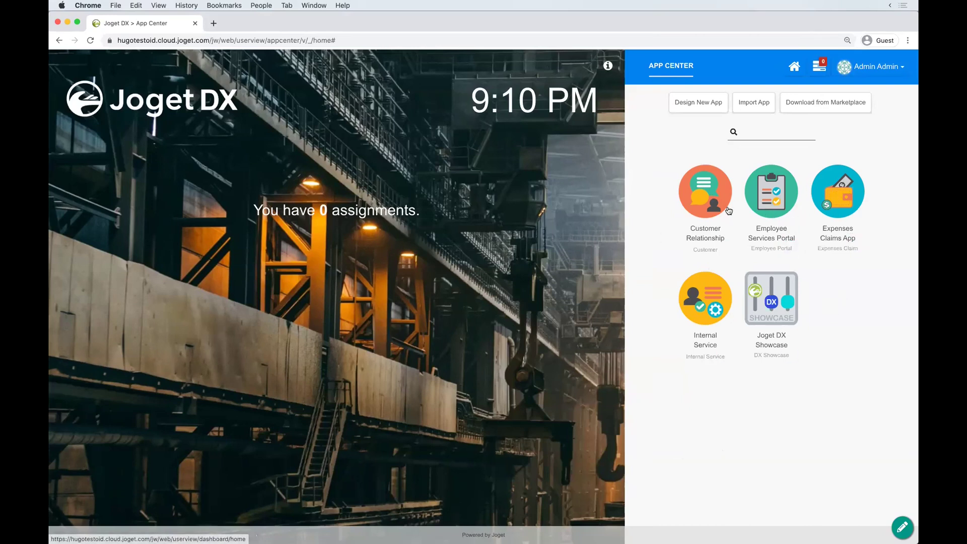
Step: Open the Expenses Claims App, view its form for creating a new expense claim, and close the app
{"action": "left_click", "coordinate": [838, 191]}
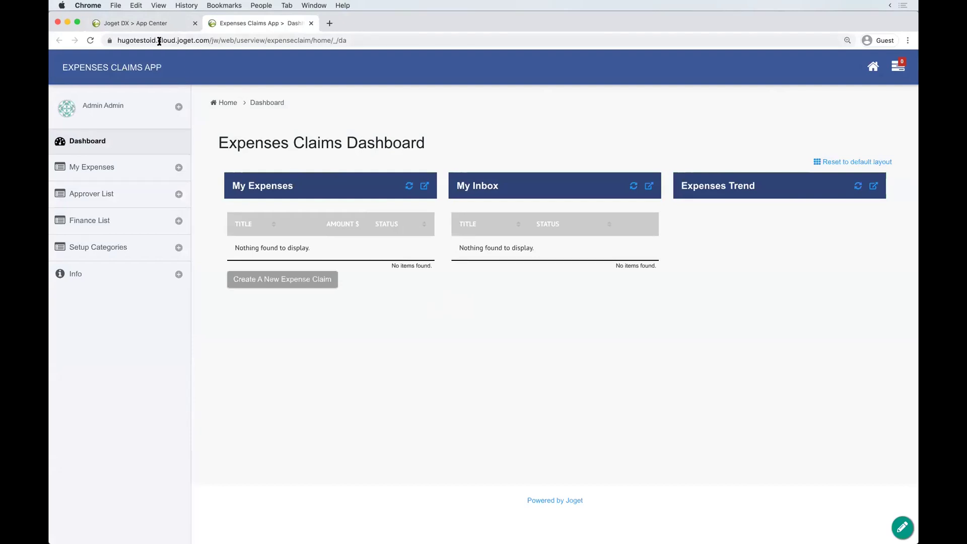
{"action": "left_click", "coordinate": [120, 184]}
{"action": "left_click", "coordinate": [123, 194]}
{"action": "left_click", "coordinate": [289, 206]}
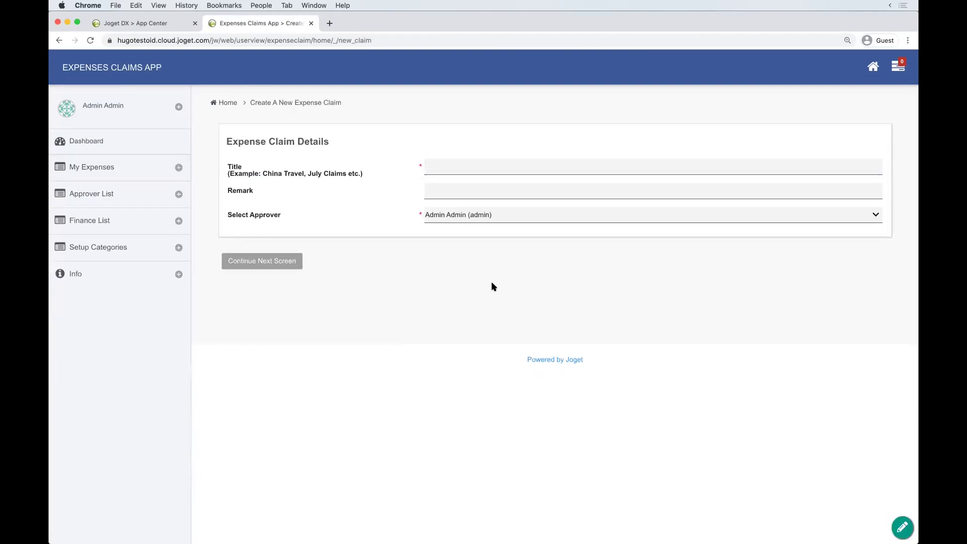
{"action": "key", "text": "super+w"}
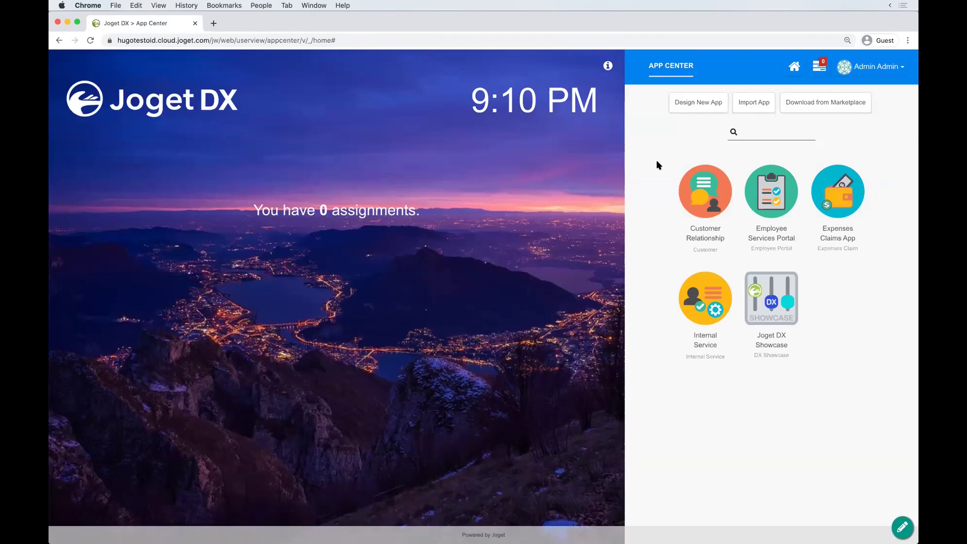
Step: Design a new app with the ID customerOn and the name Customer Onboarding
{"action": "left_click", "coordinate": [700, 106]}
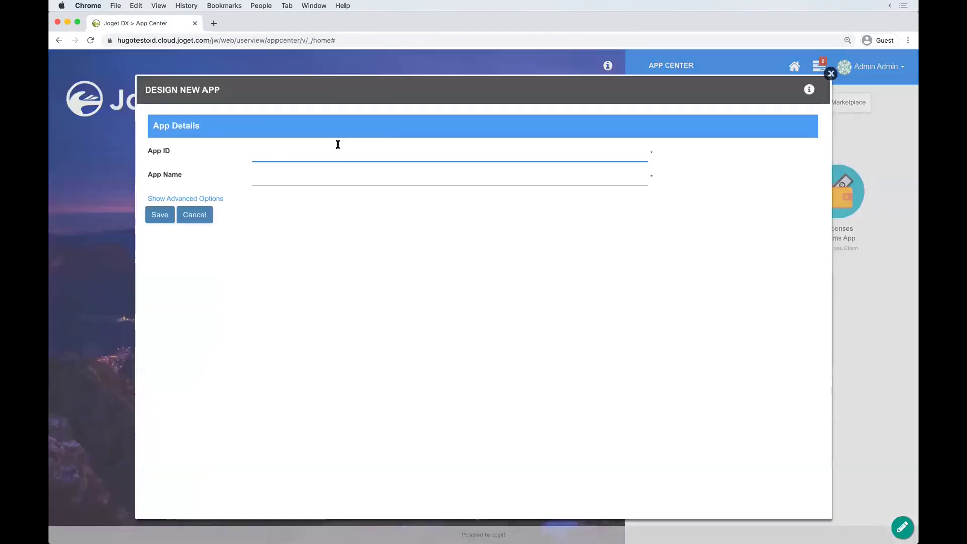
{"action": "type", "text": "customerOn"}
{"action": "key", "text": "Tab"}
{"action": "type", "text": "Customer "}
{"action": "type", "text": "Ob"}
{"action": "type", "text": "boarding"}
{"action": "left_click", "coordinate": [164, 213]}
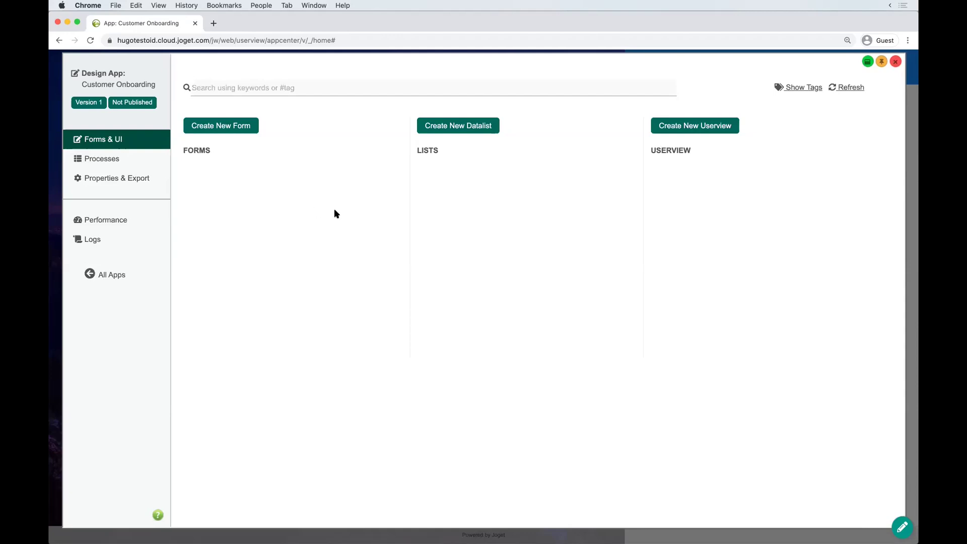
Step: Create a new form with the ID account, the name Account and the table name co_account
{"action": "left_click", "coordinate": [224, 127]}
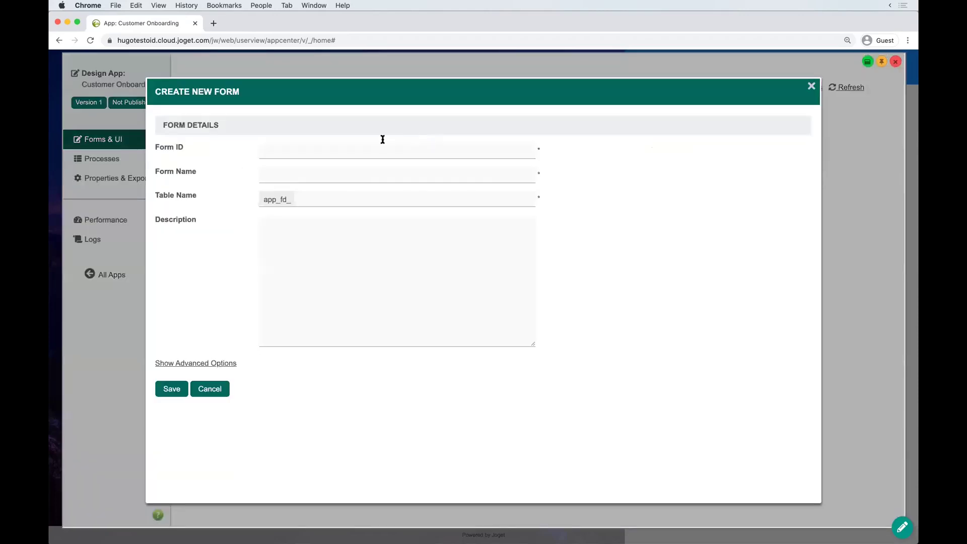
{"action": "left_click", "coordinate": [377, 148]}
{"action": "type", "text": "account"}
{"action": "key", "text": "Tab"}
{"action": "type", "text": "Account"}
{"action": "key", "text": "Tab"}
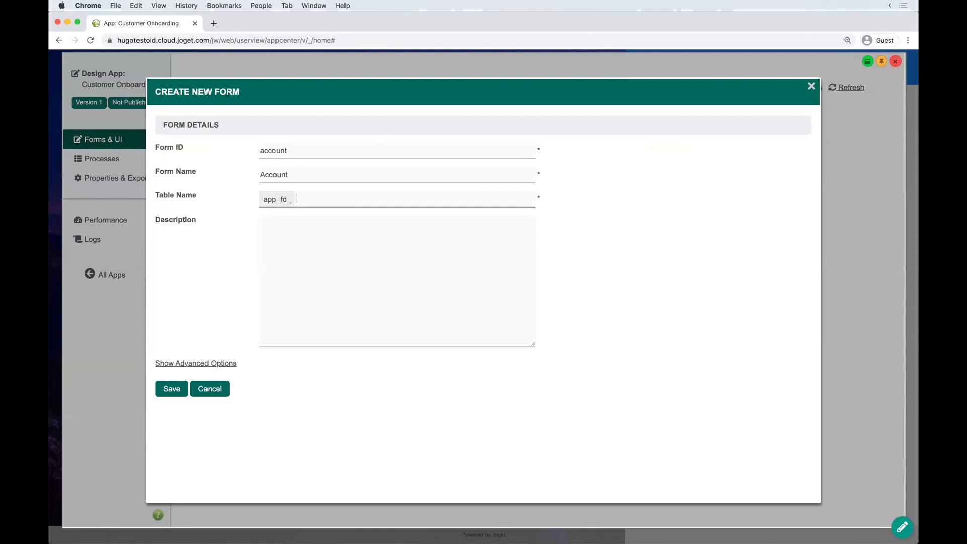
{"action": "type", "text": "co_account"}
{"action": "key", "text": "super+a"}
{"action": "left_click", "coordinate": [162, 394]}
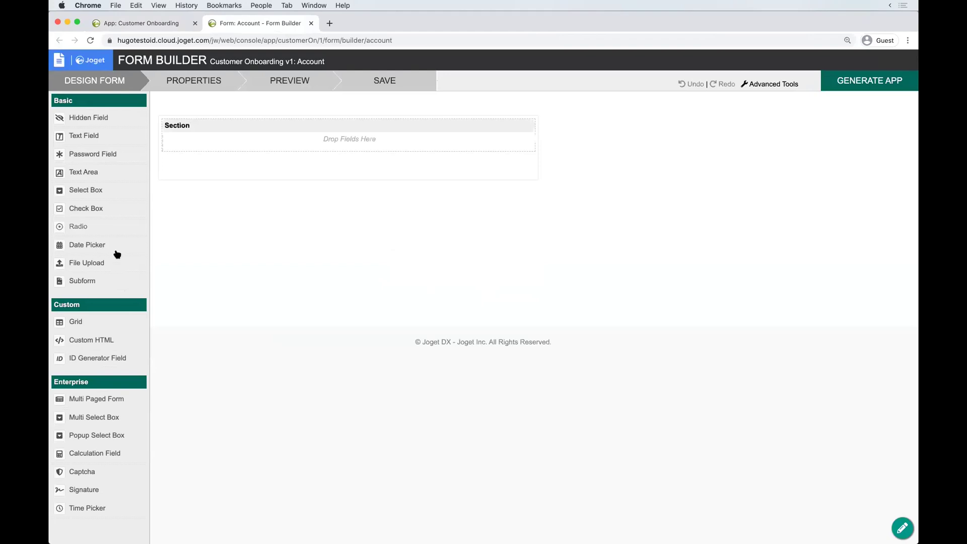
Step: Add a text field to the form's section, open its properties, and shrink and move the dialog beside the form
{"action": "left_click_drag", "start_coordinate": [93, 142], "coordinate": [231, 153]}
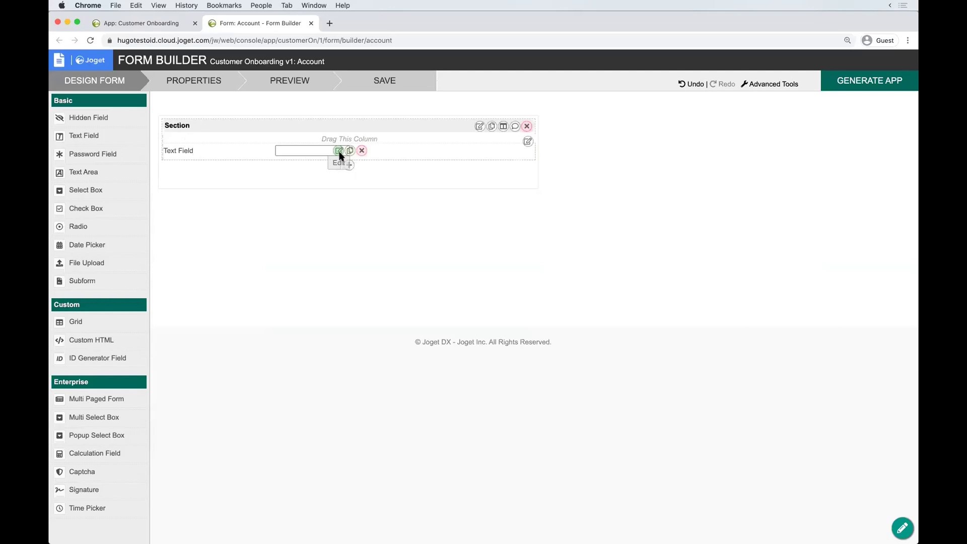
{"action": "left_click", "coordinate": [339, 151]}
{"action": "left_click_drag", "start_coordinate": [836, 515], "coordinate": [458, 500]}
{"action": "left_click_drag", "start_coordinate": [250, 92], "coordinate": [643, 112]}
Step: Set the text field's ID to company and its label to Company Name
{"action": "left_click", "coordinate": [596, 190]}
{"action": "double_click", "coordinate": [596, 190]}
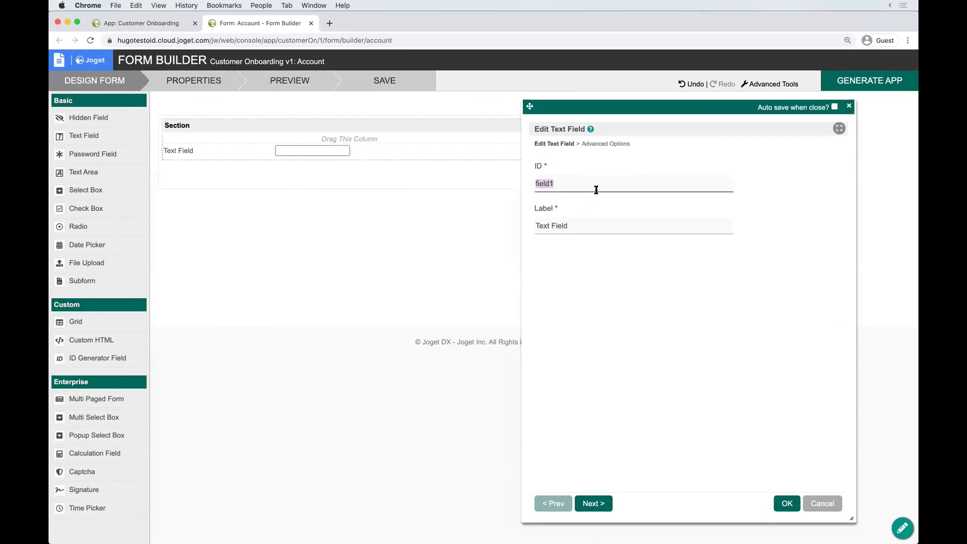
{"action": "type", "text": "compan"}
{"action": "key", "text": "Tab"}
{"action": "key", "text": "shift+Tab"}
{"action": "type", "text": "y"}
{"action": "key", "text": "Tab"}
{"action": "type", "text": "Compa"}
{"action": "key", "text": "BackSpace"}
{"action": "key", "text": "BackSpace"}
{"action": "key", "text": "BackSpace"}
{"action": "type", "text": "mpany"}
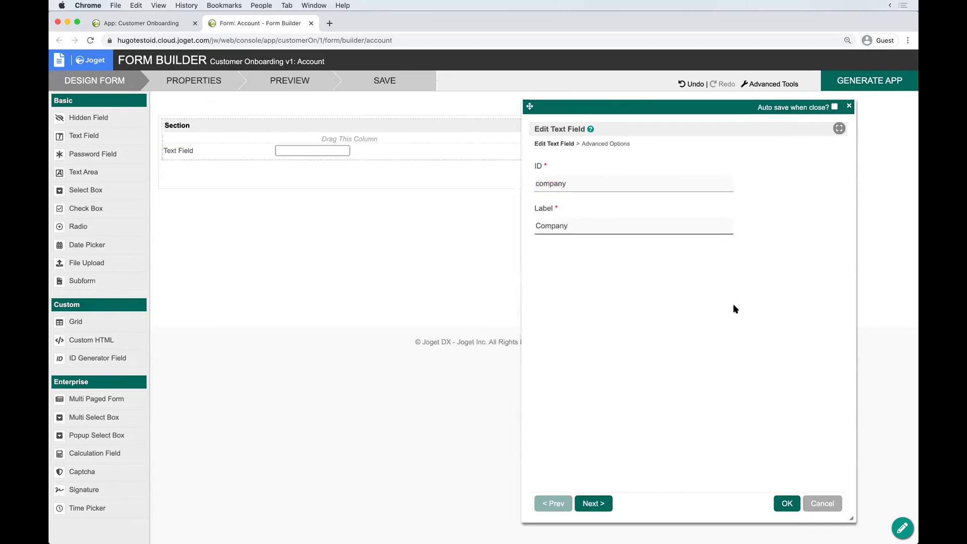
{"action": "type", "text": " Name"}
{"action": "left_click", "coordinate": [784, 503]}
Step: Add a text field below Company Name and a date picker between them with the ID onboarding_date and the label Onboarding Date
{"action": "left_click_drag", "start_coordinate": [81, 135], "coordinate": [209, 178]}
{"action": "left_click_drag", "start_coordinate": [98, 244], "coordinate": [348, 173]}
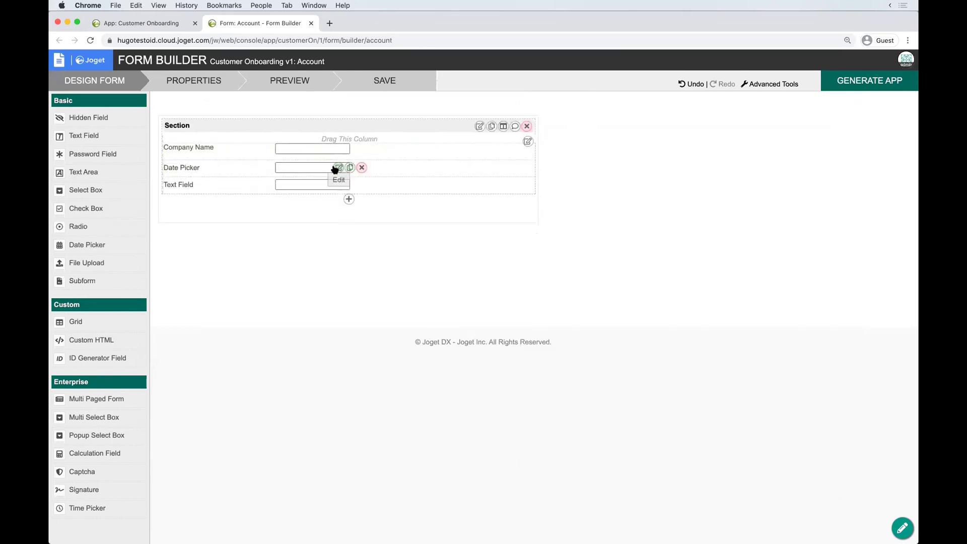
{"action": "left_click", "coordinate": [335, 169]}
{"action": "double_click", "coordinate": [602, 184]}
{"action": "type", "text": "onb"}
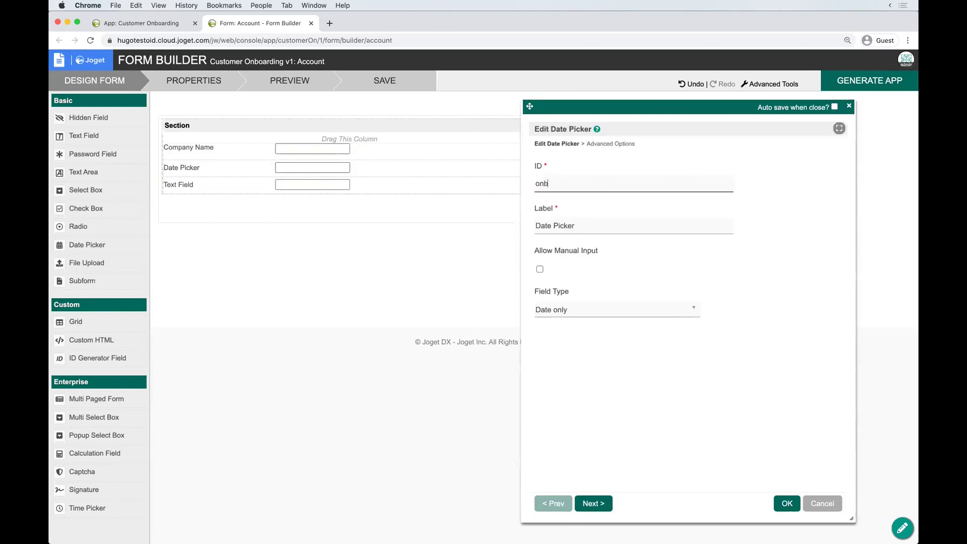
{"action": "type", "text": "oarding_date"}
{"action": "key", "text": "Tab"}
{"action": "type", "text": "O"}
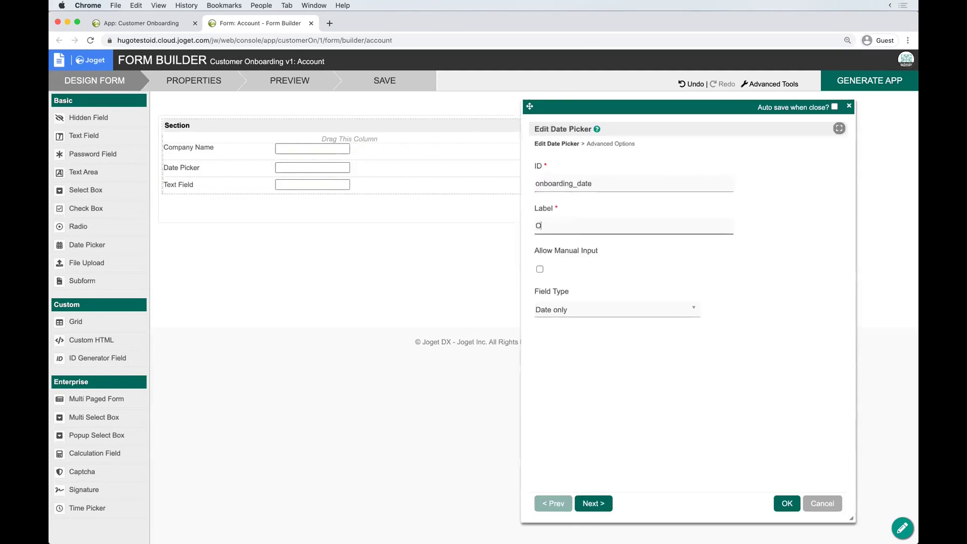
{"action": "type", "text": "nboarding Date"}
Step: Set the Onboarding Date picker's display format to mm/dd/yy in its advanced options
{"action": "left_click", "coordinate": [625, 146]}
{"action": "left_click", "coordinate": [615, 252]}
{"action": "scroll", "coordinate": [719, 321], "scroll_direction": "down", "scroll_amount": 3}
{"action": "scroll", "coordinate": [695, 274], "scroll_direction": "up", "scroll_amount": 1}
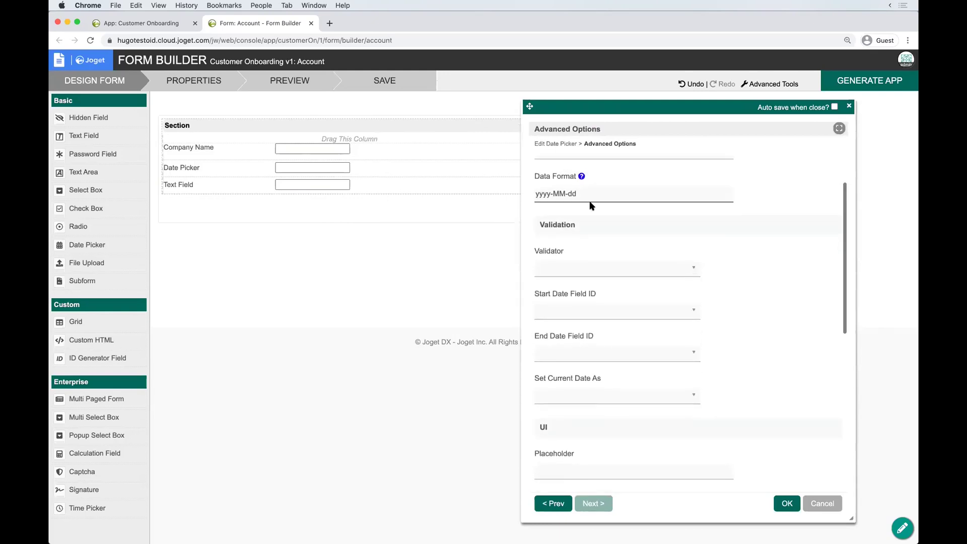
{"action": "scroll", "coordinate": [702, 409], "scroll_direction": "down", "scroll_amount": 5}
{"action": "left_click", "coordinate": [642, 243]}
{"action": "mouse_move", "coordinate": [591, 232]}
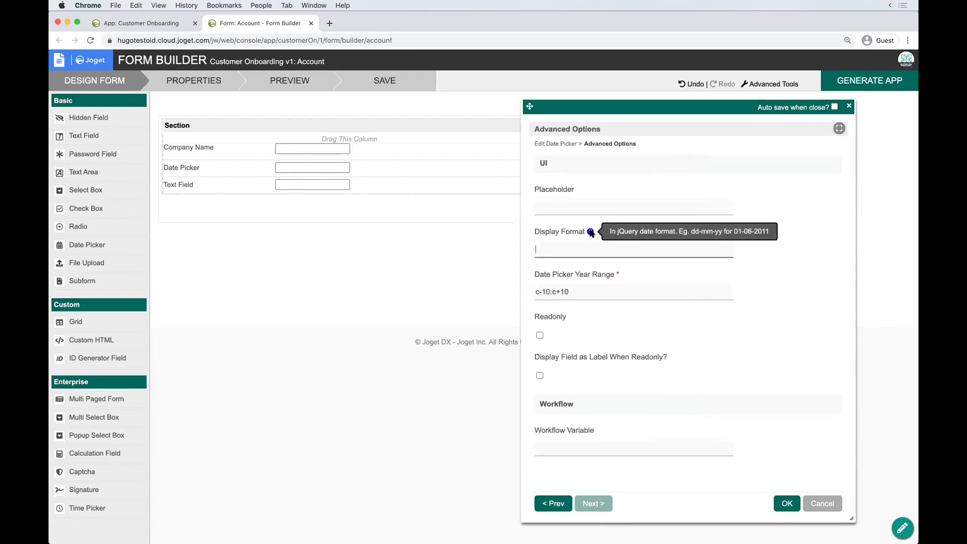
{"action": "type", "text": "mm/dd/yy"}
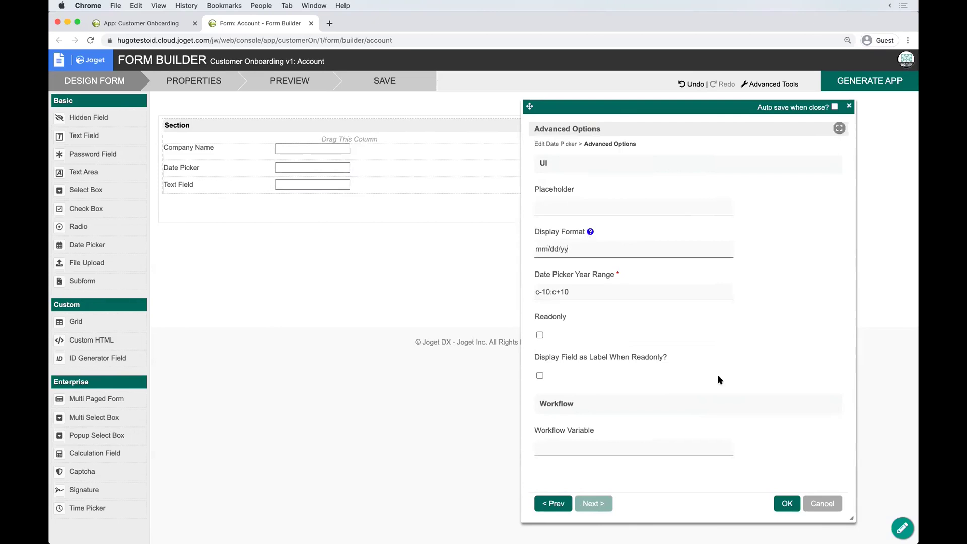
{"action": "left_click", "coordinate": [787, 503]}
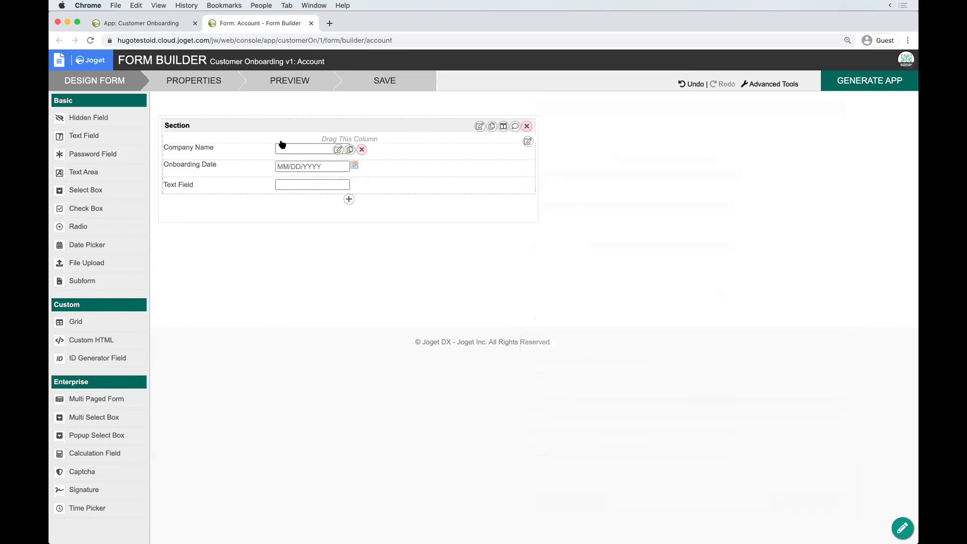
Step: Preview the form, test it with the date 04/08/2021 and the company name aaa, and close the preview
{"action": "left_click", "coordinate": [288, 80]}
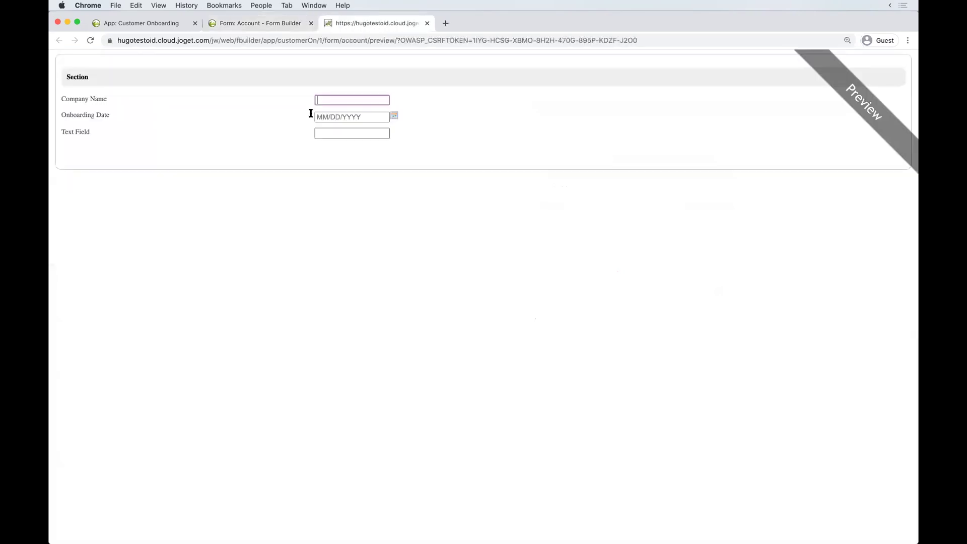
{"action": "left_click", "coordinate": [395, 117]}
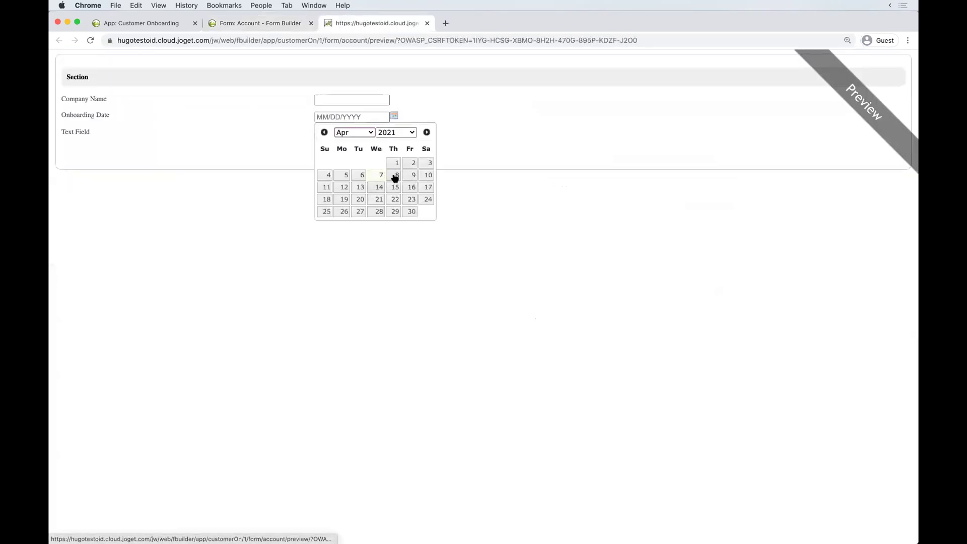
{"action": "left_click", "coordinate": [395, 176]}
{"action": "left_click", "coordinate": [361, 100]}
{"action": "type", "text": "aaa"}
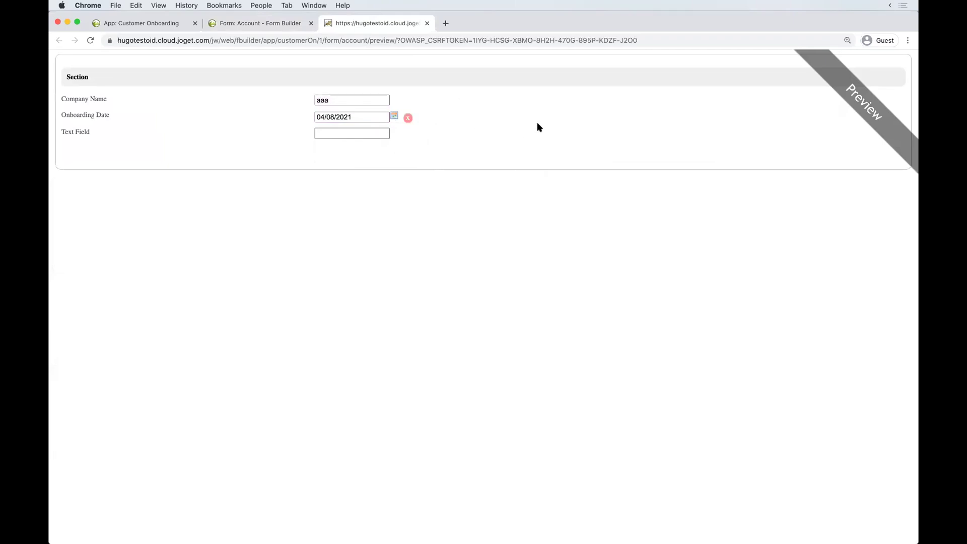
{"action": "key", "text": "super+w"}
Step: Set the remaining text field's ID to contact_no and its label to Contact No
{"action": "mouse_move", "coordinate": [331, 188]}
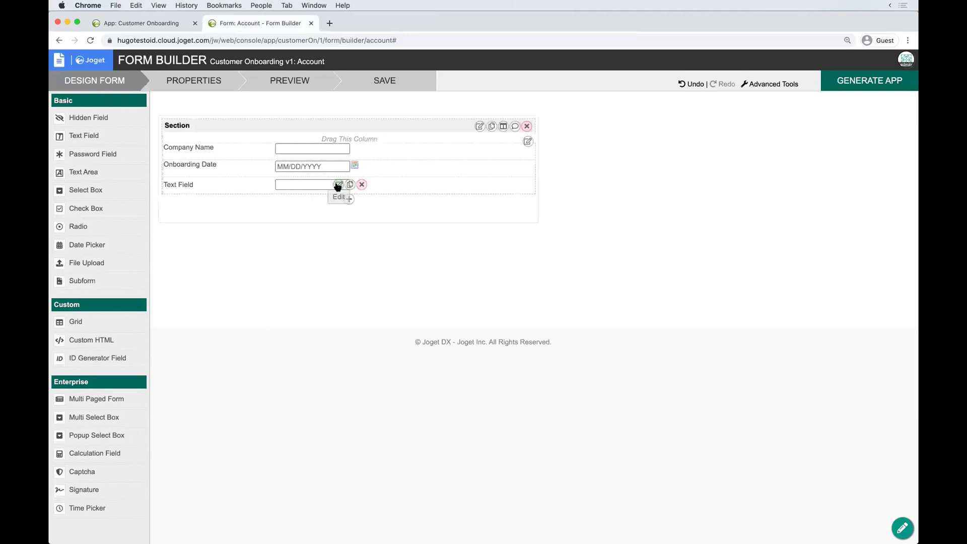
{"action": "left_click", "coordinate": [337, 185]}
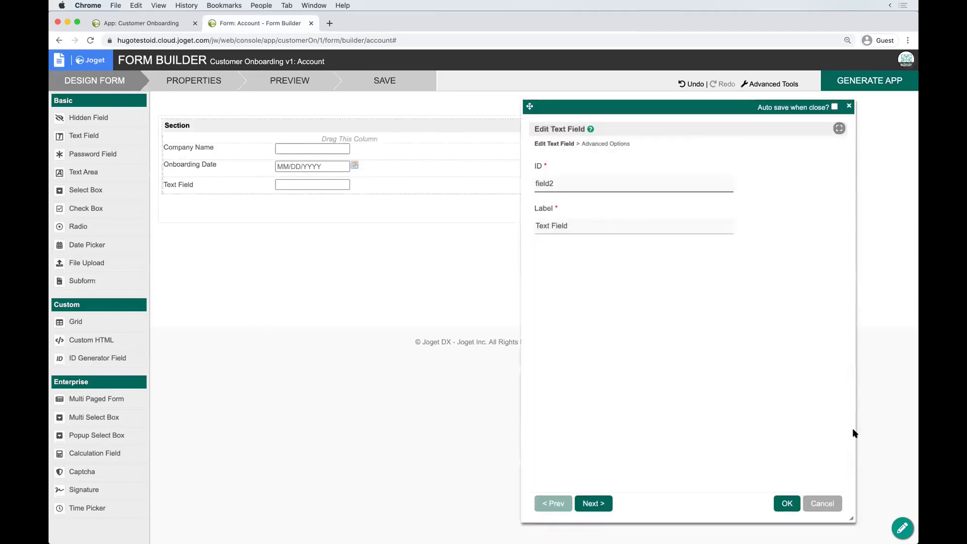
{"action": "double_click", "coordinate": [606, 183]}
{"action": "type", "text": "contact_no"}
{"action": "key", "text": "Tab"}
{"action": "type", "text": "Contat No"}
{"action": "key", "text": "BackSpace"}
{"action": "key", "text": "BackSpace"}
{"action": "key", "text": "BackSpace"}
{"action": "key", "text": "BackSpace"}
{"action": "type", "text": "ct No"}
{"action": "left_click", "coordinate": [798, 503]}
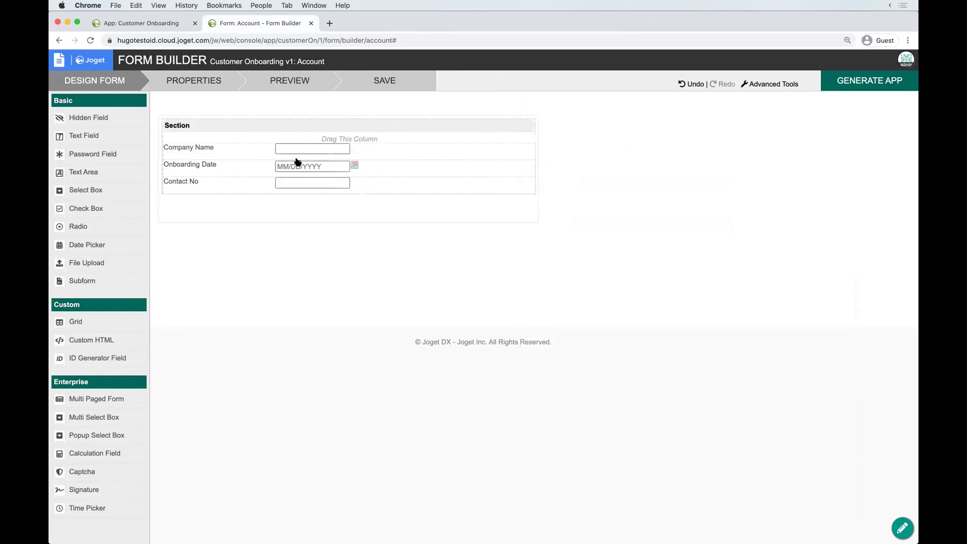
Step: Preview the form with its three fields and close the preview
{"action": "left_click", "coordinate": [295, 82]}
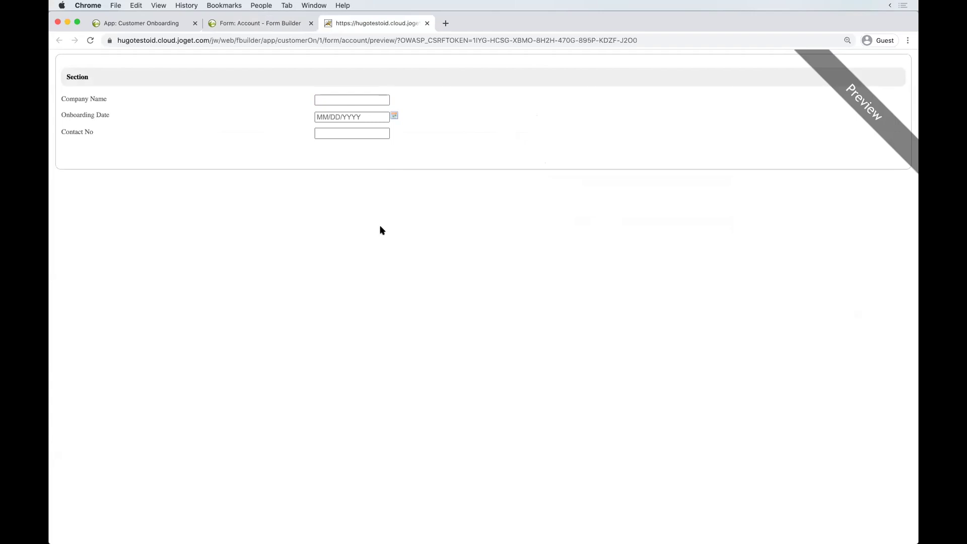
{"action": "key", "text": "super+w"}
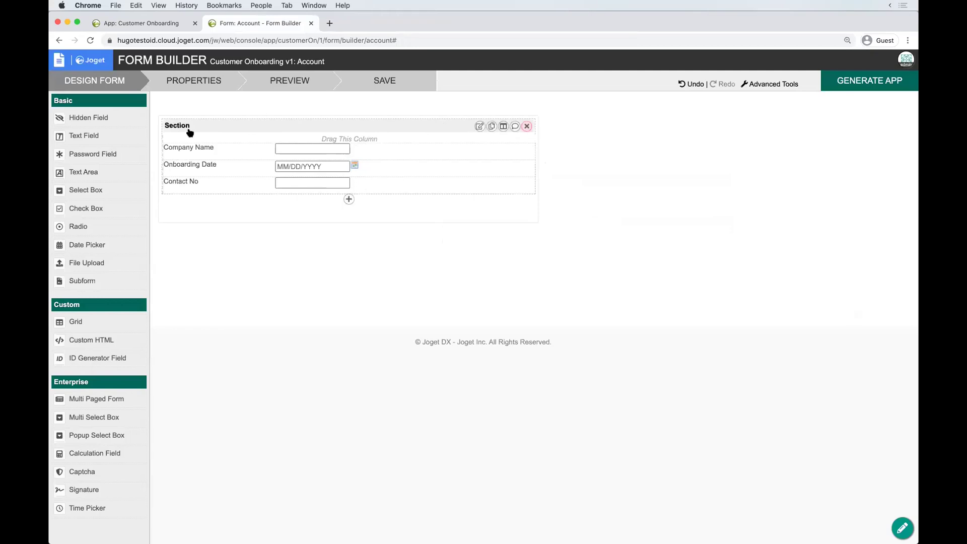
Step: Add a second section below the existing one and delete it
{"action": "left_click", "coordinate": [349, 199]}
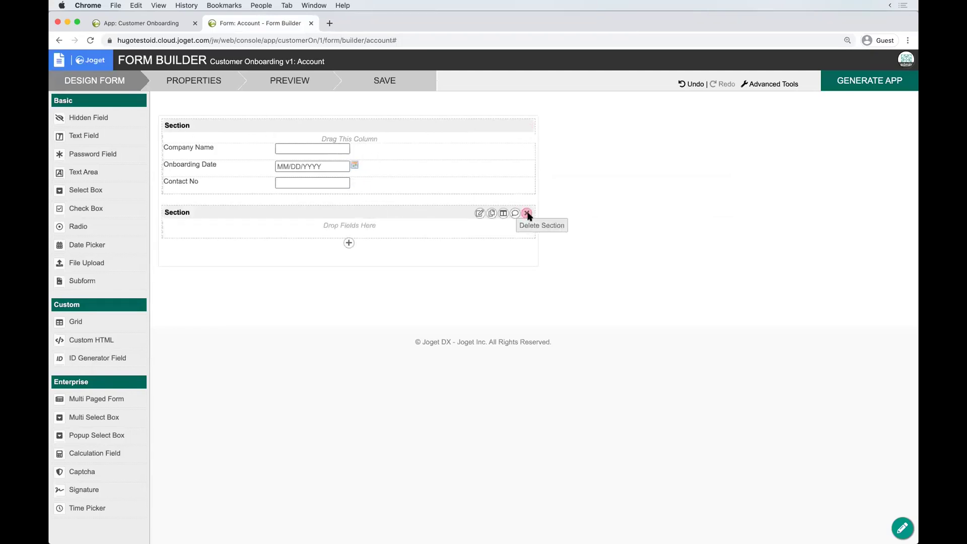
{"action": "left_click", "coordinate": [527, 214]}
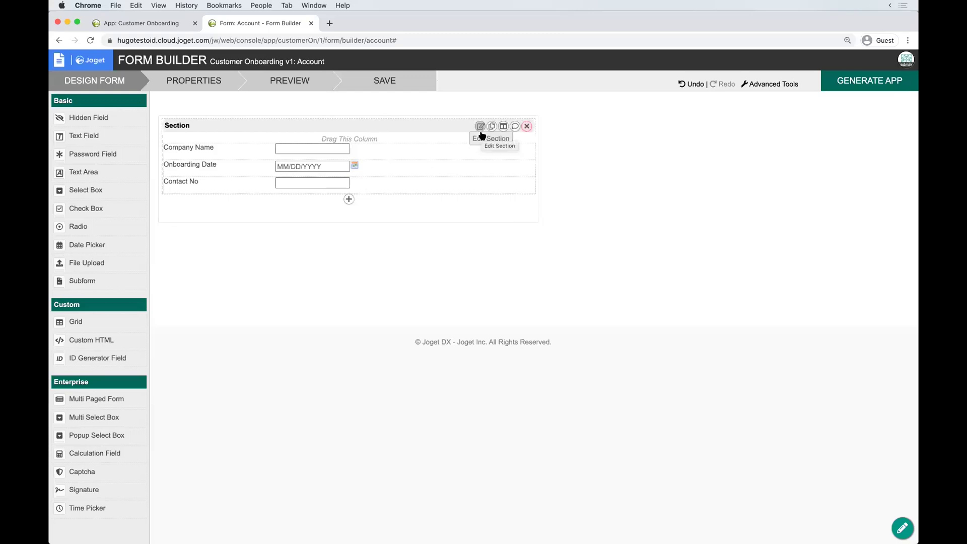
Step: Set the section's label to Account Details
{"action": "left_click", "coordinate": [481, 135]}
{"action": "double_click", "coordinate": [598, 229]}
{"action": "type", "text": "Account Details"}
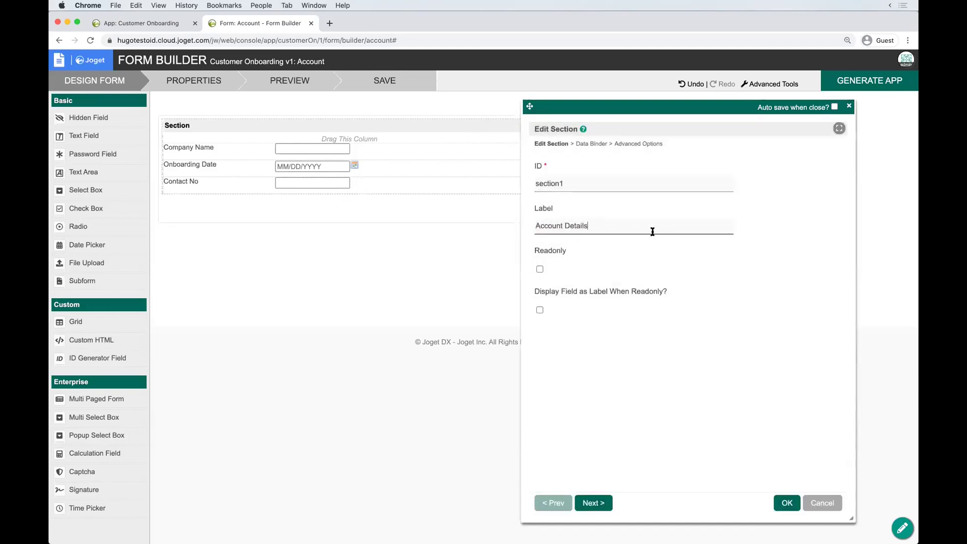
{"action": "key", "text": "Escape"}
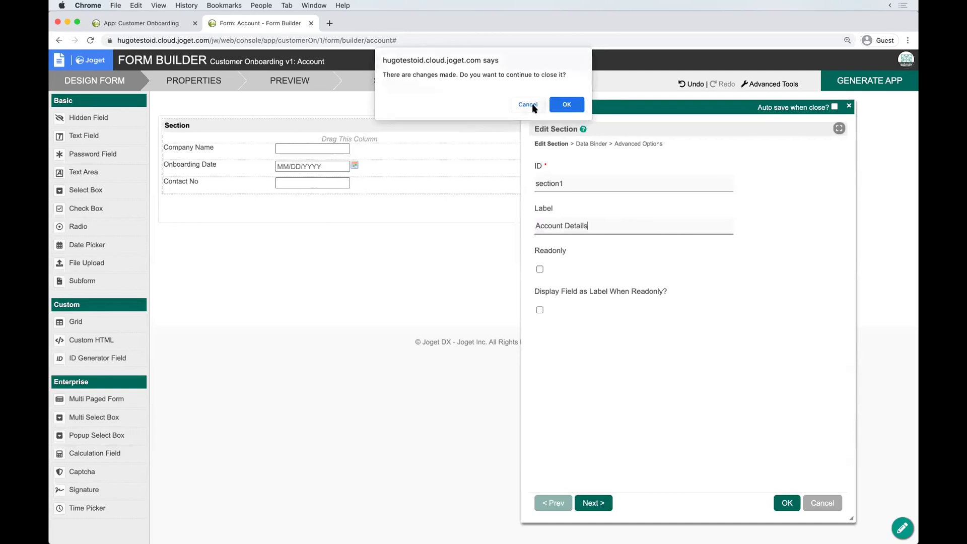
{"action": "left_click", "coordinate": [529, 105]}
{"action": "left_click", "coordinate": [786, 502]}
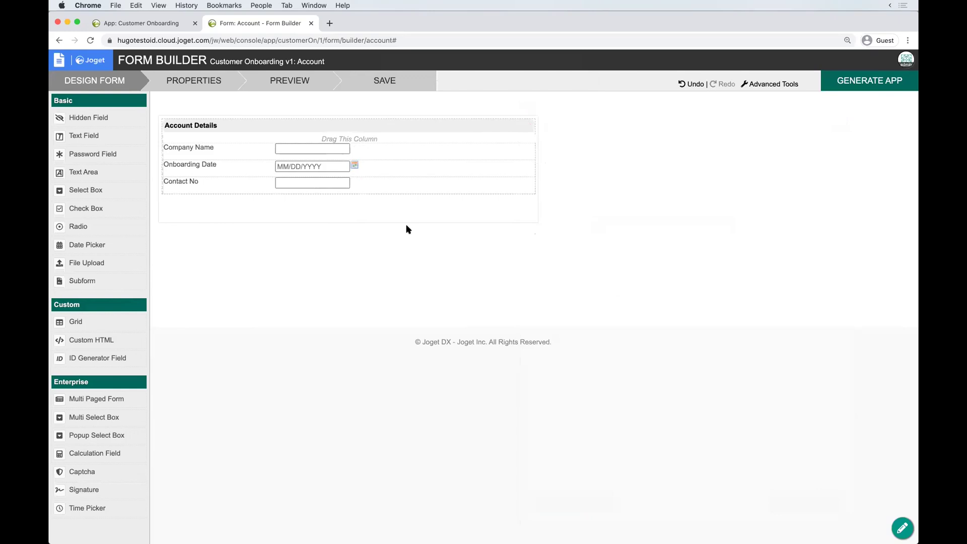
Step: Save the form and select Generate CRUD in the app generator
{"action": "left_click", "coordinate": [385, 81]}
{"action": "left_click", "coordinate": [869, 93]}
{"action": "left_click", "coordinate": [153, 187]}
Step: Show more information about the Generate CRUD option
{"action": "left_click_drag", "start_coordinate": [235, 182], "coordinate": [240, 184]}
{"action": "left_click", "coordinate": [238, 185]}
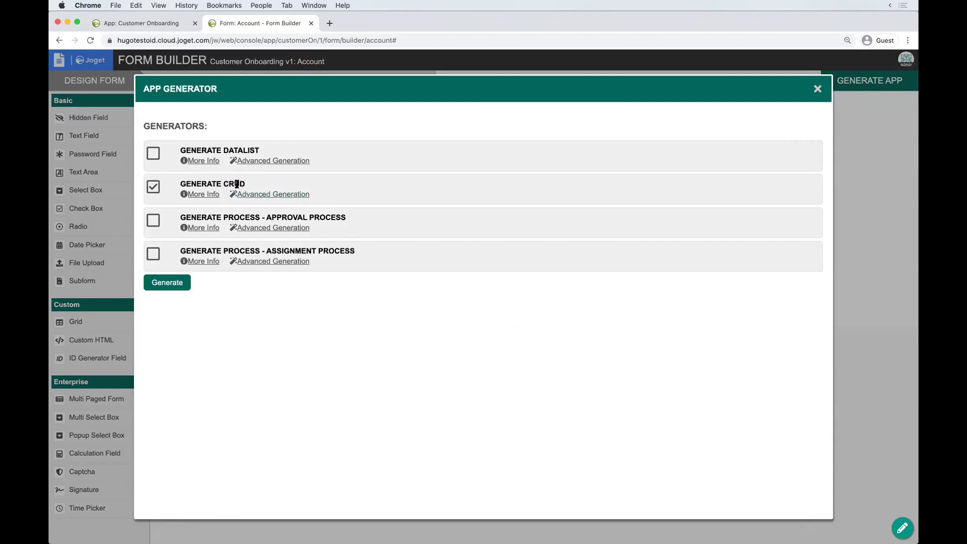
{"action": "double_click", "coordinate": [236, 184]}
{"action": "left_click", "coordinate": [243, 185]}
{"action": "left_click", "coordinate": [212, 196]}
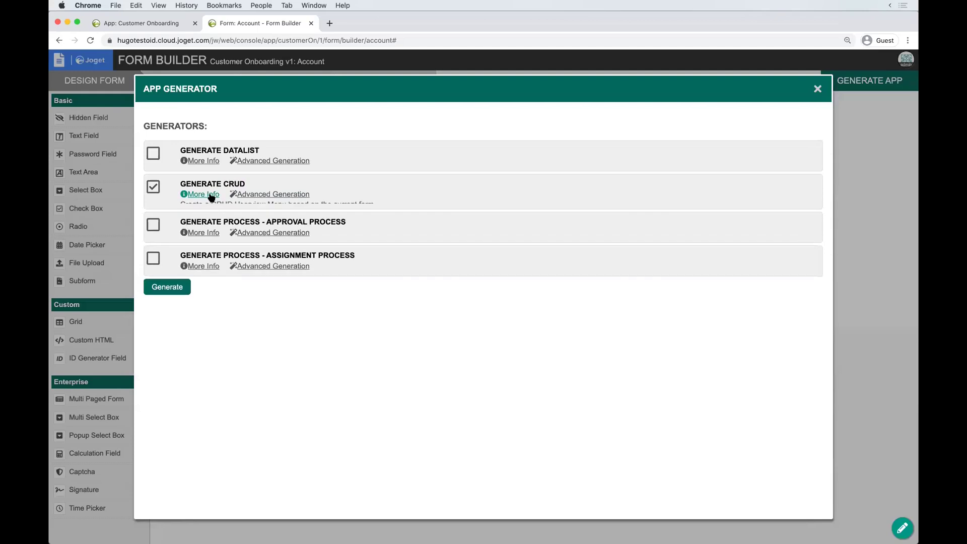
Step: Generate the CRUD pages from the Account form and close the app generator
{"action": "double_click", "coordinate": [239, 184]}
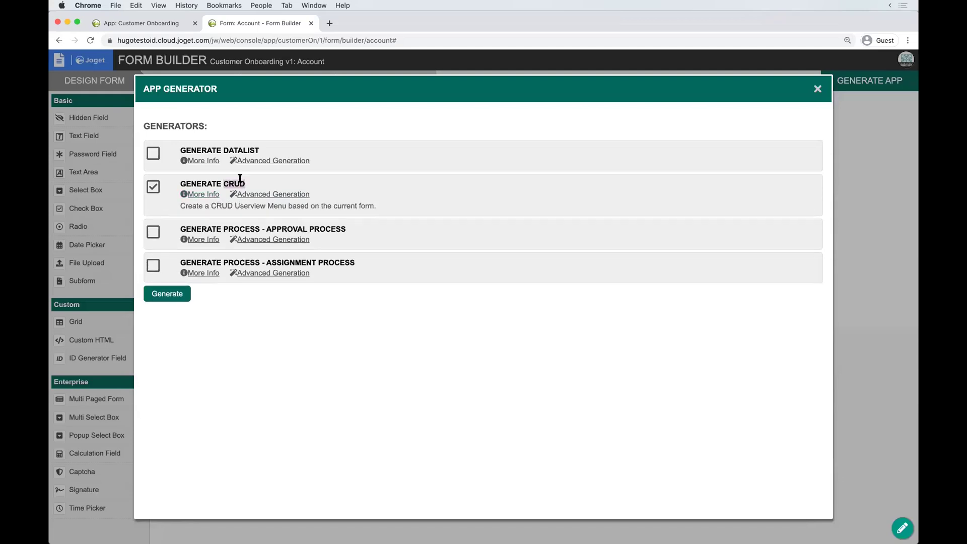
{"action": "left_click", "coordinate": [167, 296]}
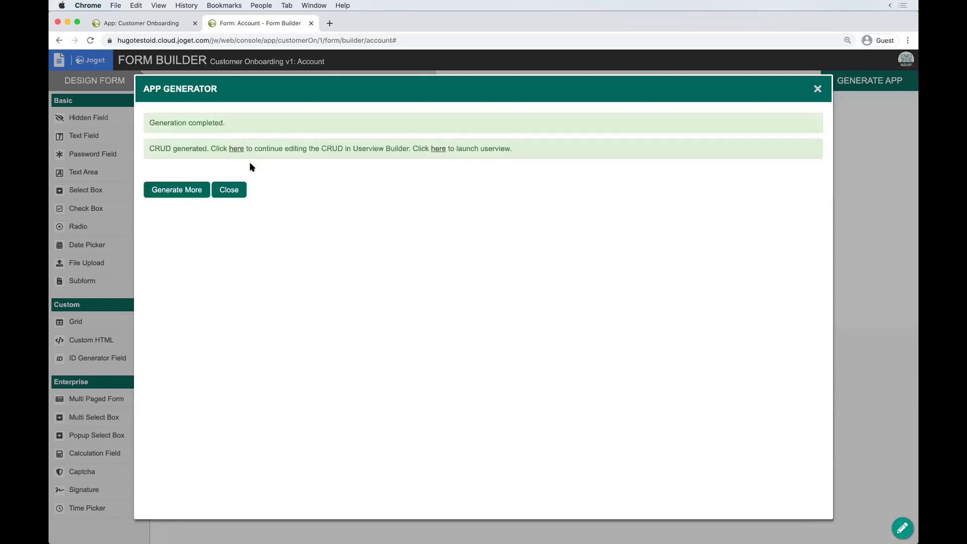
{"action": "left_click", "coordinate": [229, 190]}
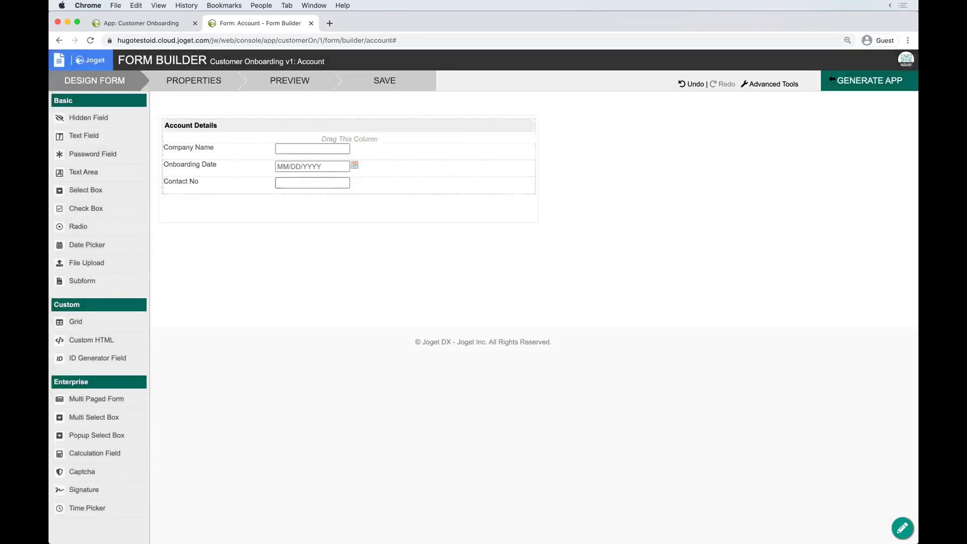
{"action": "left_click", "coordinate": [878, 91]}
{"action": "left_click", "coordinate": [153, 220]}
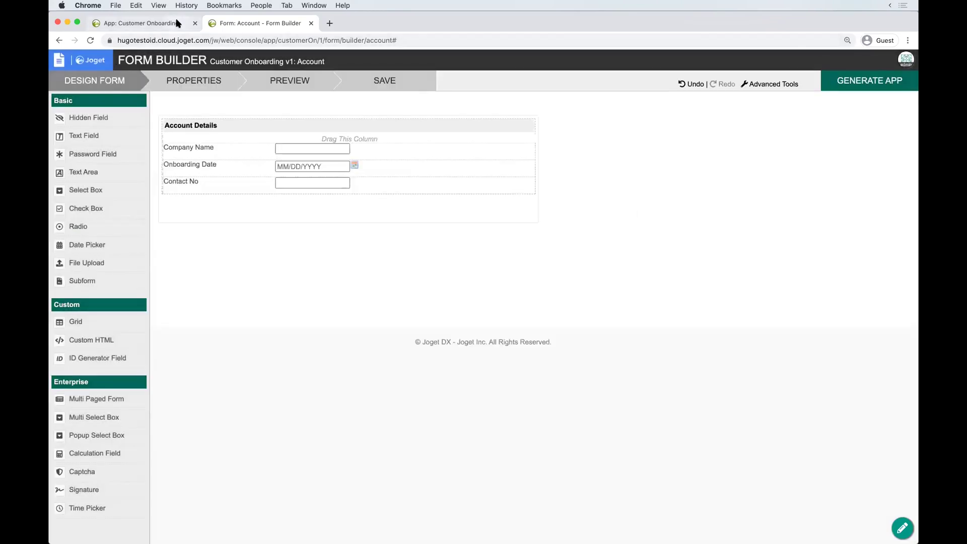
Step: Launch the Customer Onboarding userview from the app's design overview and open its Manage Account page
{"action": "left_click", "coordinate": [177, 23]}
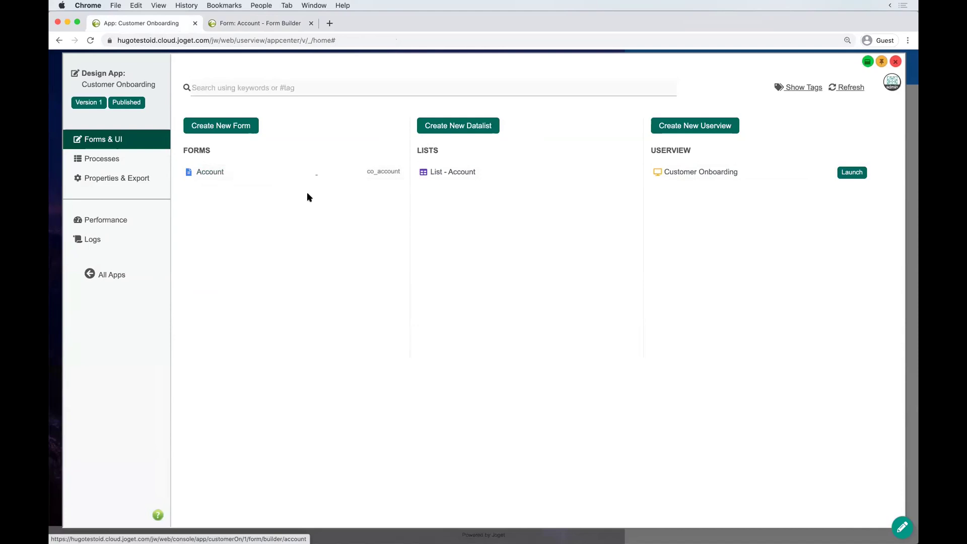
{"action": "left_click", "coordinate": [852, 173]}
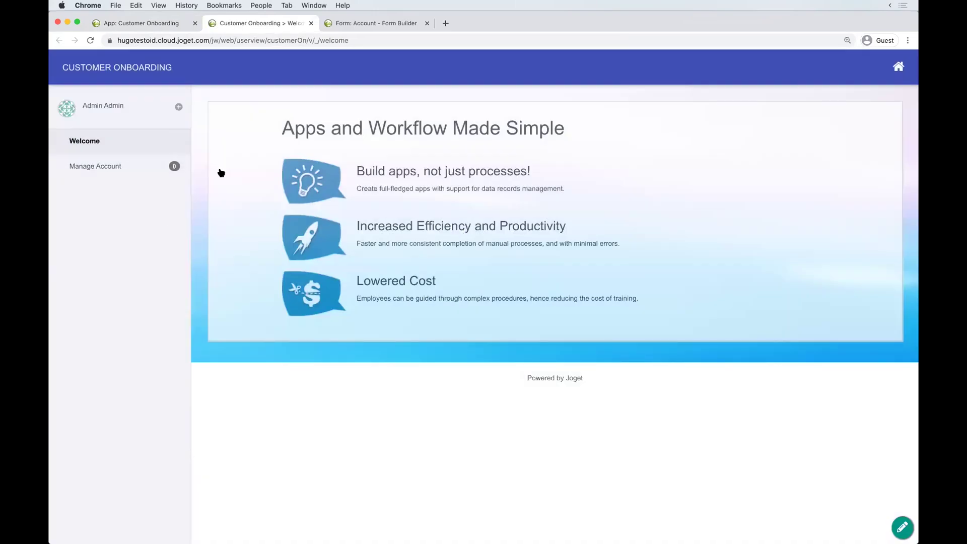
{"action": "left_click", "coordinate": [153, 171]}
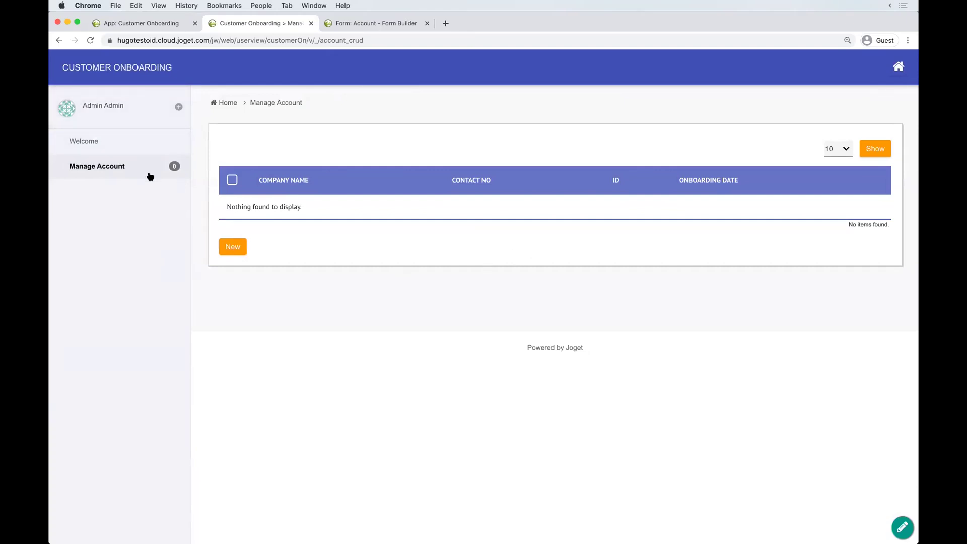
Step: Create and save an account record for ABC Inc with onboarding date 04/08/2021 and a contact number
{"action": "left_click", "coordinate": [231, 248]}
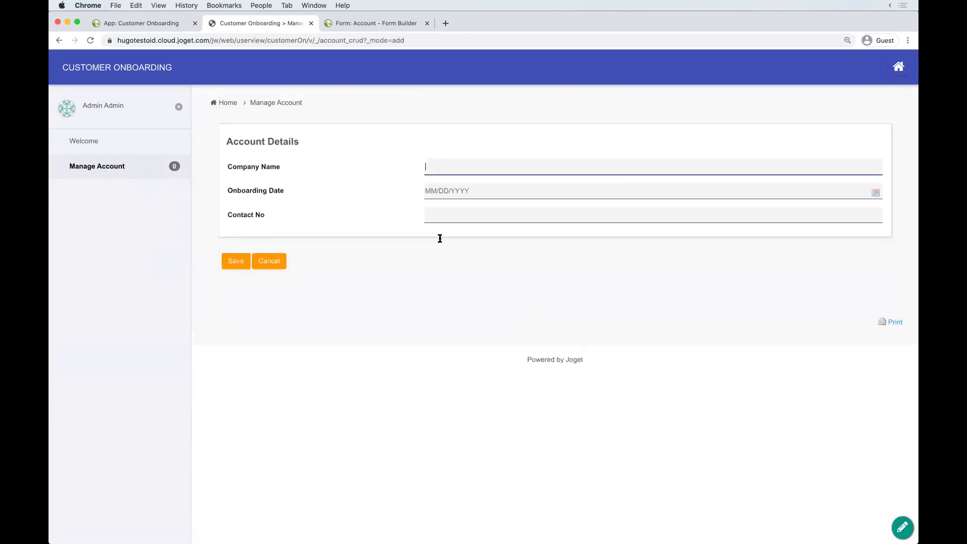
{"action": "type", "text": "ABC Inc"}
{"action": "left_click", "coordinate": [557, 196]}
{"action": "left_click", "coordinate": [501, 254]}
{"action": "left_click", "coordinate": [483, 214]}
{"action": "type", "text": "234234141"}
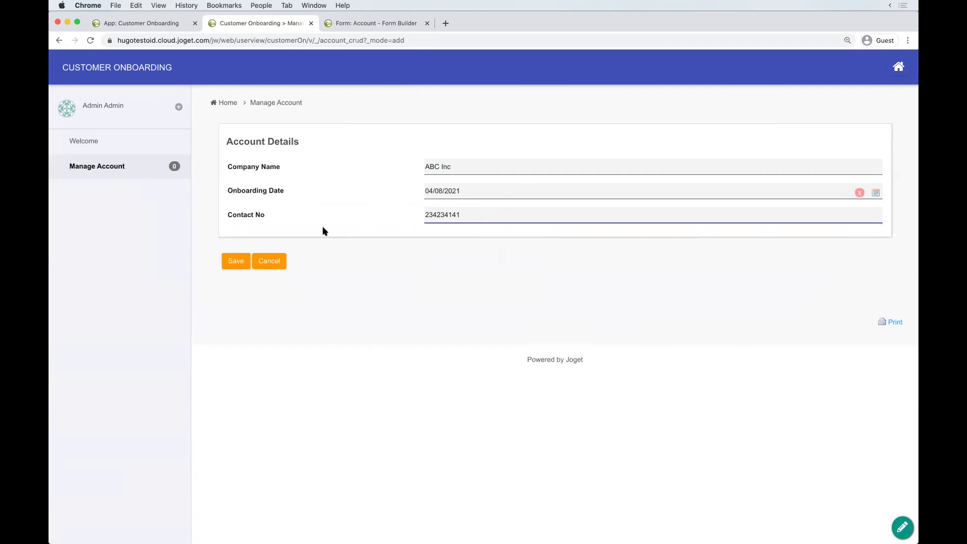
{"action": "left_click", "coordinate": [237, 261]}
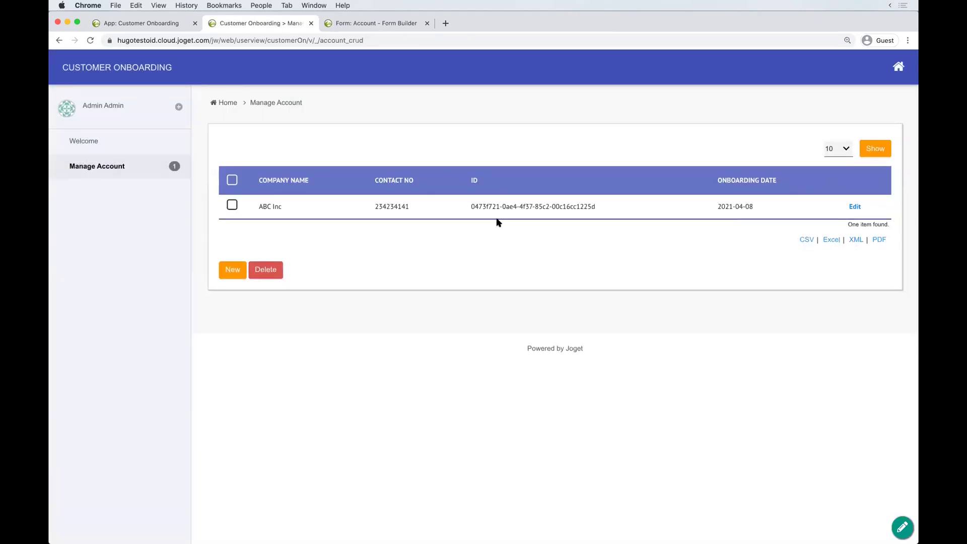
Step: Create and save a second account record for Joget Inc with onboarding date 04/08/2021 and no contact number
{"action": "left_click", "coordinate": [231, 270]}
{"action": "type", "text": "Joget Inc"}
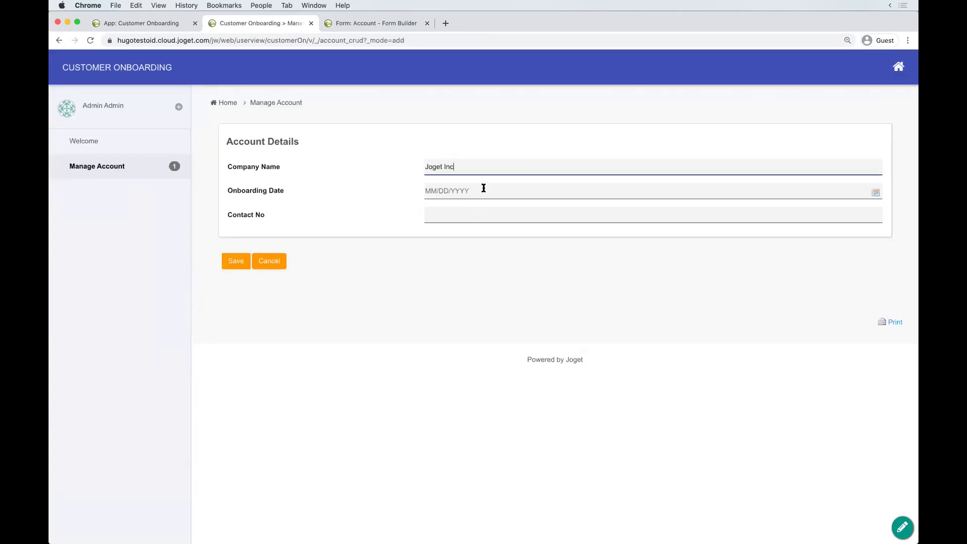
{"action": "left_click", "coordinate": [483, 190]}
{"action": "left_click", "coordinate": [506, 260]}
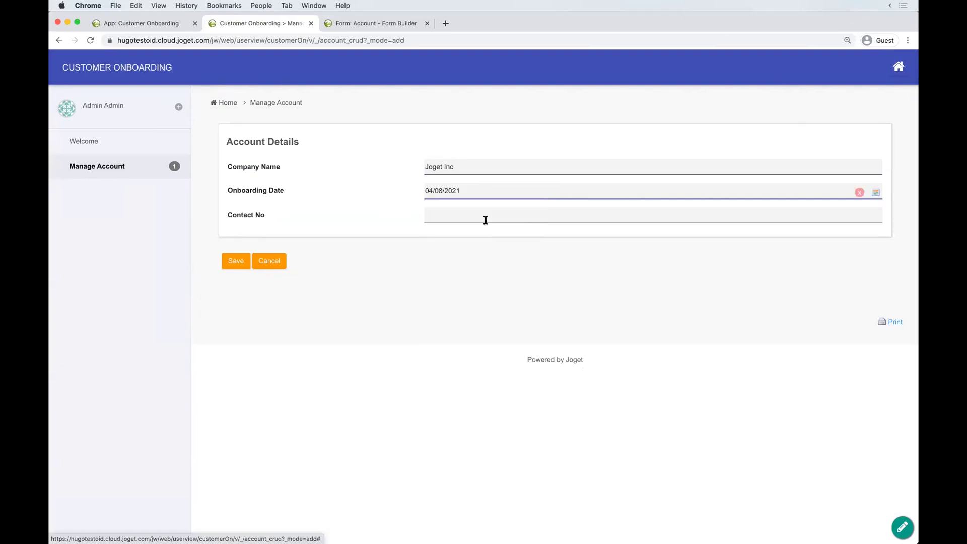
{"action": "left_click", "coordinate": [485, 220]}
{"action": "left_click", "coordinate": [237, 262]}
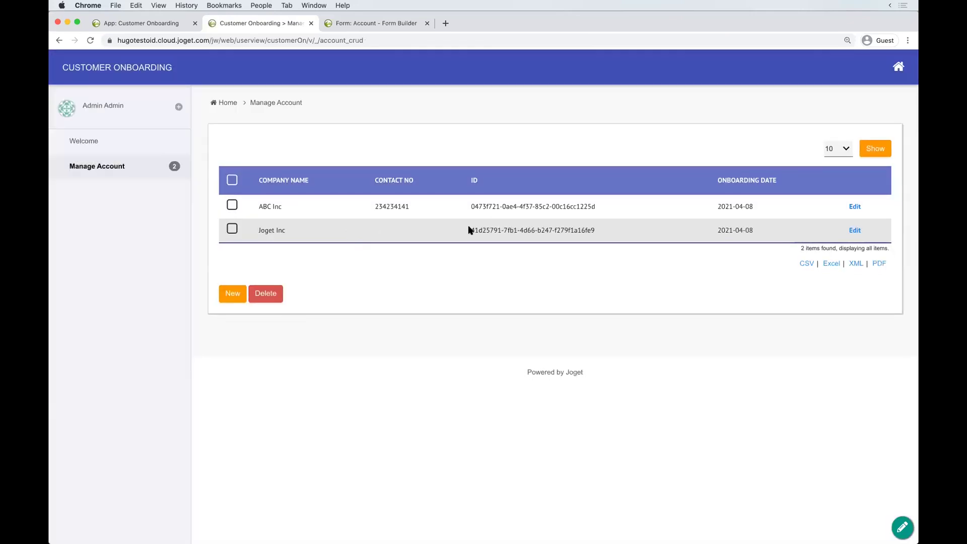
Step: Open the Joget Inc account record in edit mode and examine its account details
{"action": "left_click", "coordinate": [386, 26]}
{"action": "left_click", "coordinate": [257, 23]}
{"action": "left_click", "coordinate": [855, 231]}
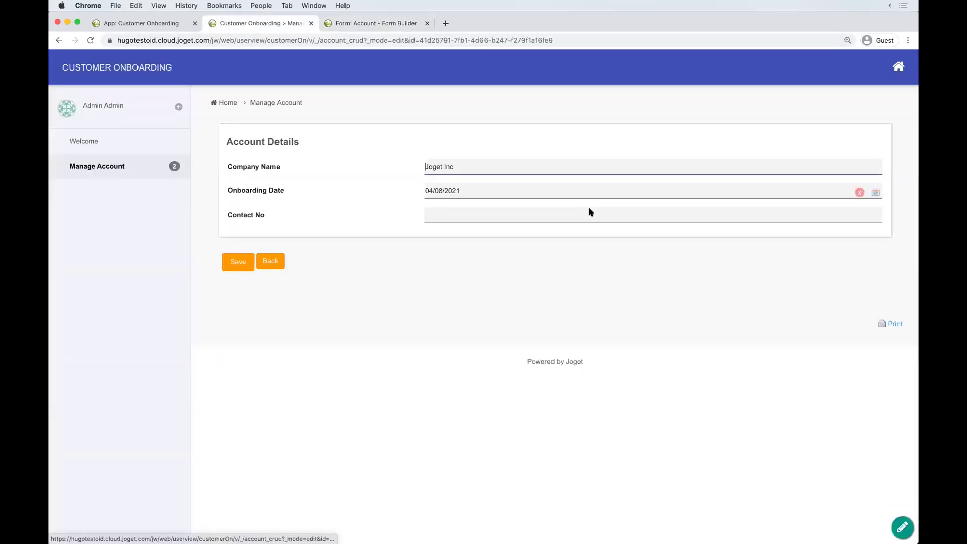
{"action": "left_click", "coordinate": [471, 212]}
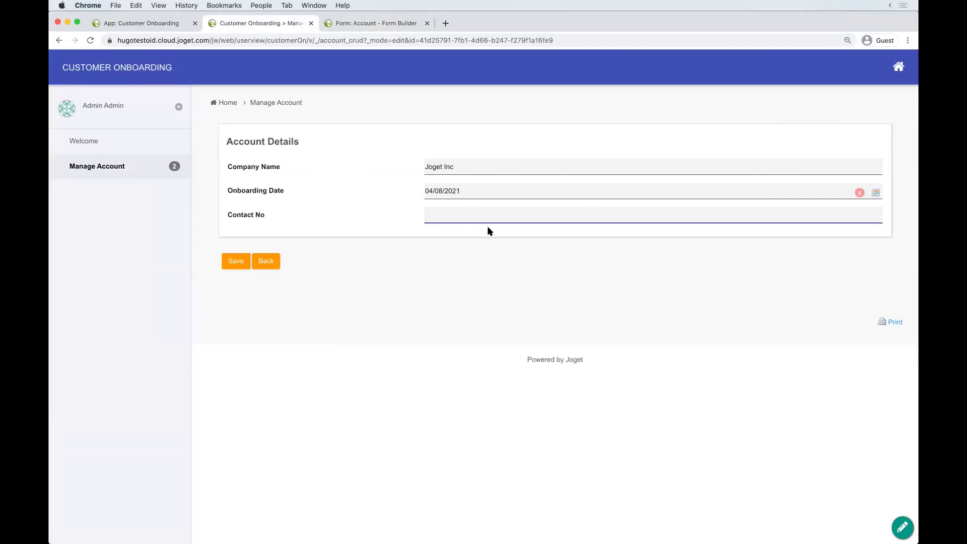
Step: Assign the Default Validator to the Company Name field in the Account form and save the form
{"action": "left_click", "coordinate": [380, 23]}
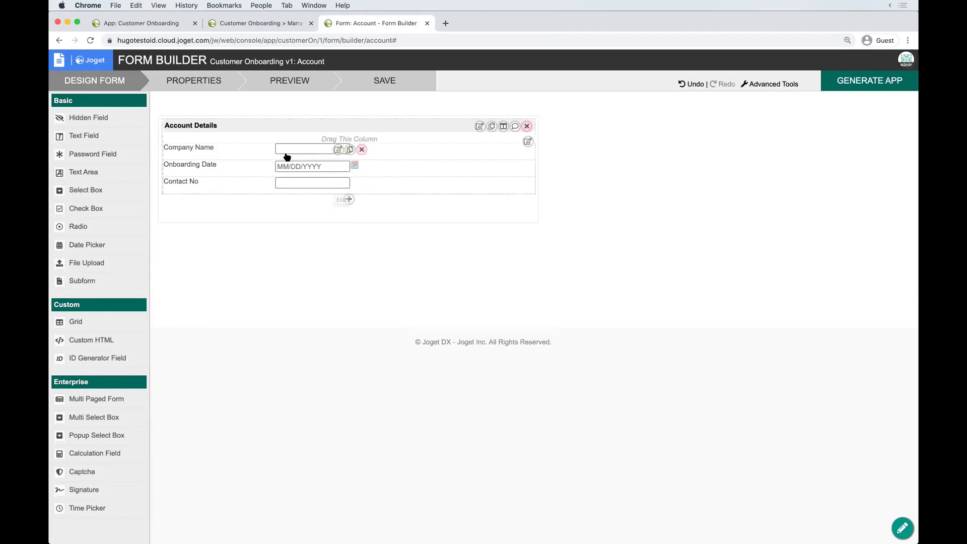
{"action": "left_click", "coordinate": [337, 151]}
{"action": "left_click", "coordinate": [612, 146]}
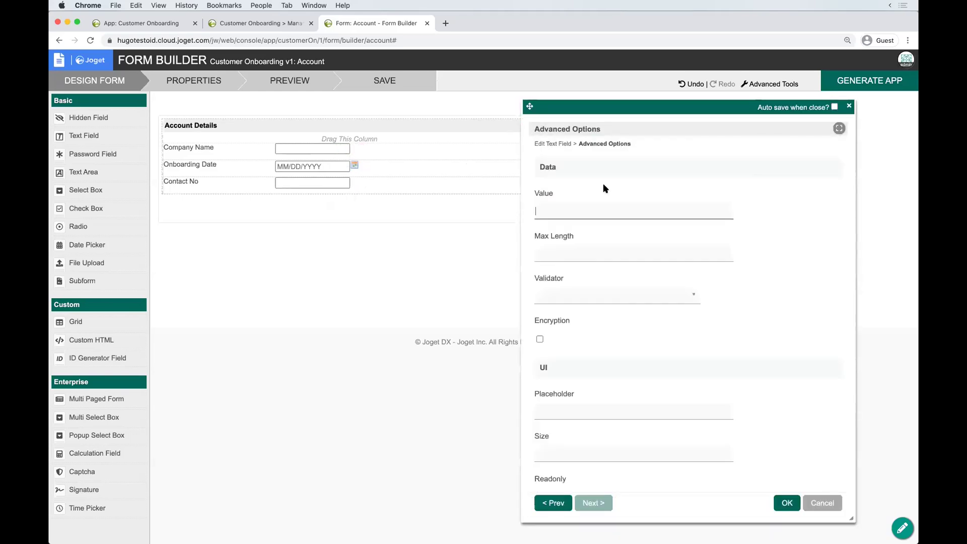
{"action": "left_click", "coordinate": [652, 293]}
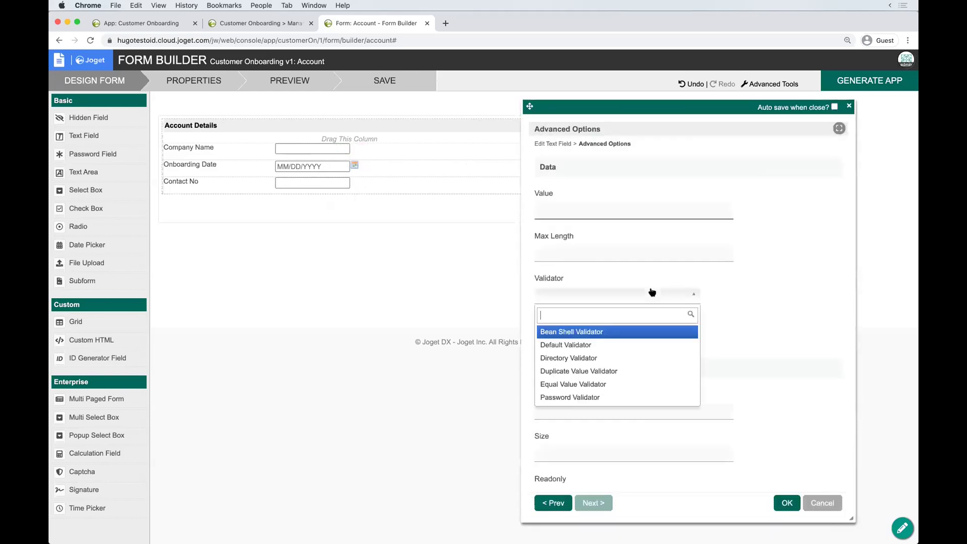
{"action": "left_click", "coordinate": [600, 345]}
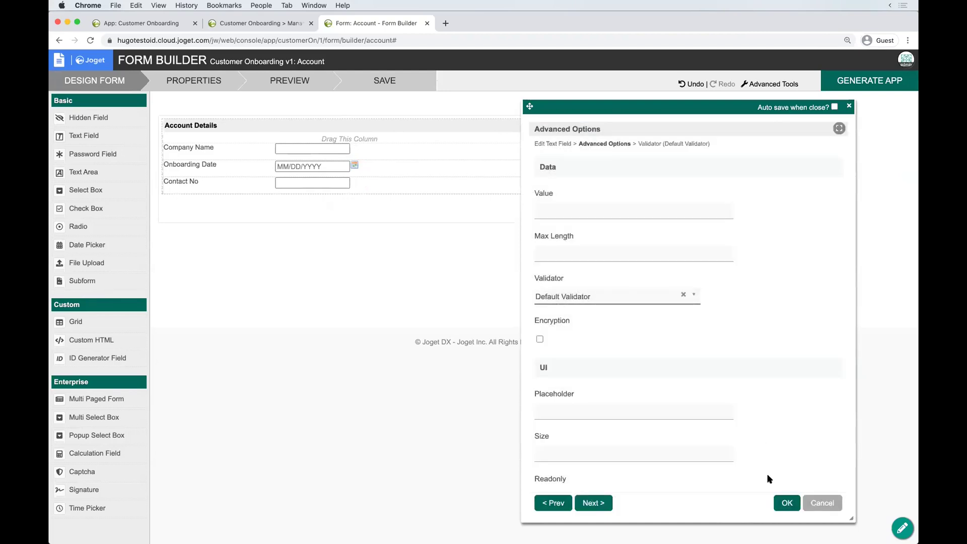
{"action": "left_click", "coordinate": [787, 502]}
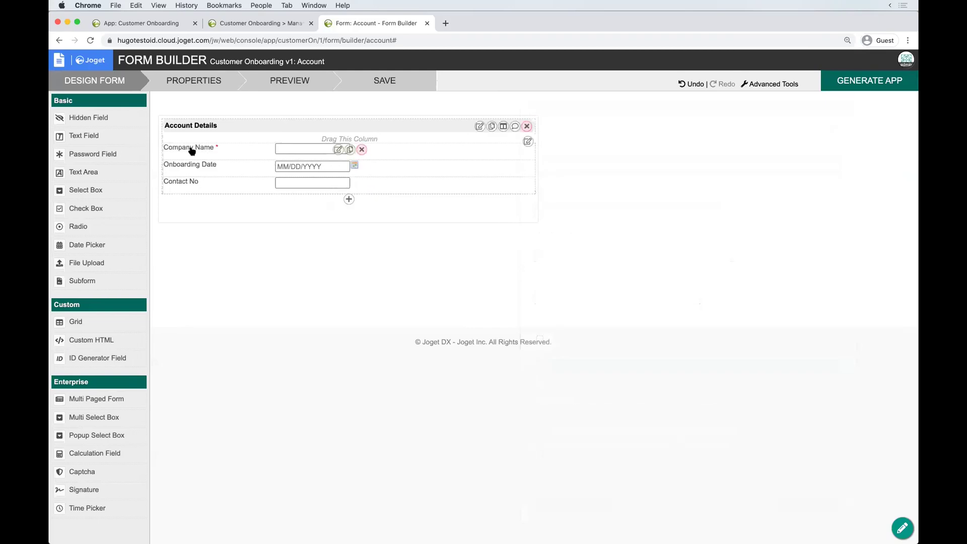
{"action": "mouse_move", "coordinate": [340, 151]}
{"action": "left_click", "coordinate": [398, 86]}
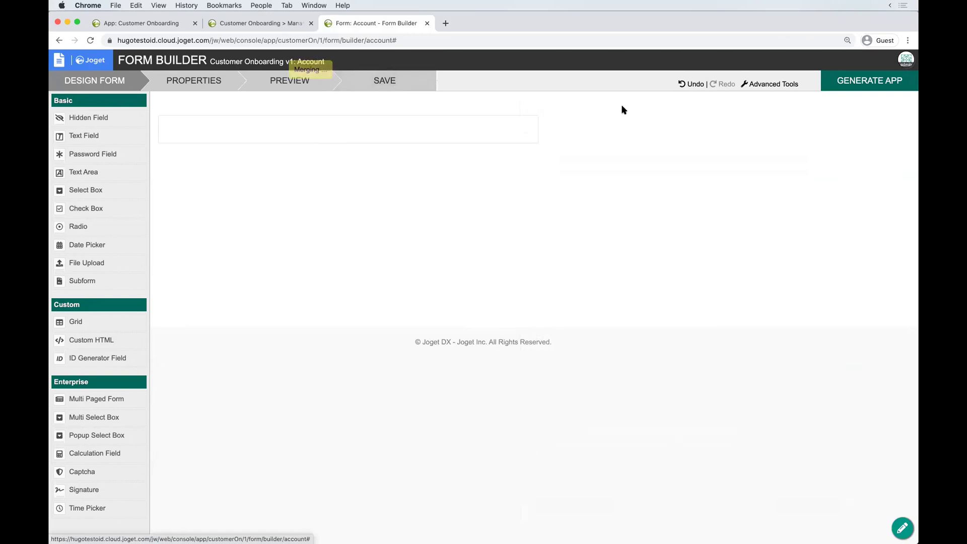
Step: Test the Company Name validation by submitting an empty new account in the running app, and cancel the entry
{"action": "left_click", "coordinate": [285, 23]}
{"action": "left_click", "coordinate": [102, 172]}
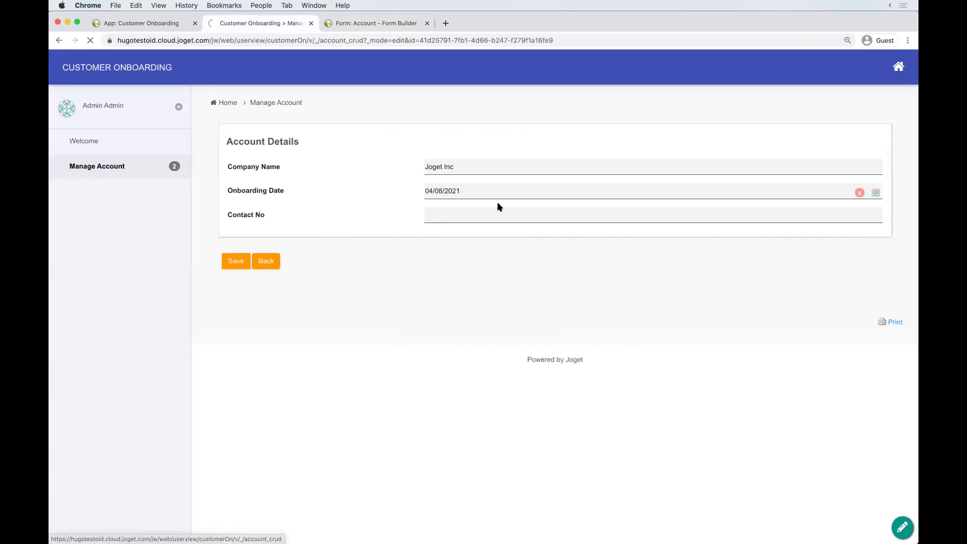
{"action": "left_click", "coordinate": [232, 298]}
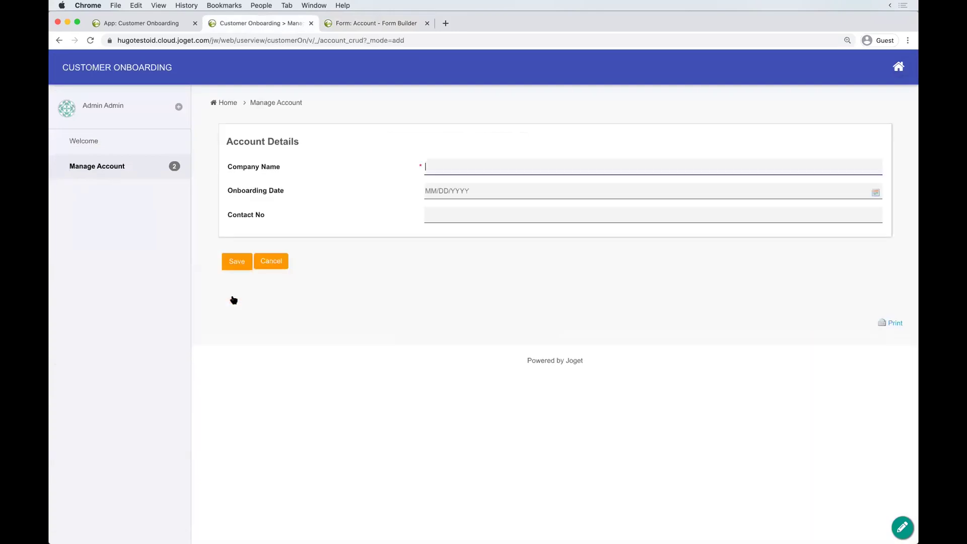
{"action": "left_click", "coordinate": [236, 260]}
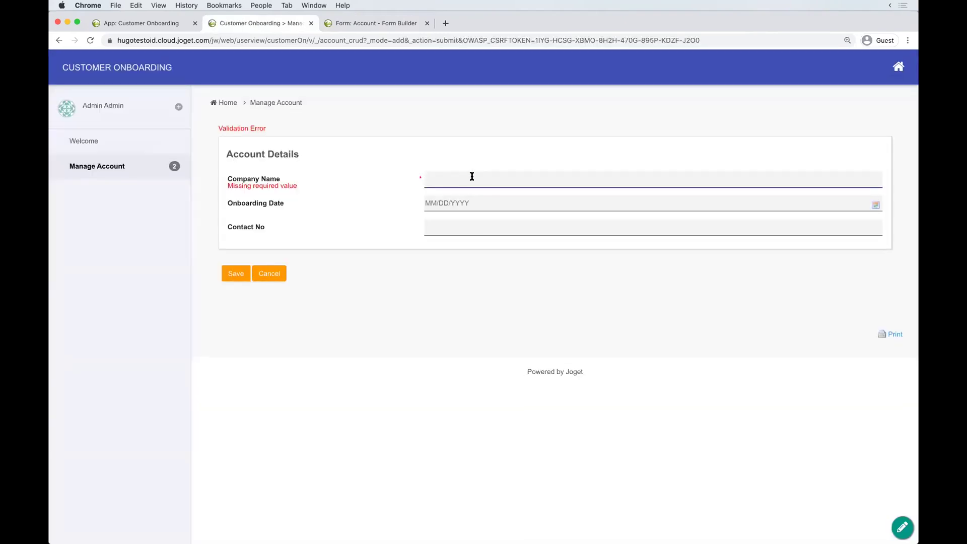
{"action": "left_click", "coordinate": [348, 265]}
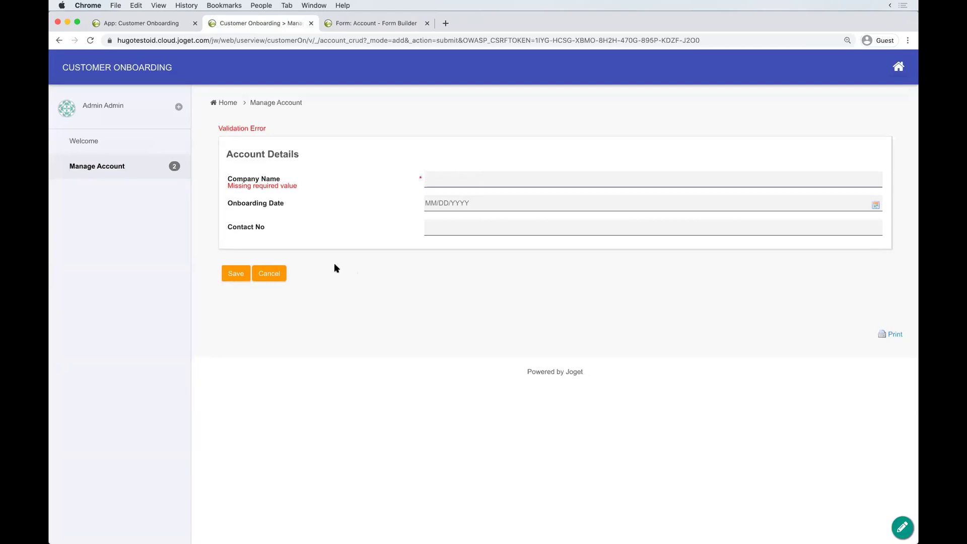
{"action": "left_click", "coordinate": [270, 274]}
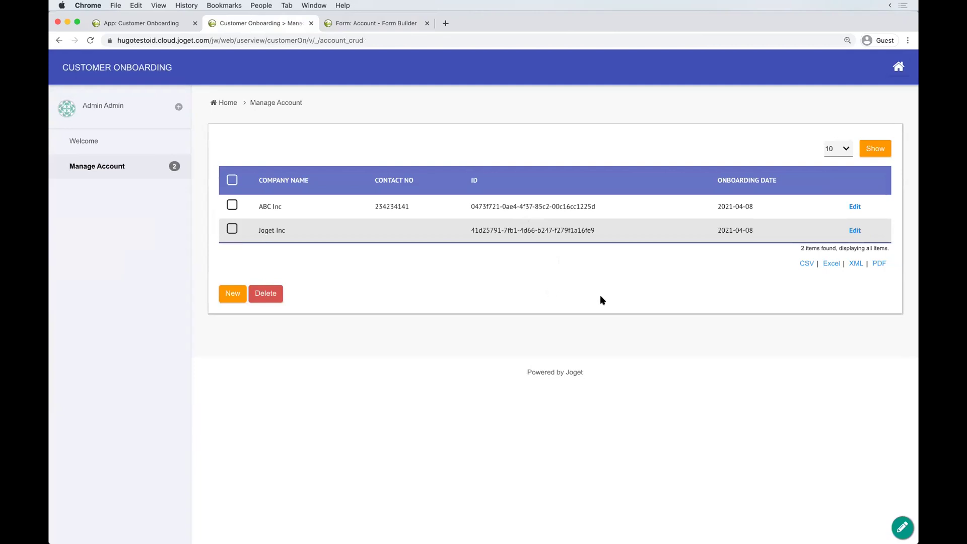
Step: Turn on quick editing for the Manage Account page and open the List - Account datalist in its builder
{"action": "left_click", "coordinate": [901, 527]}
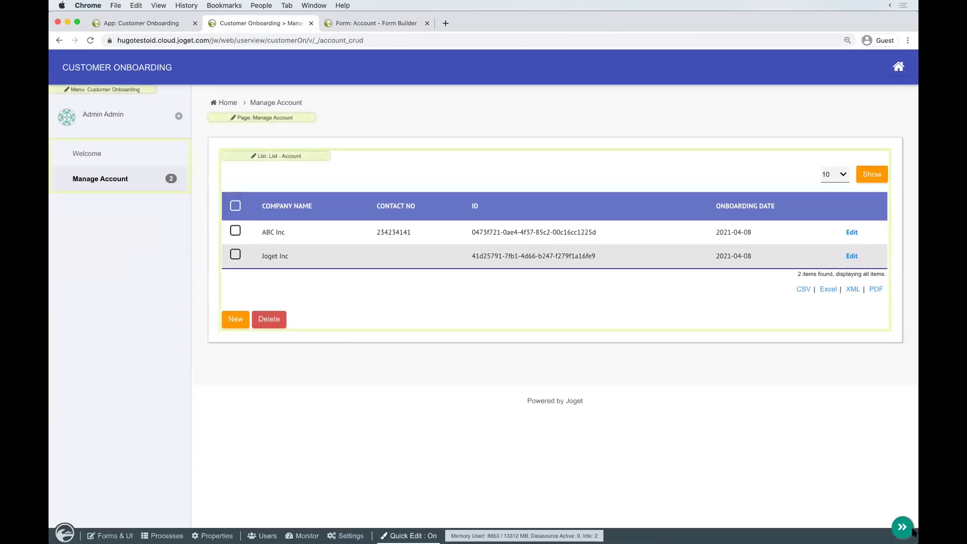
{"action": "left_click", "coordinate": [903, 527]}
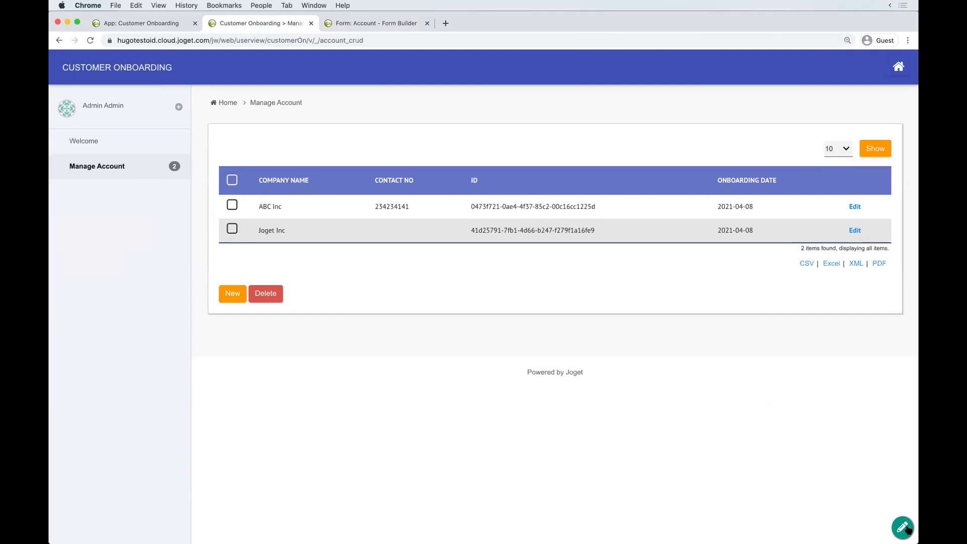
{"action": "left_click", "coordinate": [902, 527]}
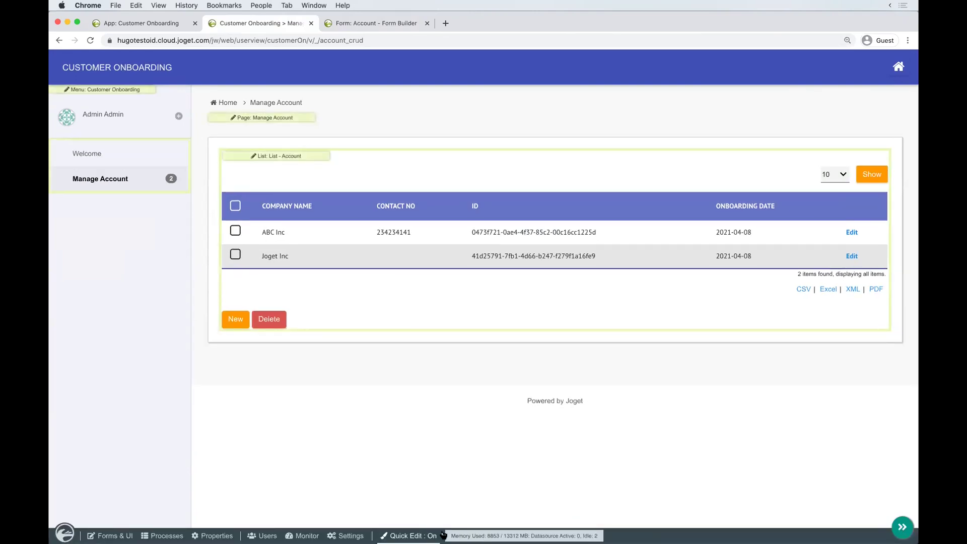
{"action": "double_click", "coordinate": [400, 535]}
{"action": "left_click", "coordinate": [519, 234]}
{"action": "triple_click", "coordinate": [518, 235]}
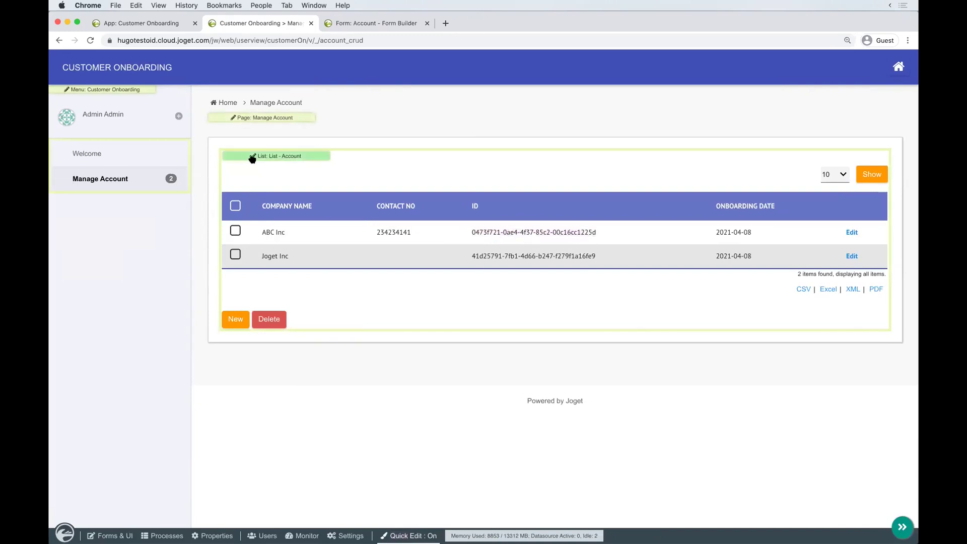
{"action": "left_click", "coordinate": [286, 158]}
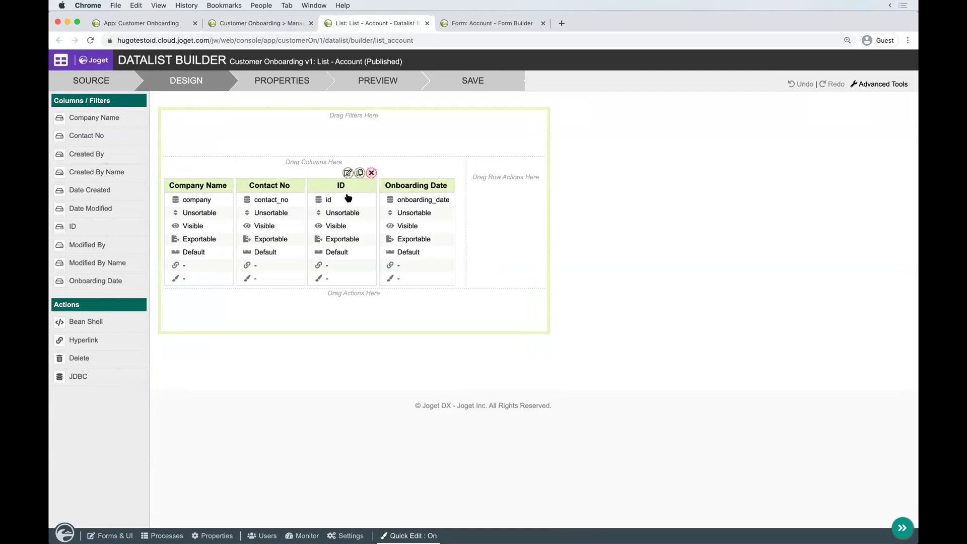
Step: Replace the list's ID column with a Date Created column at the end and add Company Name and Onboarding Date filters
{"action": "left_click", "coordinate": [372, 173]}
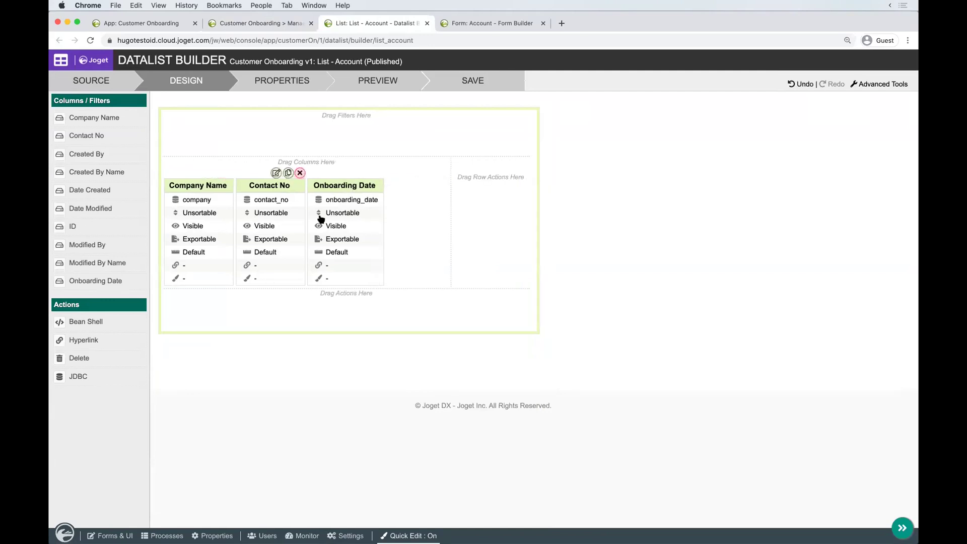
{"action": "left_click_drag", "start_coordinate": [101, 196], "coordinate": [453, 212]}
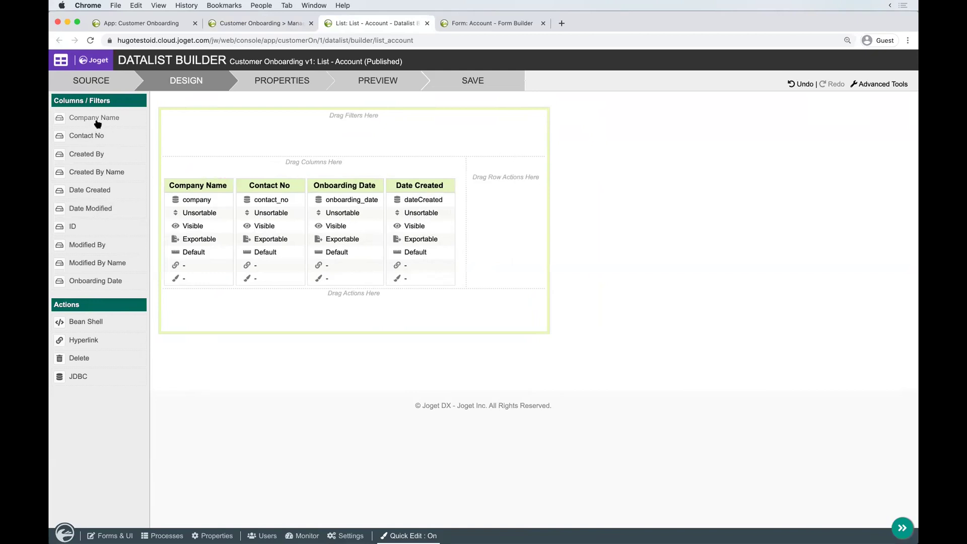
{"action": "left_click_drag", "start_coordinate": [97, 124], "coordinate": [428, 132]}
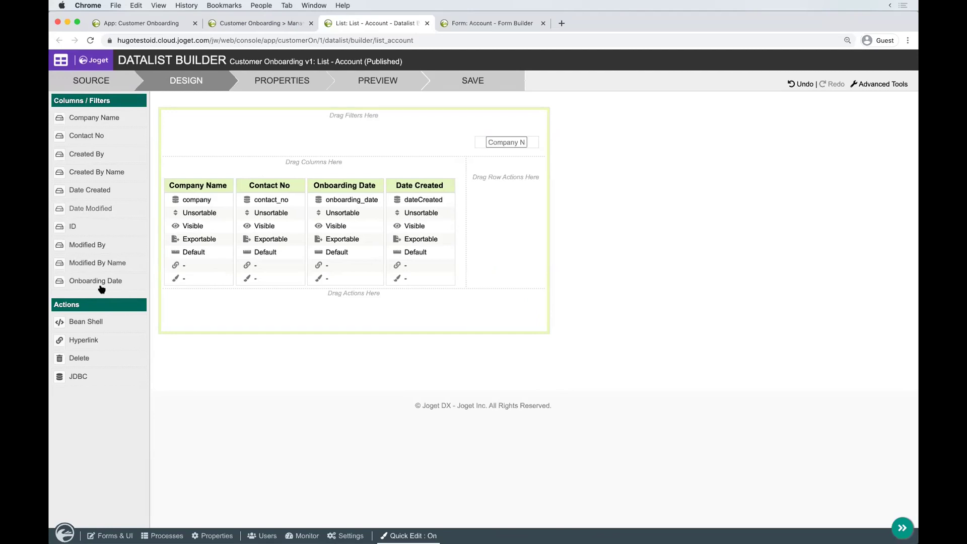
{"action": "left_click_drag", "start_coordinate": [98, 282], "coordinate": [491, 141]}
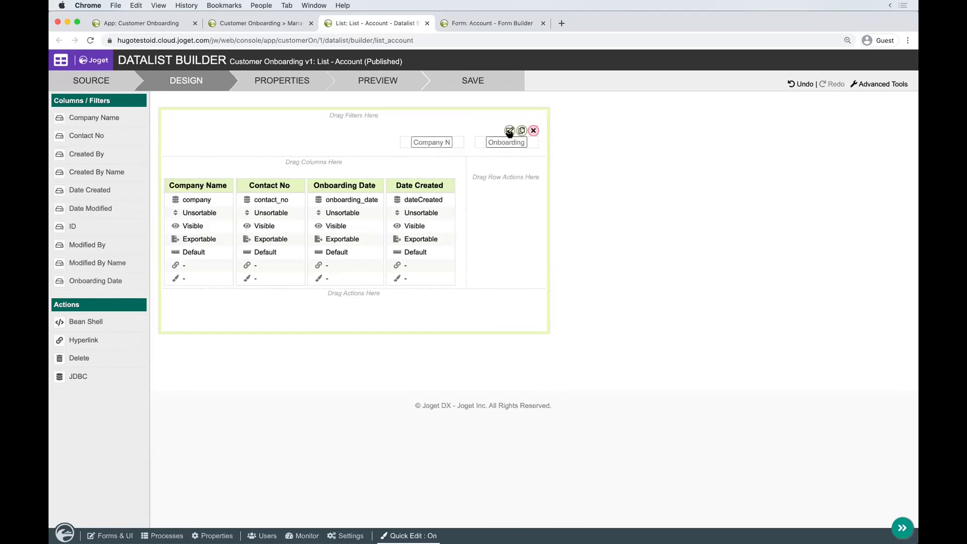
Step: Change the Onboarding Date filter's type to Date Range and open its date range configuration
{"action": "left_click", "coordinate": [509, 131]}
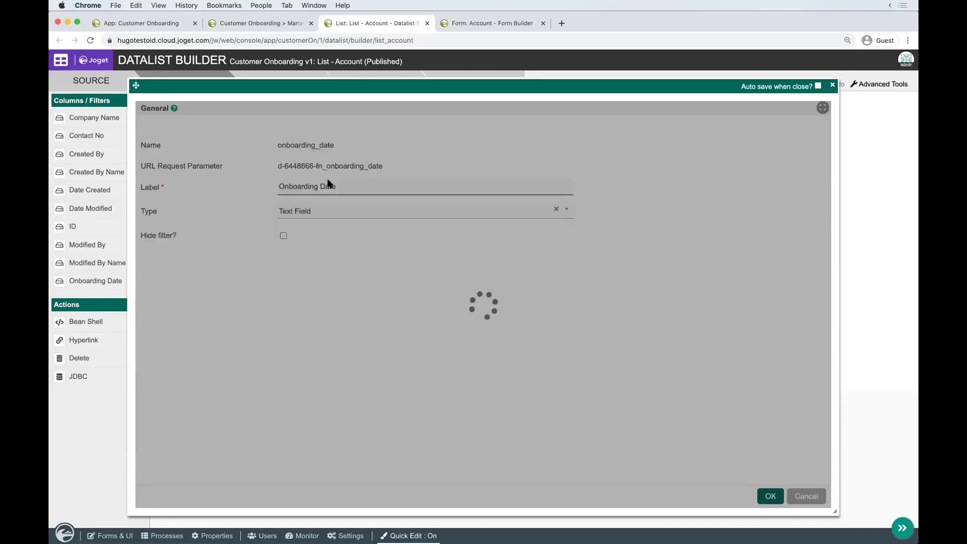
{"action": "left_click", "coordinate": [323, 210]}
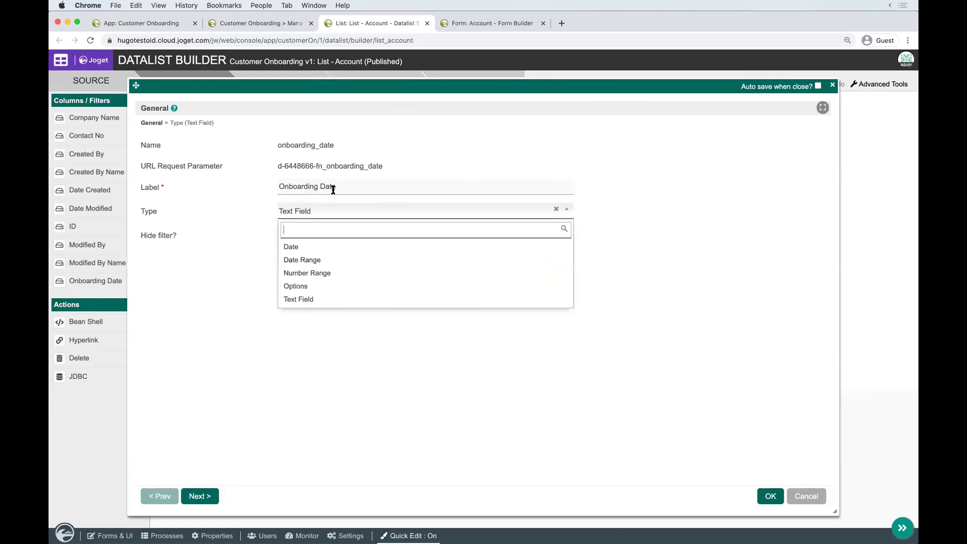
{"action": "left_click", "coordinate": [329, 261]}
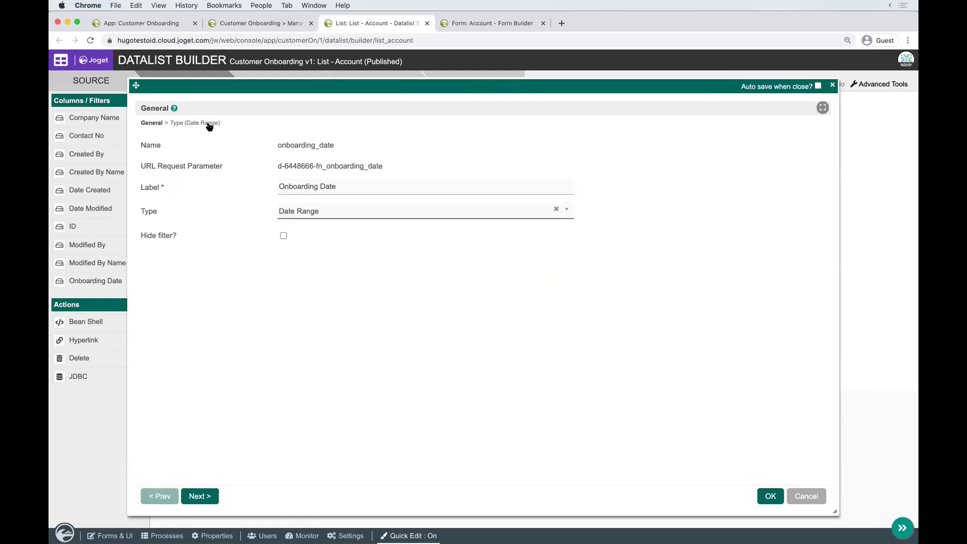
{"action": "left_click", "coordinate": [209, 124]}
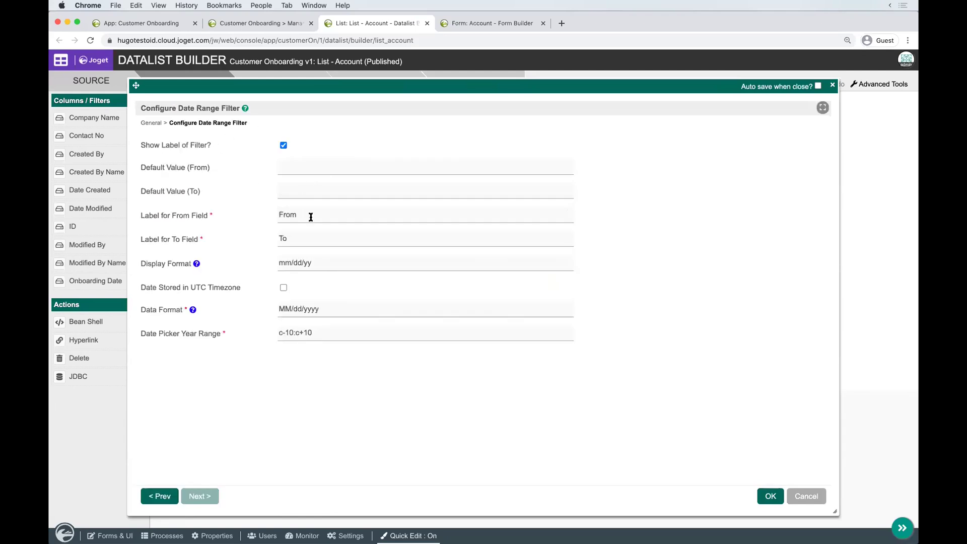
Step: Set the Onboarding Date range filter's data format to yyyy-MM-dd, apply the filter settings and save the list
{"action": "left_click", "coordinate": [327, 263]}
{"action": "triple_click", "coordinate": [283, 263]}
{"action": "left_click", "coordinate": [316, 262]}
{"action": "triple_click", "coordinate": [293, 263]}
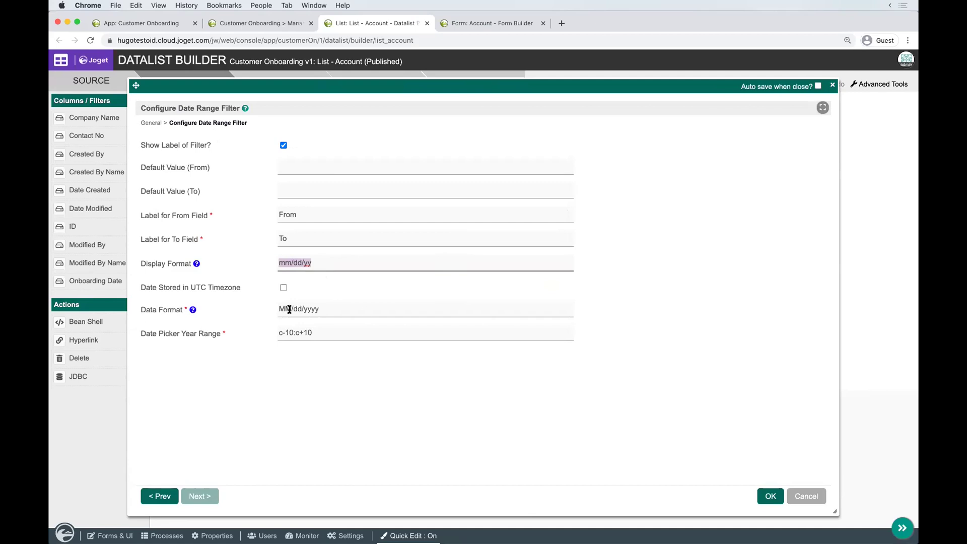
{"action": "left_click", "coordinate": [366, 313]}
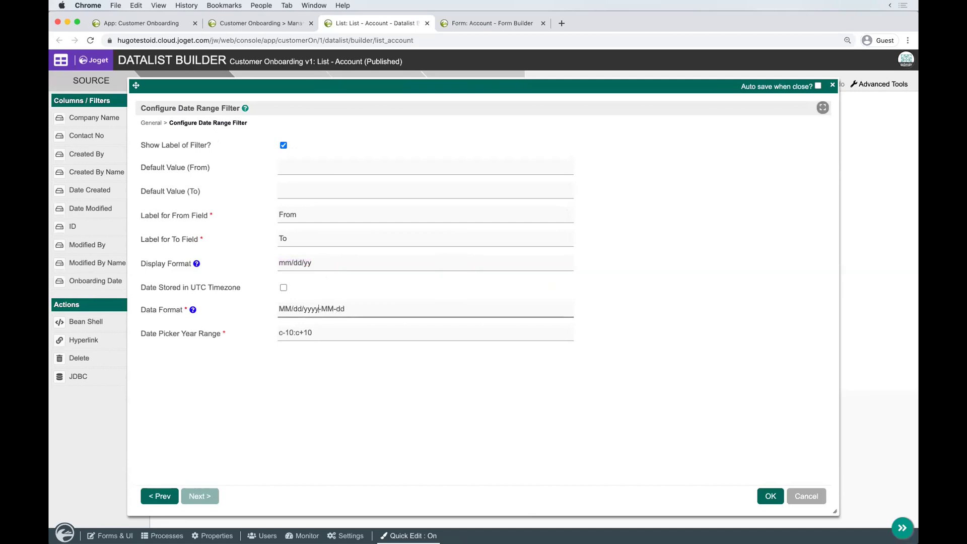
{"action": "key", "text": "super+shift+Left"}
{"action": "key", "text": "BackSpace"}
{"action": "triple_click", "coordinate": [364, 264]}
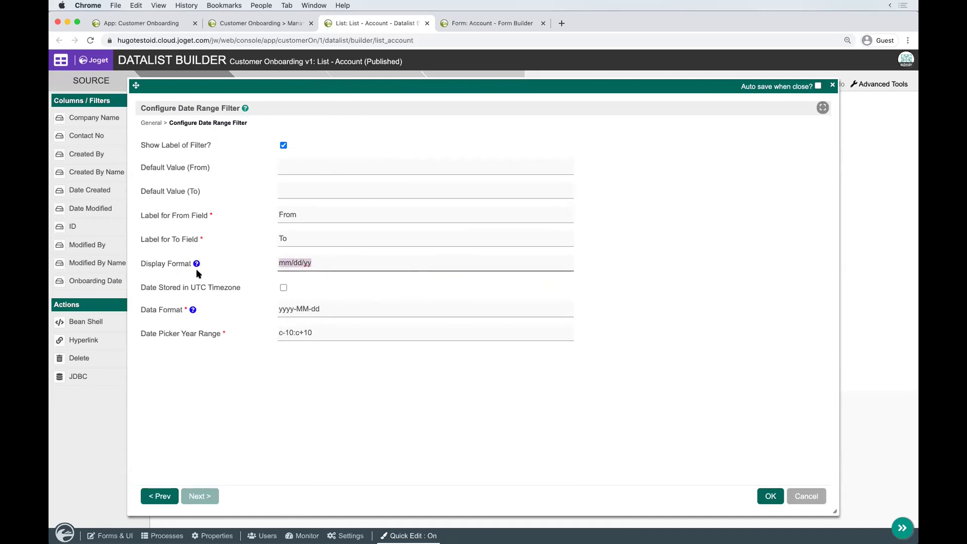
{"action": "left_click", "coordinate": [770, 496]}
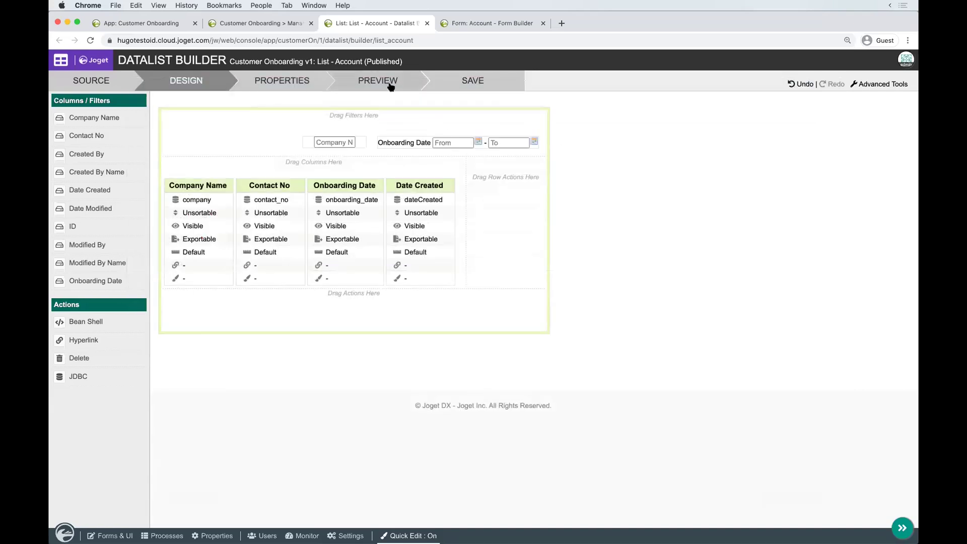
{"action": "left_click", "coordinate": [468, 82]}
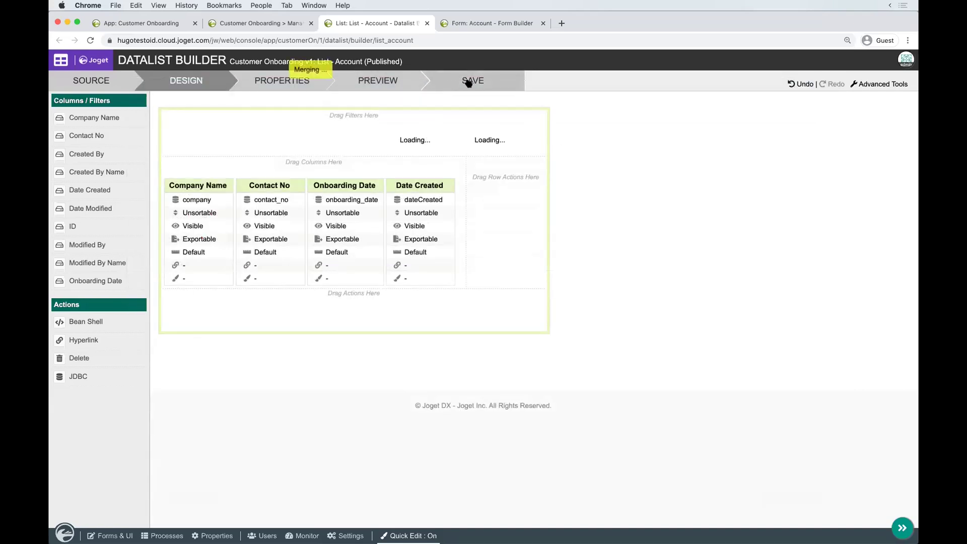
Step: In the running app, pick April 8, 2021 as the Onboarding Date filter's start and compare its format with the column's dates
{"action": "left_click", "coordinate": [257, 23]}
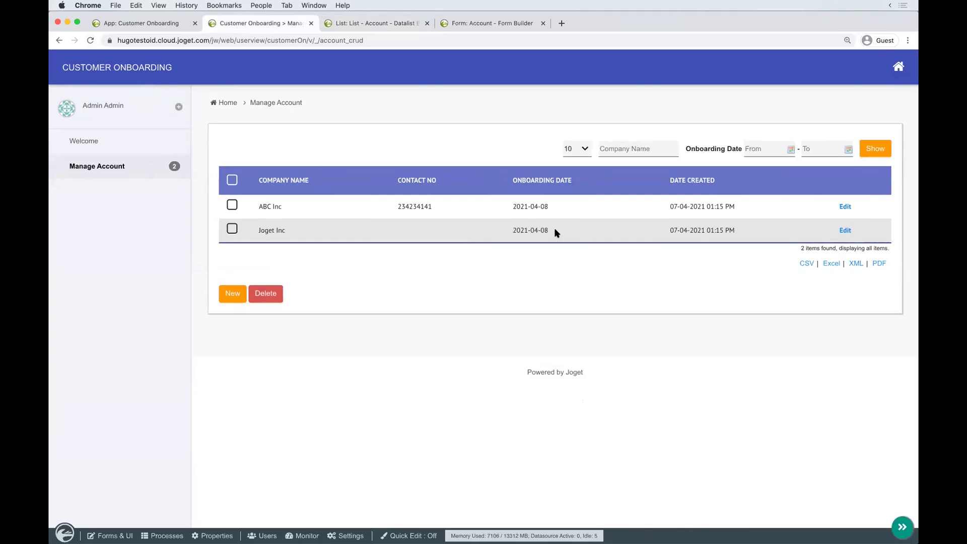
{"action": "triple_click", "coordinate": [529, 208]}
{"action": "left_click", "coordinate": [790, 147]}
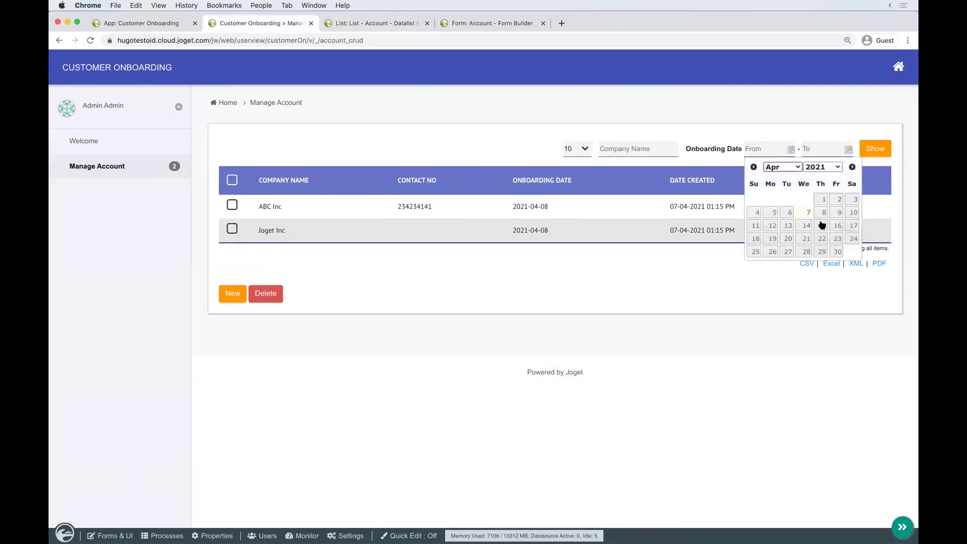
{"action": "left_click", "coordinate": [824, 213]}
{"action": "left_click_drag", "start_coordinate": [501, 208], "coordinate": [555, 210]}
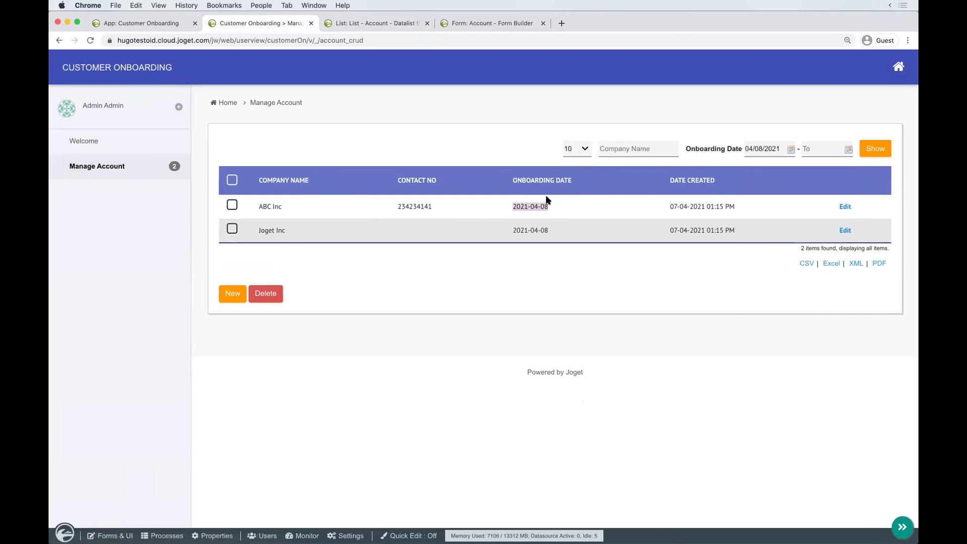
{"action": "left_click", "coordinate": [531, 207]}
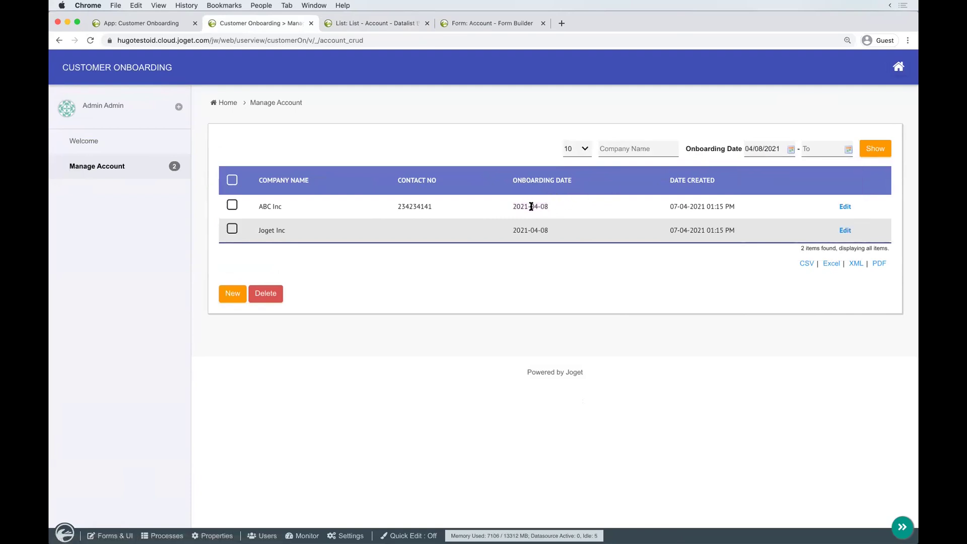
Step: Return to the datalist builder and assign the Date Formatter to the Onboarding Date column
{"action": "left_click", "coordinate": [355, 22]}
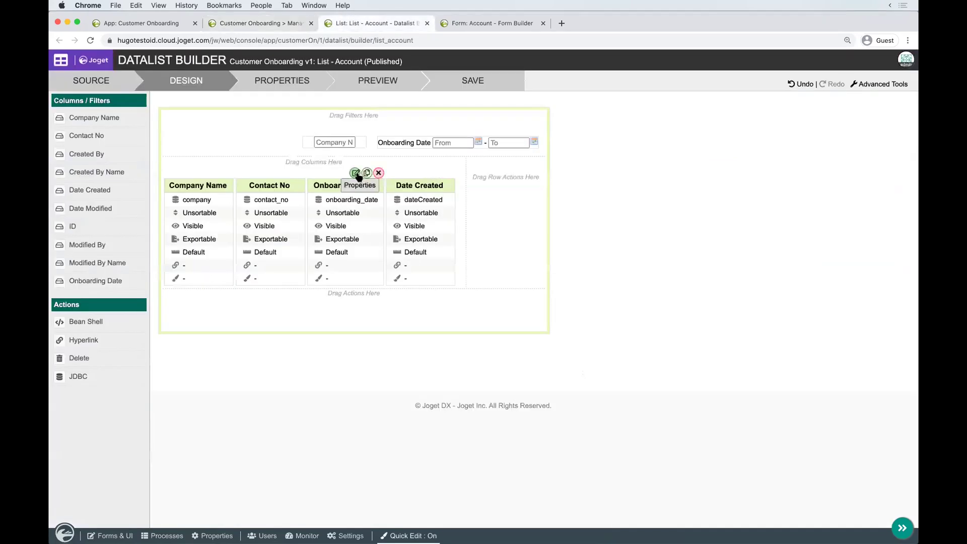
{"action": "left_click", "coordinate": [356, 174]}
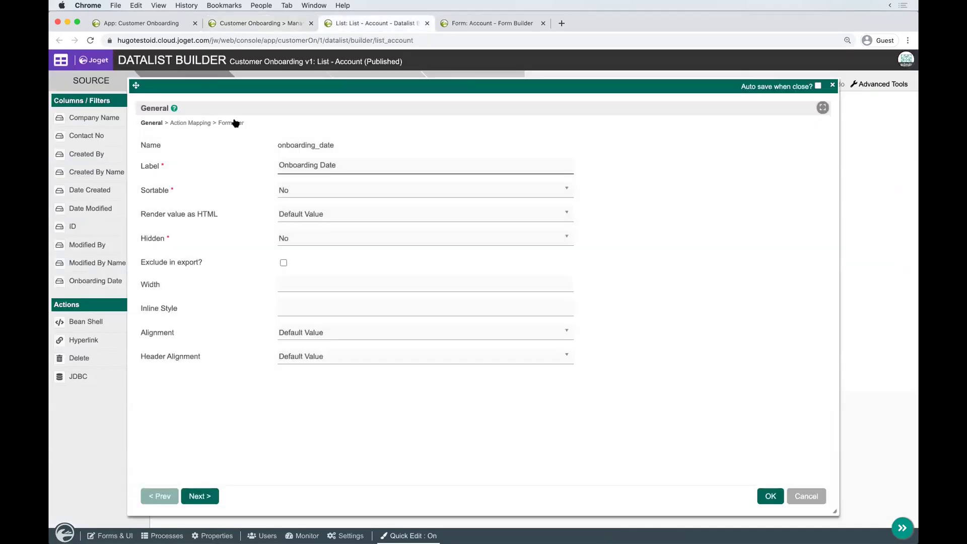
{"action": "left_click", "coordinate": [239, 124]}
{"action": "left_click", "coordinate": [369, 147]}
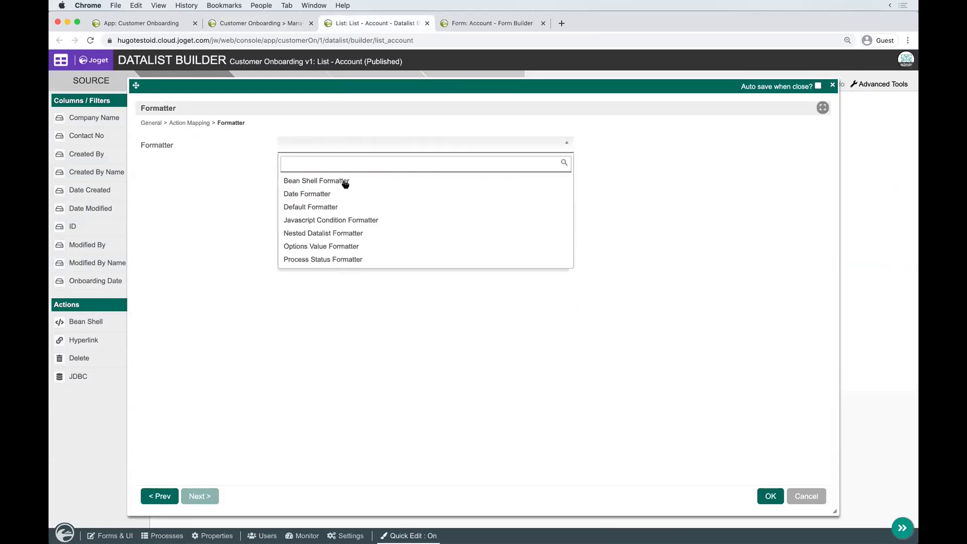
{"action": "left_click", "coordinate": [331, 192]}
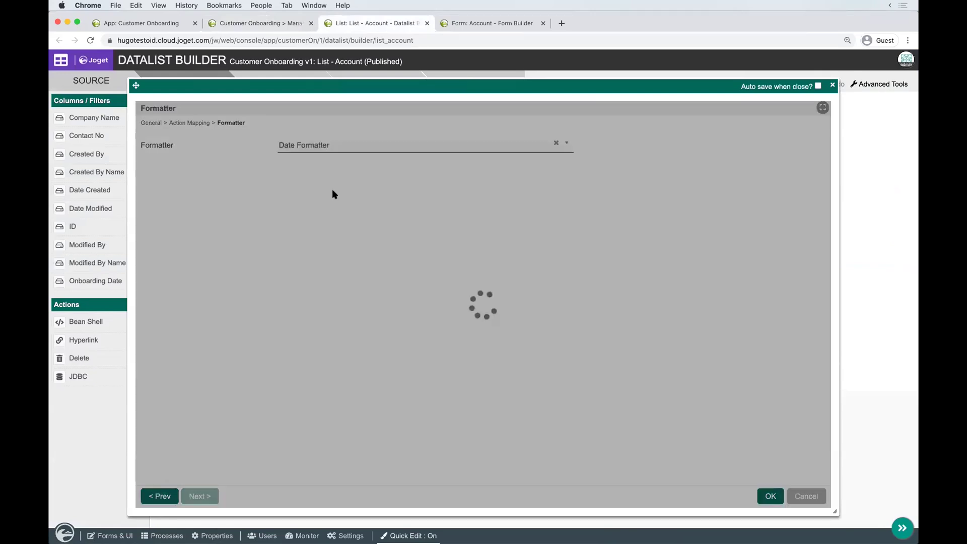
Step: Configure the Onboarding Date column's formatter with data format yyyy-MM-dd and display format MM/dd/yyyy, and apply it
{"action": "left_click", "coordinate": [262, 124]}
{"action": "left_click", "coordinate": [346, 166]}
{"action": "left_click", "coordinate": [291, 190]}
{"action": "key", "text": "BackSpace"}
{"action": "key", "text": "BackSpace"}
{"action": "key", "text": "BackSpace"}
{"action": "type", "text": "dd/yyyy"}
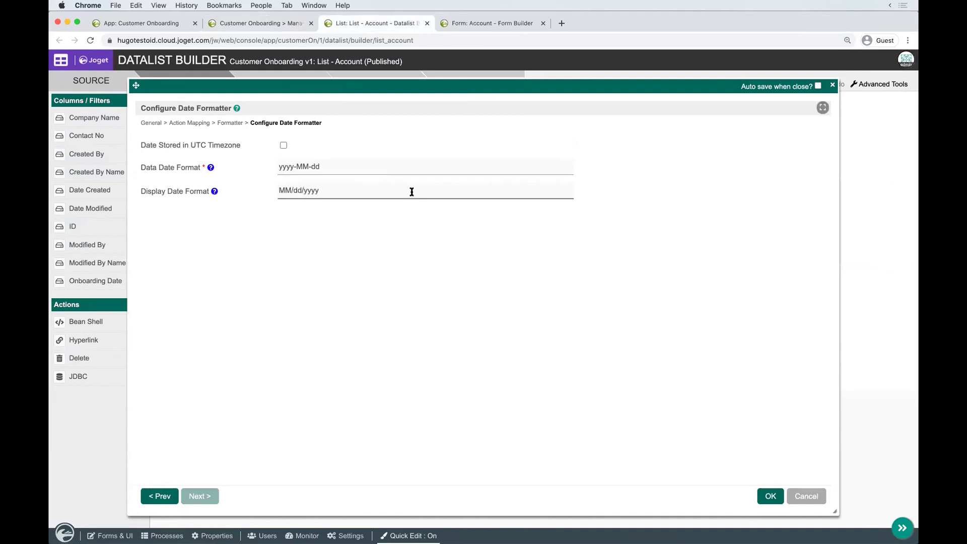
{"action": "key", "text": "shift+End"}
{"action": "left_click", "coordinate": [771, 496]}
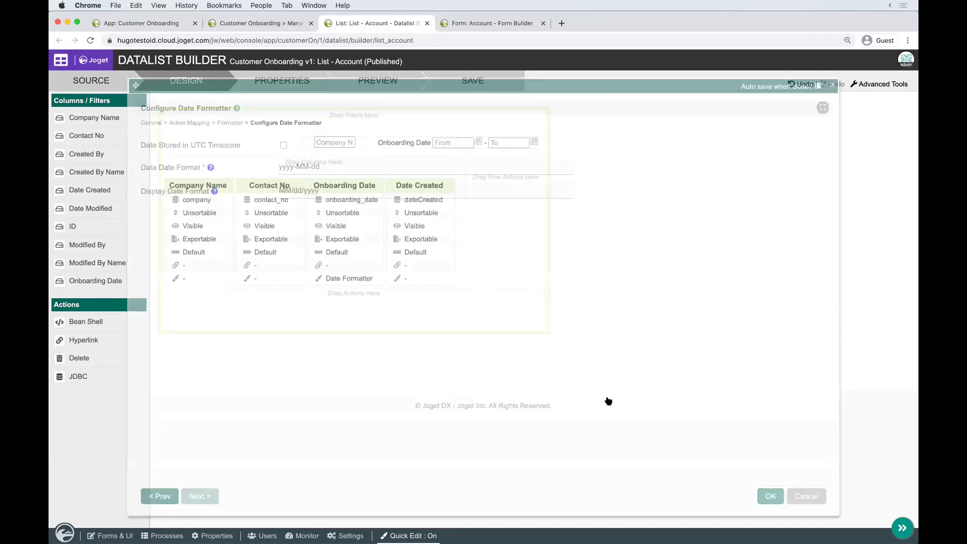
Step: Preview the account list to check the Onboarding Date format, close the preview and turn off quick editing
{"action": "left_click", "coordinate": [370, 83]}
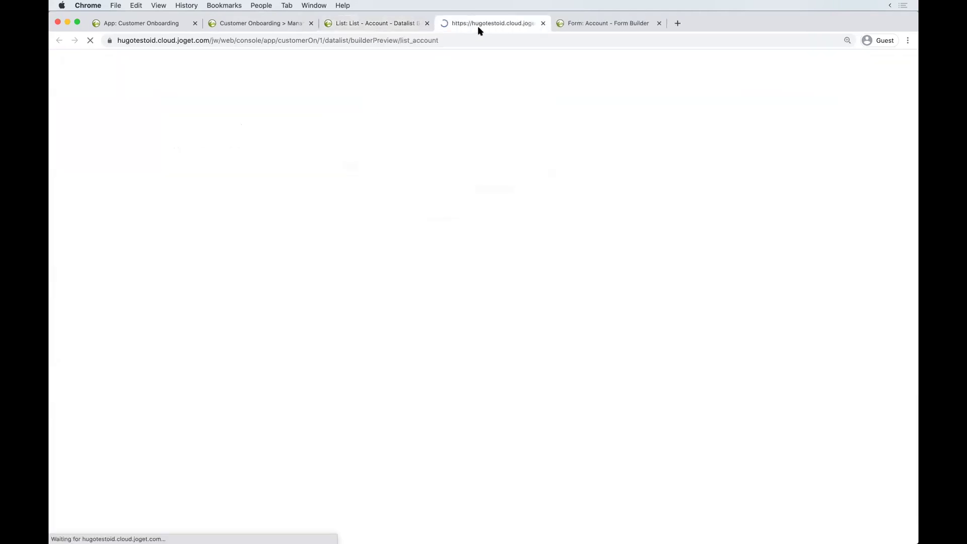
{"action": "left_click_drag", "start_coordinate": [310, 102], "coordinate": [275, 101]}
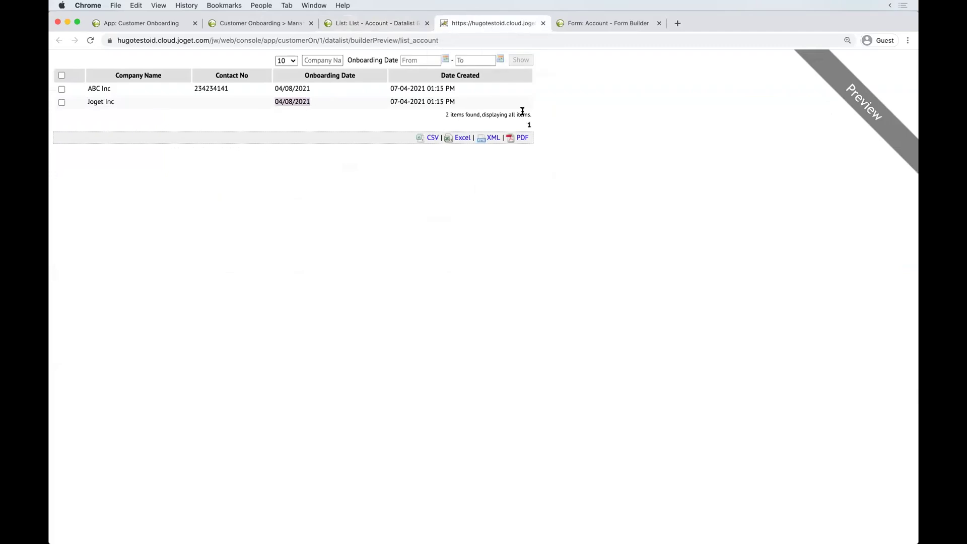
{"action": "left_click", "coordinate": [543, 24]}
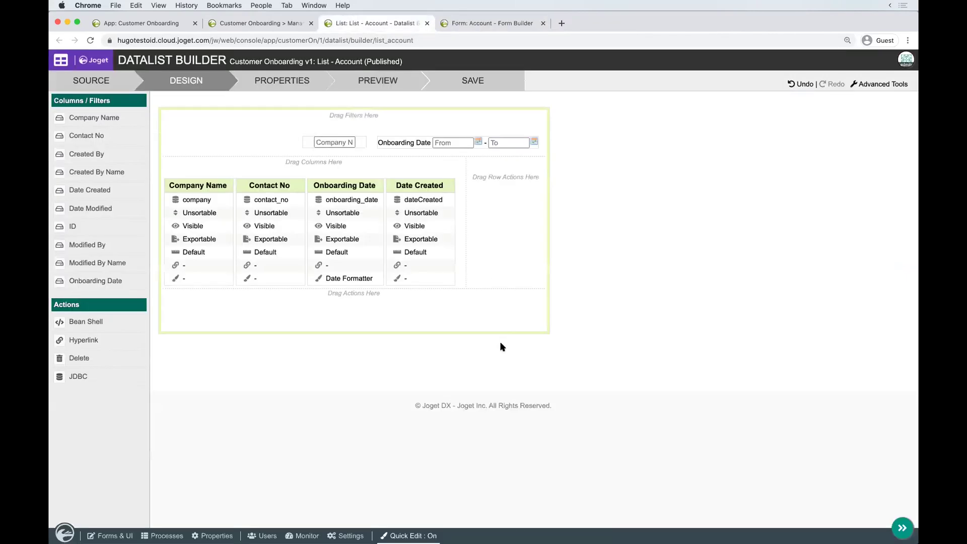
{"action": "left_click", "coordinate": [416, 536]}
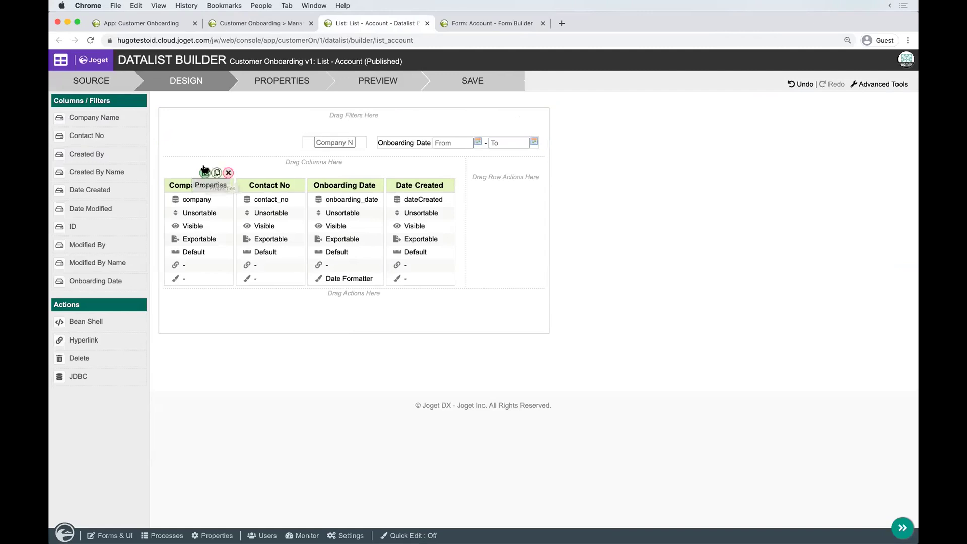
Step: Assign the Default Formatter with Bold formatting to the Company Name column and apply it
{"action": "left_click", "coordinate": [205, 174]}
{"action": "left_click", "coordinate": [232, 123]}
{"action": "left_click", "coordinate": [328, 145]}
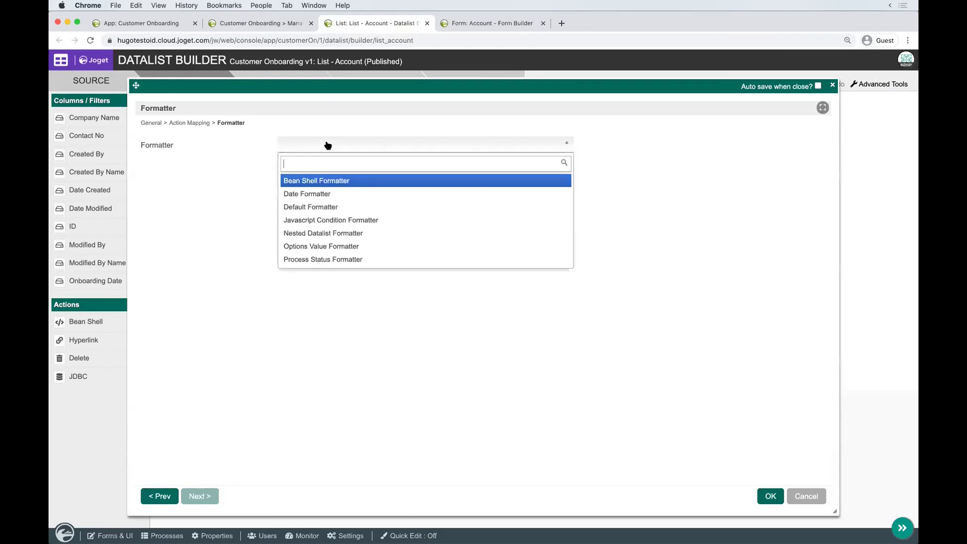
{"action": "left_click", "coordinate": [318, 212]}
{"action": "left_click", "coordinate": [252, 123]}
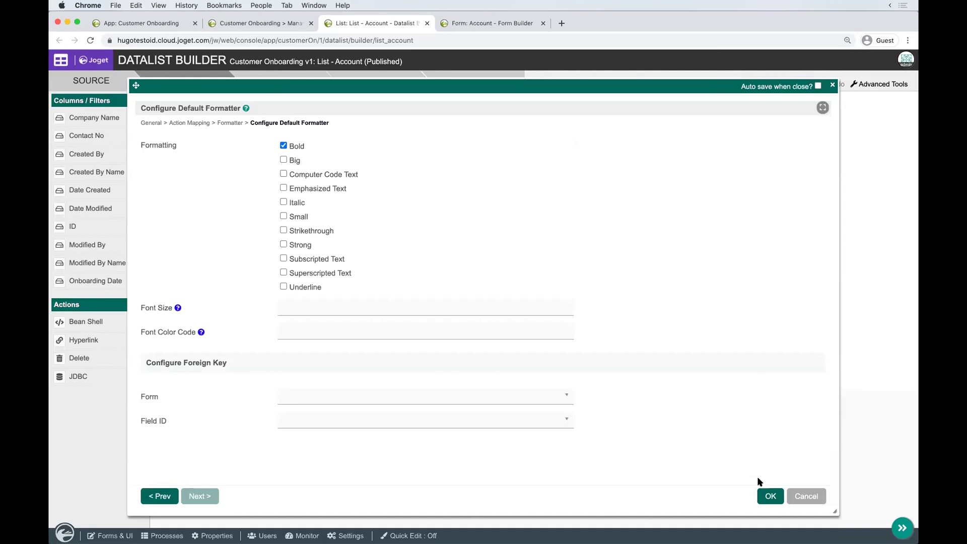
{"action": "left_click", "coordinate": [766, 497]}
Step: Preview the list to check the Company Name formatting, close the preview and save the list
{"action": "left_click", "coordinate": [384, 85]}
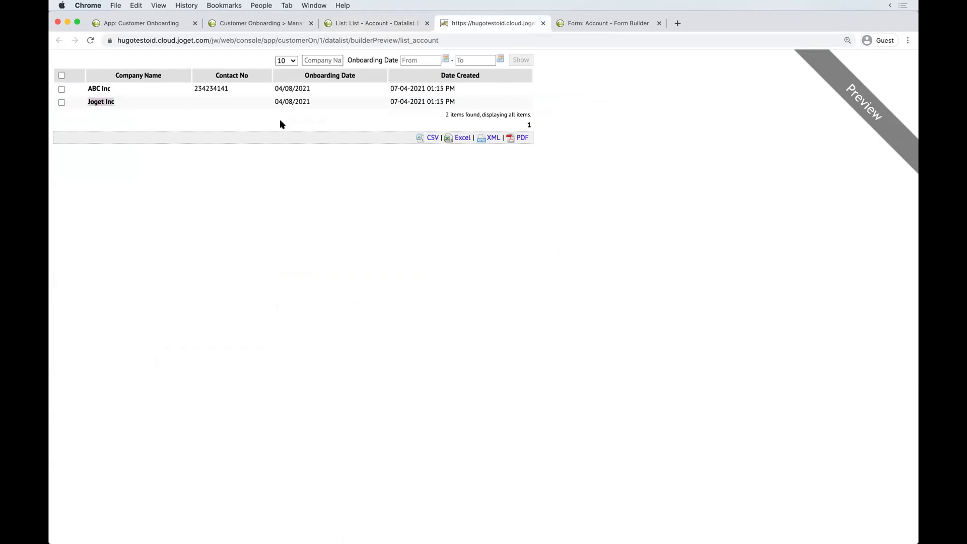
{"action": "left_click", "coordinate": [543, 23]}
{"action": "left_click", "coordinate": [484, 87]}
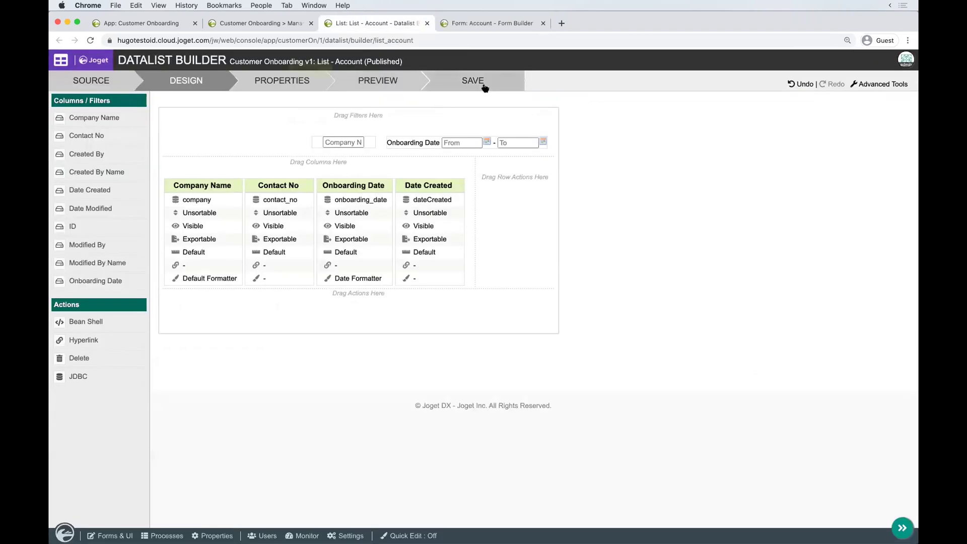
Step: Reload the Manage Account page in the running app and open the Joget Inc record to examine its form
{"action": "left_click", "coordinate": [266, 26]}
{"action": "key", "text": "super+r"}
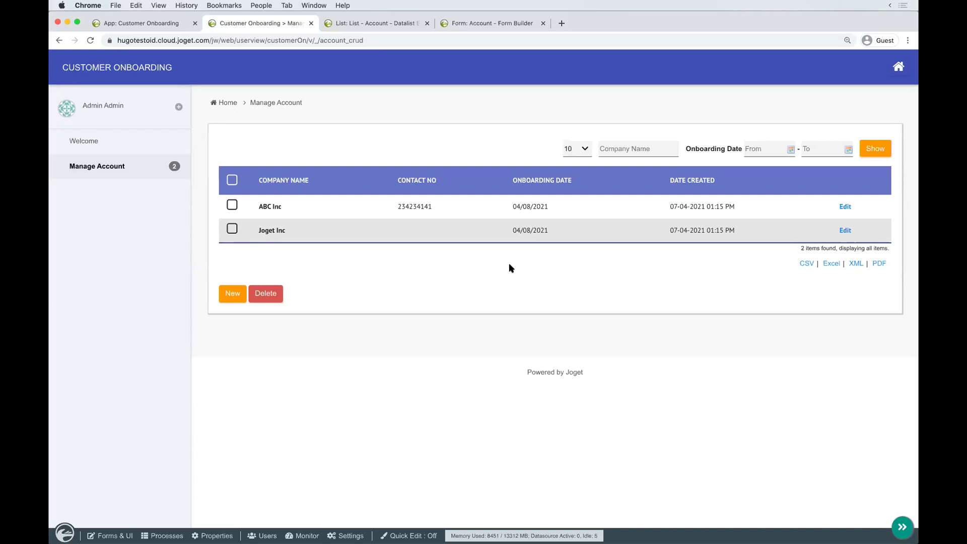
{"action": "left_click", "coordinate": [845, 231]}
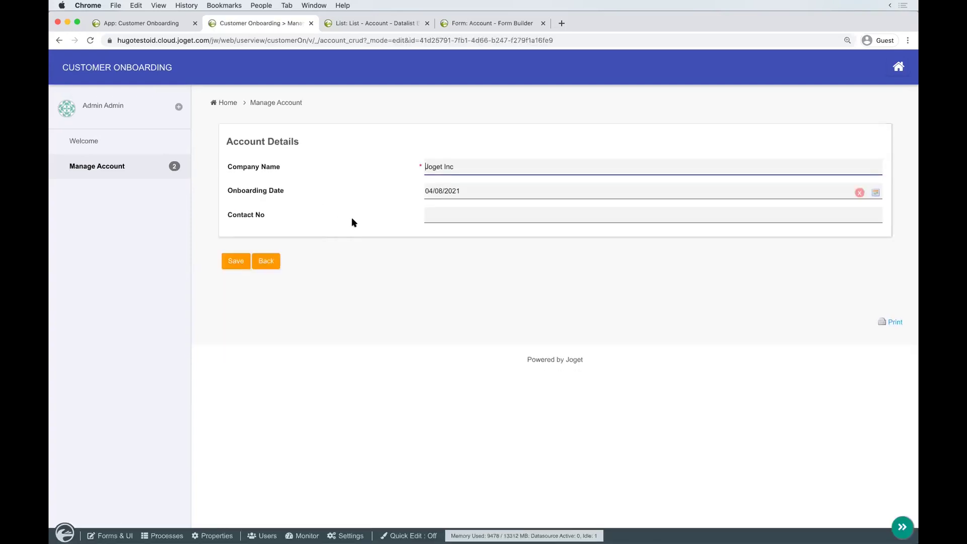
{"action": "left_click", "coordinate": [389, 243]}
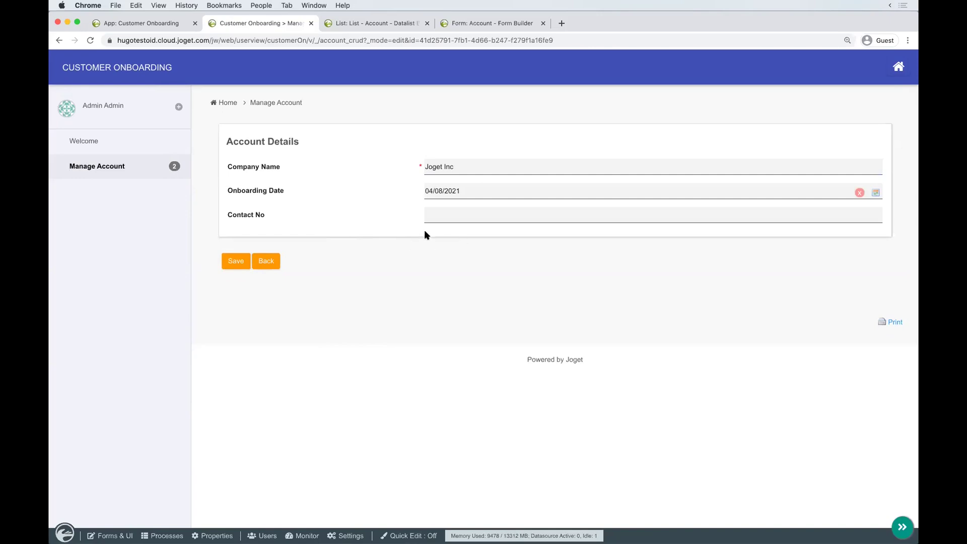
Step: In the Account form builder, add a Radio field below Contact No with ID training and label Training
{"action": "left_click", "coordinate": [482, 24]}
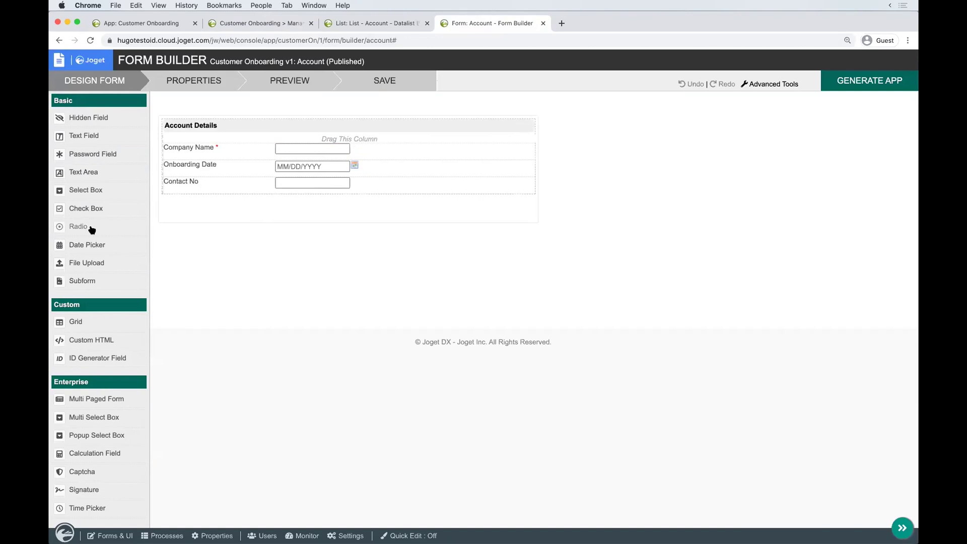
{"action": "left_click_drag", "start_coordinate": [91, 230], "coordinate": [328, 207]}
{"action": "left_click", "coordinate": [339, 199]}
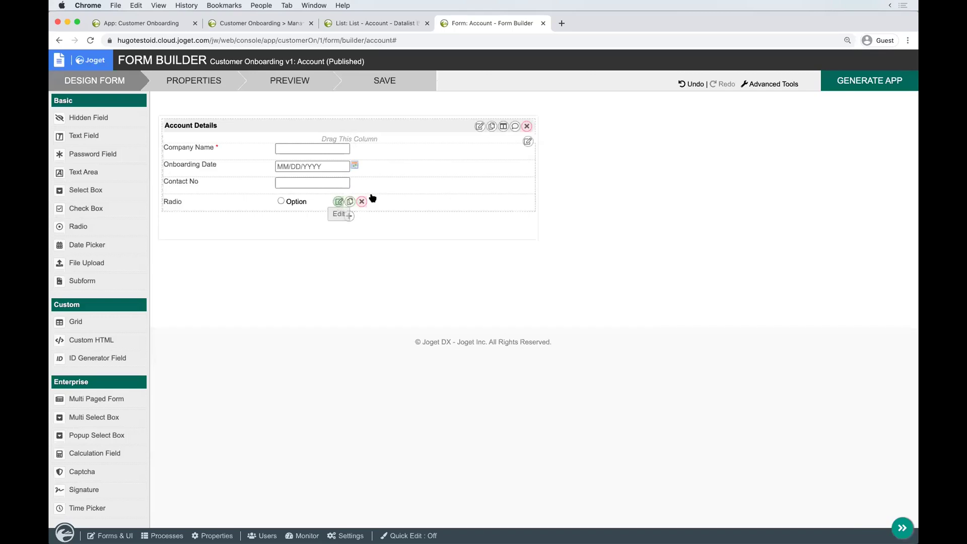
{"action": "type", "text": "training"}
{"action": "key", "text": "Tab"}
{"action": "type", "text": "Training"}
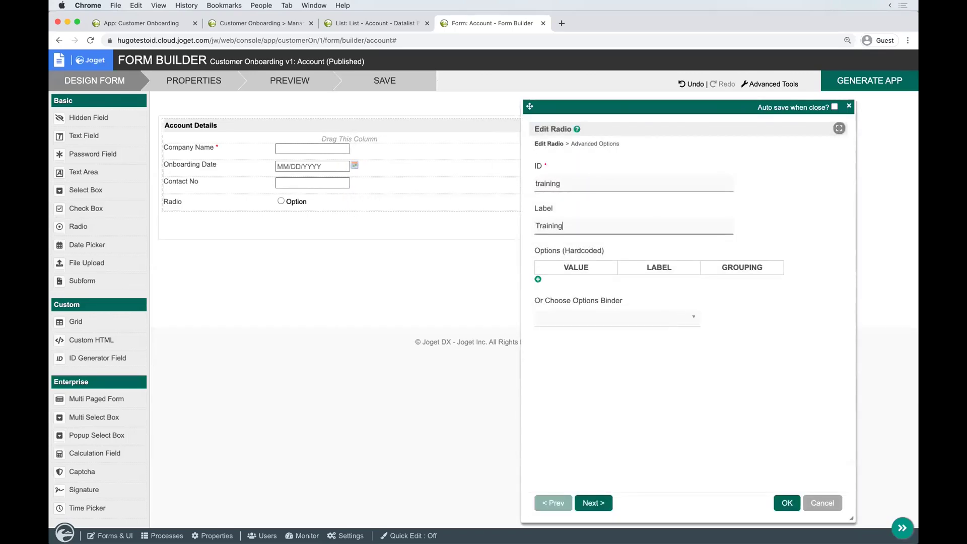
Step: Add an option with value and label Yes to the Training radio field and apply the field properties
{"action": "left_click", "coordinate": [538, 279]}
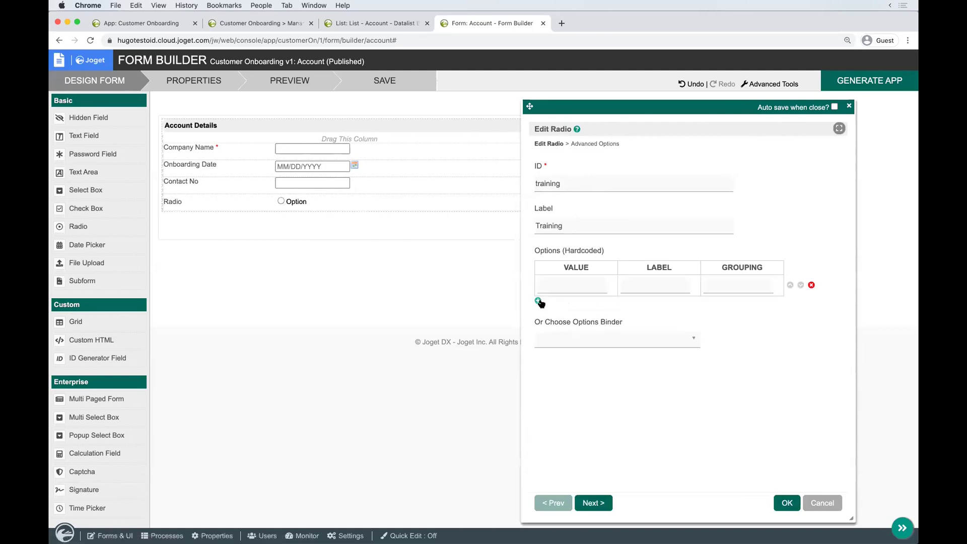
{"action": "left_click", "coordinate": [538, 301]}
{"action": "left_click", "coordinate": [587, 287]}
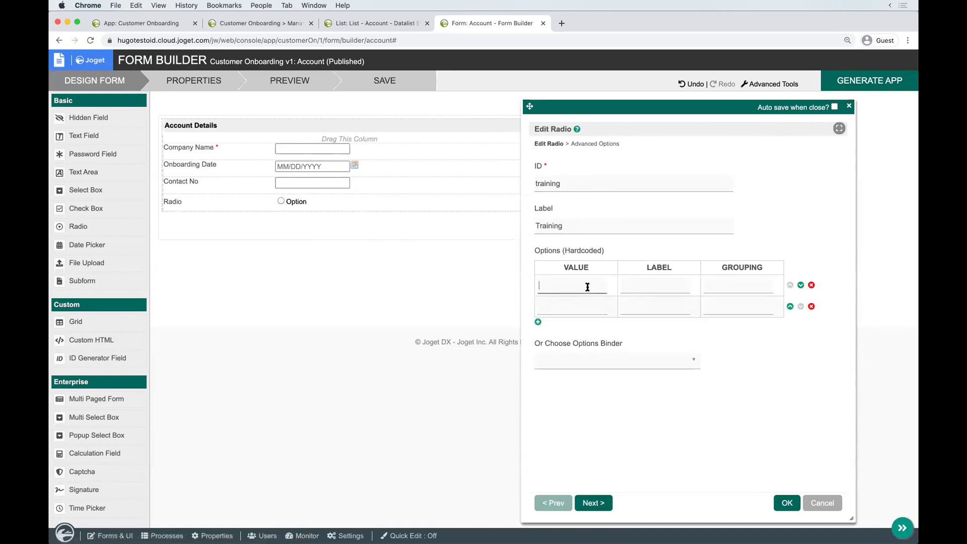
{"action": "type", "text": "Yes"}
{"action": "key", "text": "Tab"}
{"action": "type", "text": "Yes"}
{"action": "left_click", "coordinate": [811, 306]}
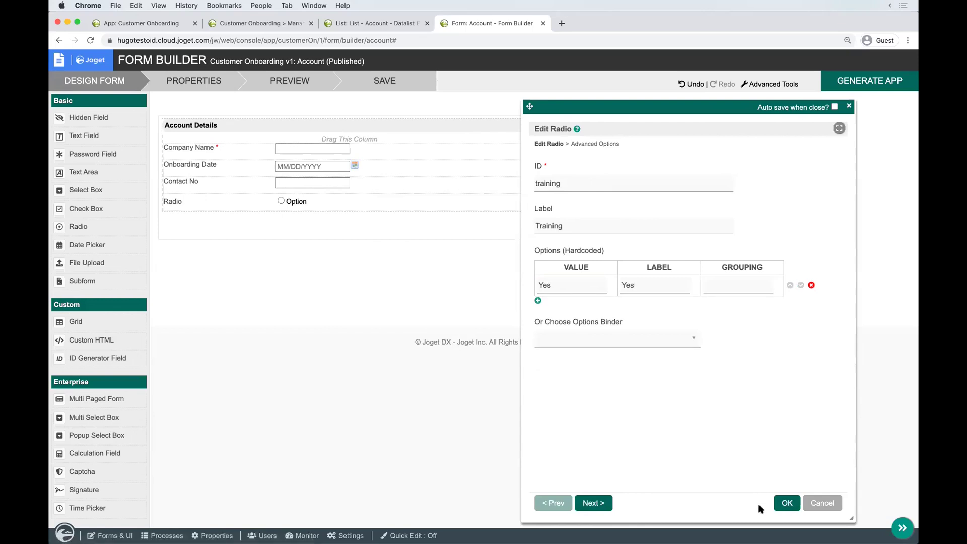
{"action": "left_click", "coordinate": [787, 504]}
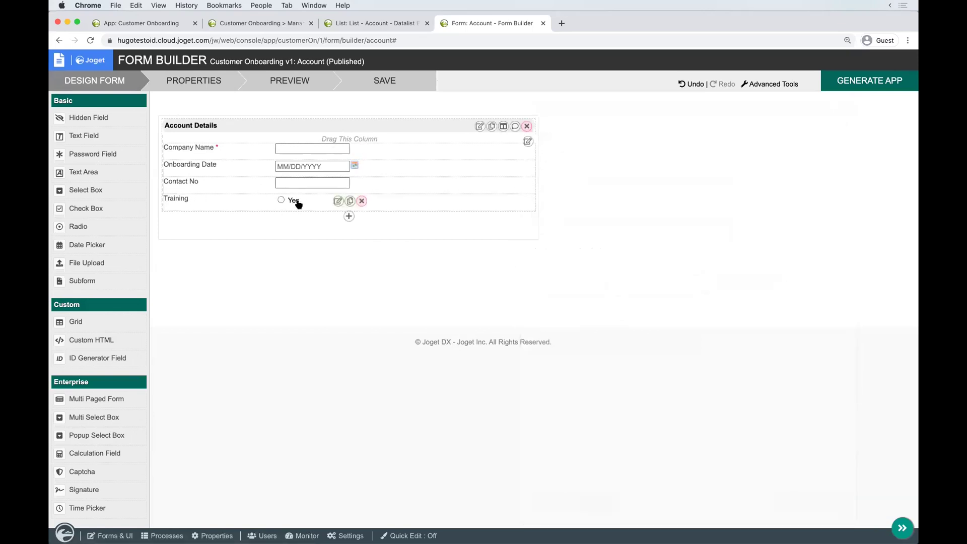
Step: Preview the form, select the Yes option for Training, and close the preview
{"action": "left_click", "coordinate": [308, 80]}
{"action": "left_click", "coordinate": [320, 150]}
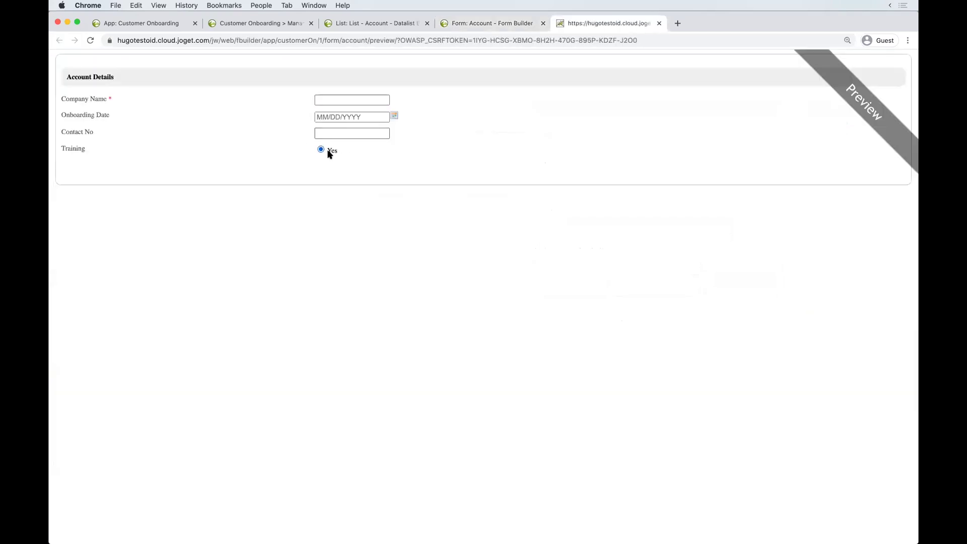
{"action": "left_click", "coordinate": [343, 176]}
{"action": "key", "text": "super+w"}
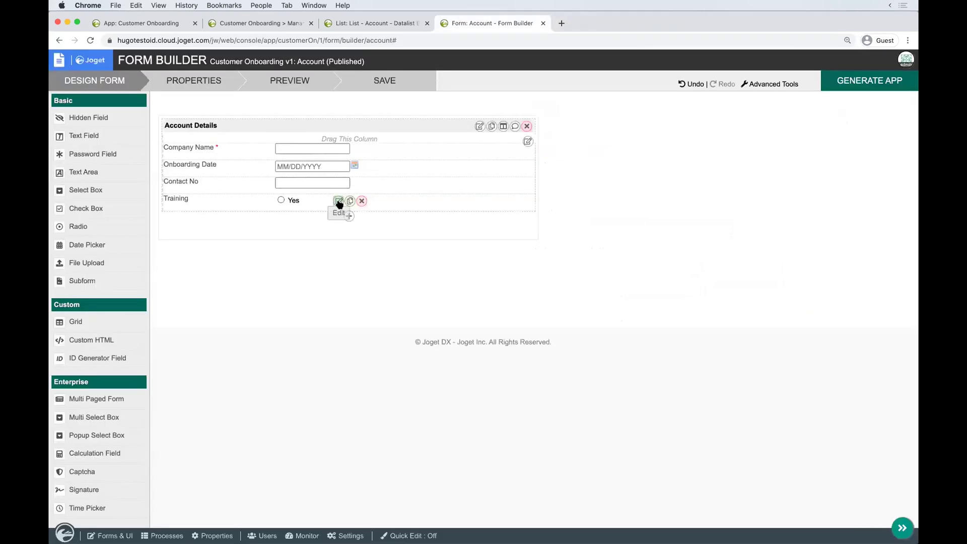
Step: Add a second option with value and label No to the Training radio field and apply it
{"action": "left_click", "coordinate": [338, 201]}
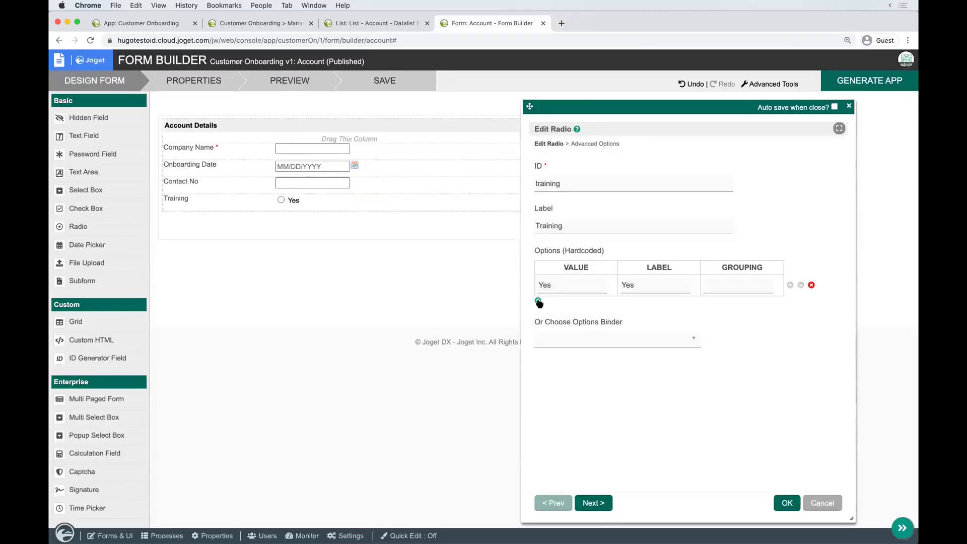
{"action": "left_click", "coordinate": [538, 301]}
{"action": "type", "text": "No"}
{"action": "left_click", "coordinate": [655, 305]}
{"action": "type", "text": "N"}
{"action": "left_click", "coordinate": [788, 503]}
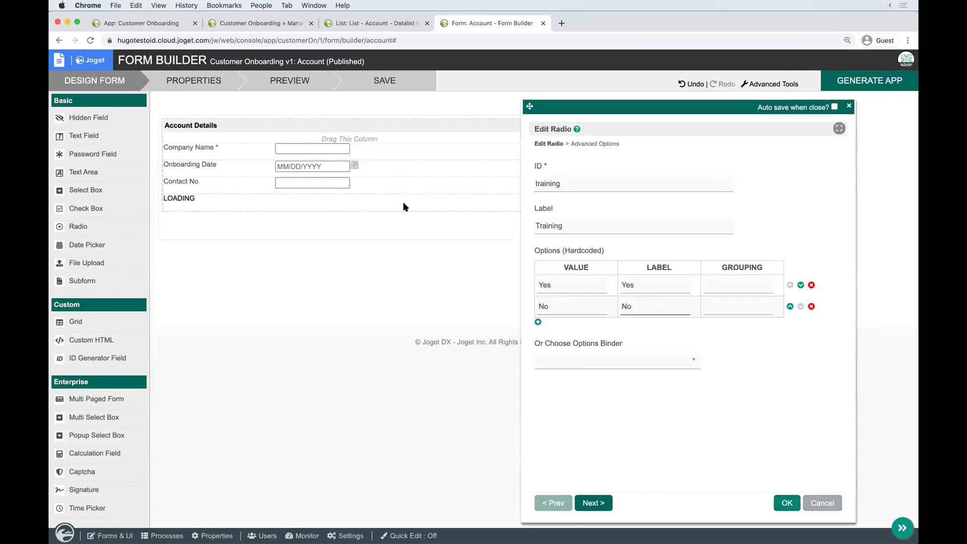
Step: Preview the form, try both the Yes and No options for Training, and close the preview
{"action": "left_click", "coordinate": [297, 91]}
{"action": "left_click", "coordinate": [328, 151]}
{"action": "left_click", "coordinate": [624, 150]}
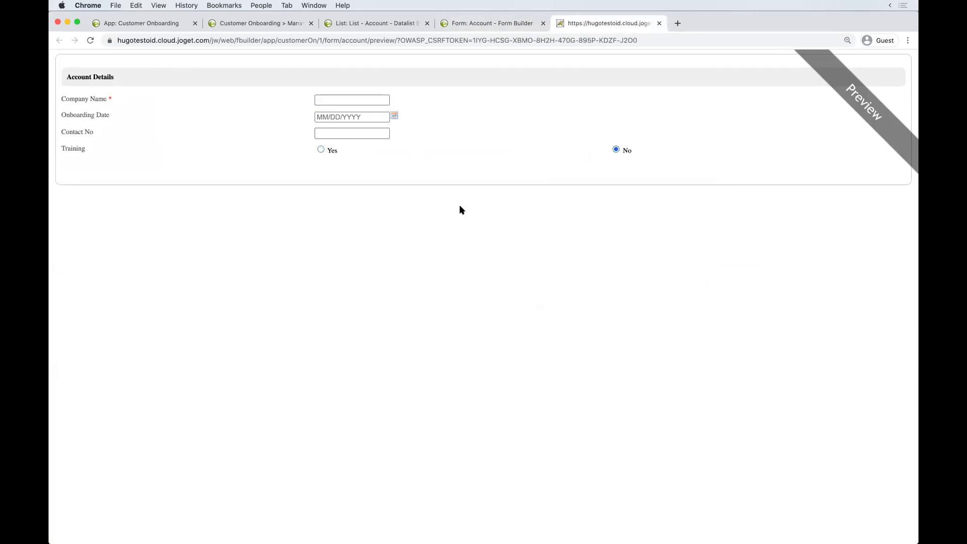
{"action": "key", "text": "super+w"}
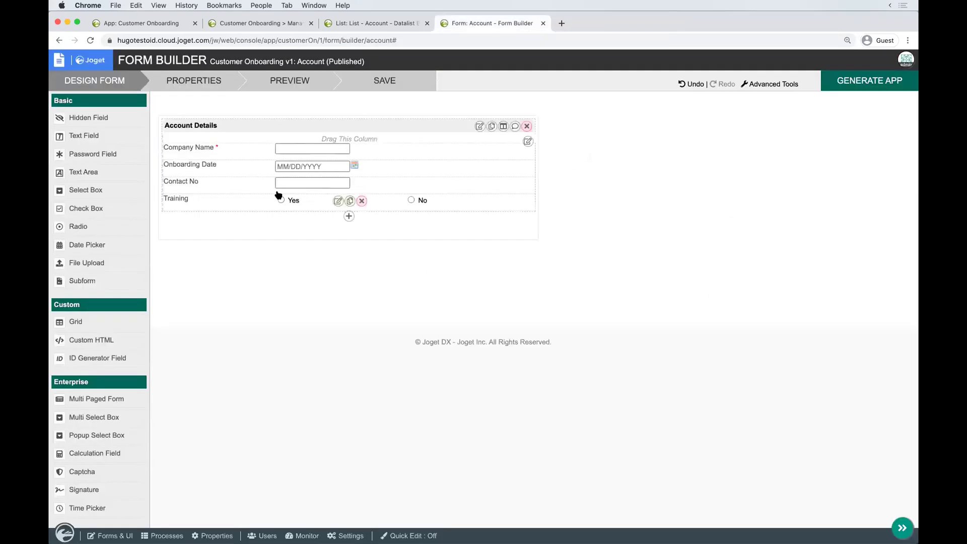
Step: Add a new section below Account Details and place a Multi Select Box in it
{"action": "left_click", "coordinate": [349, 216]}
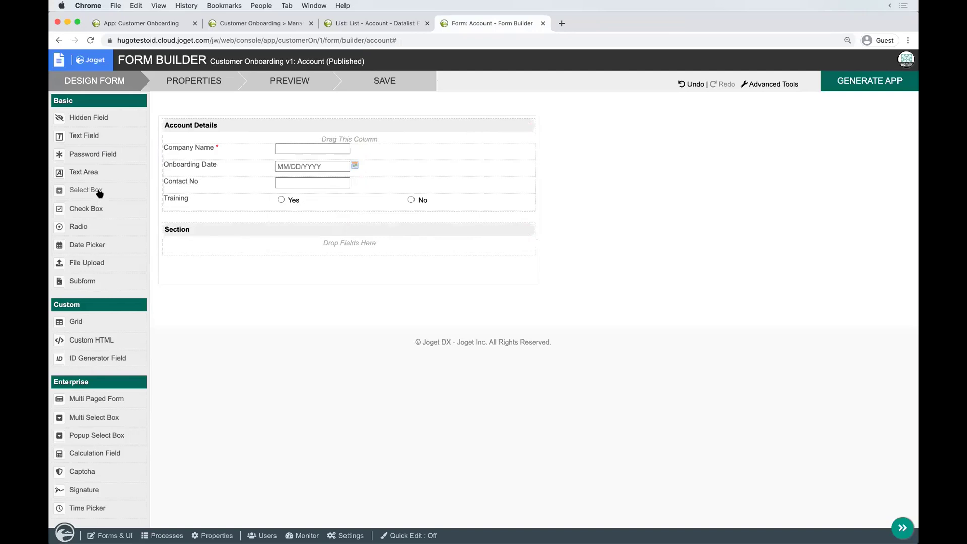
{"action": "scroll", "coordinate": [113, 356], "scroll_direction": "down", "scroll_amount": 3}
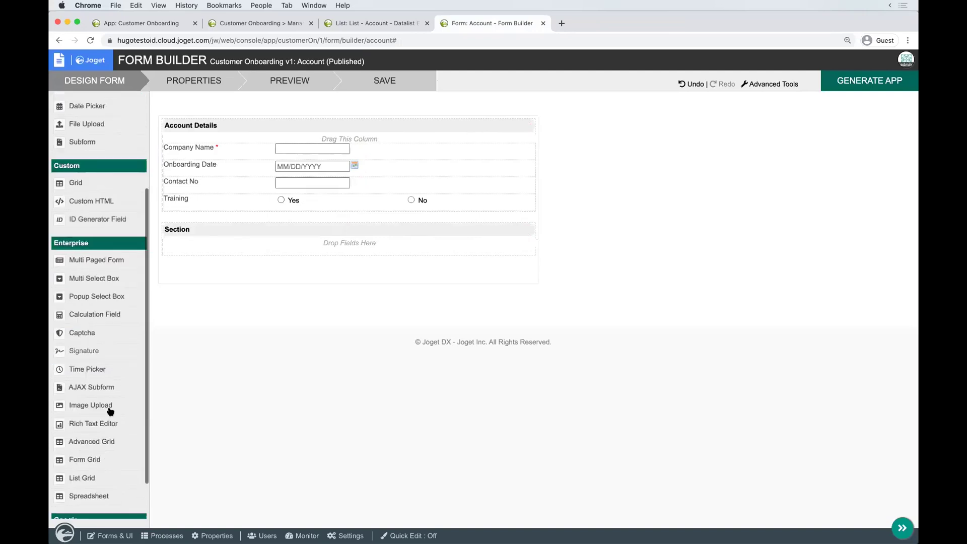
{"action": "scroll", "coordinate": [101, 483], "scroll_direction": "down", "scroll_amount": 2}
{"action": "left_click_drag", "start_coordinate": [108, 232], "coordinate": [348, 257]}
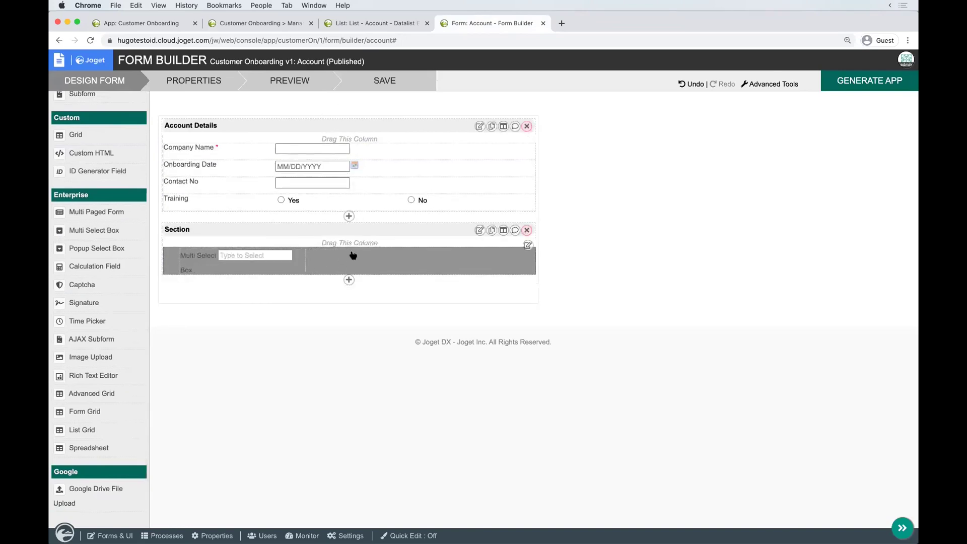
Step: Set the Multi Select Box's ID to courses and label to Courses, and add three empty rows for its hardcoded options
{"action": "left_click", "coordinate": [340, 255]}
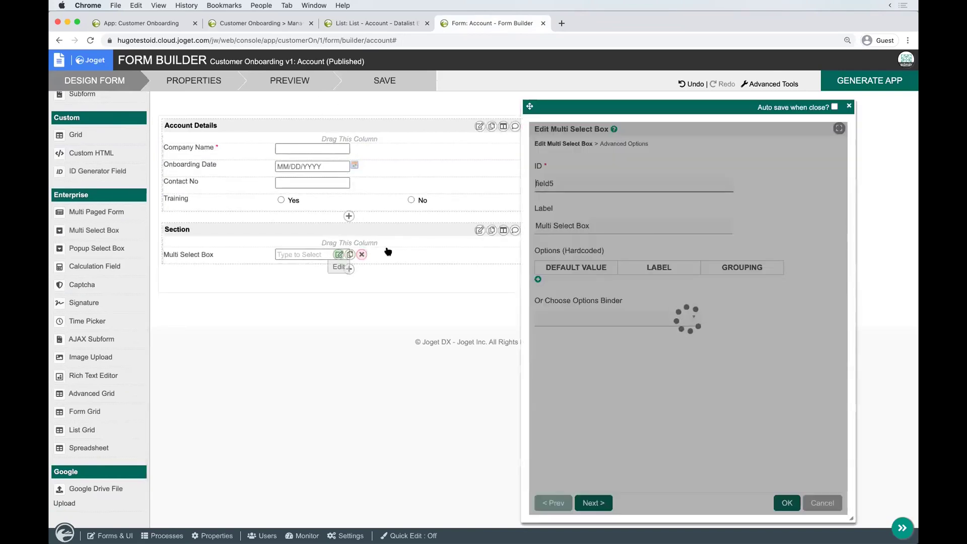
{"action": "left_click", "coordinate": [540, 304]}
{"action": "left_click", "coordinate": [570, 287]}
{"action": "left_click", "coordinate": [538, 321]}
{"action": "double_click", "coordinate": [587, 184]}
{"action": "type", "text": "courses"}
{"action": "key", "text": "Tab"}
{"action": "type", "text": "Courses"}
{"action": "key", "text": "BackSpace"}
{"action": "type", "text": "s"}
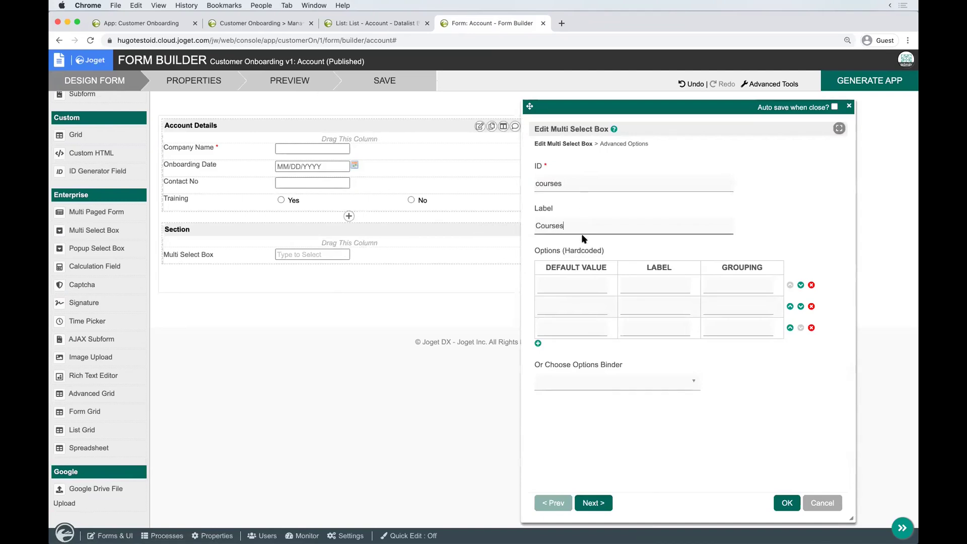
Step: Enter Course A as both value and label of the second option row
{"action": "left_click", "coordinate": [575, 304]}
{"action": "type", "text": "Course A"}
{"action": "key", "text": "ctrl+a"}
{"action": "key", "text": "ctrl+c"}
{"action": "left_click", "coordinate": [644, 311]}
{"action": "key", "text": "ctrl+v"}
Step: Enter Course B as value and label of the third option row, remove the empty first row, and apply the Courses field properties
{"action": "left_click", "coordinate": [596, 324]}
{"action": "type", "text": "Course B"}
{"action": "left_click", "coordinate": [635, 331]}
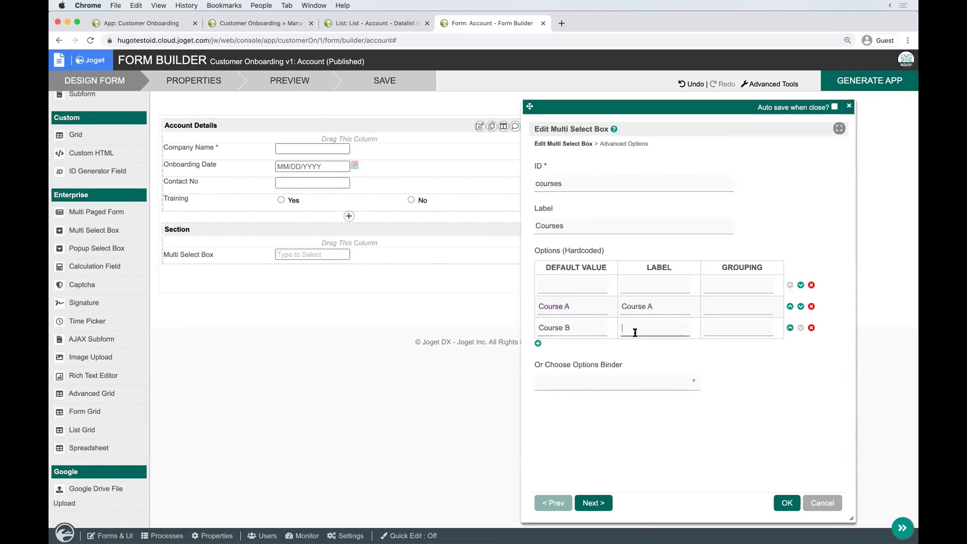
{"action": "key", "text": "ctrl+v"}
{"action": "key", "text": "BackSpace"}
{"action": "type", "text": "B"}
{"action": "left_click", "coordinate": [660, 310]}
{"action": "left_click", "coordinate": [812, 285]}
{"action": "left_click", "coordinate": [637, 184]}
{"action": "left_click", "coordinate": [786, 503]}
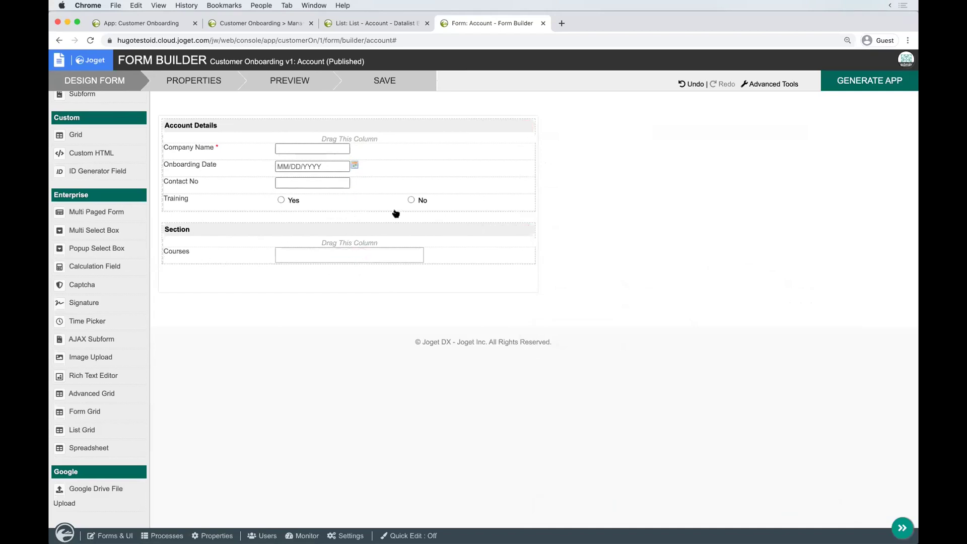
Step: Examine the Training radio field's ID and its Yes option value, and close its properties
{"action": "left_click", "coordinate": [339, 201]}
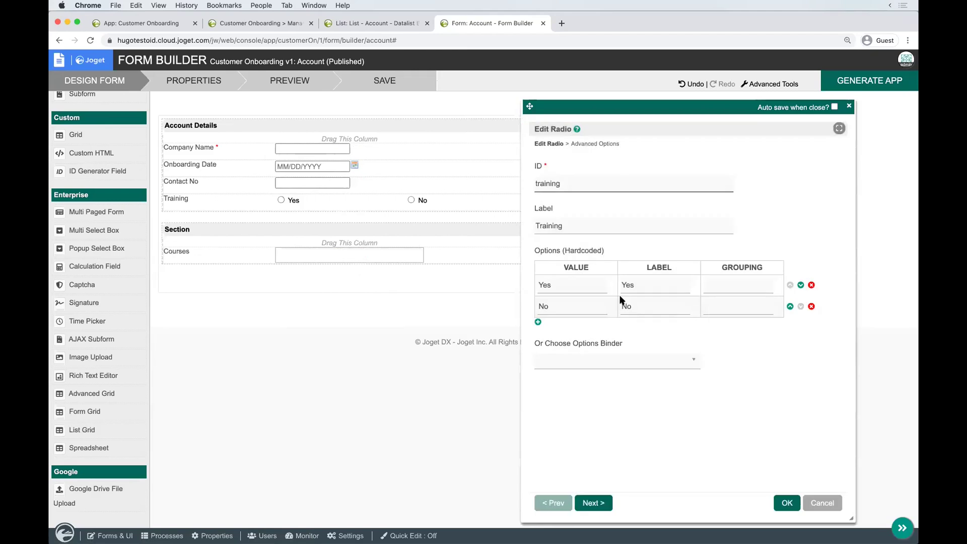
{"action": "double_click", "coordinate": [579, 285]}
{"action": "double_click", "coordinate": [589, 185]}
{"action": "left_click", "coordinate": [787, 502]}
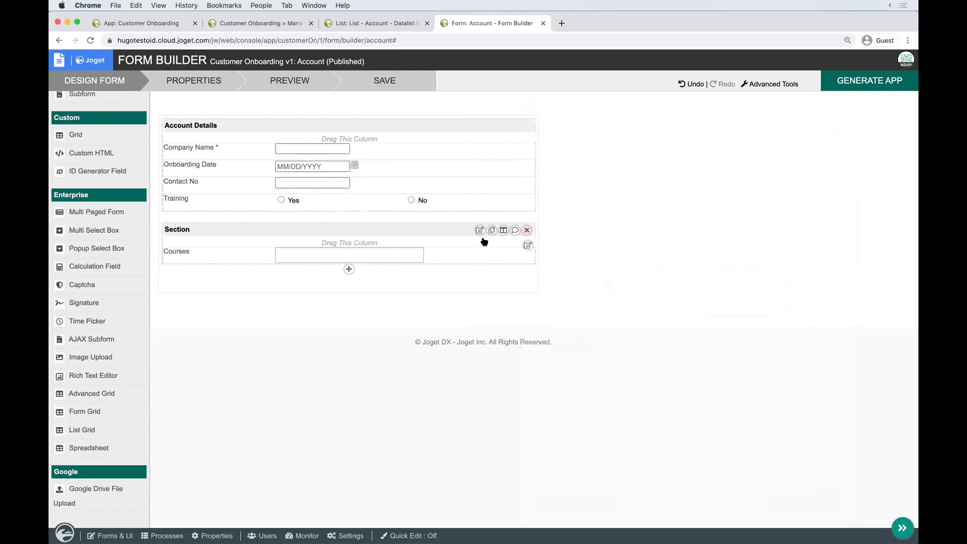
Step: Open the new section's properties and clear its label
{"action": "left_click", "coordinate": [479, 229]}
{"action": "double_click", "coordinate": [592, 226]}
{"action": "key", "text": "BackSpace"}
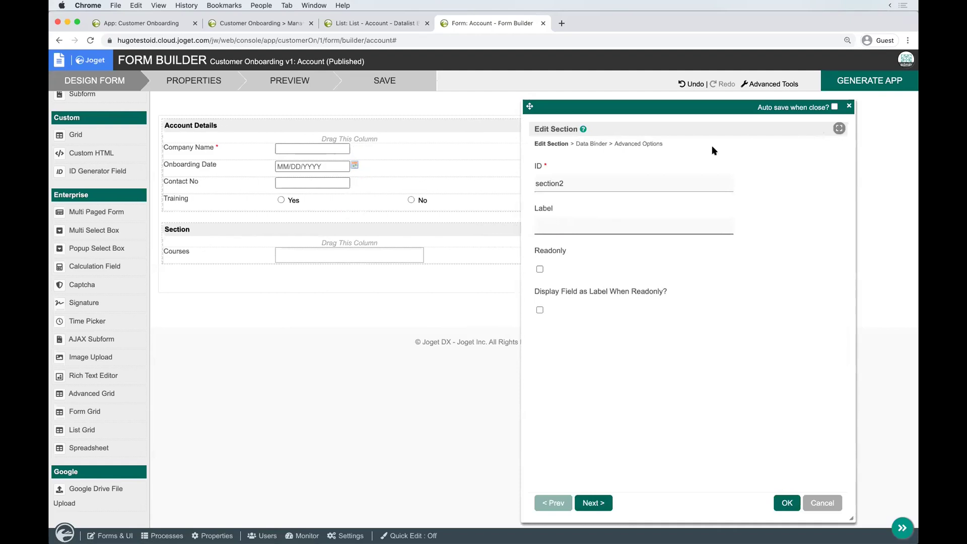
Step: Add a visibility control rule to the section with field ID training and field value Yes, and apply it
{"action": "left_click", "coordinate": [600, 143]}
{"action": "left_click", "coordinate": [636, 144]}
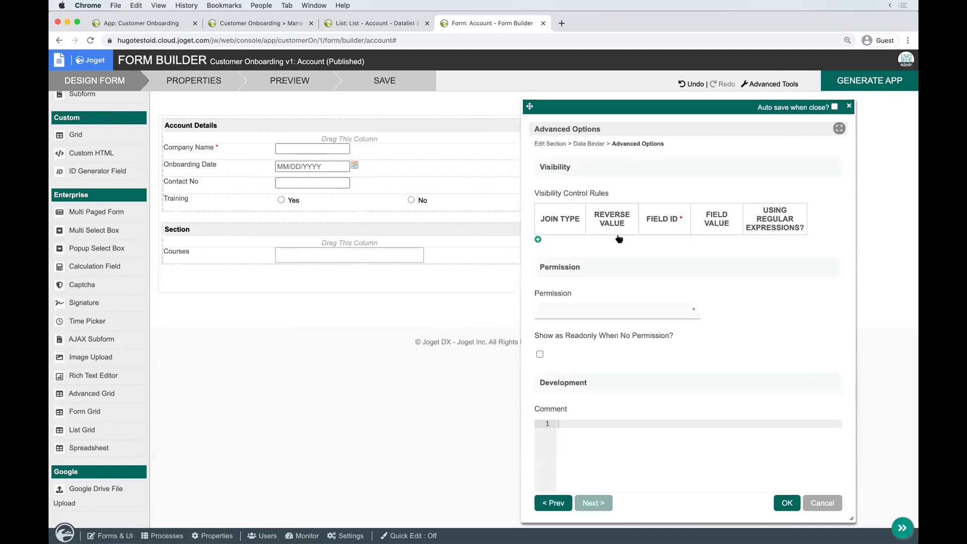
{"action": "left_click", "coordinate": [538, 242]}
{"action": "type", "text": "training"}
{"action": "left_click", "coordinate": [725, 246]}
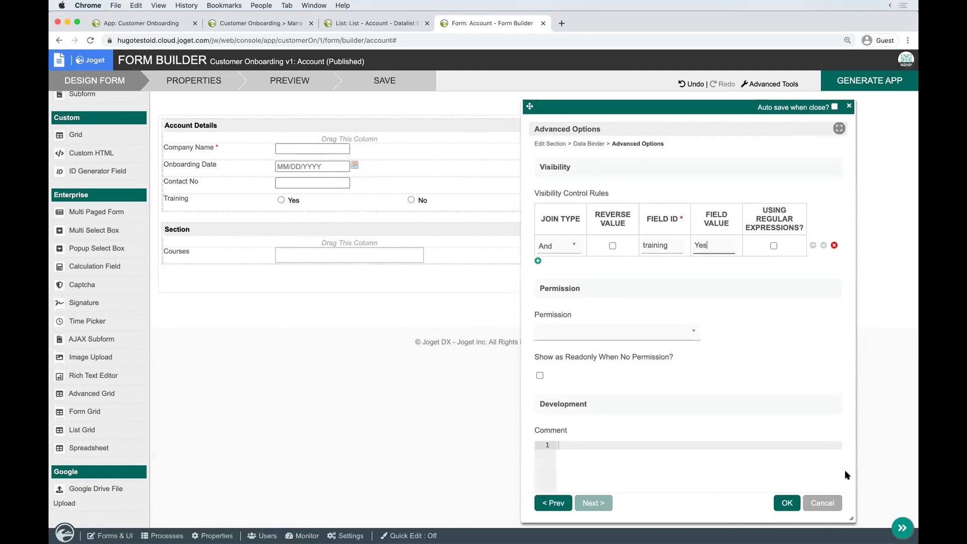
{"action": "left_click", "coordinate": [787, 503]}
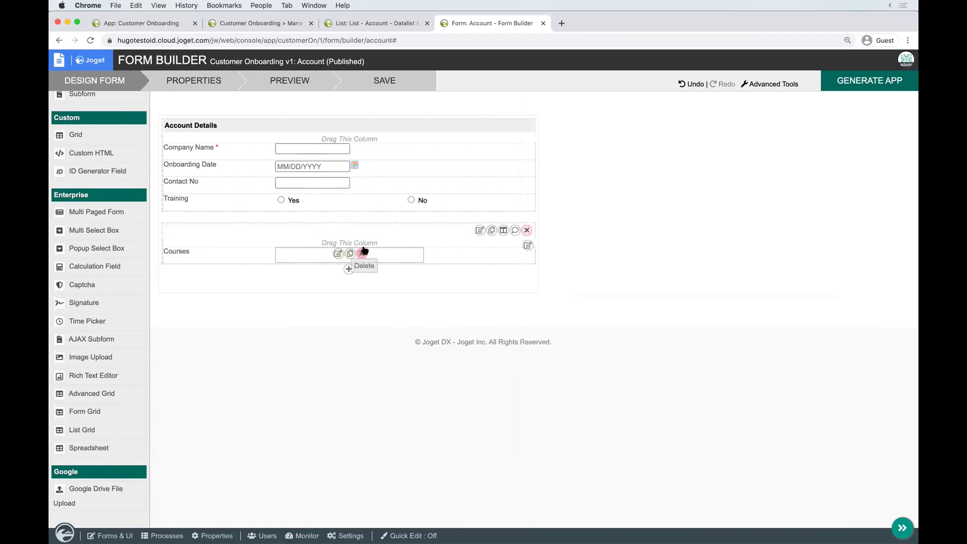
Step: Preview the form and switch Training between Yes and No to test the visibility of the Courses section
{"action": "left_click", "coordinate": [304, 80]}
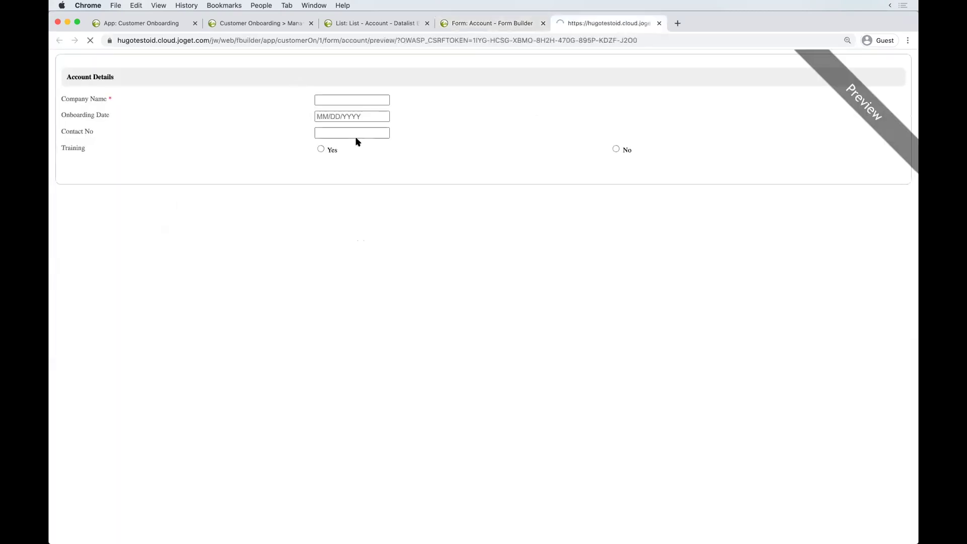
{"action": "left_click", "coordinate": [321, 150]}
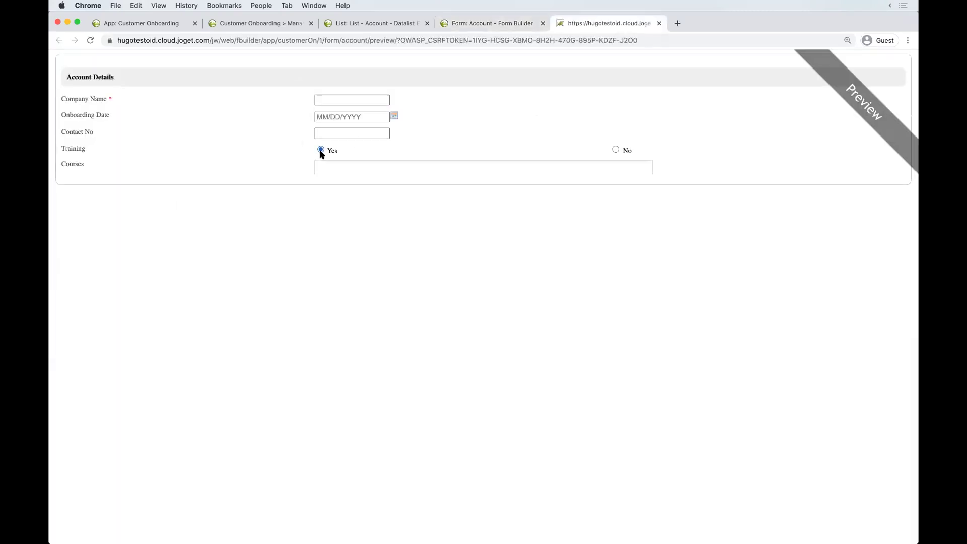
{"action": "left_click", "coordinate": [614, 149]}
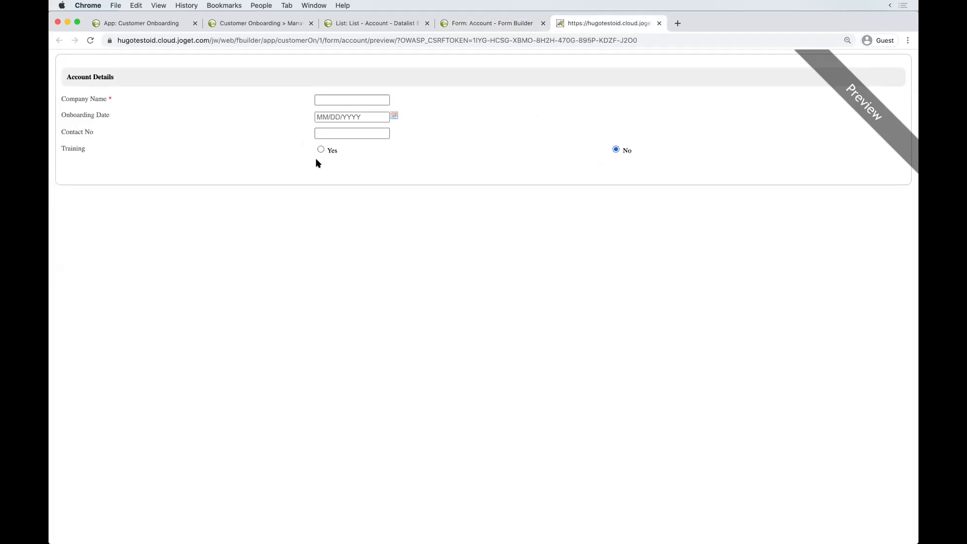
Step: Set Training to Yes in the preview, select Course A and Course B under Courses, and close the preview
{"action": "left_click", "coordinate": [321, 150]}
{"action": "left_click", "coordinate": [341, 173]}
{"action": "left_click", "coordinate": [403, 167]}
{"action": "left_click", "coordinate": [370, 198]}
{"action": "left_click", "coordinate": [437, 168]}
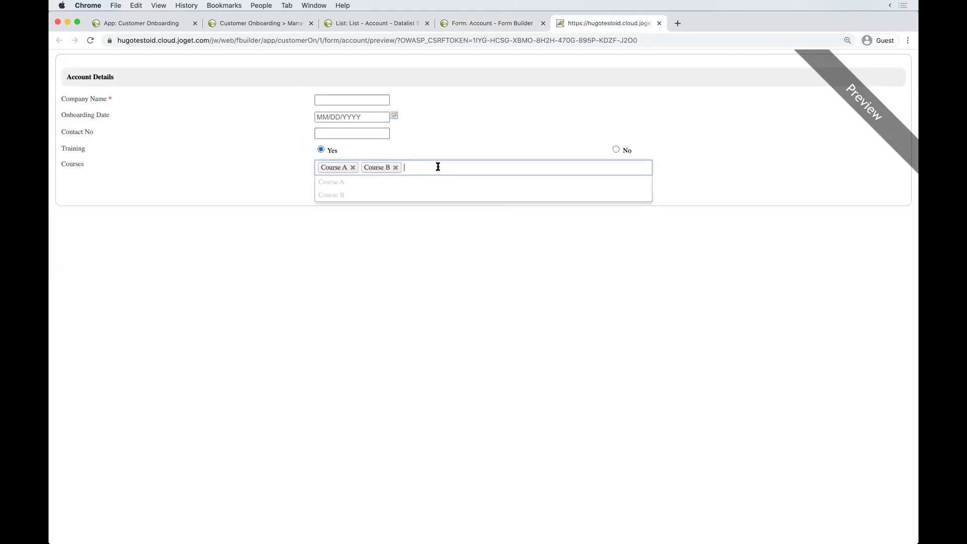
{"action": "left_click", "coordinate": [512, 264]}
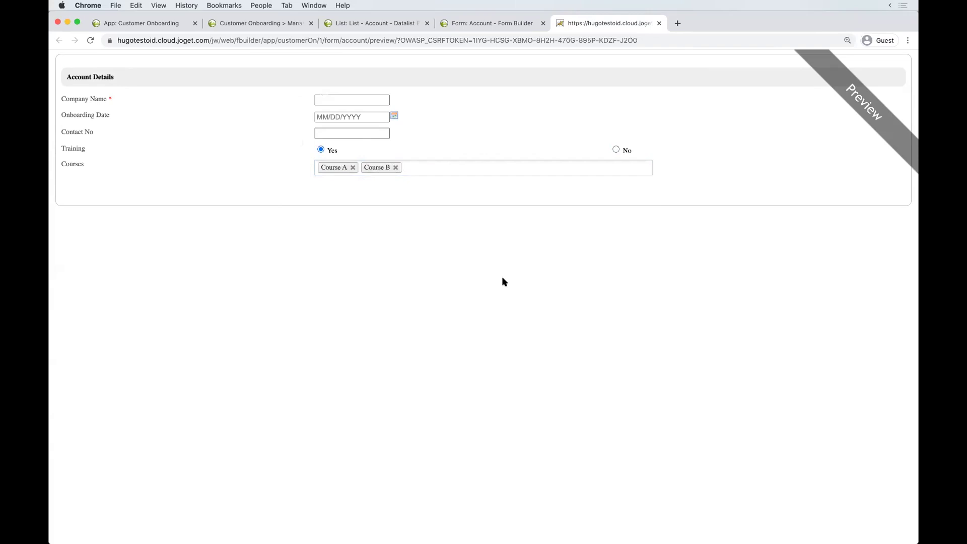
{"action": "key", "text": "super+w"}
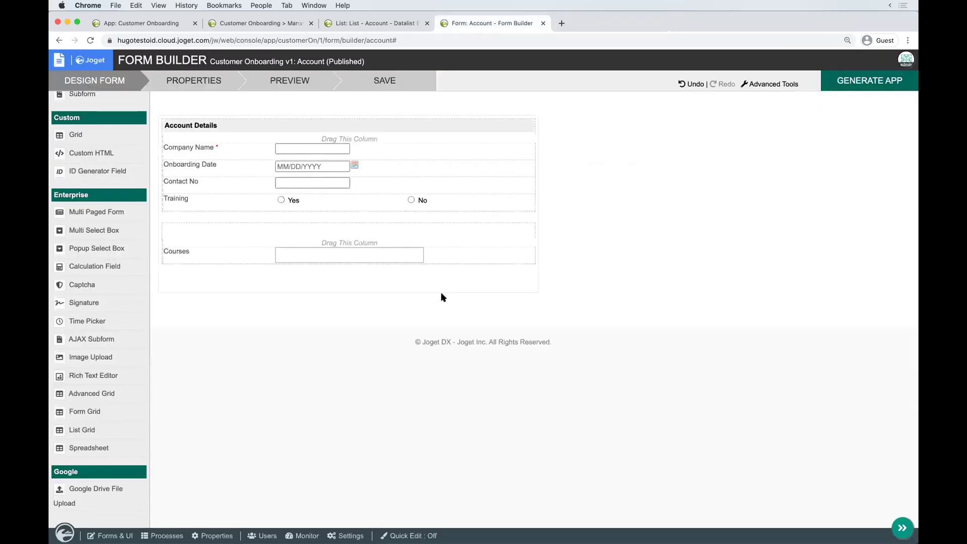
Step: Save the Account form, and in the running app's Joget Inc record set Training to Yes and Courses to Course A, saving the record
{"action": "left_click", "coordinate": [393, 82]}
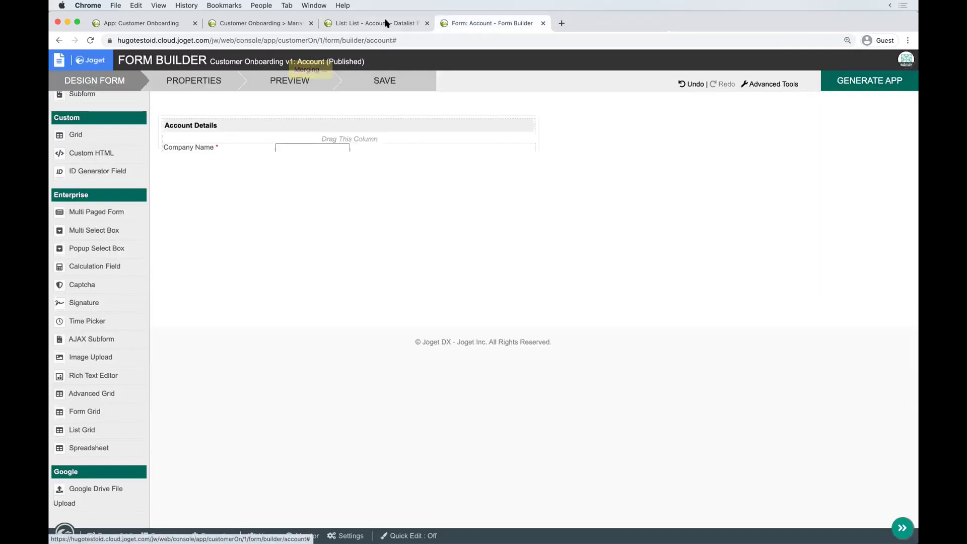
{"action": "left_click", "coordinate": [258, 25]}
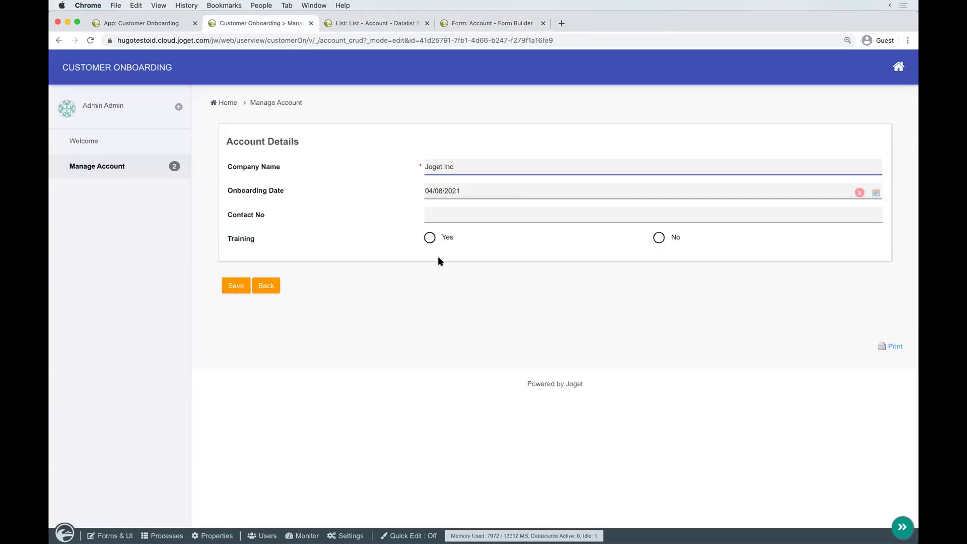
{"action": "left_click", "coordinate": [440, 238]}
{"action": "left_click", "coordinate": [450, 262]}
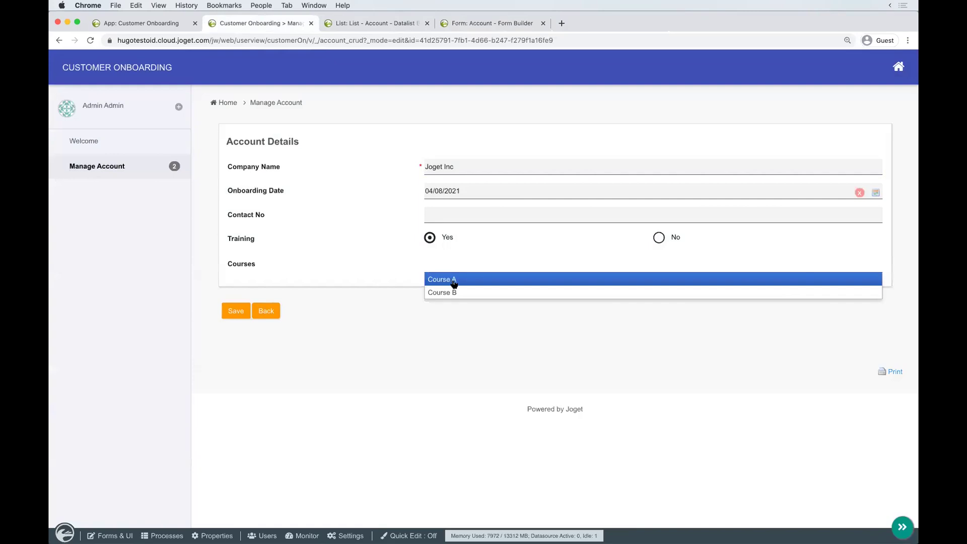
{"action": "left_click", "coordinate": [452, 282]}
{"action": "left_click", "coordinate": [236, 310]}
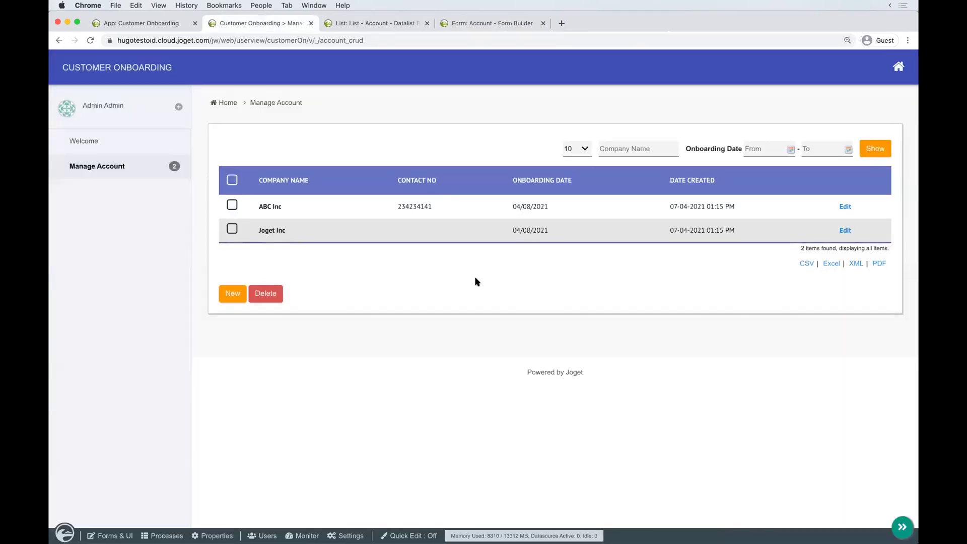
Step: Turn on Quick Edit in the running app and open the account list in the Datalist Builder
{"action": "left_click", "coordinate": [413, 535]}
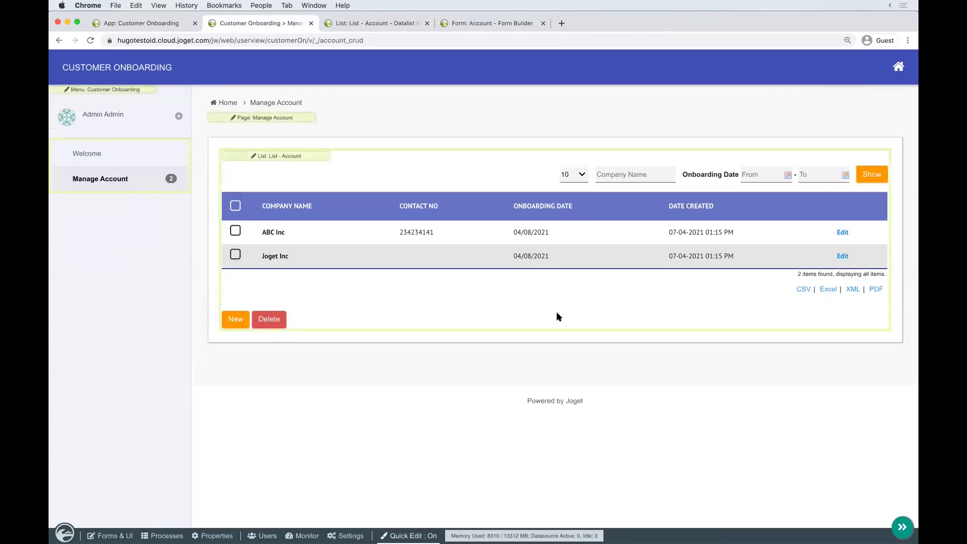
{"action": "left_click", "coordinate": [290, 160]}
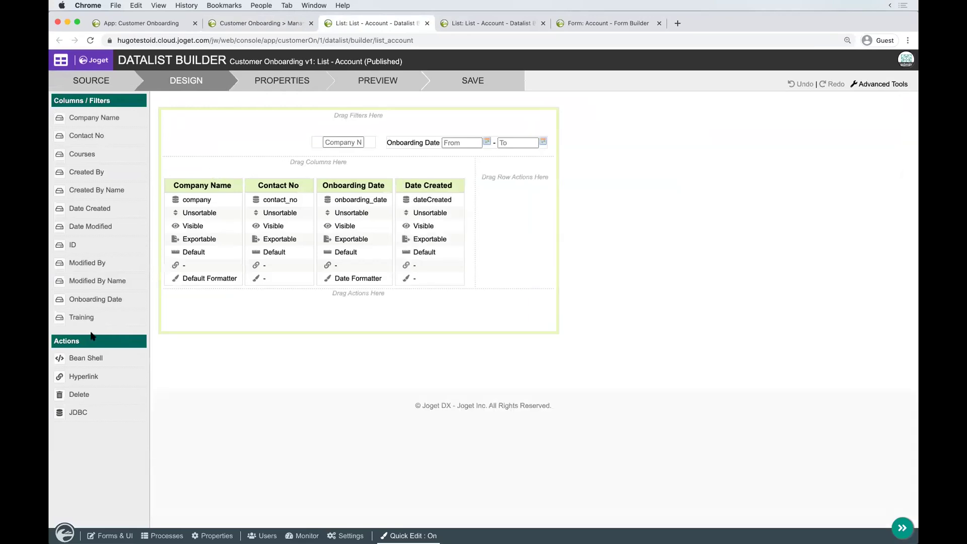
Step: Add a Training column between Onboarding Date and Date Created in the account list and check it in the preview
{"action": "left_click_drag", "start_coordinate": [90, 320], "coordinate": [428, 231]}
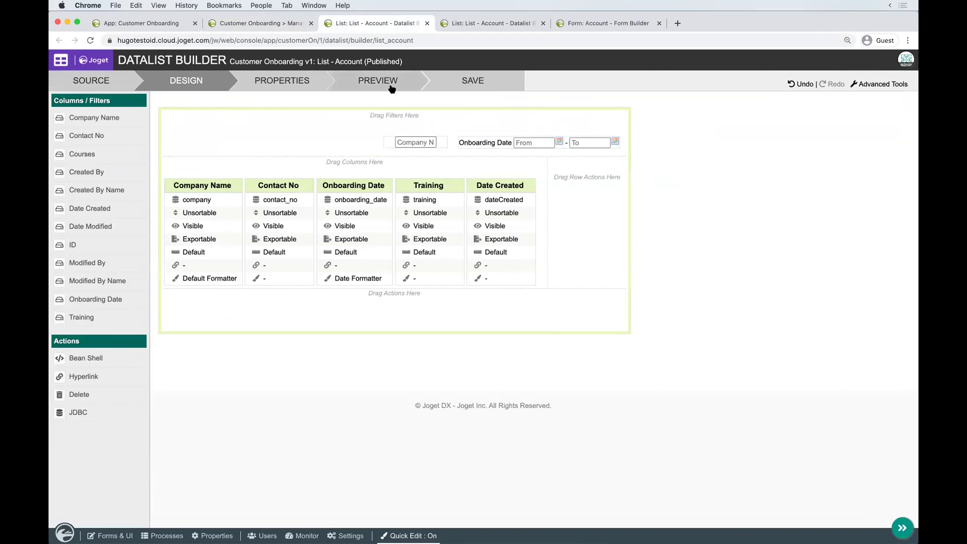
{"action": "left_click", "coordinate": [389, 86]}
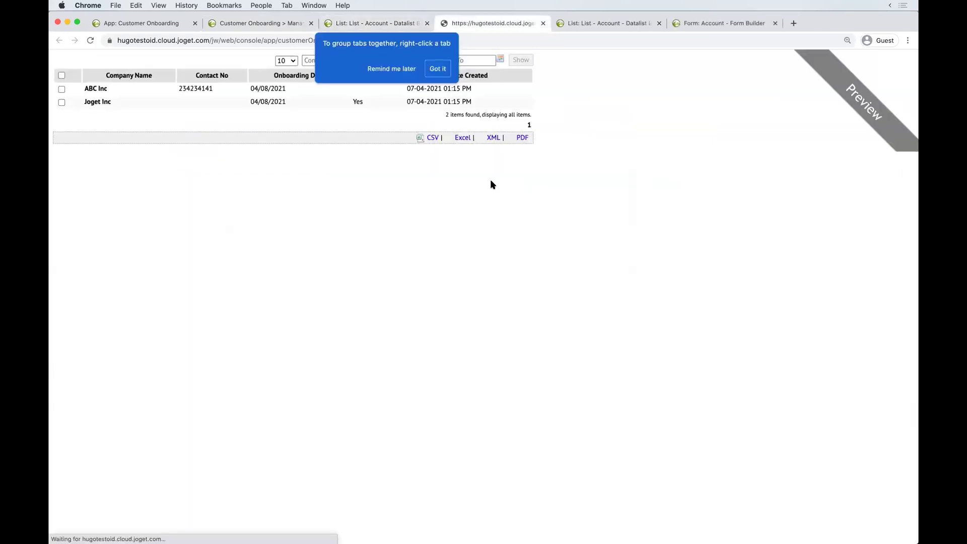
{"action": "left_click", "coordinate": [392, 69]}
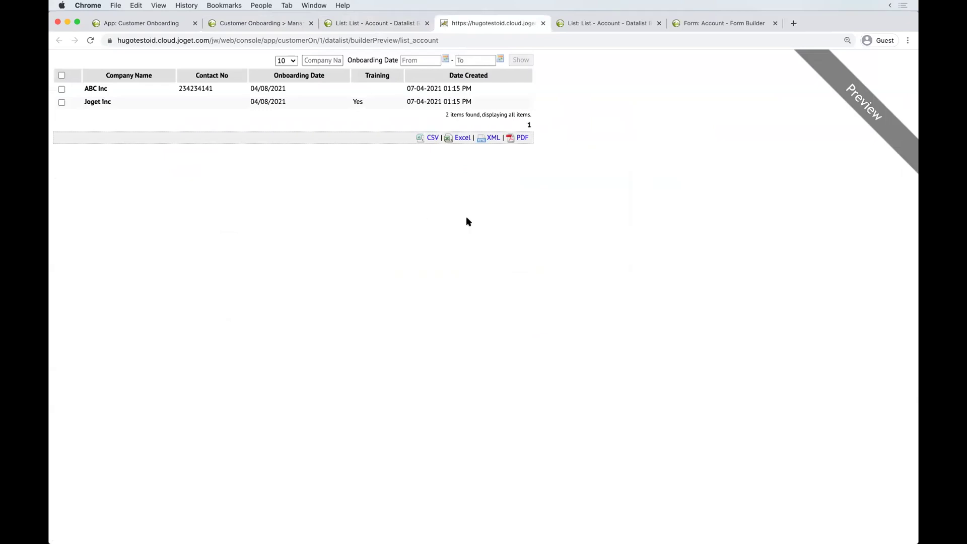
{"action": "key", "text": "super+w"}
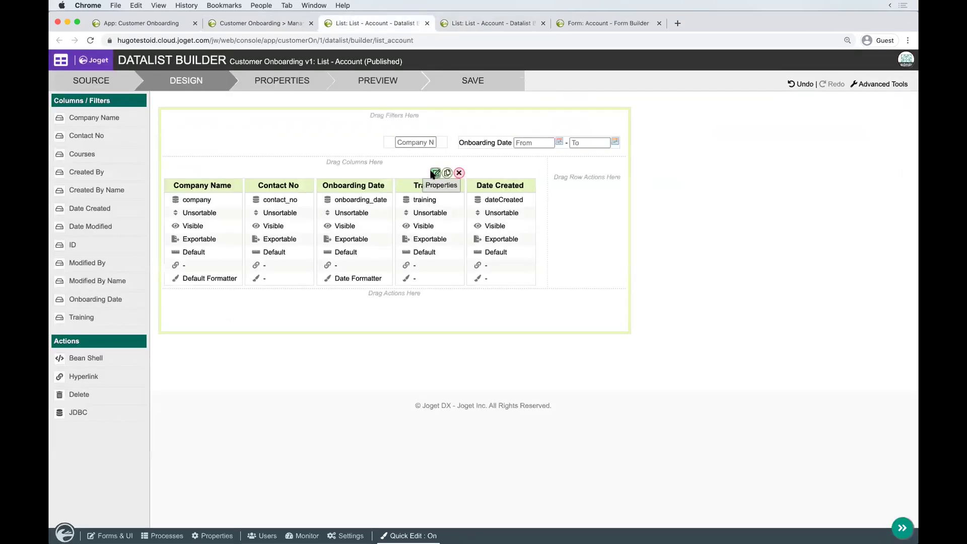
Step: Make the Training column sortable in its properties and save the account list
{"action": "left_click", "coordinate": [433, 173]}
{"action": "left_click", "coordinate": [305, 192]}
{"action": "left_click", "coordinate": [307, 239]}
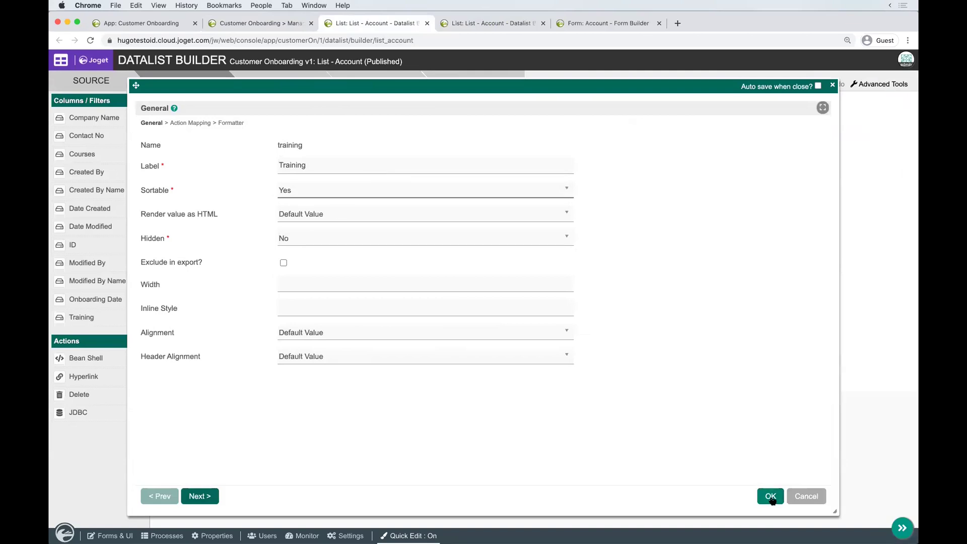
{"action": "left_click", "coordinate": [771, 497]}
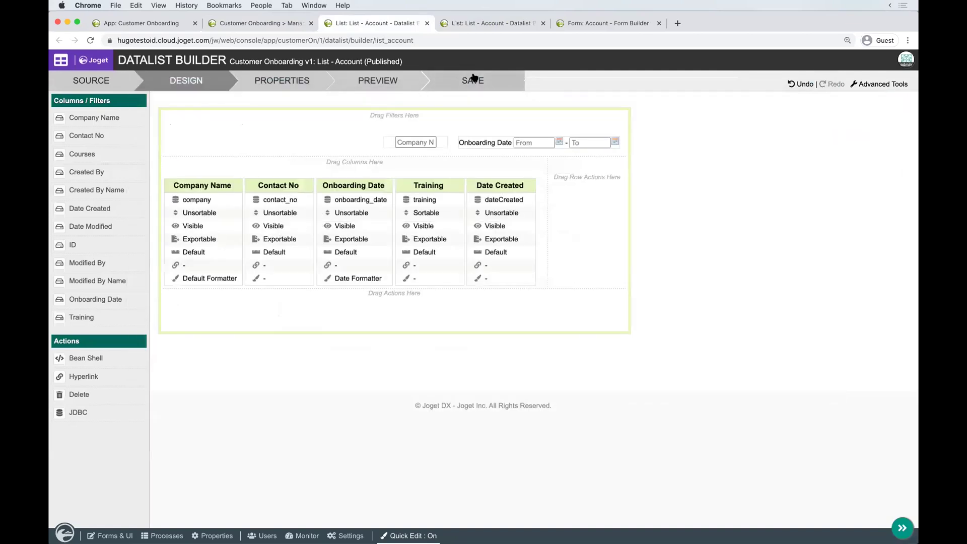
{"action": "left_click", "coordinate": [473, 80]}
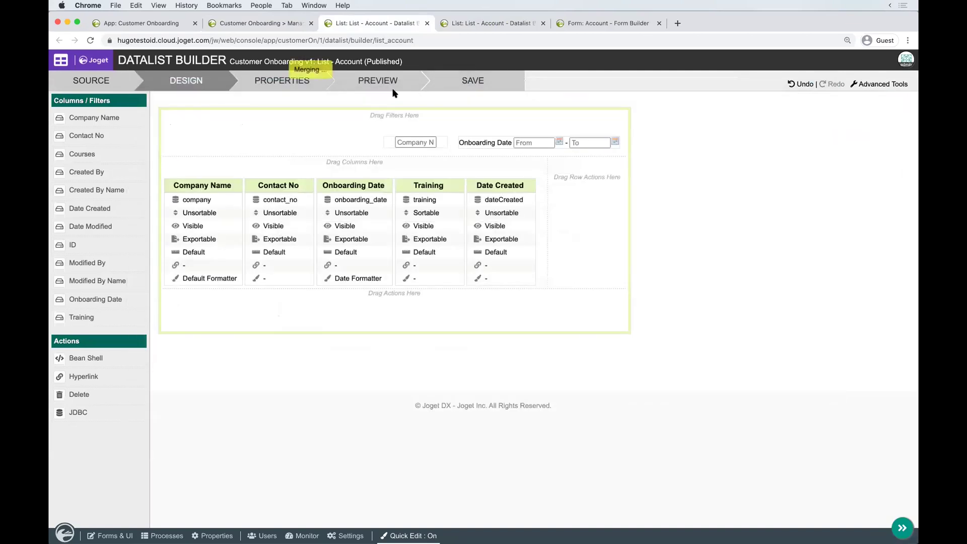
Step: Turn off Quick Edit in the running app and test sorting the Manage Account list by Training in both directions
{"action": "left_click", "coordinate": [269, 25]}
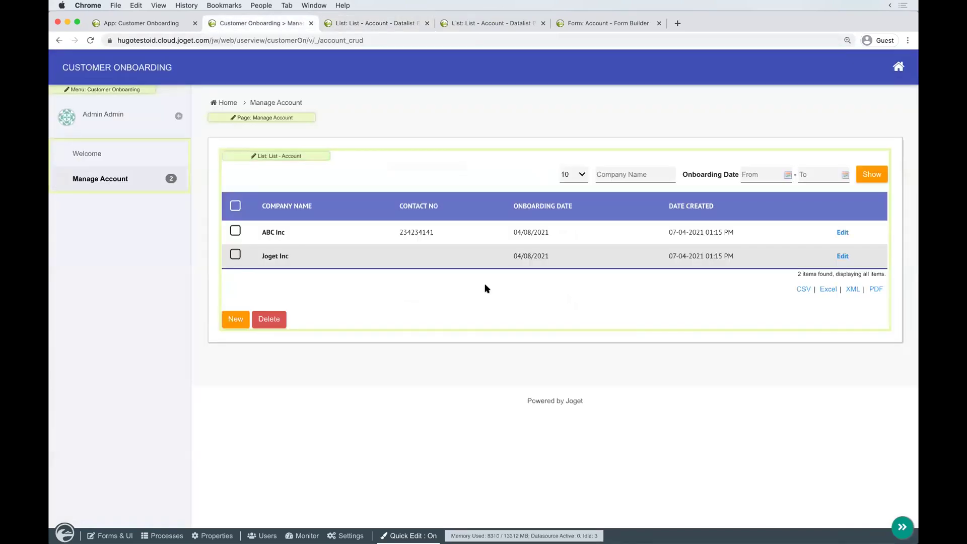
{"action": "left_click", "coordinate": [432, 536]}
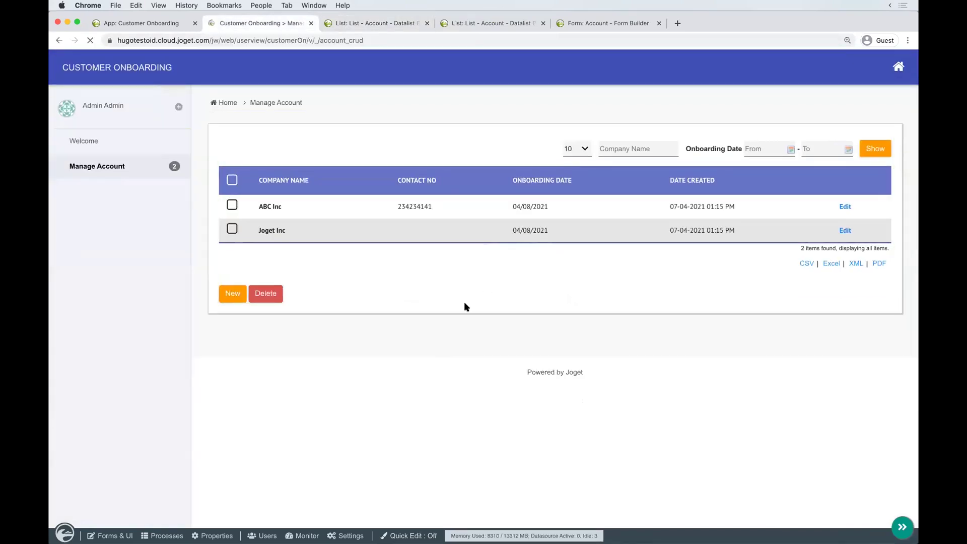
{"action": "left_click", "coordinate": [637, 179]}
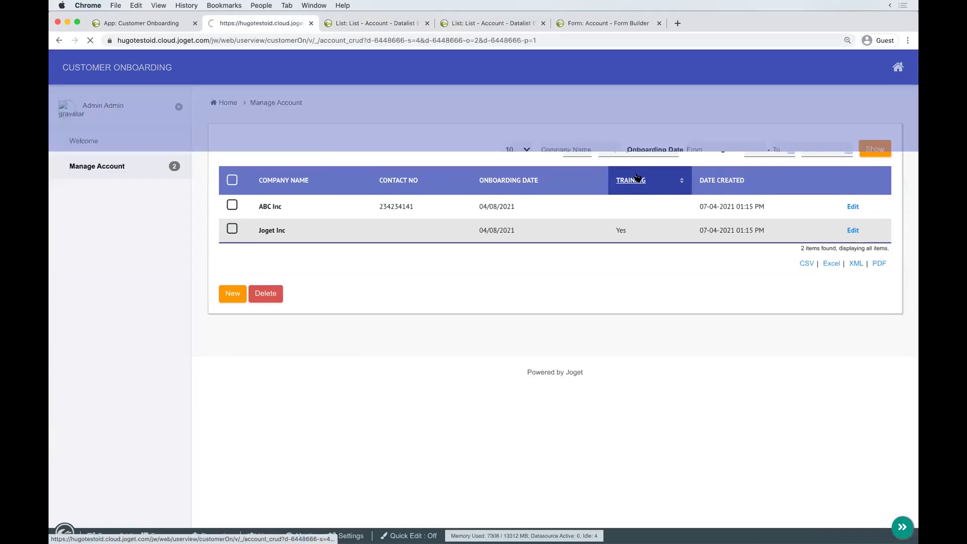
{"action": "left_click", "coordinate": [637, 180]}
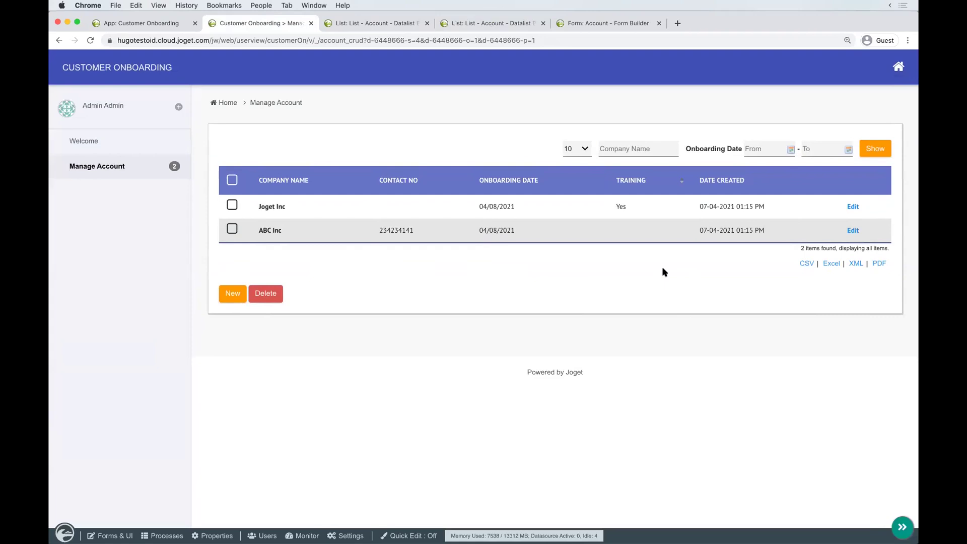
Step: Close the leftover builder pages and open the Account form in the Form Builder from the app's design page
{"action": "left_click", "coordinate": [385, 23]}
{"action": "key", "text": "super+w"}
{"action": "key", "text": "super+w"}
{"action": "key", "text": "super+w"}
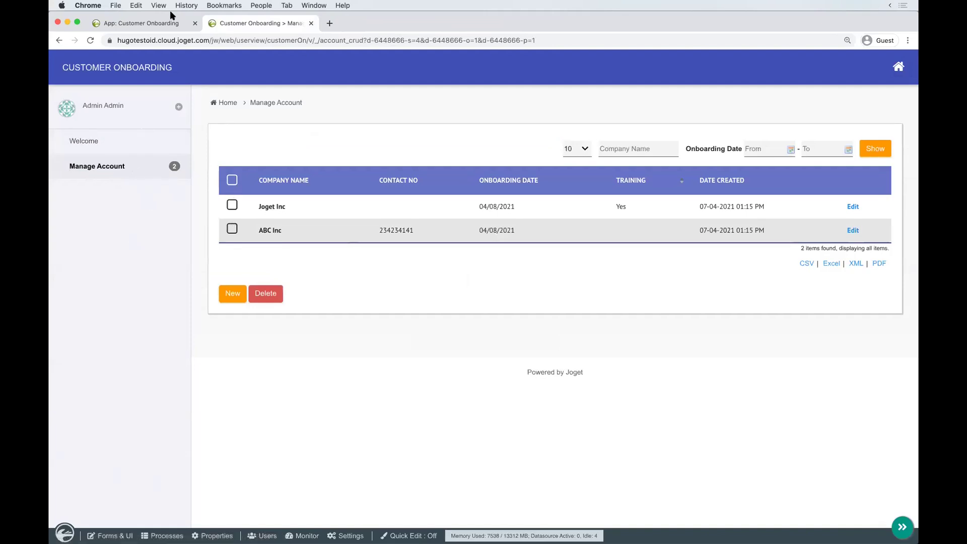
{"action": "left_click", "coordinate": [151, 23]}
{"action": "left_click", "coordinate": [300, 174]}
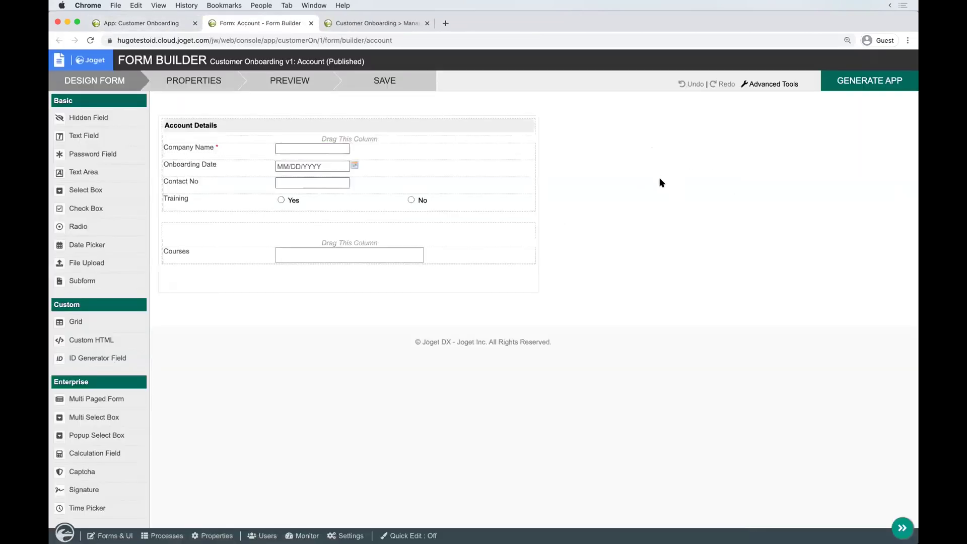
Step: Review the approval process diagram in the App Generator and generate the Approval Process from the Account form
{"action": "left_click", "coordinate": [881, 91]}
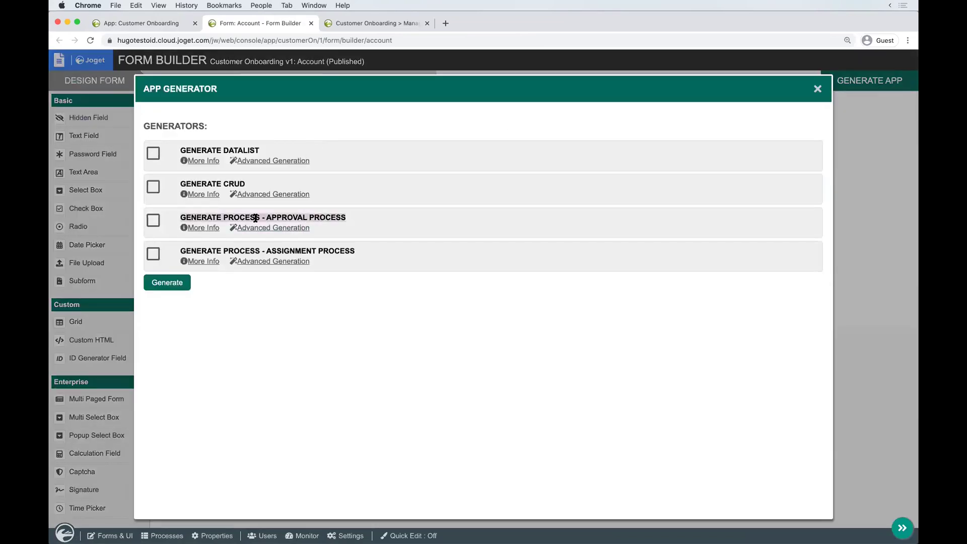
{"action": "left_click", "coordinate": [205, 228]}
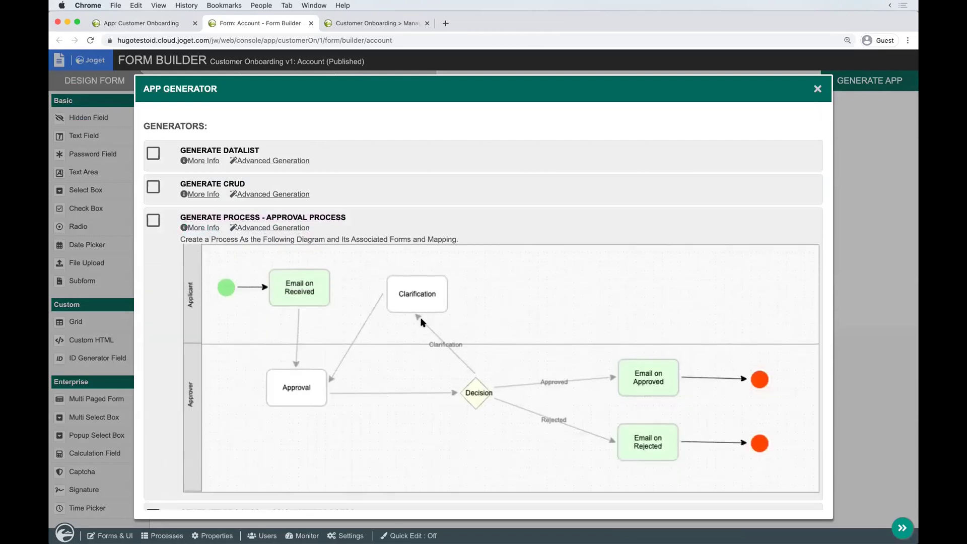
{"action": "scroll", "coordinate": [218, 168], "scroll_direction": "down", "scroll_amount": 1}
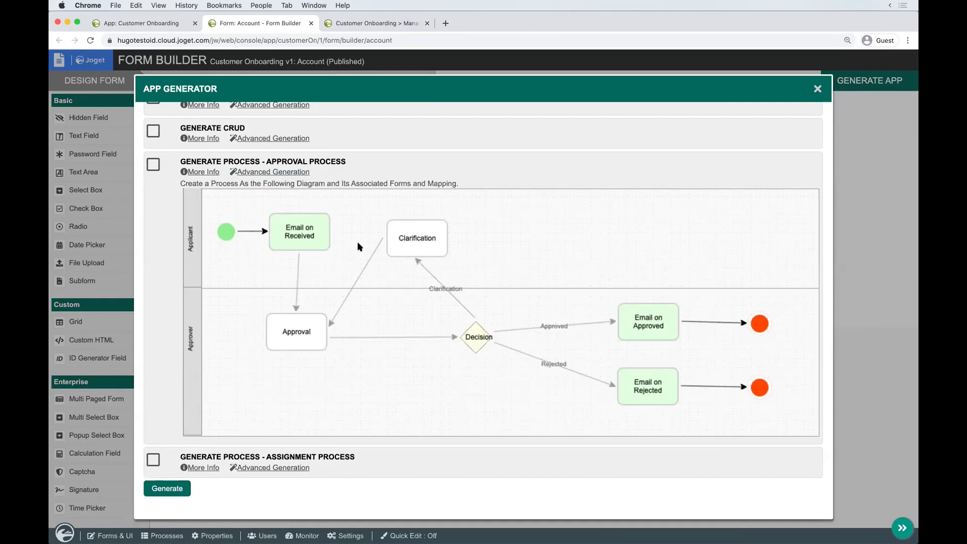
{"action": "left_click", "coordinate": [153, 165]}
{"action": "left_click", "coordinate": [163, 490]}
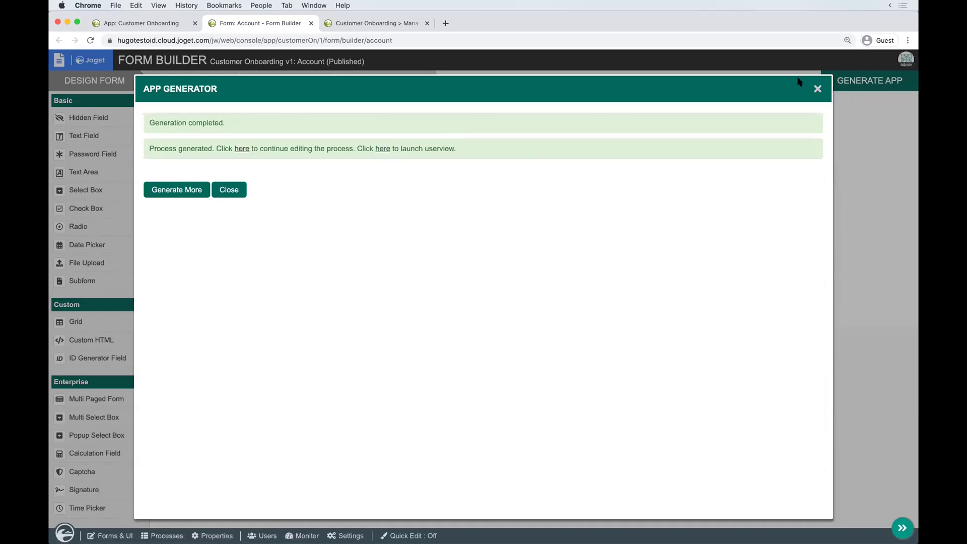
Step: Open the generated process for editing, and reload Manage Account in the running app to expand the Account Approval Process category
{"action": "left_click", "coordinate": [241, 149]}
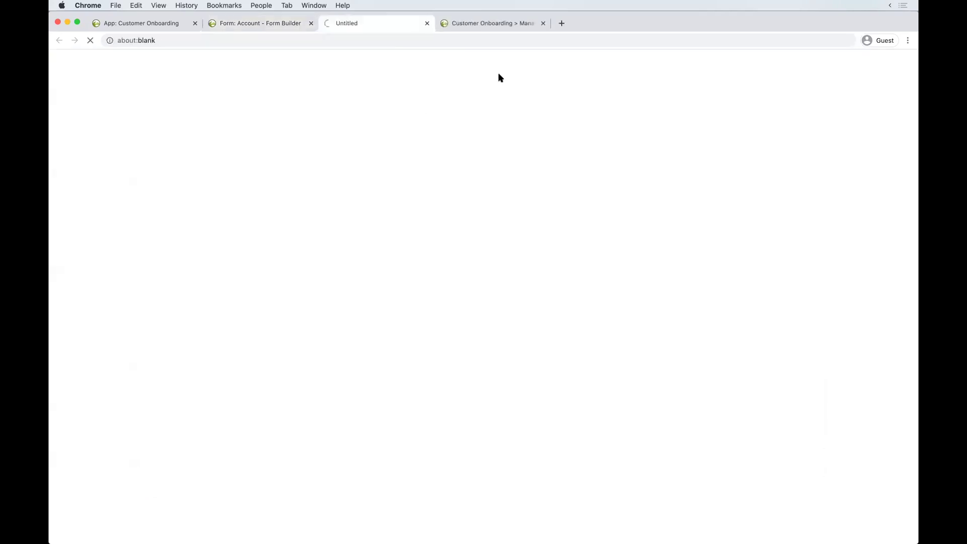
{"action": "left_click", "coordinate": [494, 25]}
{"action": "left_click", "coordinate": [129, 173]}
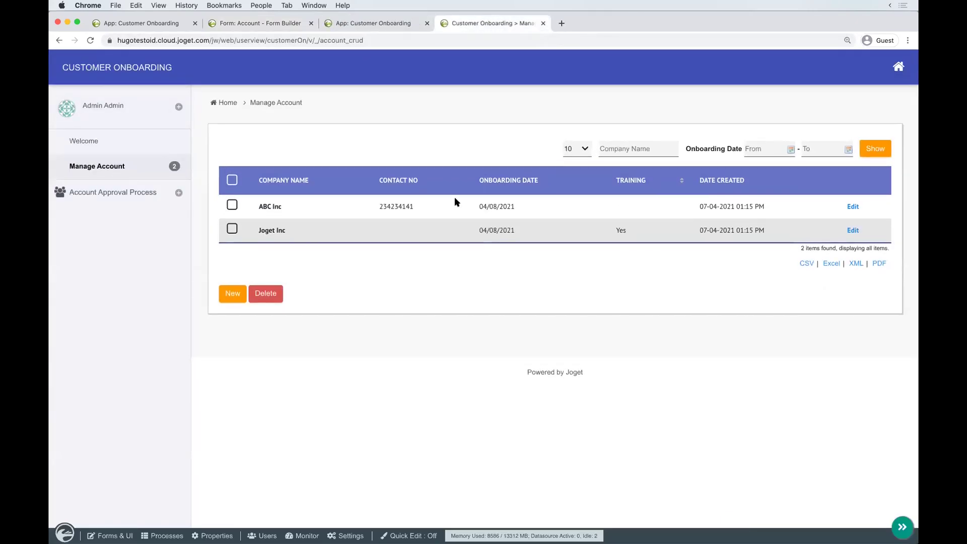
{"action": "left_click", "coordinate": [161, 202]}
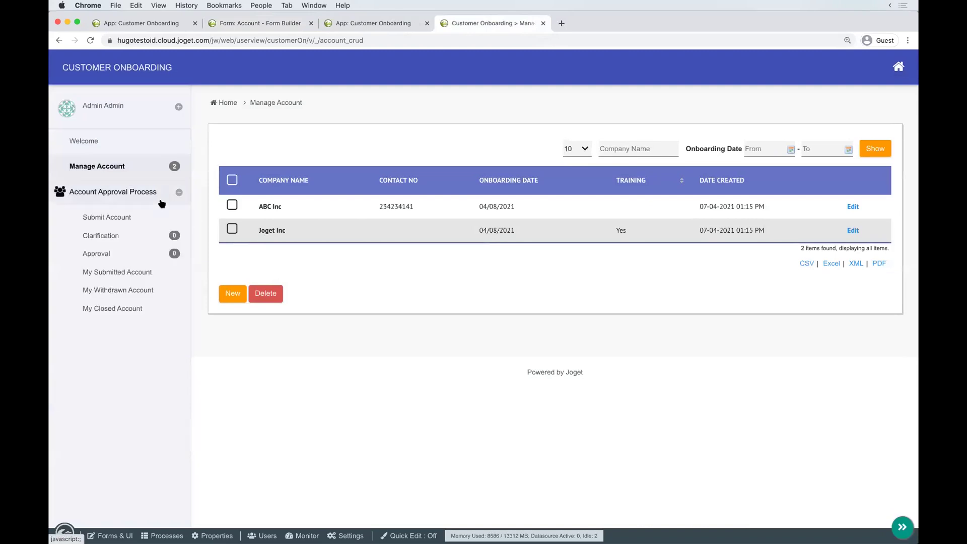
Step: Fill in Submit Account with Company Name TUV Inc, Onboarding Date 04/07/2021, Training Yes and Courses set to Course A
{"action": "left_click", "coordinate": [120, 219]}
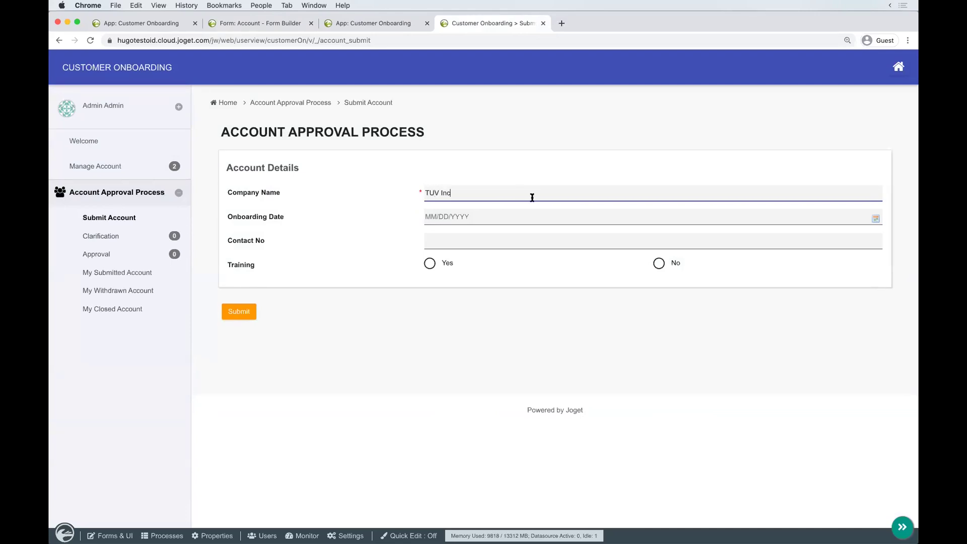
{"action": "left_click", "coordinate": [534, 217]}
{"action": "left_click", "coordinate": [491, 282]}
{"action": "left_click", "coordinate": [474, 241]}
{"action": "left_click", "coordinate": [446, 263]}
{"action": "left_click", "coordinate": [455, 292]}
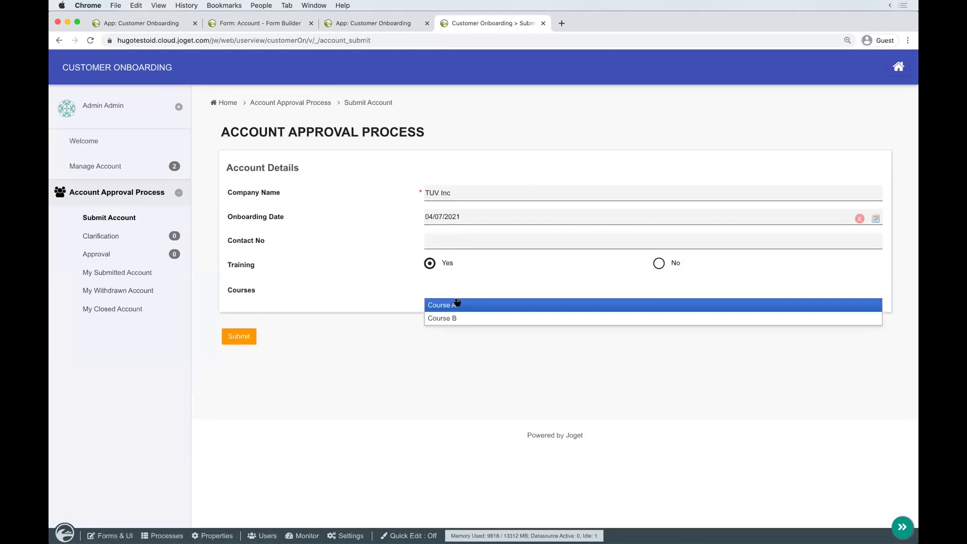
{"action": "left_click", "coordinate": [458, 304]}
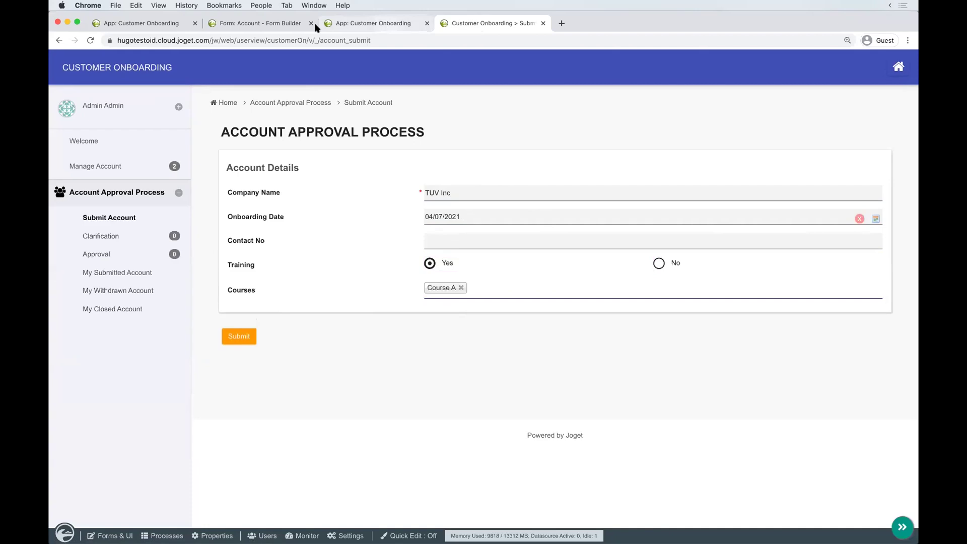
Step: Open the Account Approval Process mapping and examine the Email on Received settings, the Approval form mapping, and the Approver and Applicant participants
{"action": "left_click", "coordinate": [371, 25]}
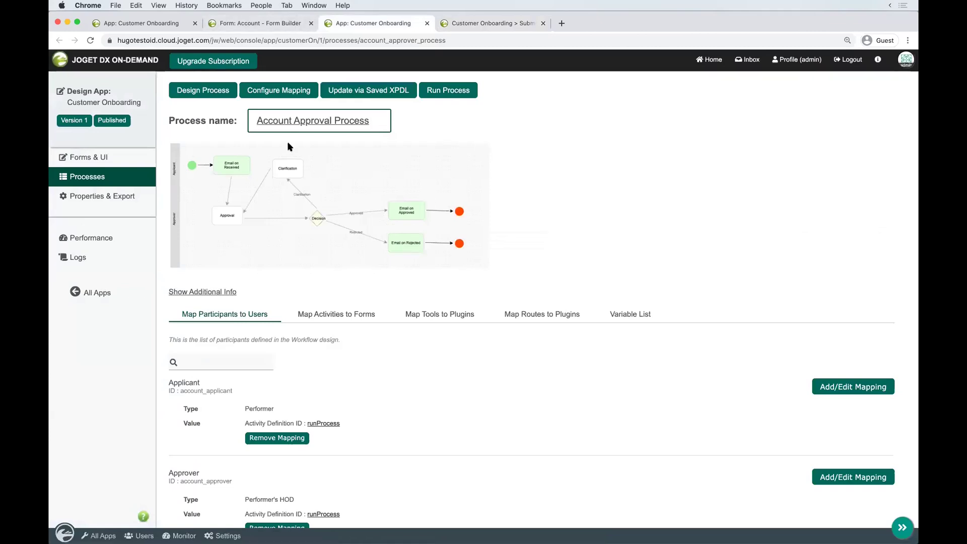
{"action": "left_click", "coordinate": [298, 96]}
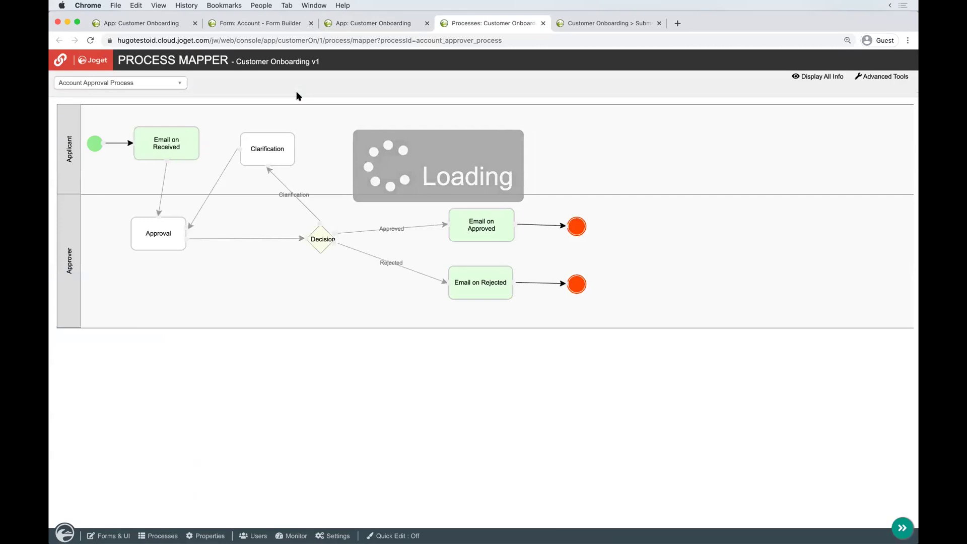
{"action": "left_click", "coordinate": [95, 144]}
{"action": "mouse_move", "coordinate": [162, 146]}
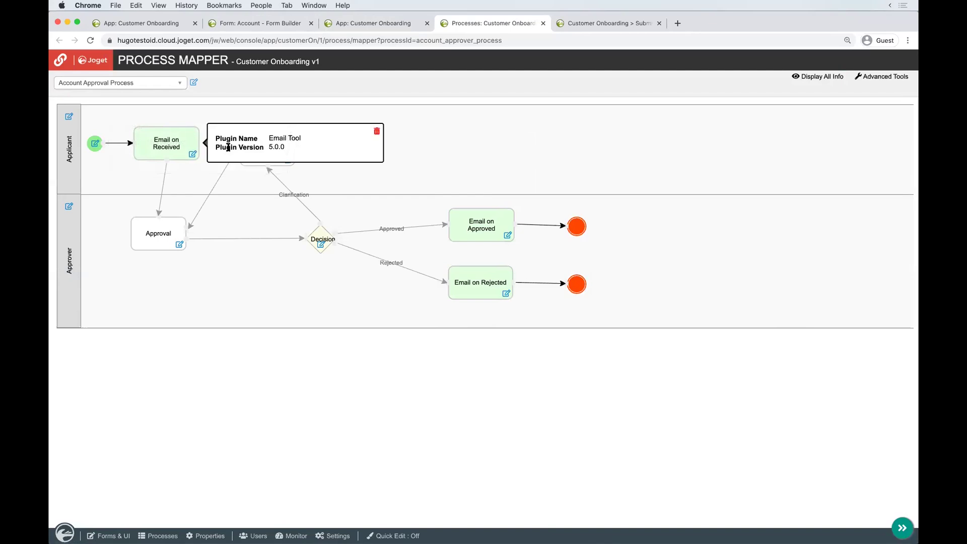
{"action": "left_click", "coordinate": [193, 154]}
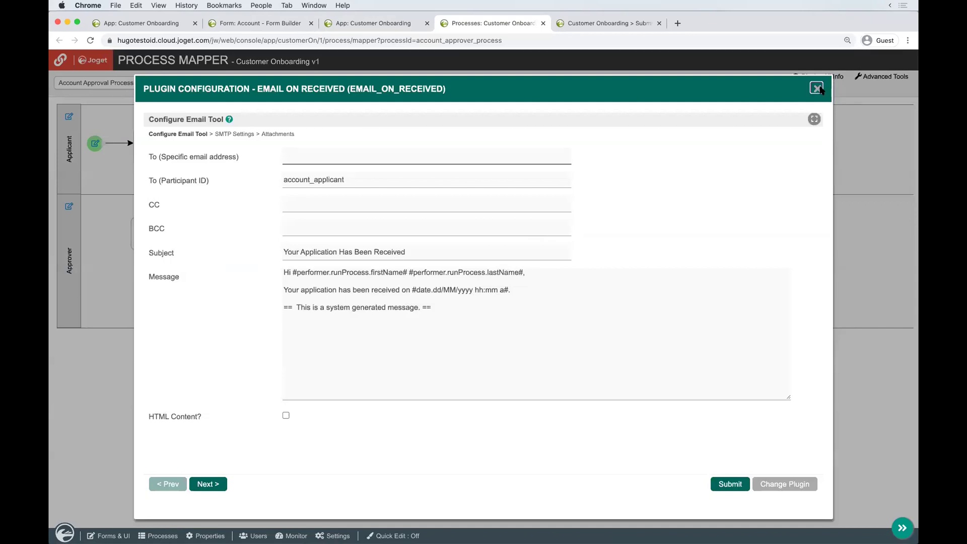
{"action": "left_click", "coordinate": [817, 88]}
{"action": "left_click", "coordinate": [151, 233]}
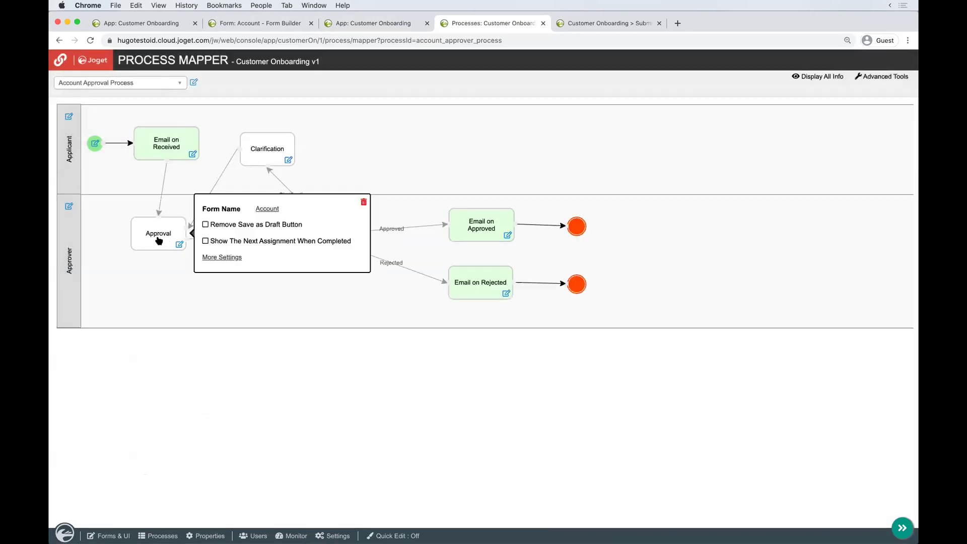
{"action": "left_click", "coordinate": [63, 256]}
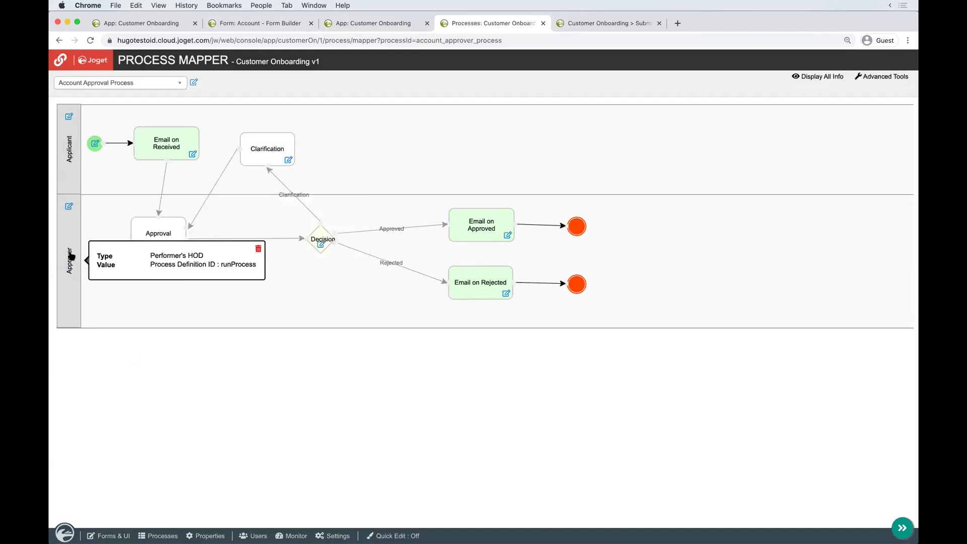
{"action": "left_click", "coordinate": [70, 170]}
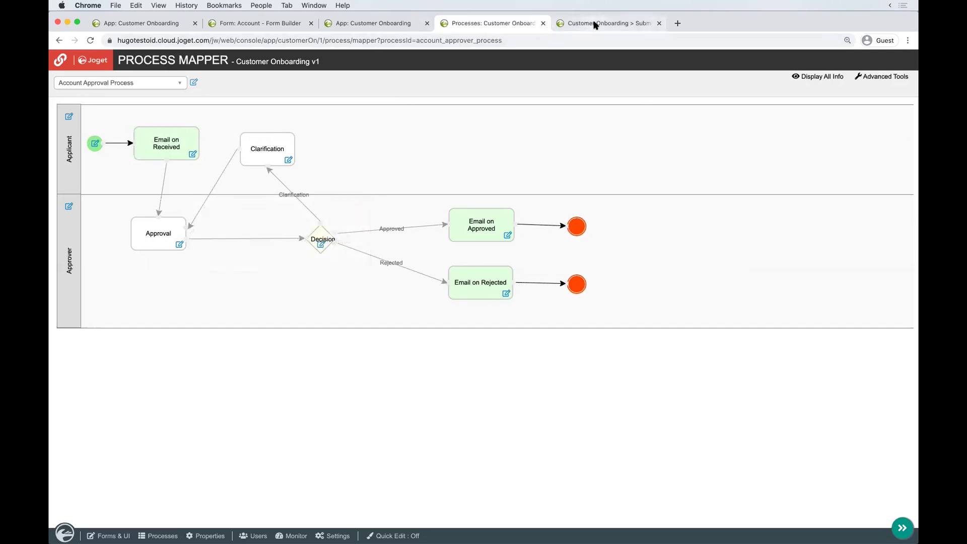
Step: Submit the completed TUV Inc account form to the approval process in the running app
{"action": "left_click", "coordinate": [575, 27]}
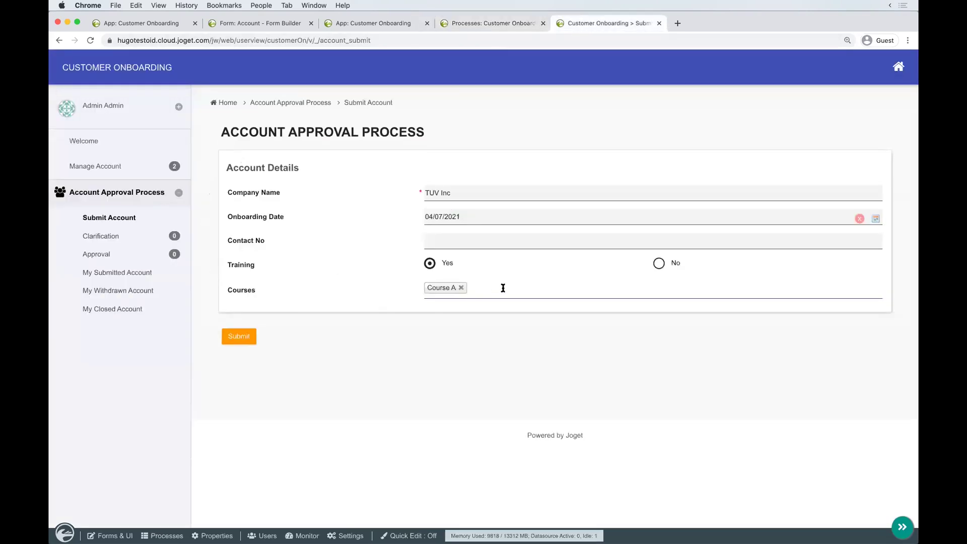
{"action": "left_click", "coordinate": [240, 336]}
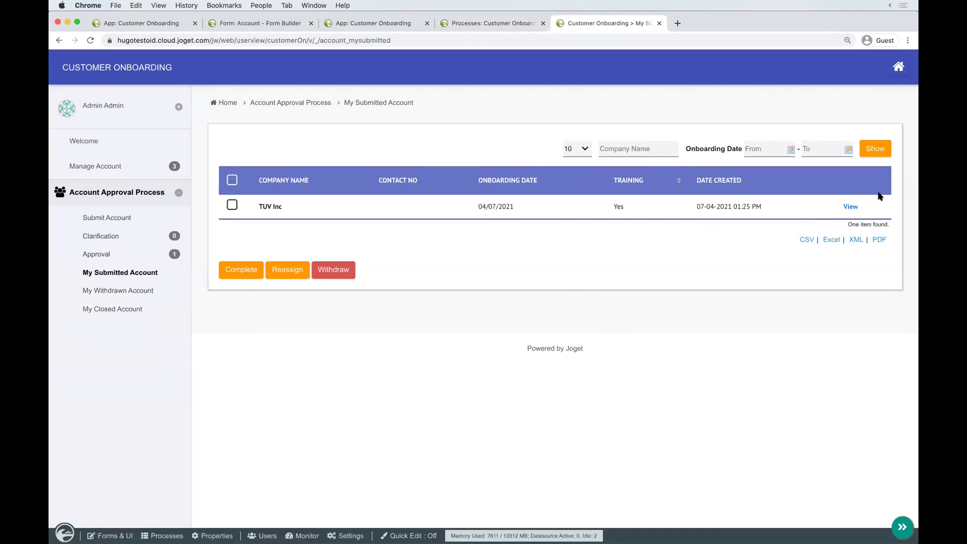
Step: View the TUV Inc record under My Submitted Account, go back, and open the Approval list
{"action": "left_click", "coordinate": [849, 207]}
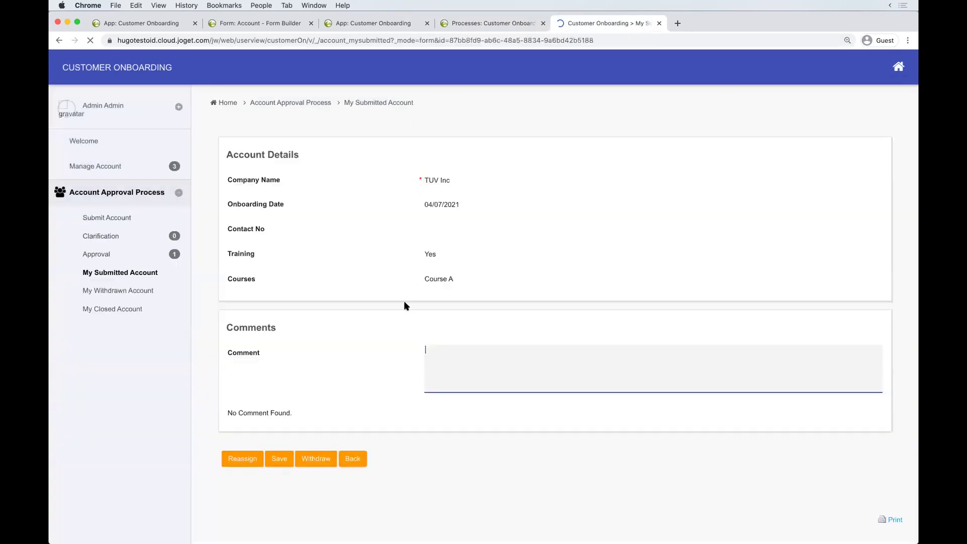
{"action": "left_click", "coordinate": [355, 460]}
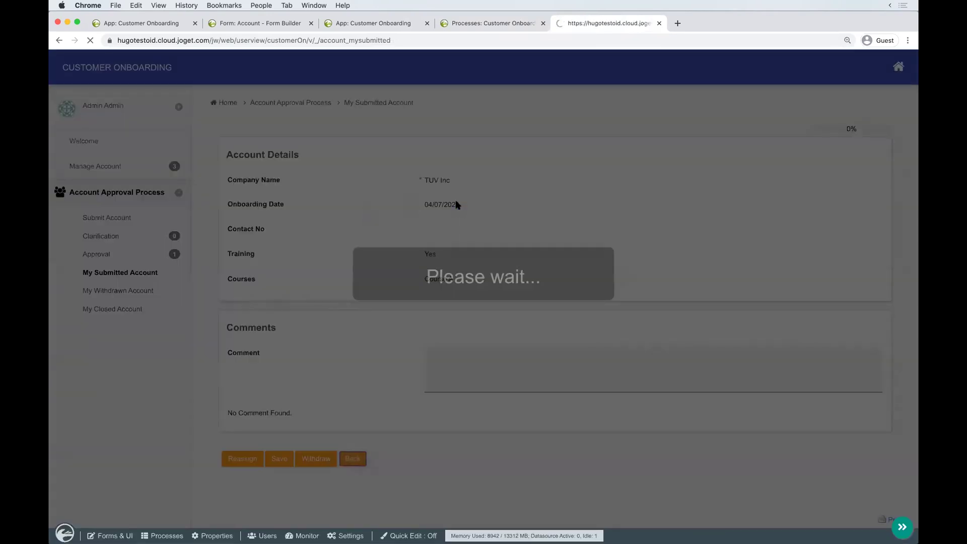
{"action": "left_click", "coordinate": [103, 258]}
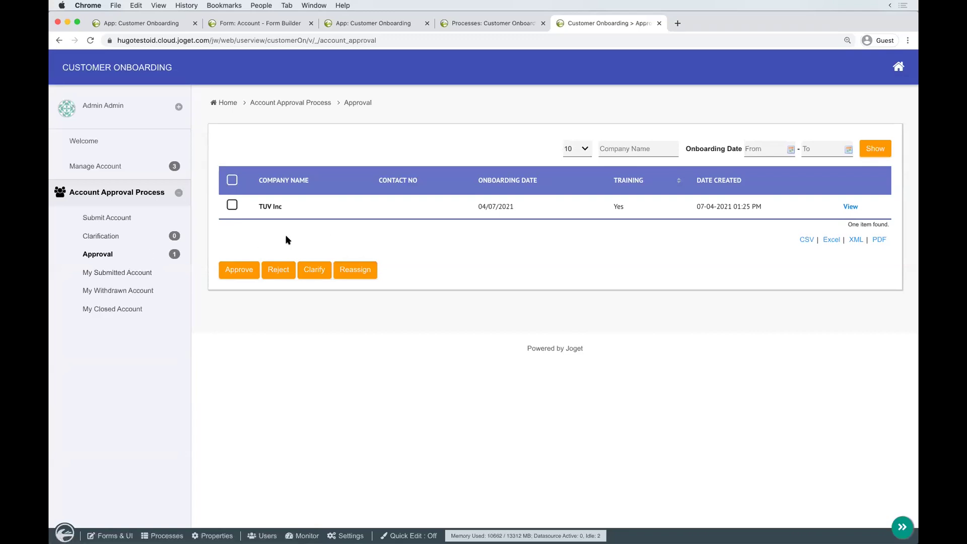
Step: Check the Approver participant mapping of the Account Approval Process and return to the running app's Approval list
{"action": "left_click", "coordinate": [516, 27]}
{"action": "mouse_move", "coordinate": [71, 211]}
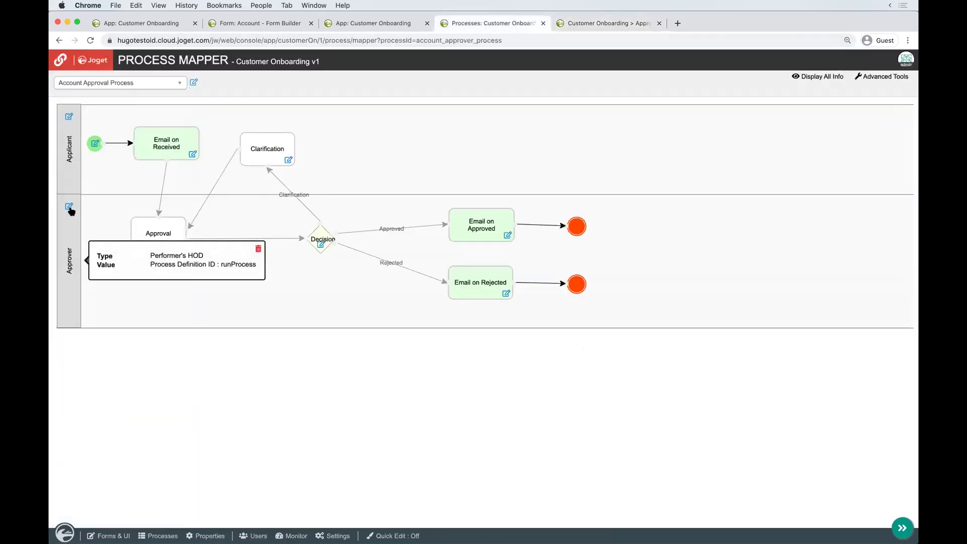
{"action": "left_click", "coordinate": [581, 23]}
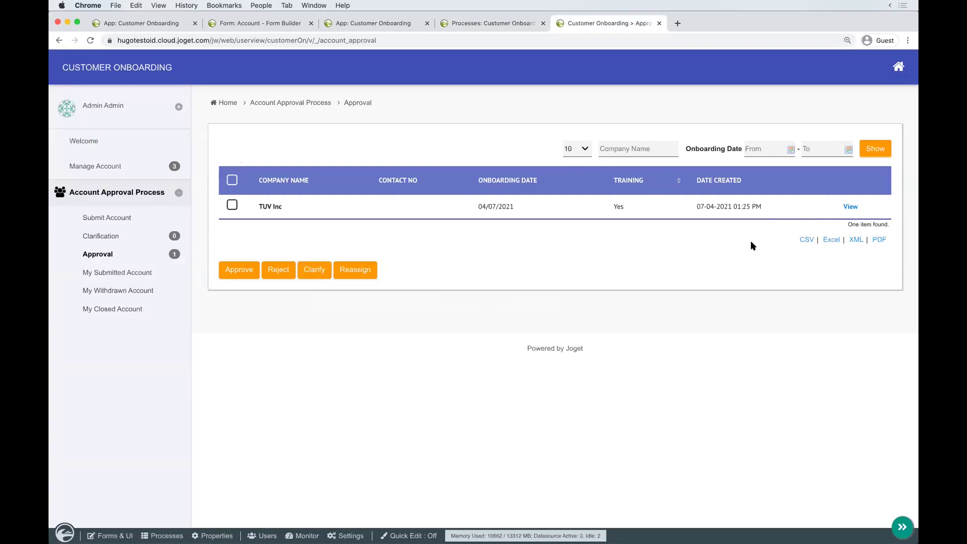
Step: Open the TUV Inc approval assignment and send it for clarification with the comment "what do you need?"
{"action": "left_click", "coordinate": [850, 207]}
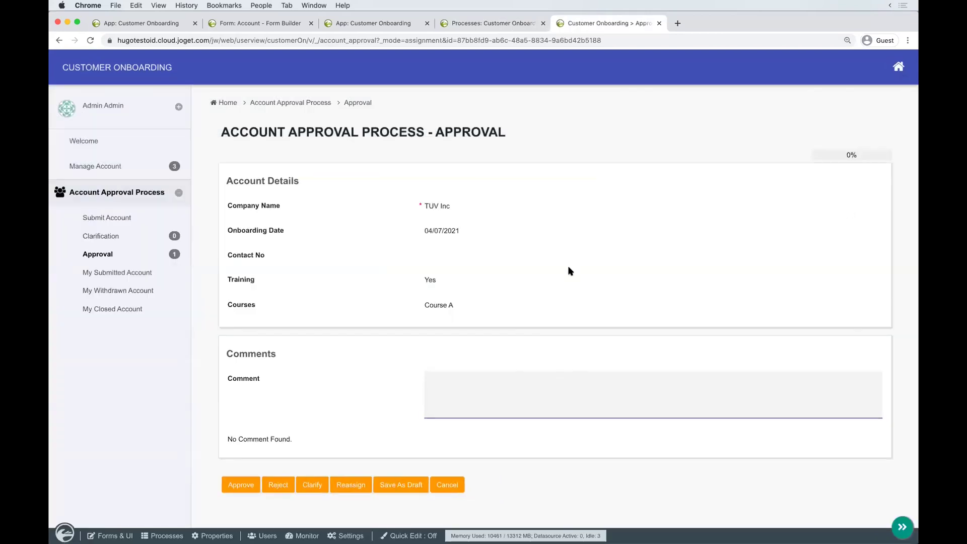
{"action": "left_click", "coordinate": [509, 377]}
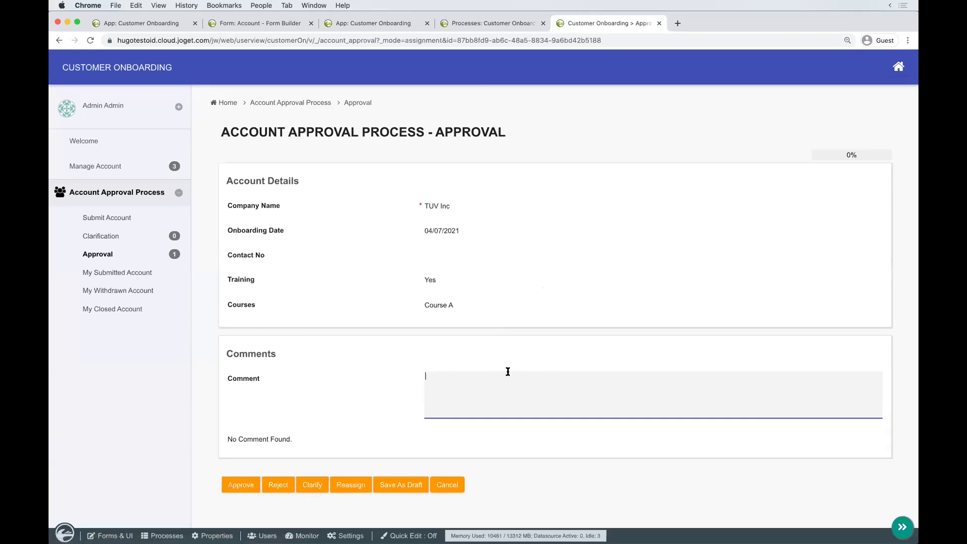
{"action": "type", "text": "what do you need?"}
{"action": "left_click", "coordinate": [321, 486]}
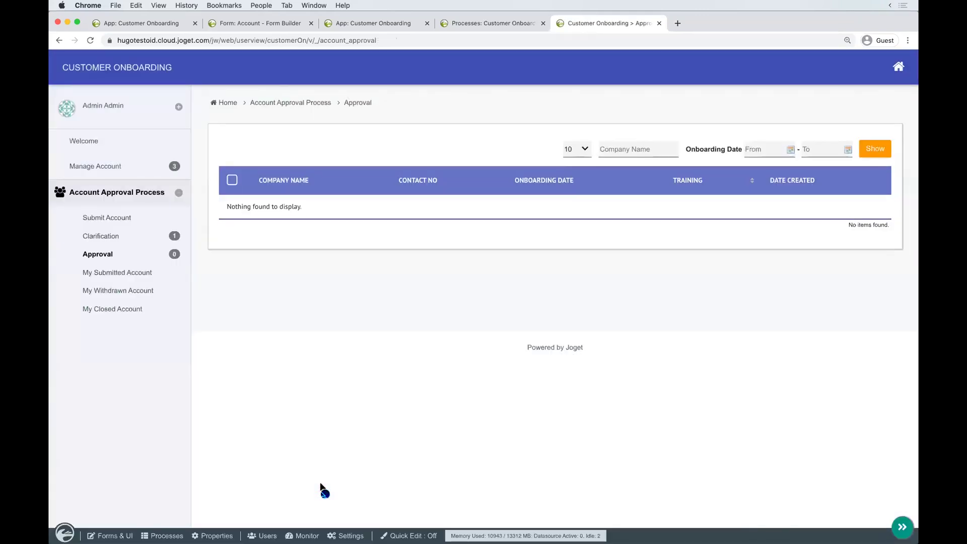
Step: Open the TUV Inc assignment in the Clarification list and enter the comment "it is for ......."
{"action": "left_click", "coordinate": [101, 238]}
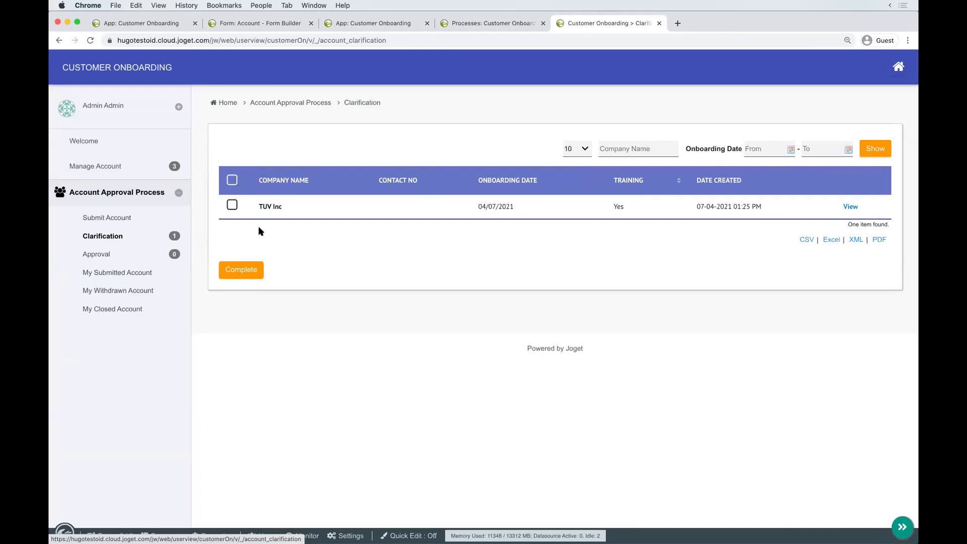
{"action": "left_click", "coordinate": [850, 207]}
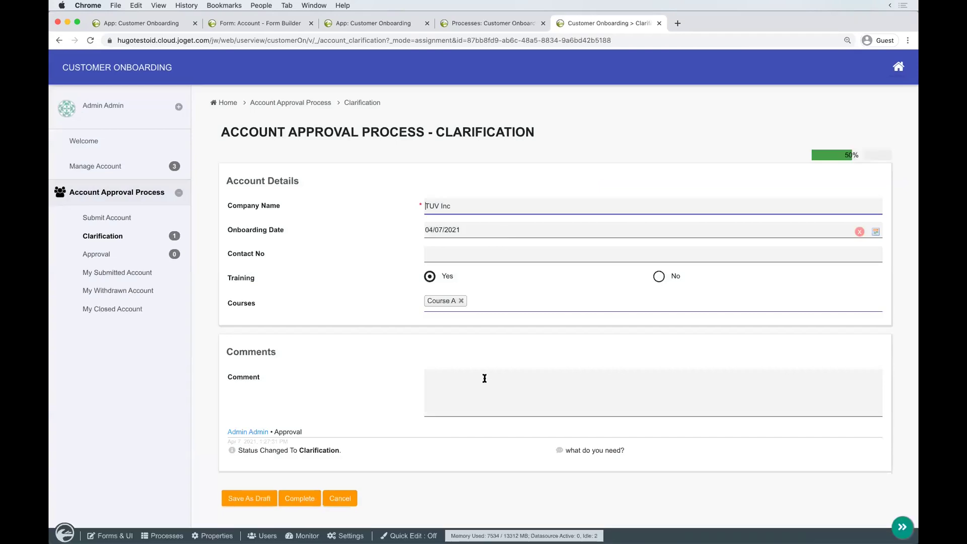
{"action": "left_click", "coordinate": [484, 379]}
{"action": "type", "text": "it is for "}
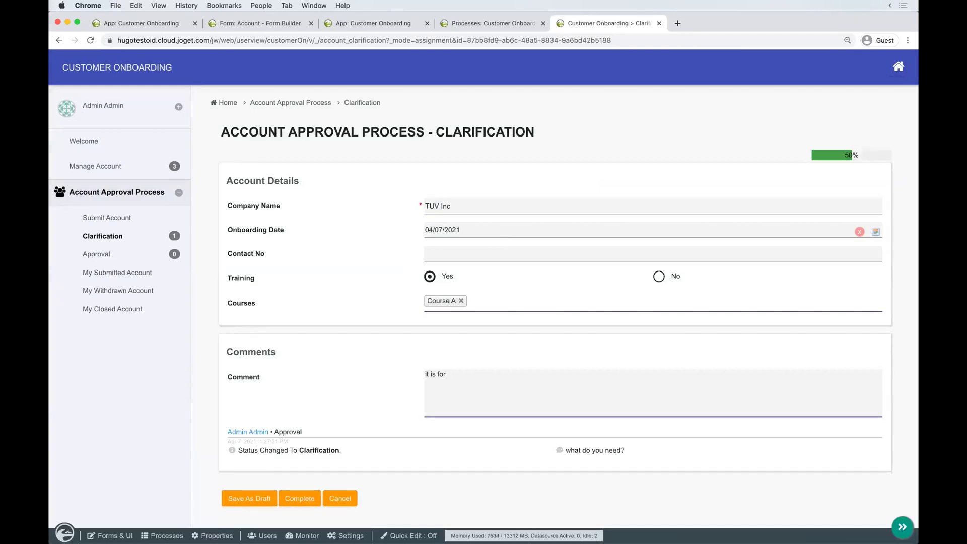
{"action": "type", "text": "......."}
Step: Review the process progress details of the TUV Inc record and complete its clarification
{"action": "left_click", "coordinate": [838, 157]}
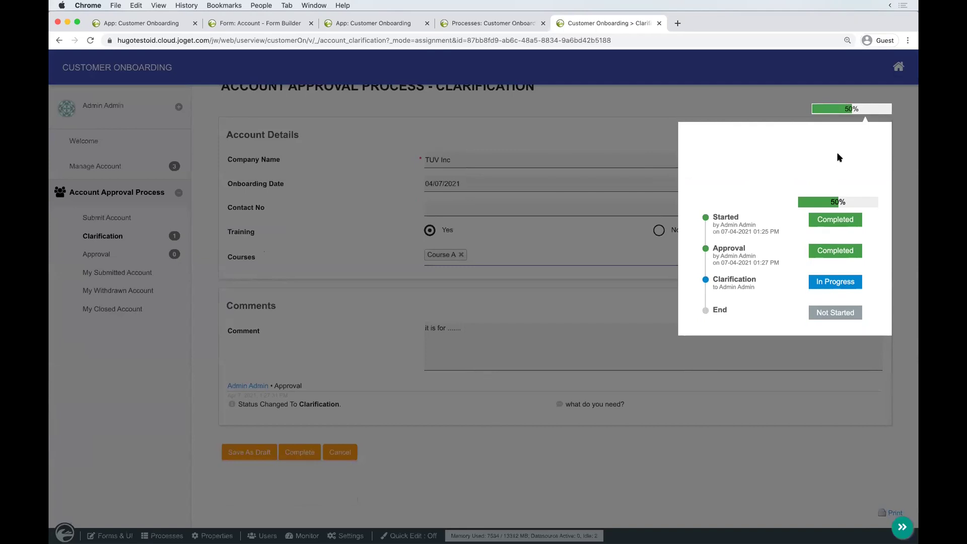
{"action": "double_click", "coordinate": [729, 280]}
{"action": "left_click", "coordinate": [535, 359]}
{"action": "left_click", "coordinate": [519, 391]}
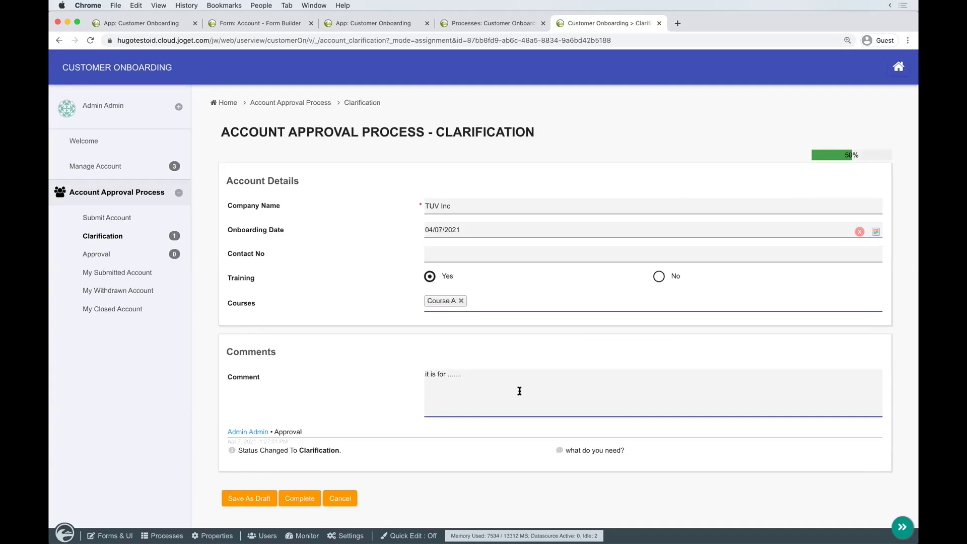
{"action": "left_click", "coordinate": [302, 500]}
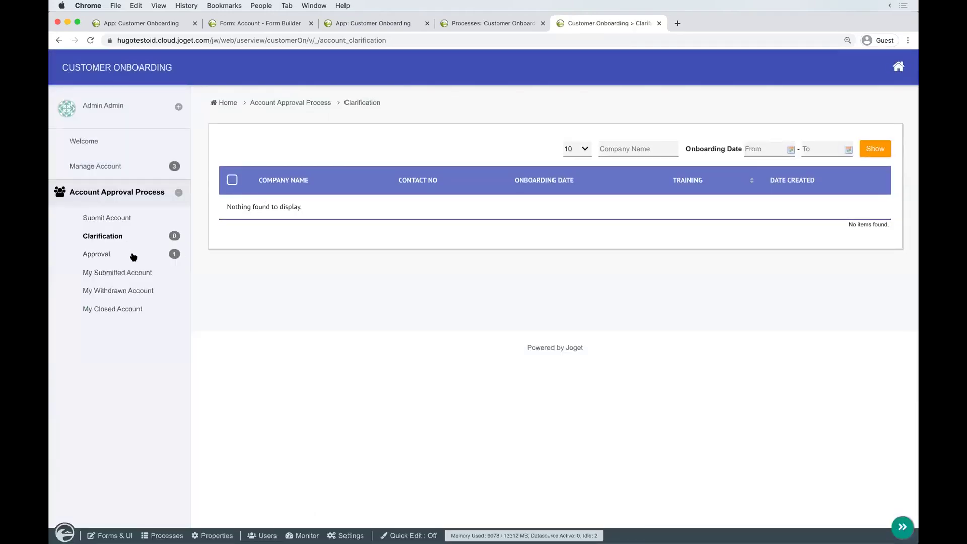
Step: Open the Approval list, try selecting and deselecting all its records, and view the TUV Inc approval assignment
{"action": "left_click", "coordinate": [129, 255]}
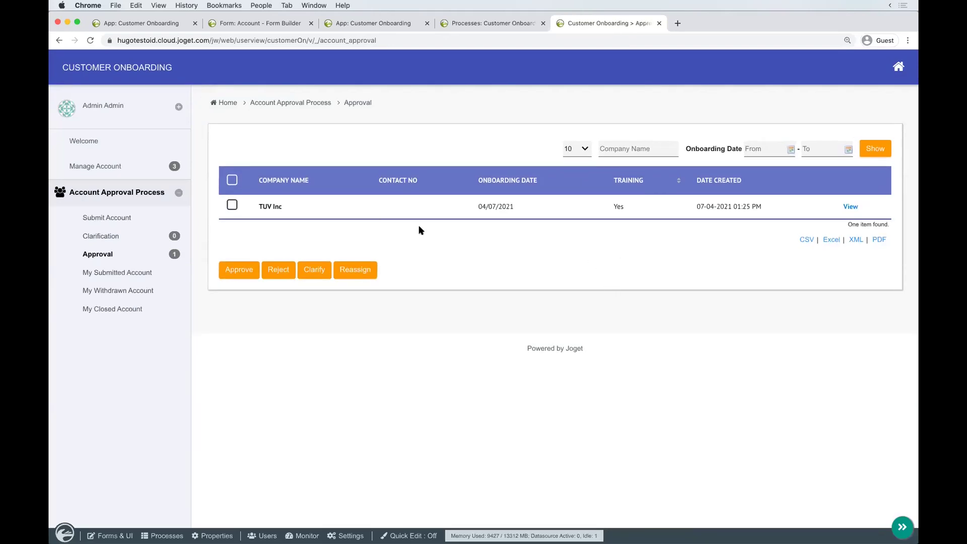
{"action": "left_click", "coordinate": [232, 179]}
{"action": "left_click", "coordinate": [232, 179]}
{"action": "left_click", "coordinate": [232, 180]}
{"action": "left_click", "coordinate": [233, 181]}
{"action": "left_click", "coordinate": [851, 207]}
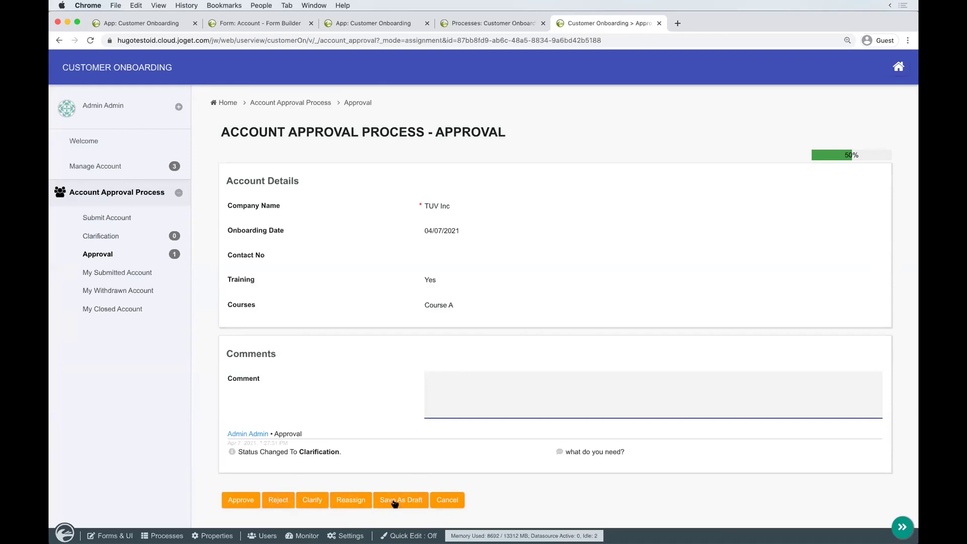
{"action": "double_click", "coordinate": [462, 131]}
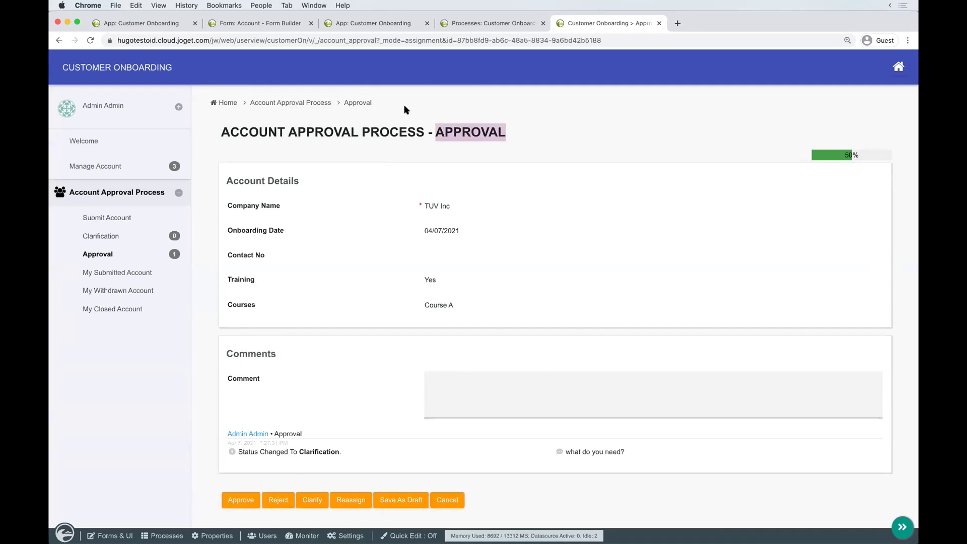
Step: Open the Approval activity's additional form settings in the process mapping and compare the clarification options with the running approval form
{"action": "left_click", "coordinate": [501, 26]}
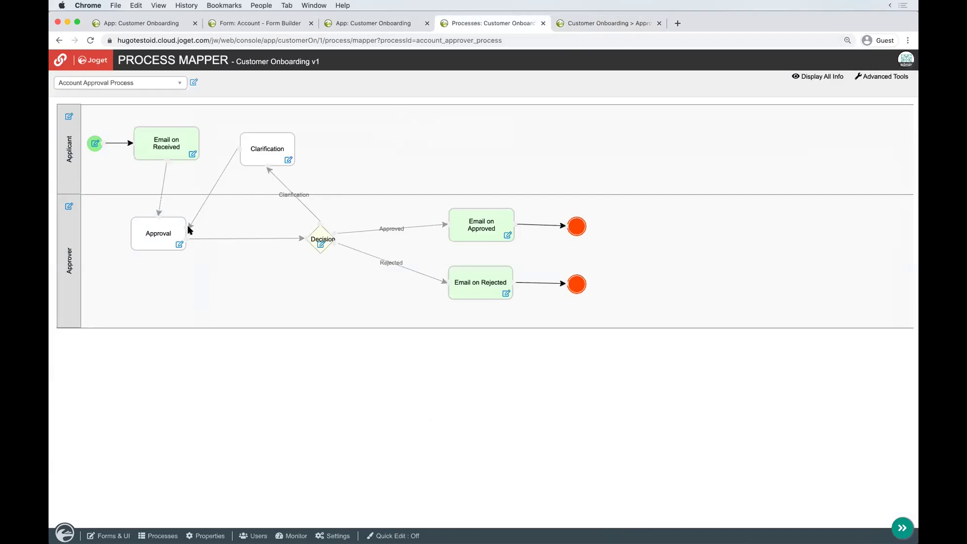
{"action": "left_click", "coordinate": [177, 237]}
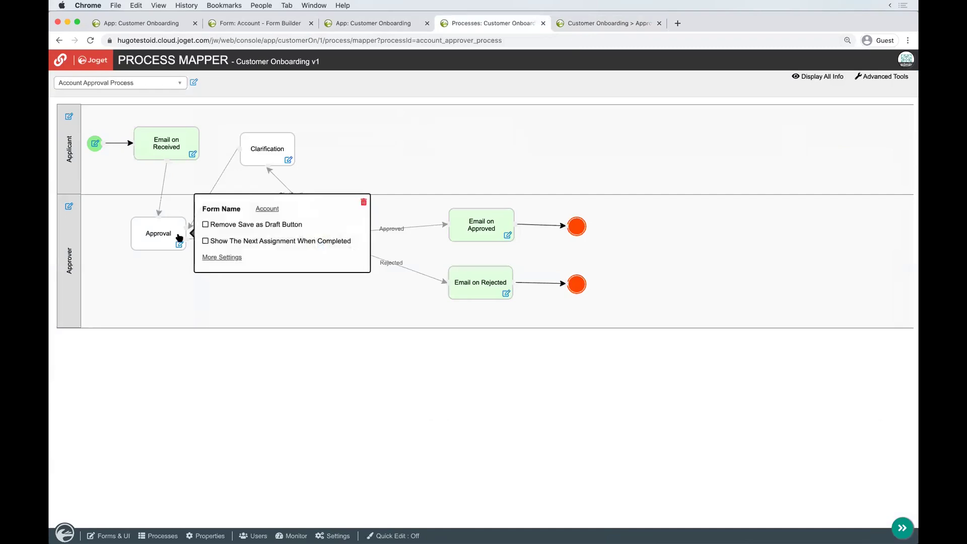
{"action": "left_click", "coordinate": [231, 257]}
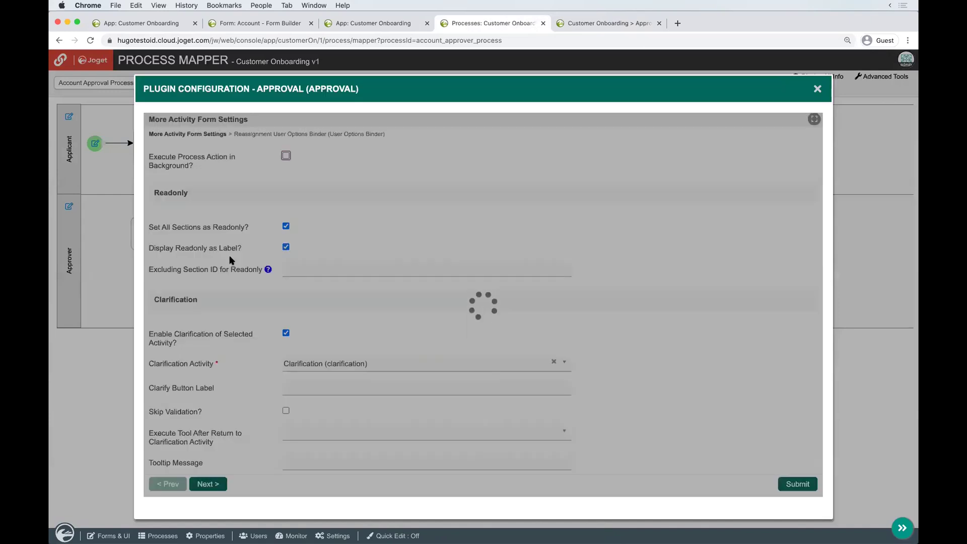
{"action": "scroll", "coordinate": [236, 332], "scroll_direction": "down", "scroll_amount": 2}
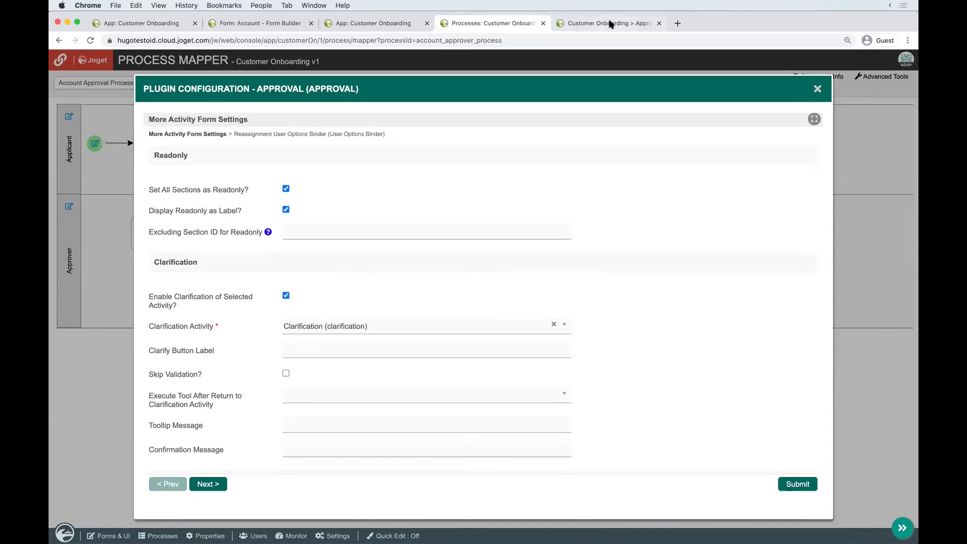
{"action": "key", "text": "ctrl+Tab"}
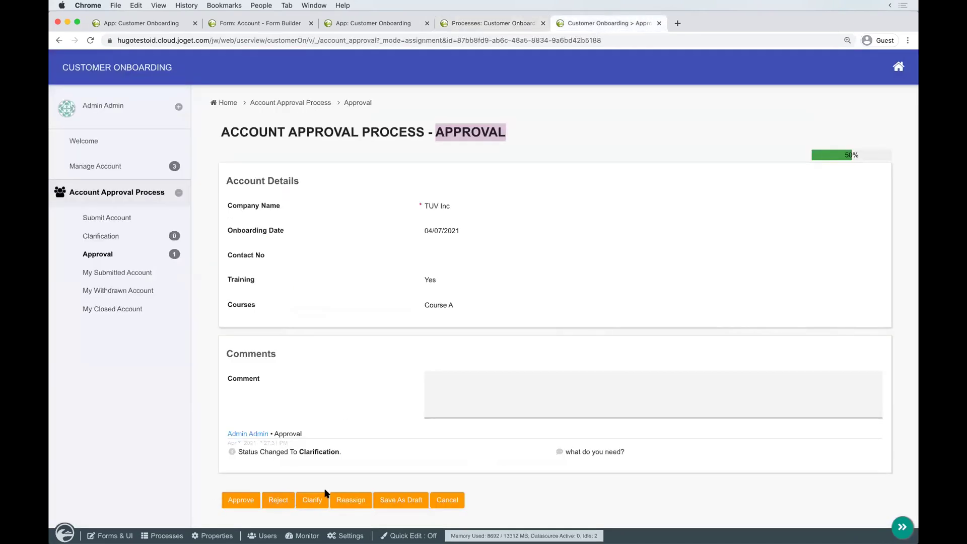
{"action": "left_click", "coordinate": [449, 25]}
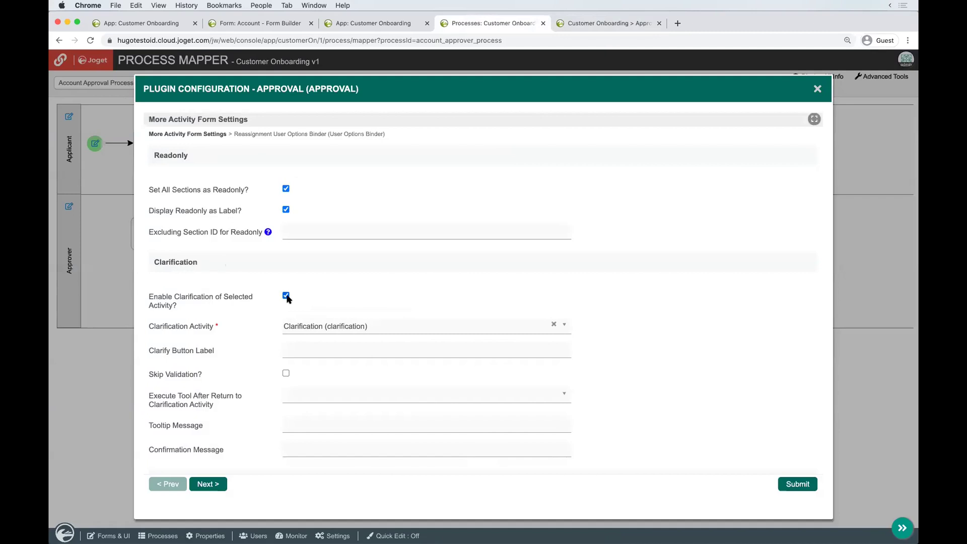
Step: Disable reassignment in the Approval activity's form settings, save them, and reload the TUV Inc approval form in the running app
{"action": "scroll", "coordinate": [258, 307], "scroll_direction": "down", "scroll_amount": 3}
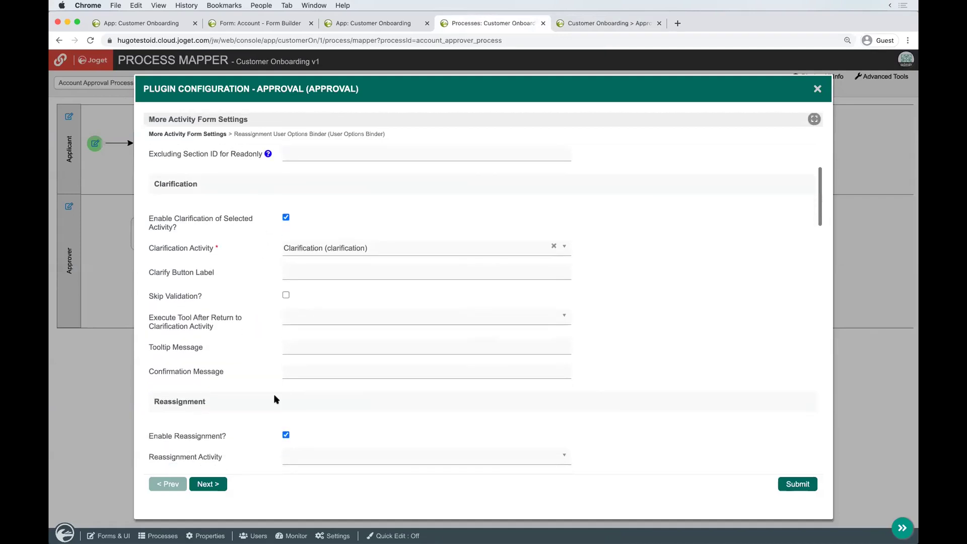
{"action": "scroll", "coordinate": [274, 395], "scroll_direction": "down", "scroll_amount": 5}
{"action": "scroll", "coordinate": [273, 394], "scroll_direction": "down", "scroll_amount": 3}
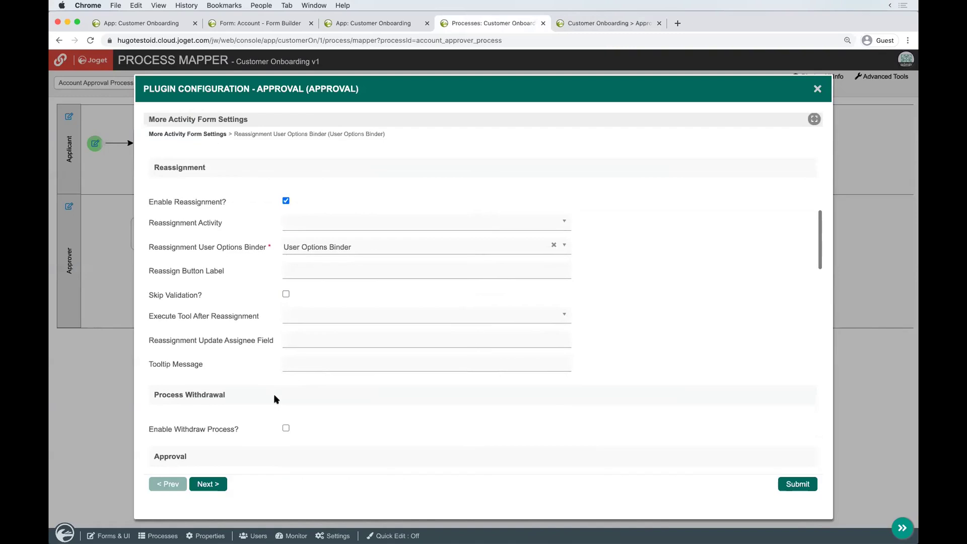
{"action": "left_click", "coordinate": [286, 200]}
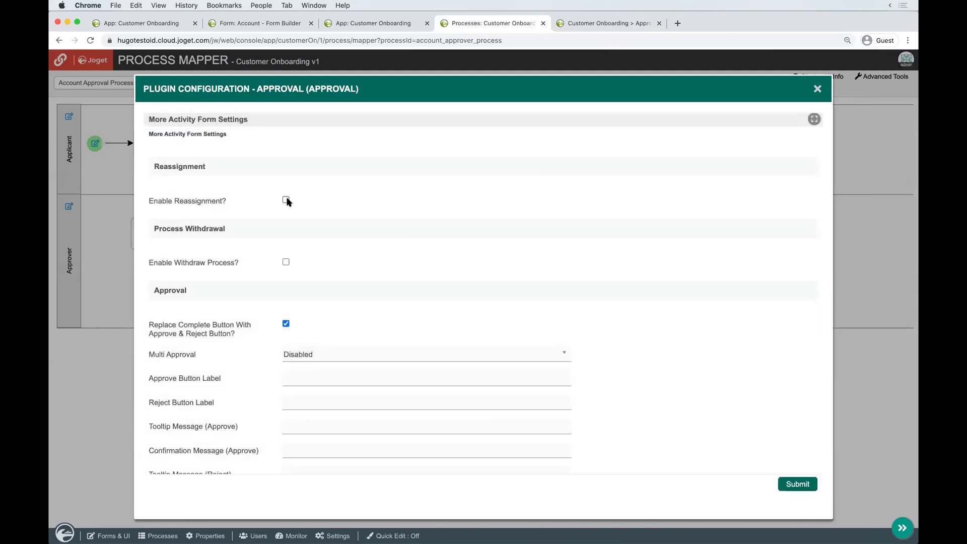
{"action": "scroll", "coordinate": [461, 278], "scroll_direction": "down", "scroll_amount": 15}
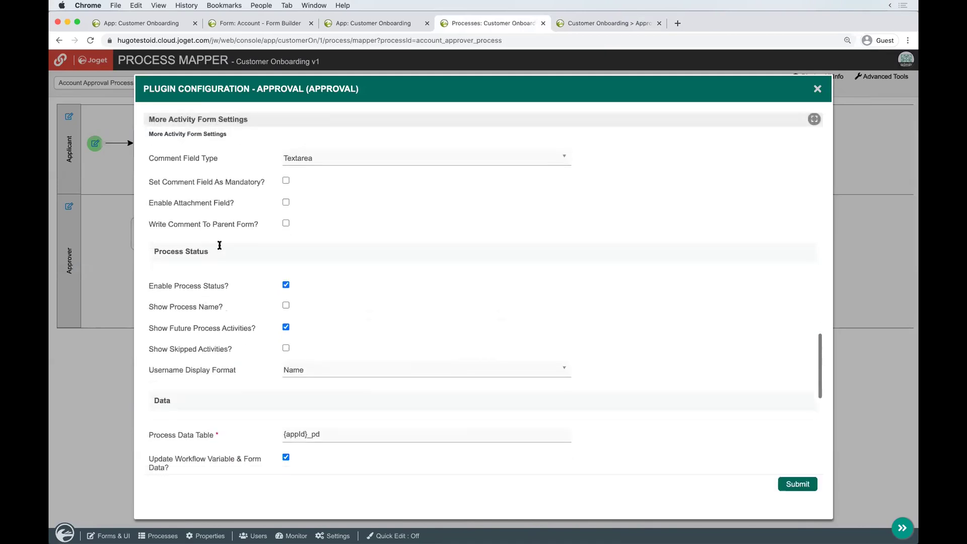
{"action": "scroll", "coordinate": [271, 297], "scroll_direction": "up", "scroll_amount": 2}
{"action": "scroll", "coordinate": [398, 309], "scroll_direction": "down", "scroll_amount": 8}
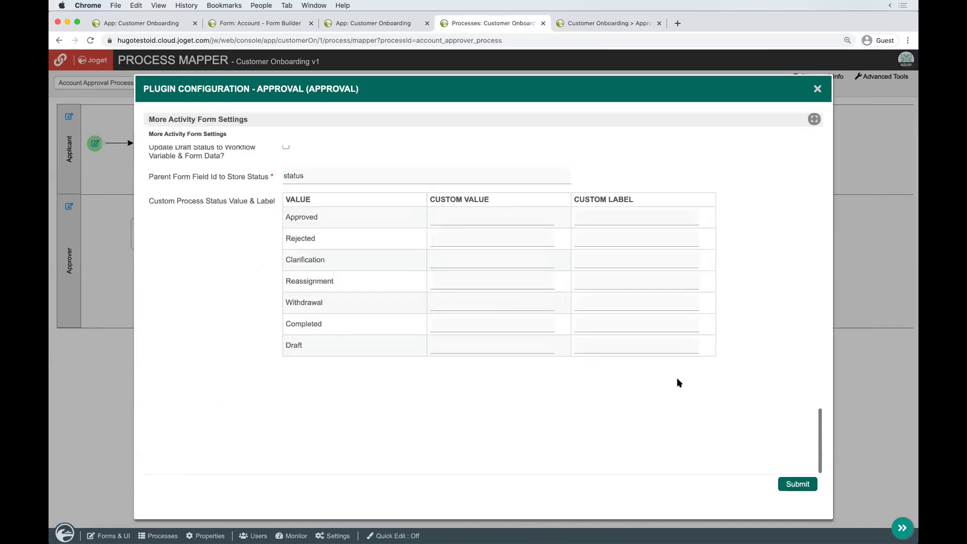
{"action": "scroll", "coordinate": [695, 386], "scroll_direction": "up", "scroll_amount": 5}
{"action": "left_click", "coordinate": [798, 483]}
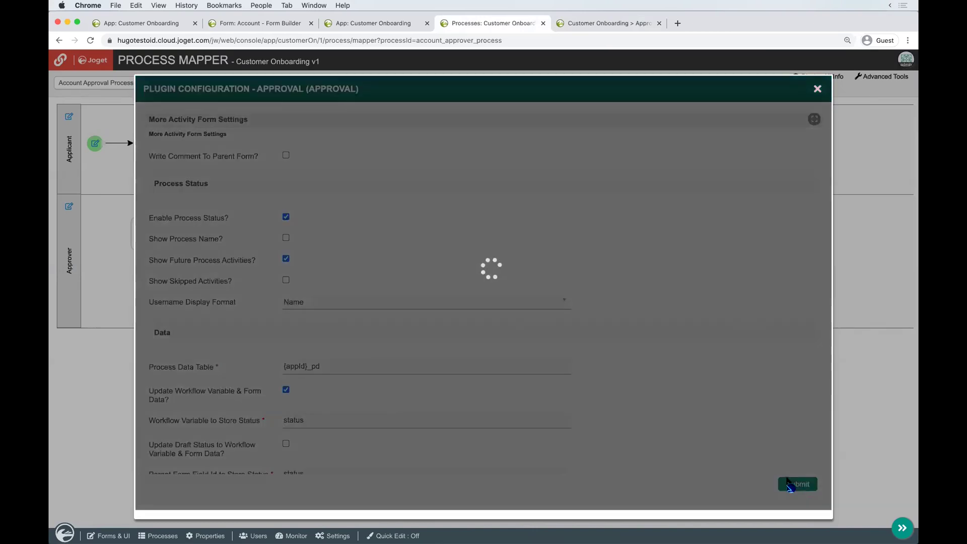
{"action": "left_click", "coordinate": [626, 23]}
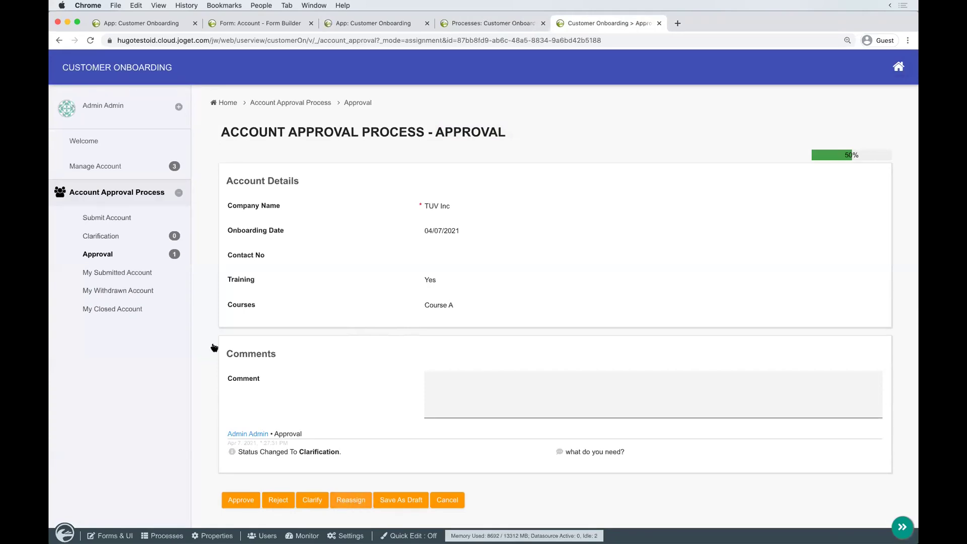
{"action": "left_click", "coordinate": [90, 41]}
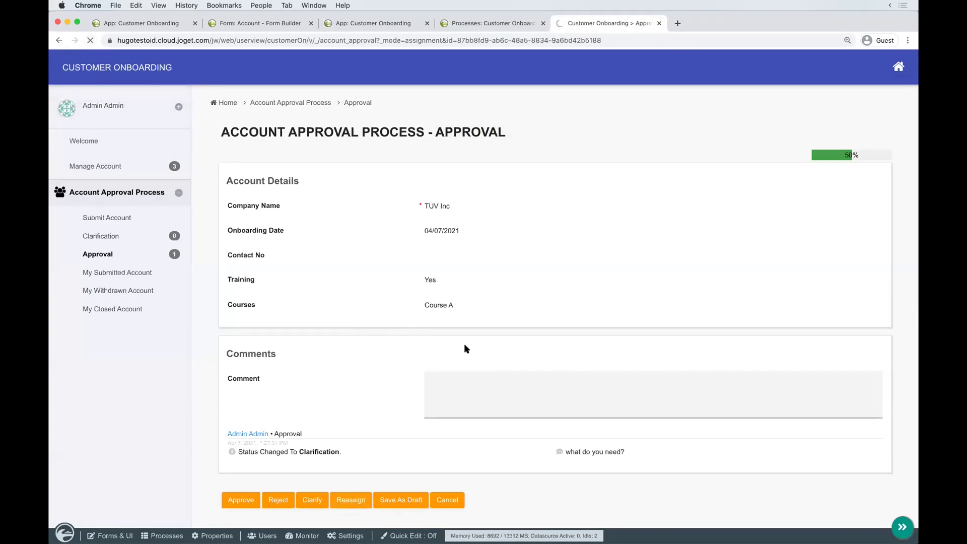
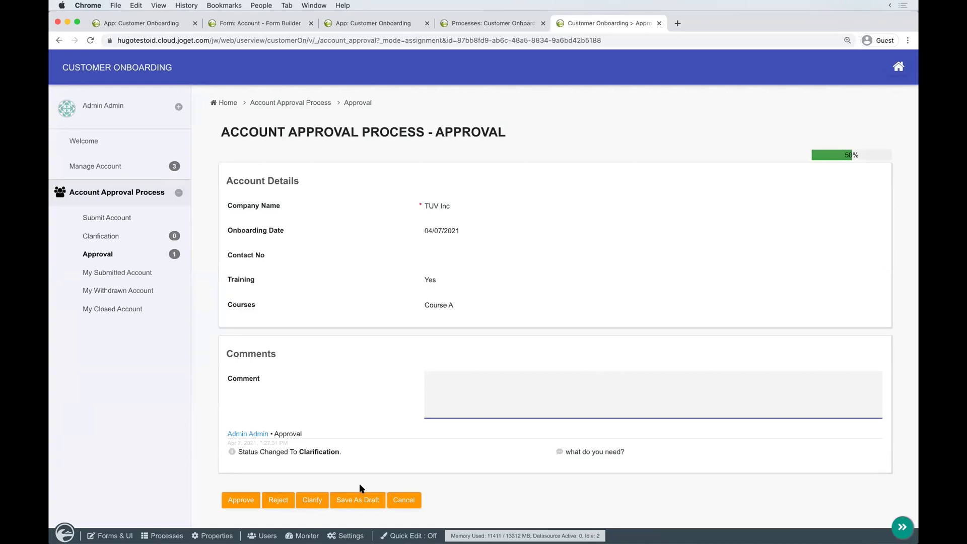
Step: Enable Quick Edit on the Manage Account page and open its account list in the Datalist Builder
{"action": "left_click", "coordinate": [144, 166]}
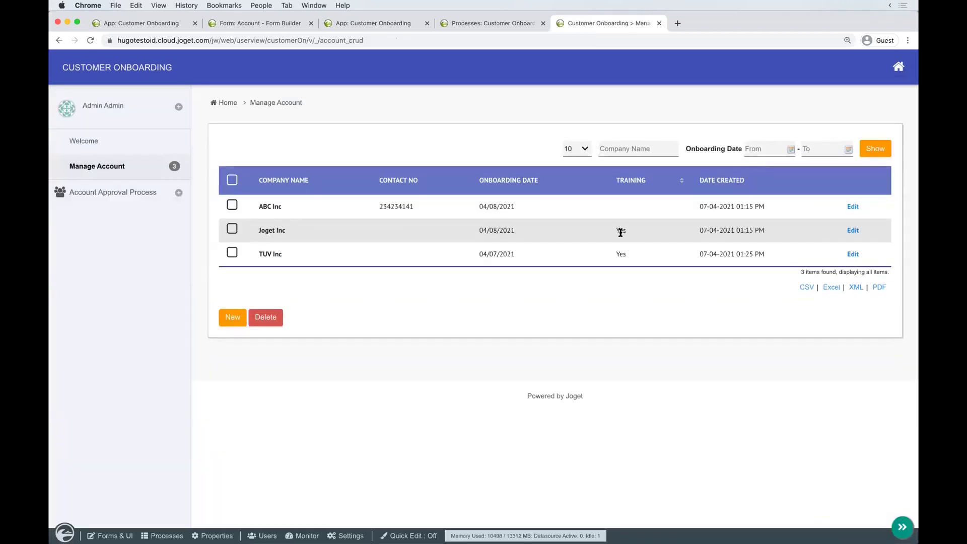
{"action": "left_click", "coordinate": [415, 536]}
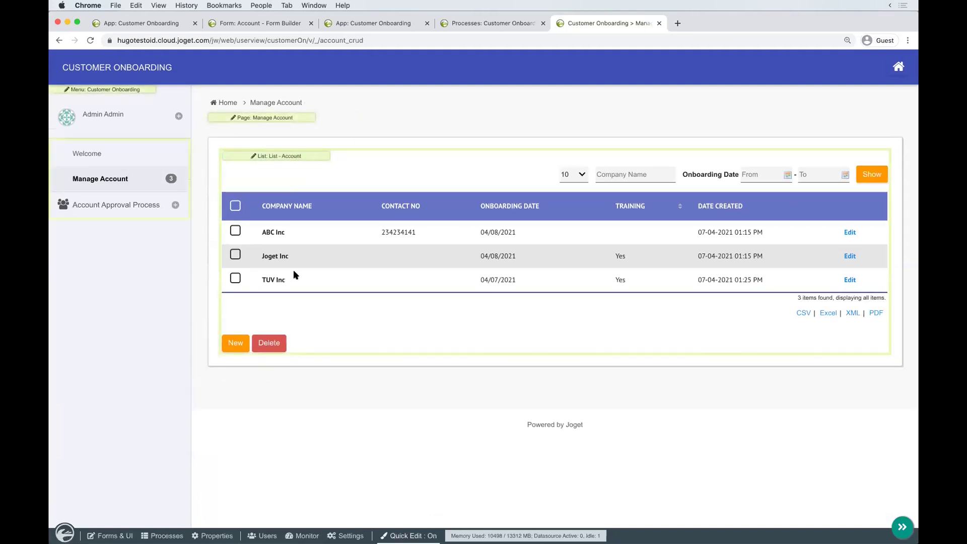
{"action": "left_click", "coordinate": [297, 157]}
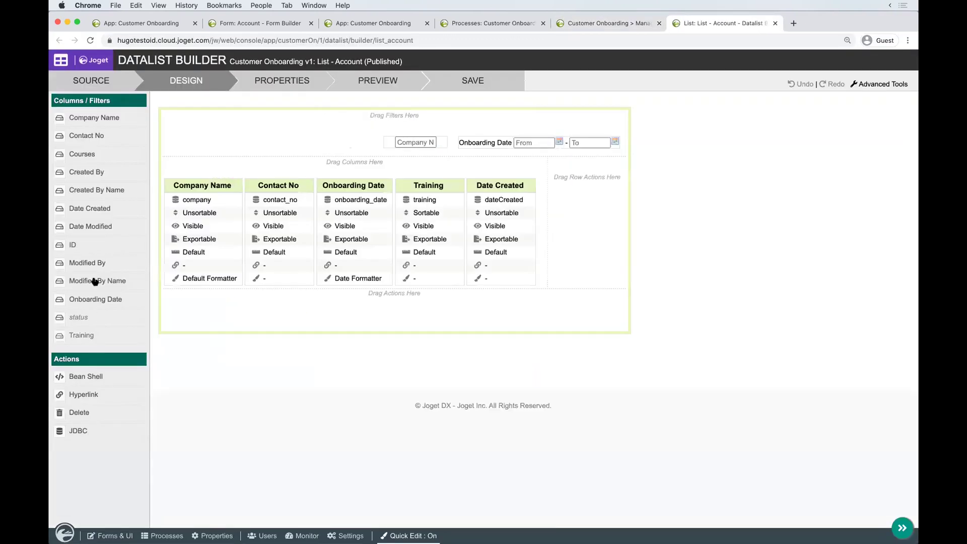
Step: Add a status column between Training and Date Created in the account list and preview the list
{"action": "left_click_drag", "start_coordinate": [93, 319], "coordinate": [511, 231]}
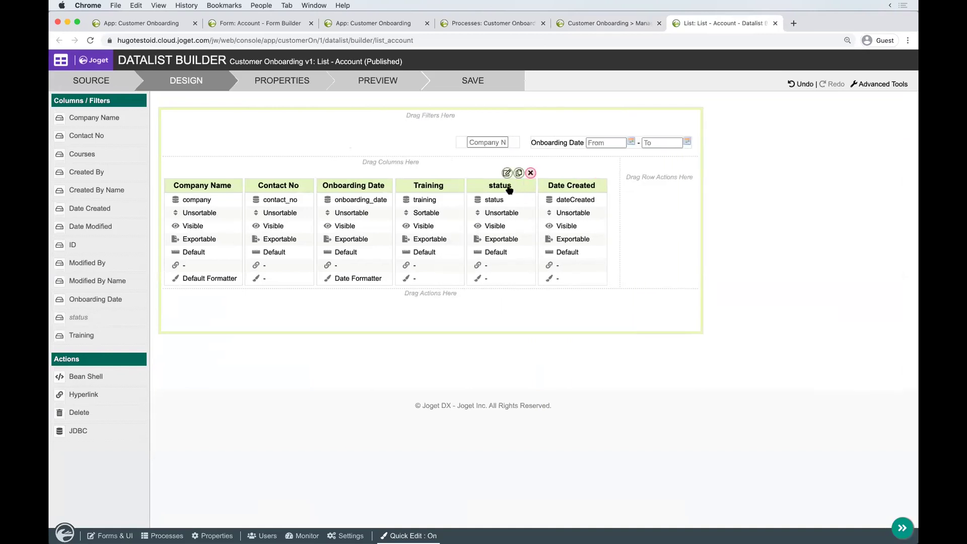
{"action": "left_click", "coordinate": [384, 85]}
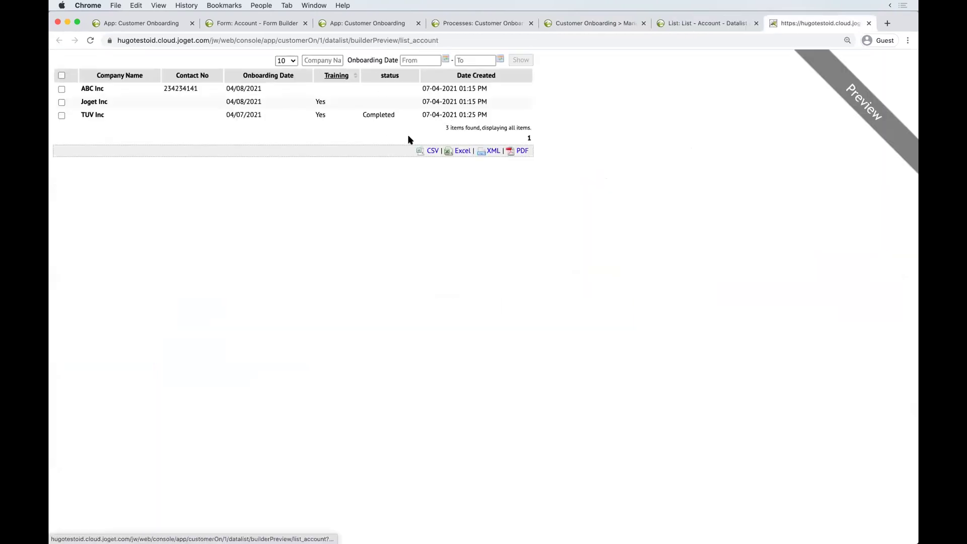
{"action": "double_click", "coordinate": [384, 118]}
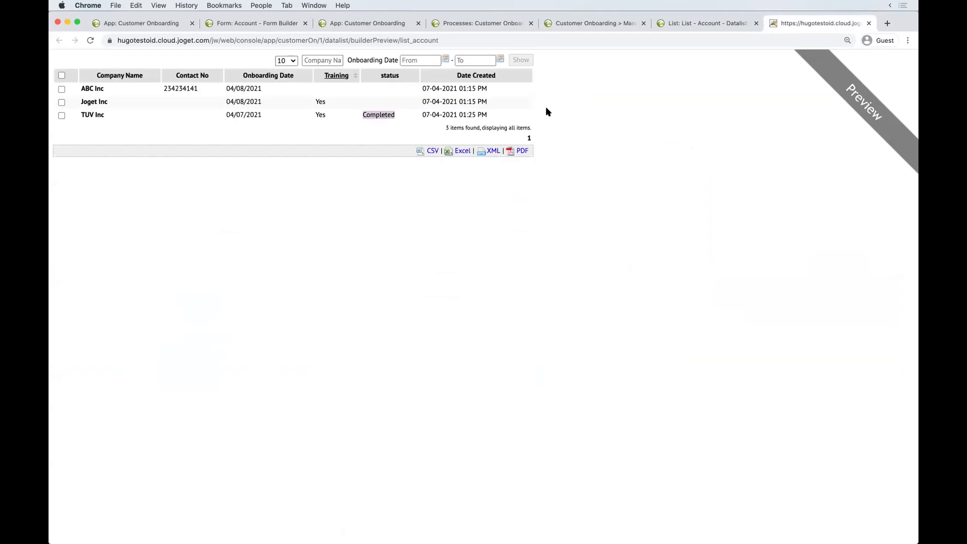
Step: Close the list preview and change the status column's label to "Status" in the account list
{"action": "left_click", "coordinate": [629, 116]}
{"action": "double_click", "coordinate": [386, 115]}
{"action": "key", "text": "super+w"}
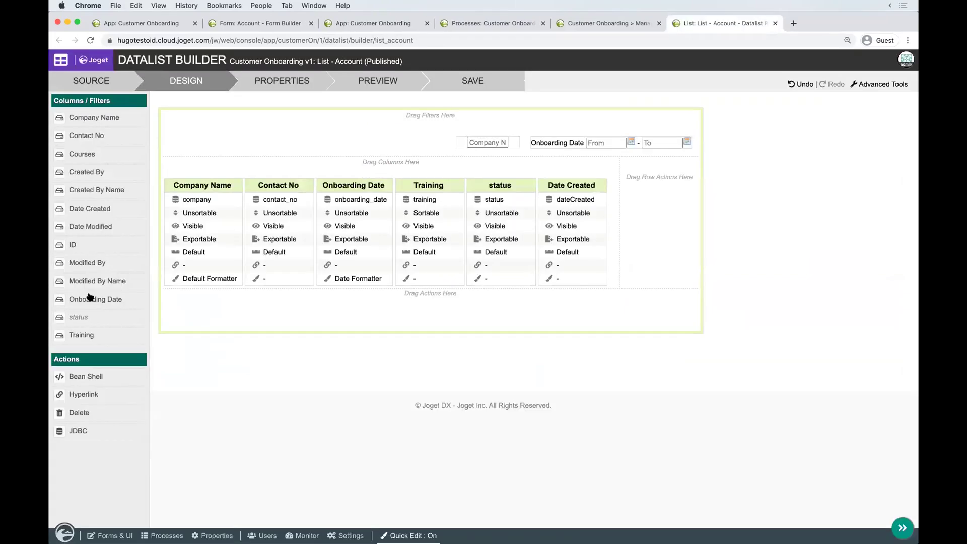
{"action": "left_click", "coordinate": [507, 173]}
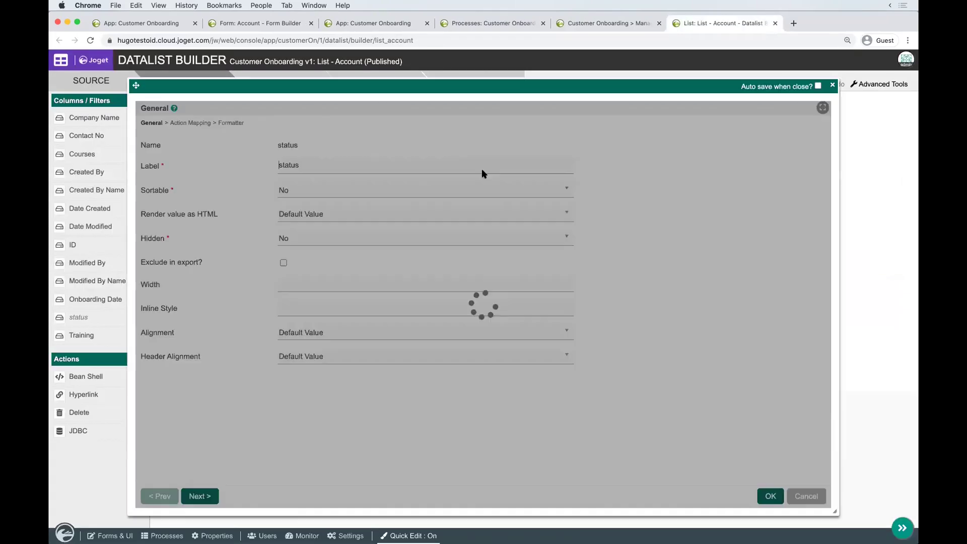
{"action": "type", "text": "Status"}
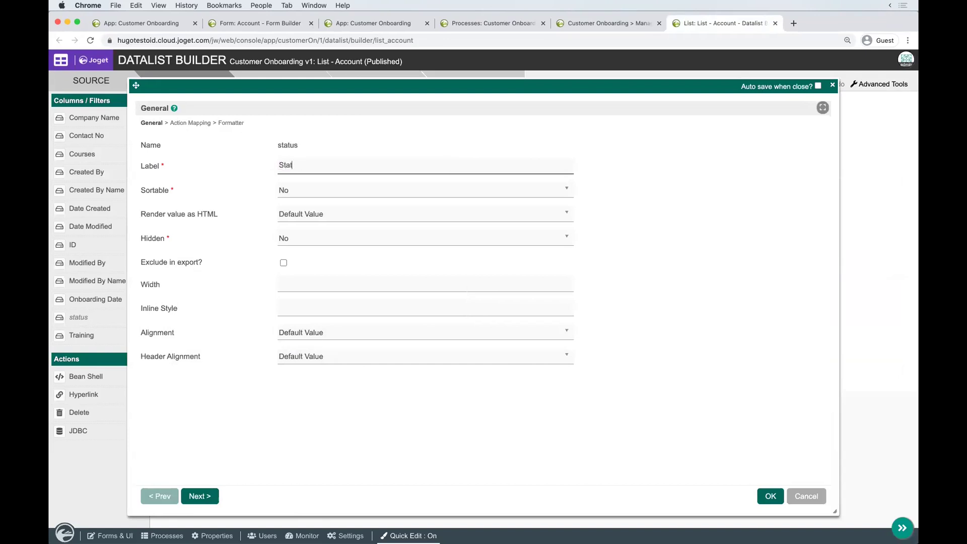
{"action": "left_click", "coordinate": [770, 496]}
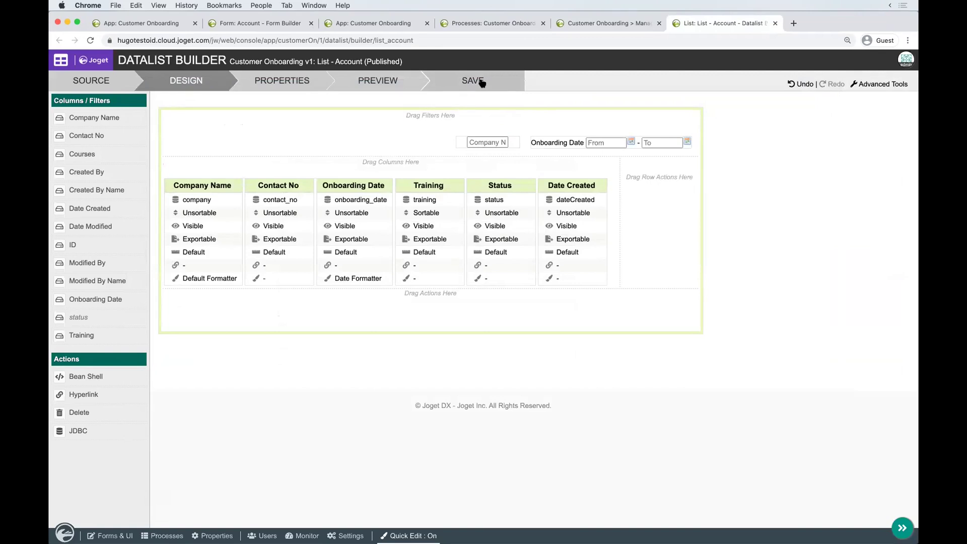
Step: Apply the Default Formatter to the Status column with the font color code blue
{"action": "mouse_move", "coordinate": [501, 211]}
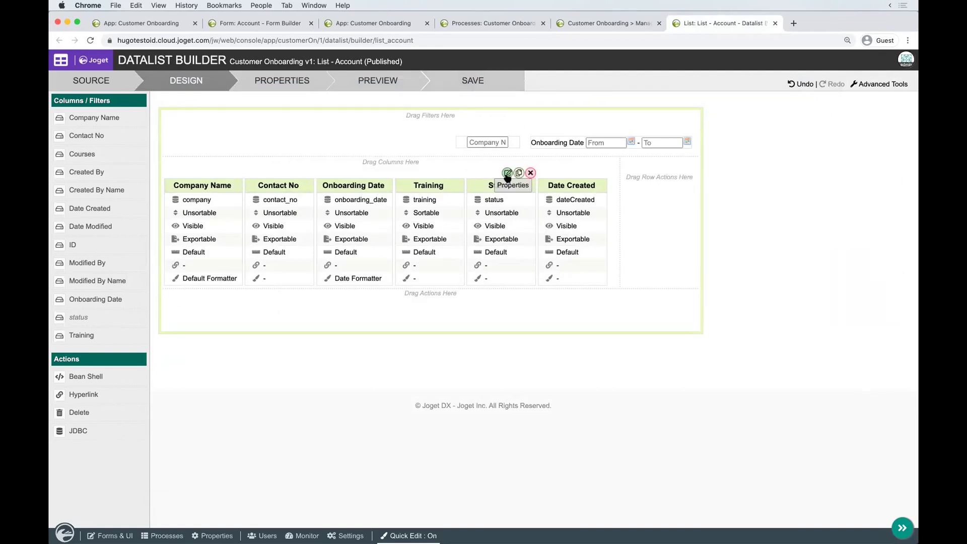
{"action": "left_click", "coordinate": [508, 173]}
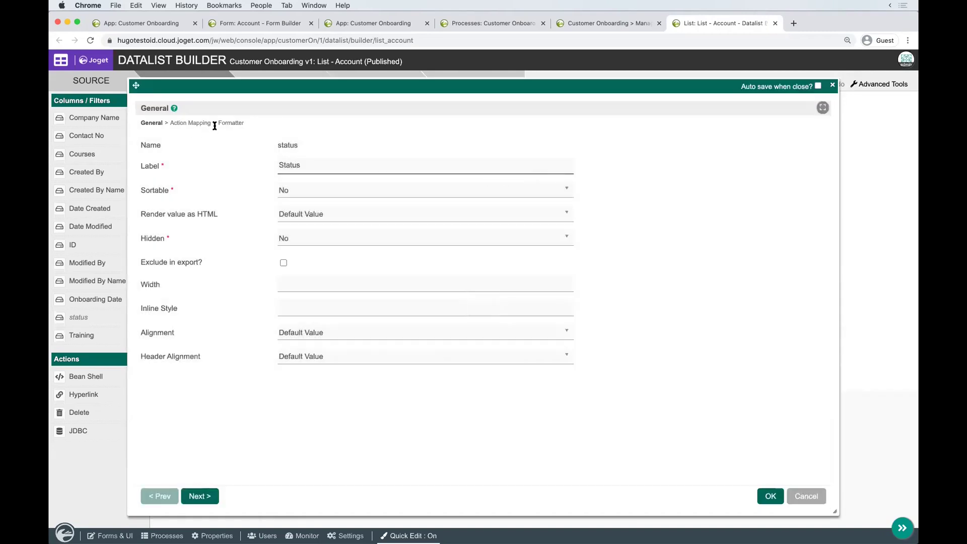
{"action": "left_click", "coordinate": [232, 123]}
{"action": "left_click", "coordinate": [268, 137]}
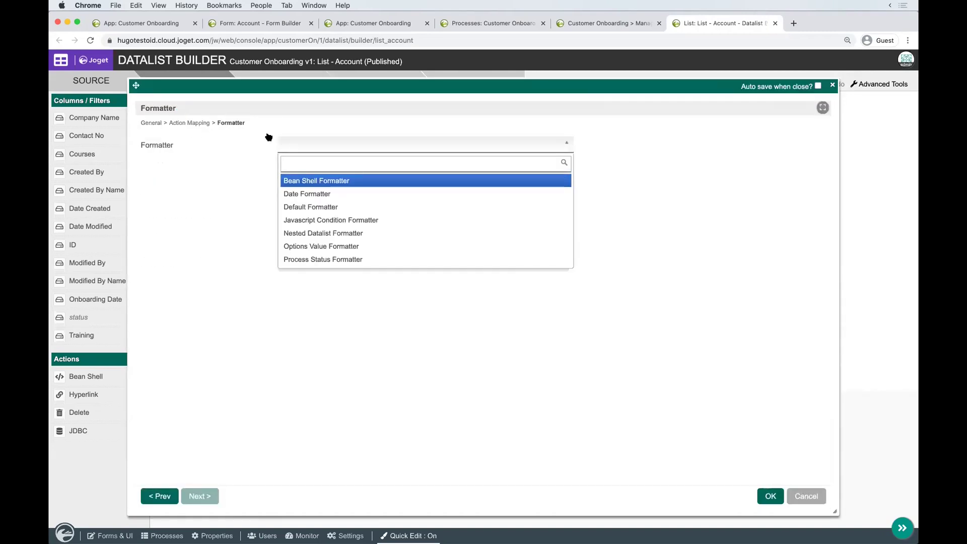
{"action": "left_click", "coordinate": [328, 204]}
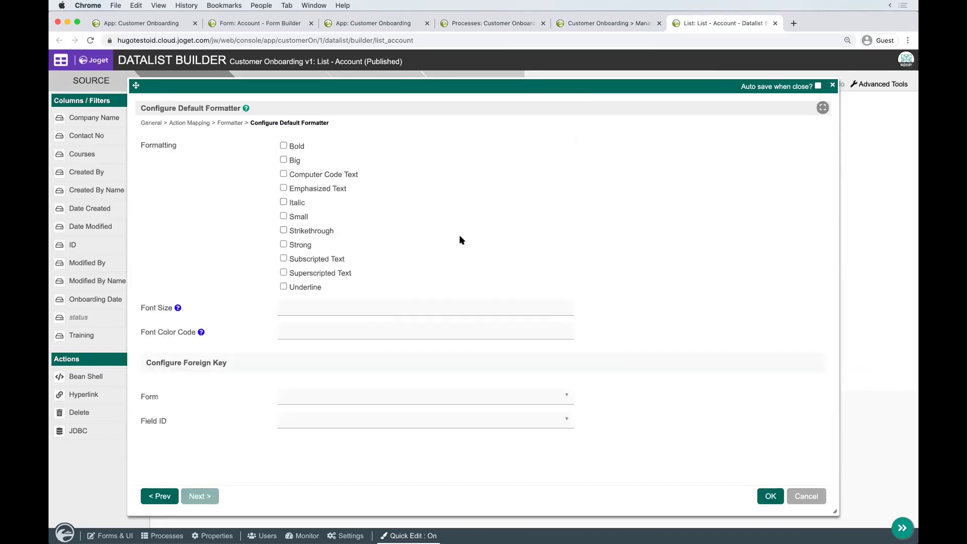
{"action": "left_click", "coordinate": [334, 329]}
{"action": "type", "text": "blue"}
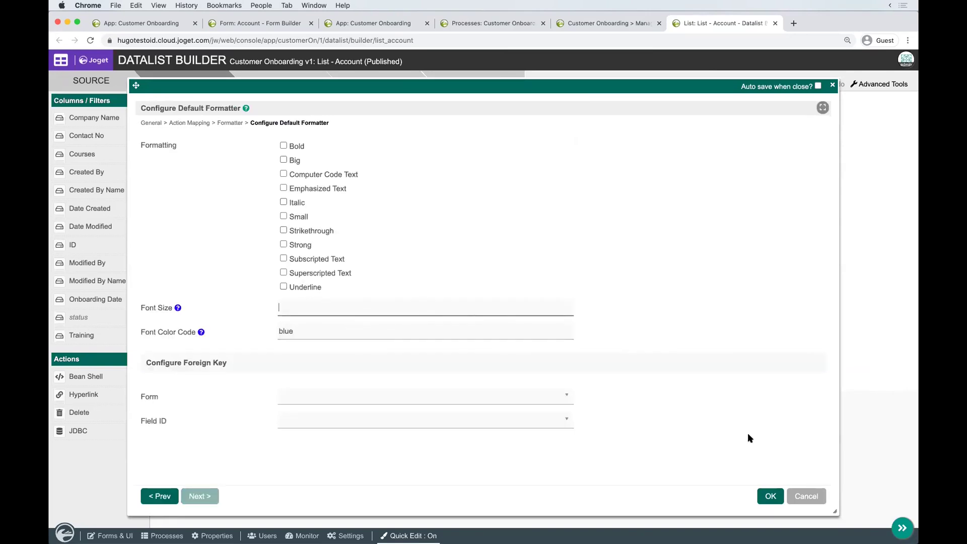
{"action": "left_click", "coordinate": [771, 496]}
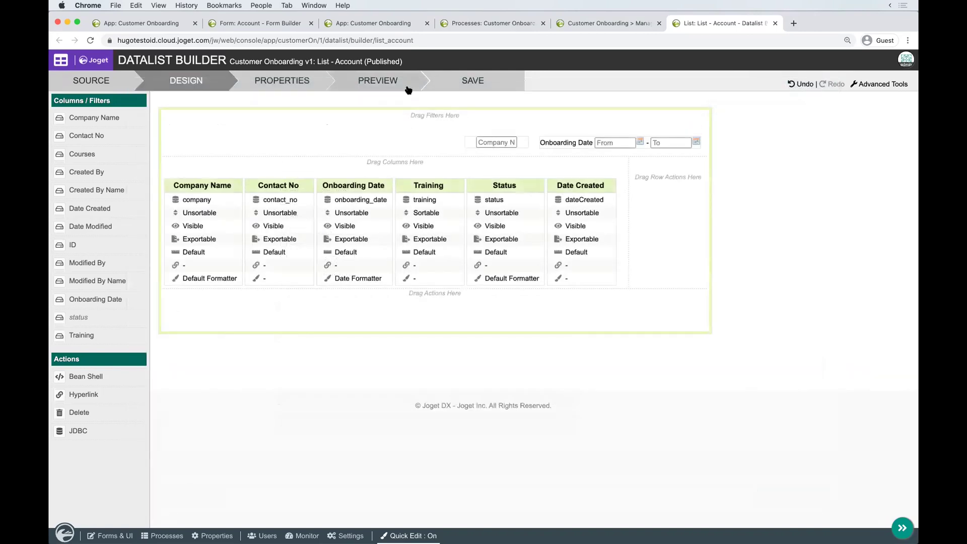
Step: Preview the account list with the formatted Status column, close the preview and save the list
{"action": "left_click", "coordinate": [377, 80]}
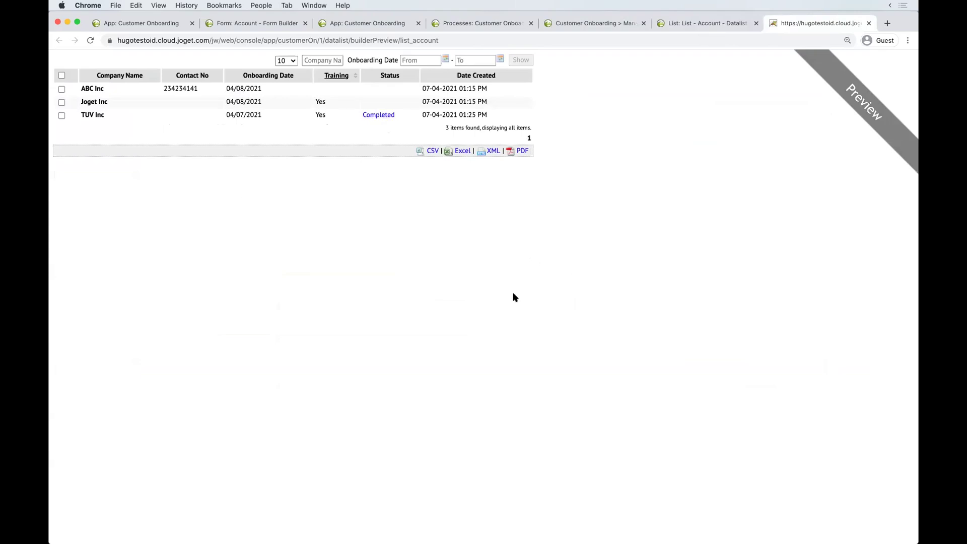
{"action": "key", "text": "super+w"}
{"action": "left_click", "coordinate": [474, 83]}
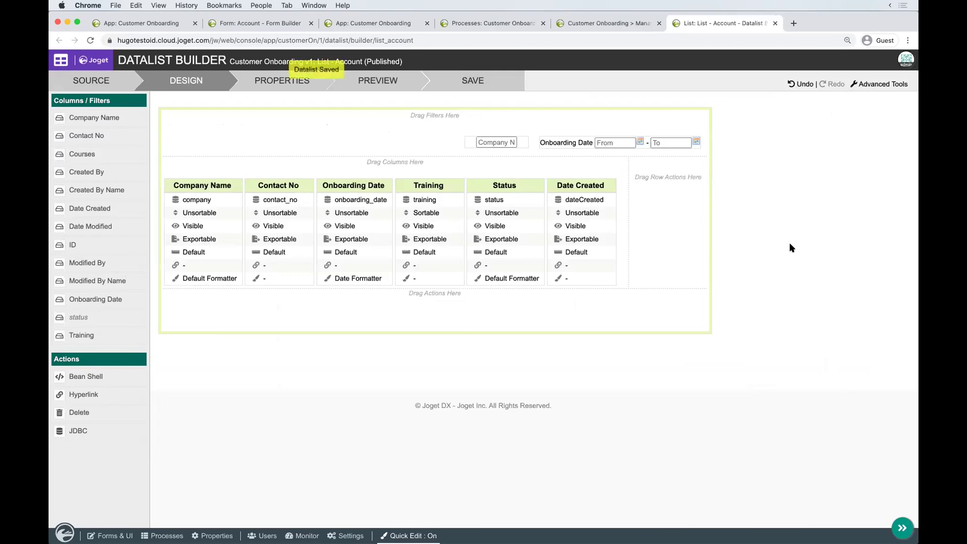
Step: Close the browser tabs of the Datalist Builder, the Form Builder and the second Customer Onboarding app console
{"action": "key", "text": "super+w"}
{"action": "left_click", "coordinate": [306, 23]}
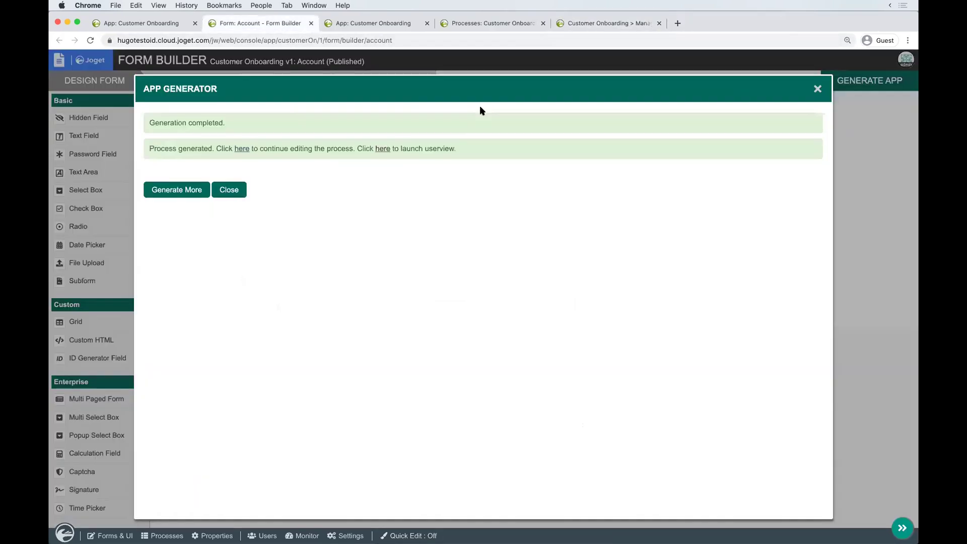
{"action": "key", "text": "super+w"}
{"action": "left_click", "coordinate": [400, 24]}
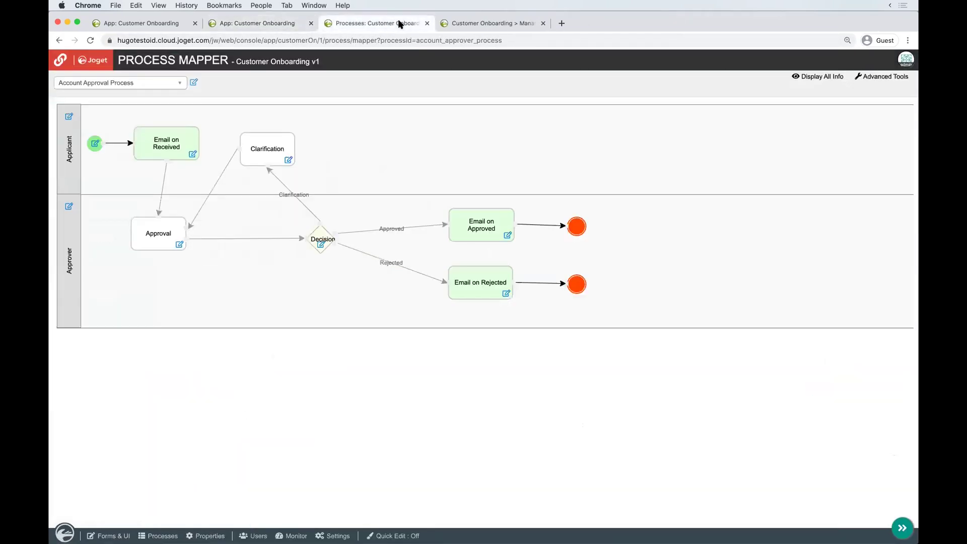
{"action": "left_click", "coordinate": [257, 23]}
{"action": "key", "text": "super+alt+Left"}
{"action": "key", "text": "super+w"}
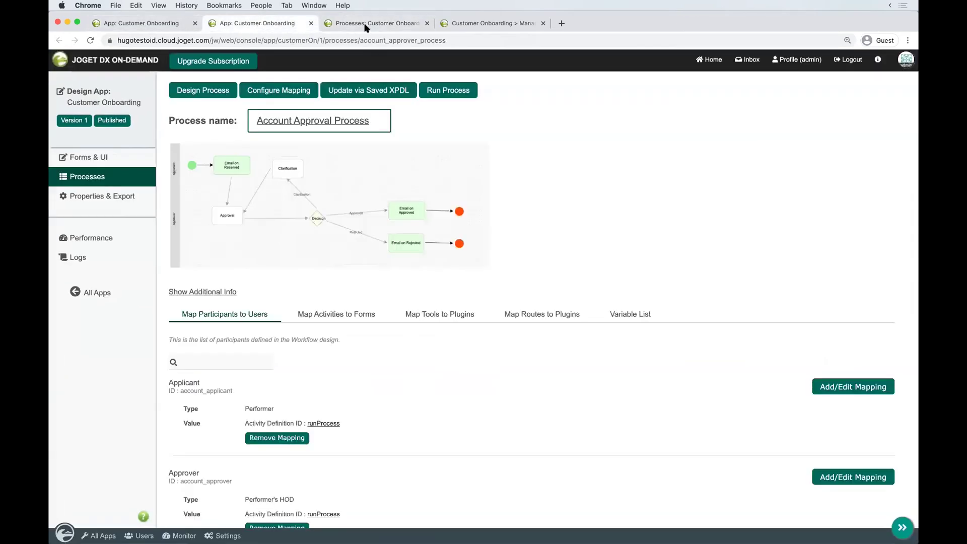
{"action": "key", "text": "super+alt+Right"}
Step: Turn off Quick Edit on the running Manage Account page and hide the admin bar
{"action": "left_click", "coordinate": [401, 23]}
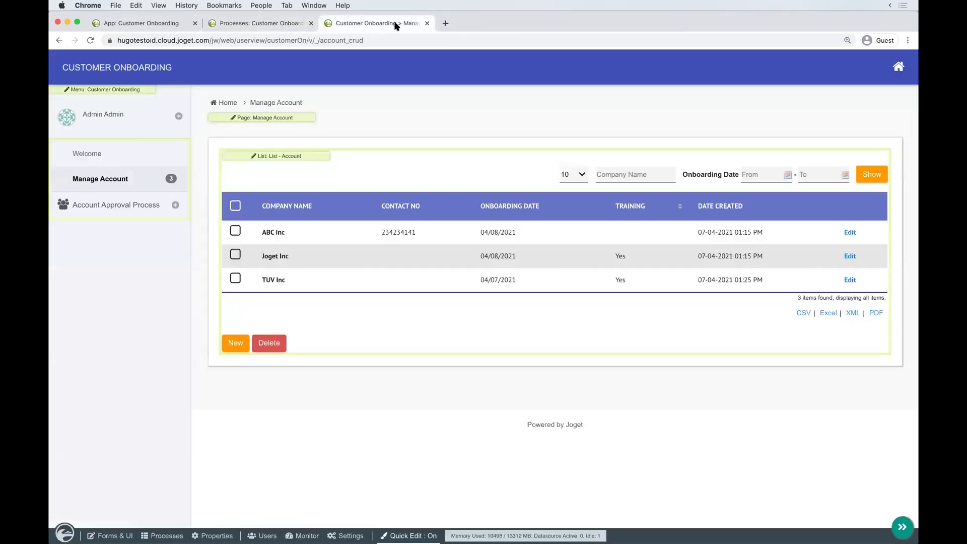
{"action": "left_click", "coordinate": [431, 536]}
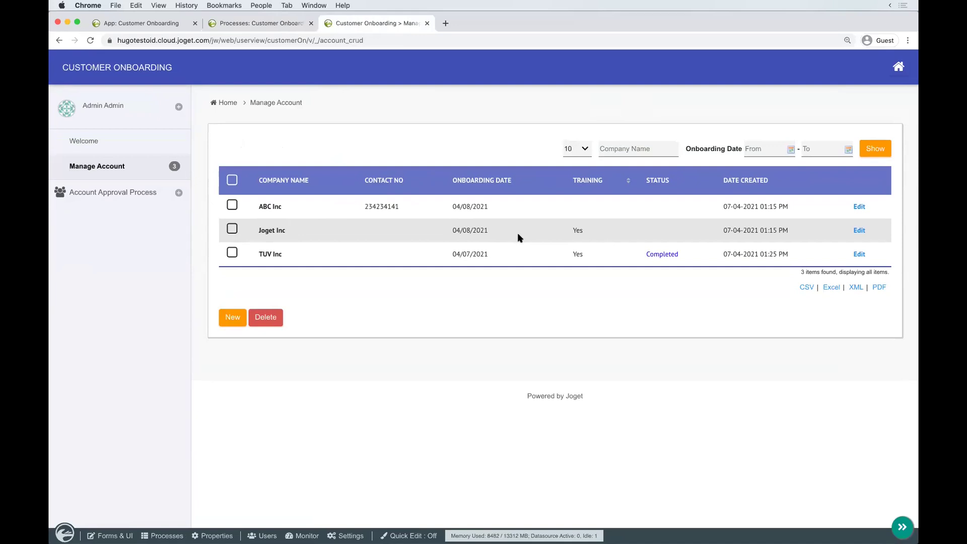
{"action": "left_click", "coordinate": [903, 528]}
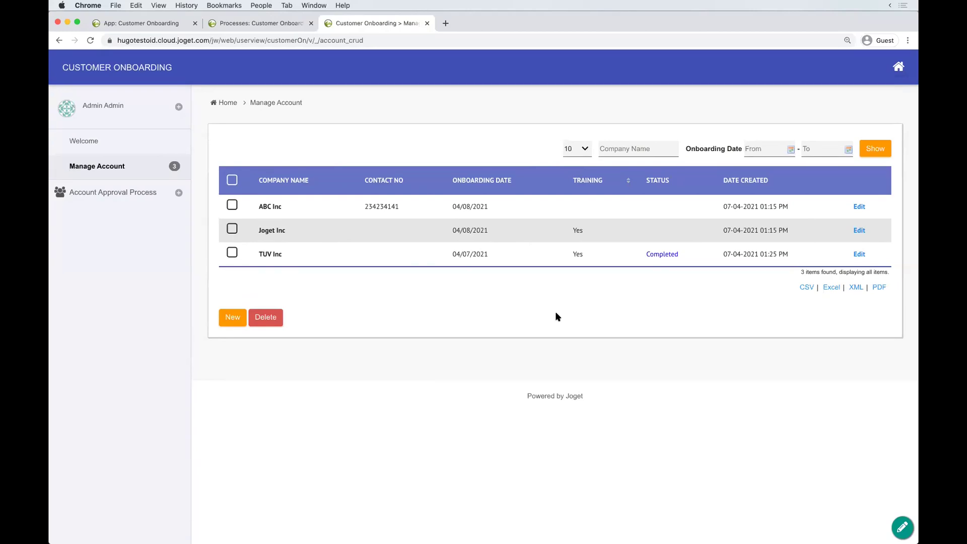
Step: Open the browser's developer tools for the Manage Account page, dock them below the page and reduce their height
{"action": "key", "text": "super+alt+i"}
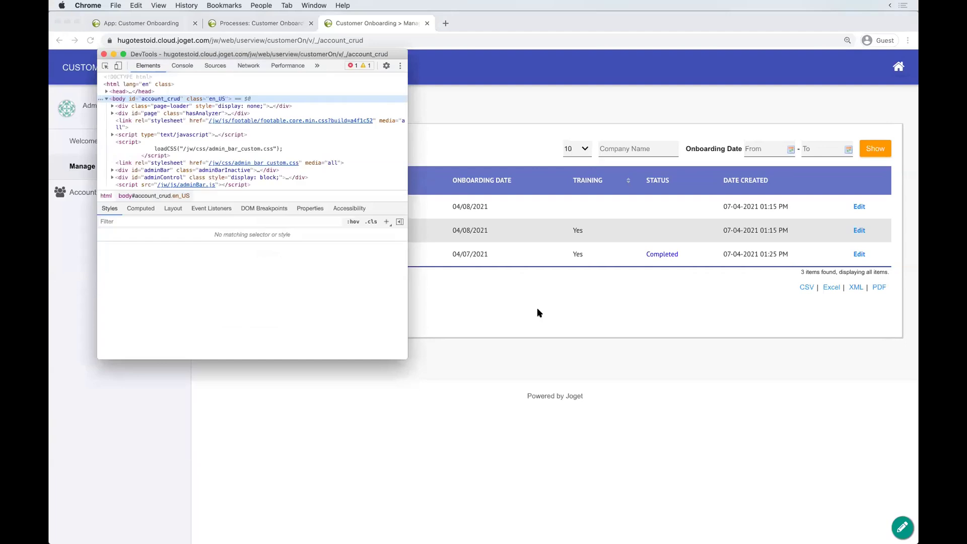
{"action": "left_click", "coordinate": [402, 69]}
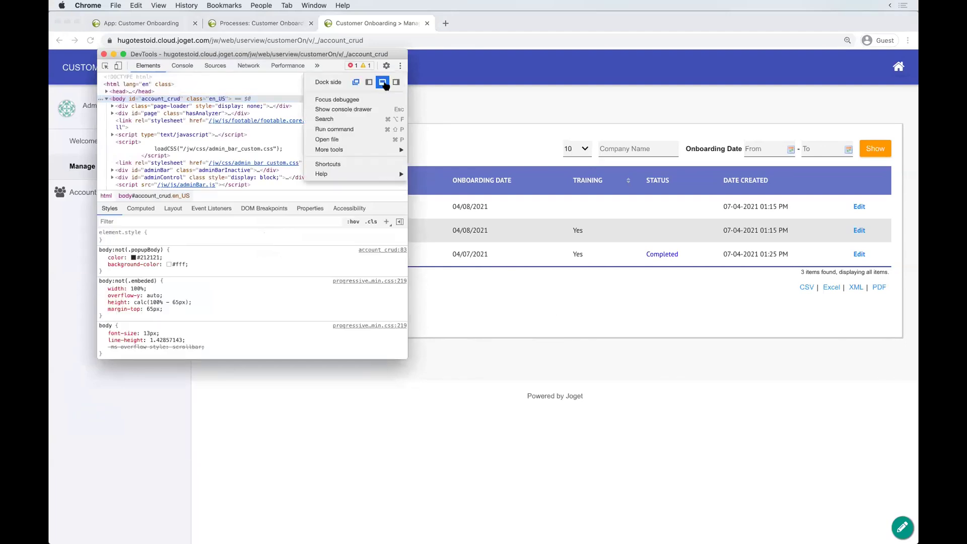
{"action": "left_click", "coordinate": [387, 87]}
{"action": "left_click_drag", "start_coordinate": [589, 291], "coordinate": [591, 470]}
Step: Emulate a mobile device about 481 px wide for the Manage Account page and expand the ABC Inc row's details
{"action": "left_click", "coordinate": [71, 471]}
{"action": "left_click_drag", "start_coordinate": [763, 449], "coordinate": [566, 438]}
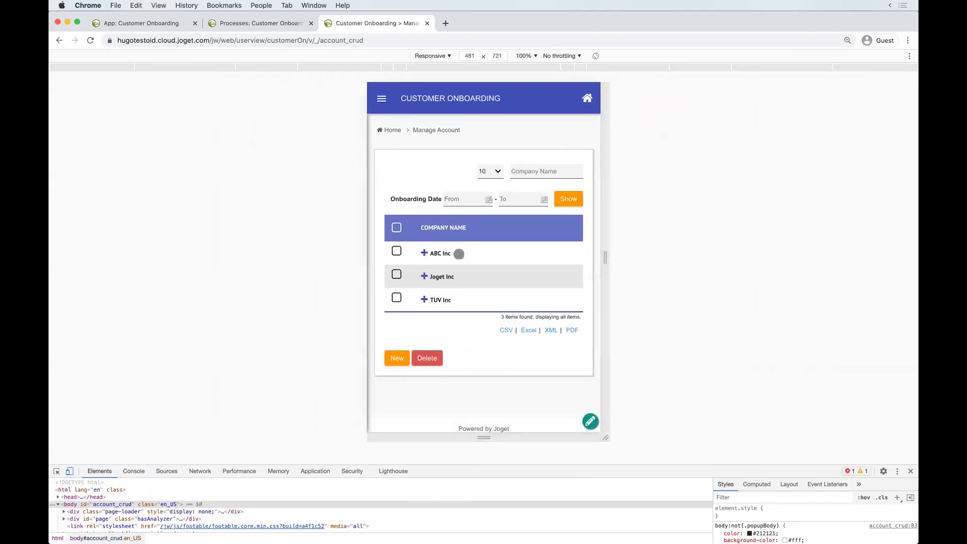
{"action": "left_click", "coordinate": [423, 252]}
{"action": "scroll", "coordinate": [482, 275], "scroll_direction": "down", "scroll_amount": 1}
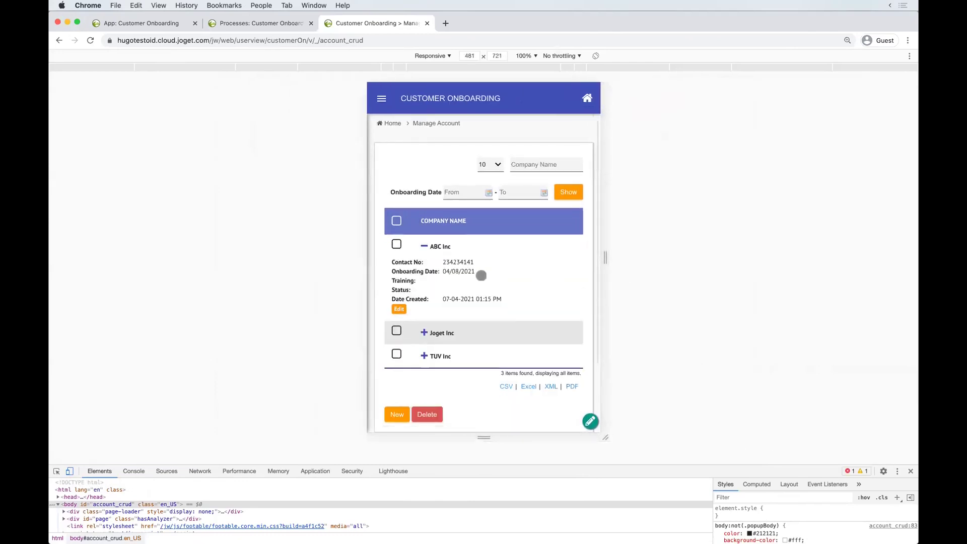
Step: Resize the responsive viewport to about 569 × 731 and then 447 × 698 to check how the account list adapts
{"action": "scroll", "coordinate": [482, 274], "scroll_direction": "down", "scroll_amount": 3}
{"action": "scroll", "coordinate": [482, 302], "scroll_direction": "up", "scroll_amount": 3}
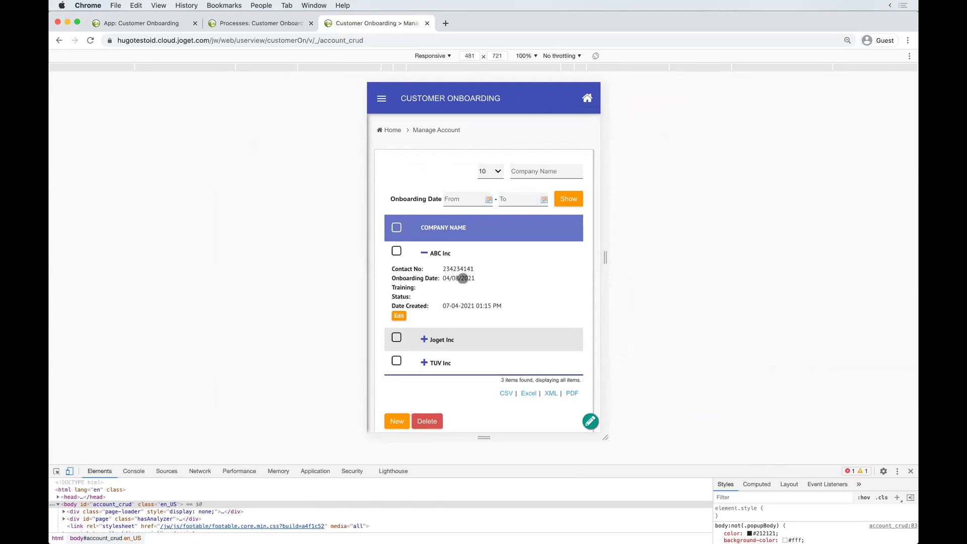
{"action": "left_click_drag", "start_coordinate": [605, 438], "coordinate": [627, 442]}
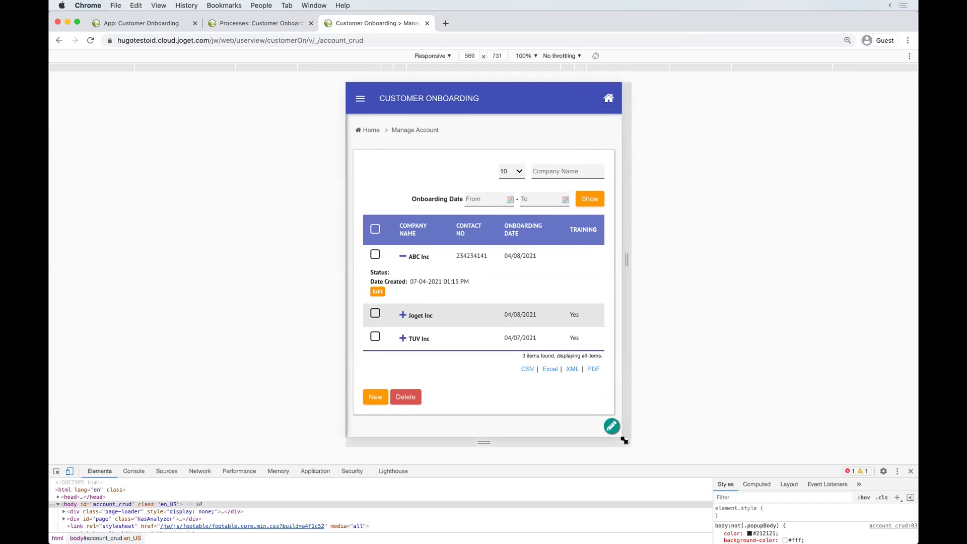
{"action": "left_click_drag", "start_coordinate": [624, 441], "coordinate": [598, 427]}
Step: Open the ABC Inc record for editing and widen the viewport to about 1383 × 690 to view the form's desktop layout
{"action": "scroll", "coordinate": [463, 310], "scroll_direction": "down", "scroll_amount": 3}
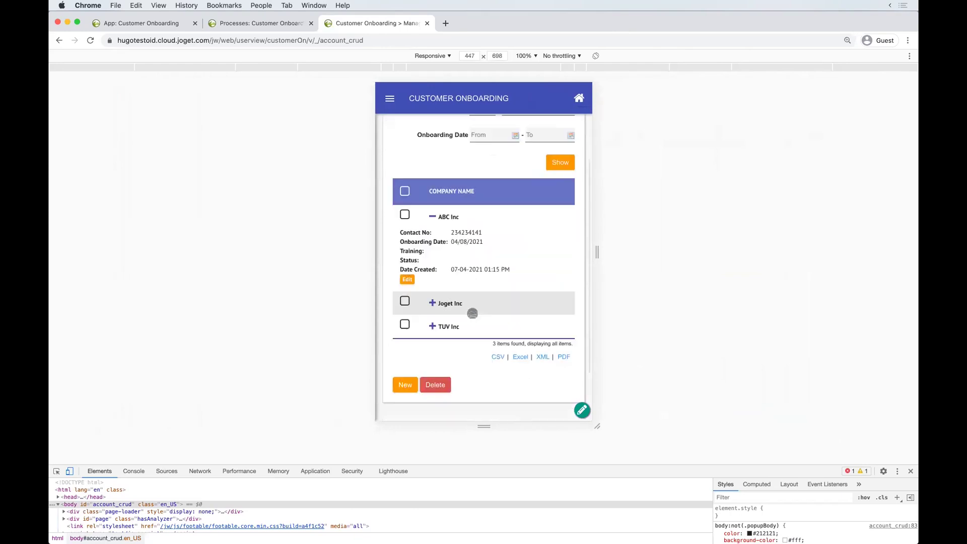
{"action": "left_click", "coordinate": [406, 259]}
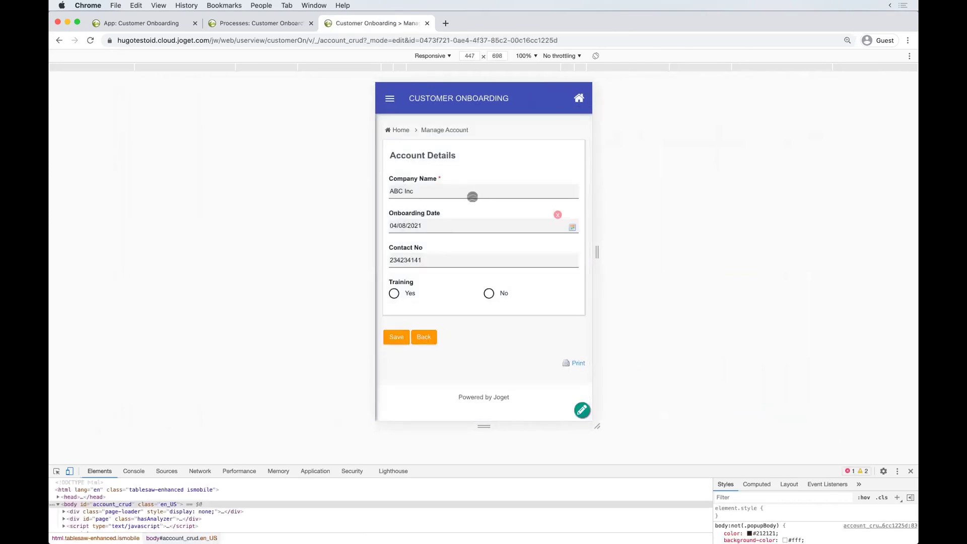
{"action": "left_click_drag", "start_coordinate": [598, 427], "coordinate": [825, 423]}
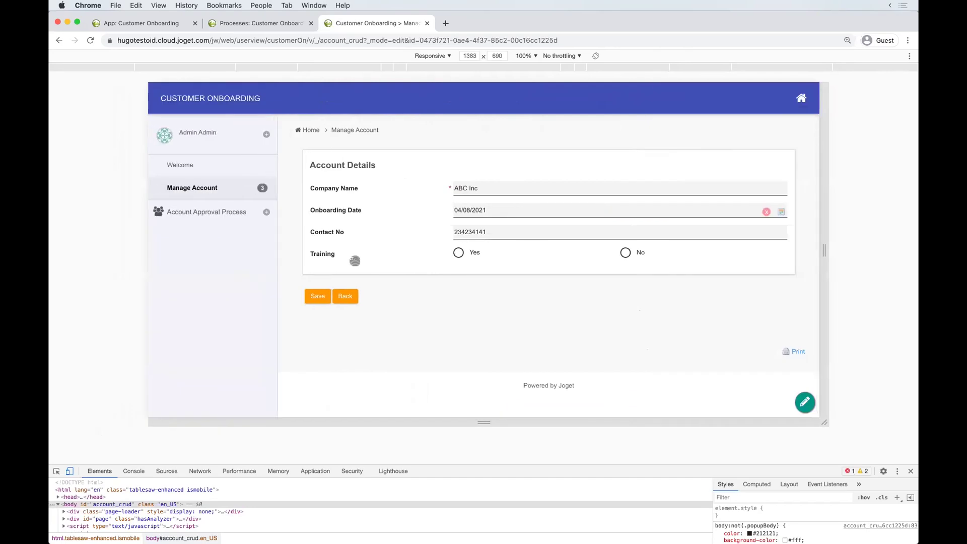
Step: Show the network activity log in enlarged developer tools and reduce the viewport to about 1329 × 611
{"action": "left_click_drag", "start_coordinate": [563, 464], "coordinate": [571, 442]}
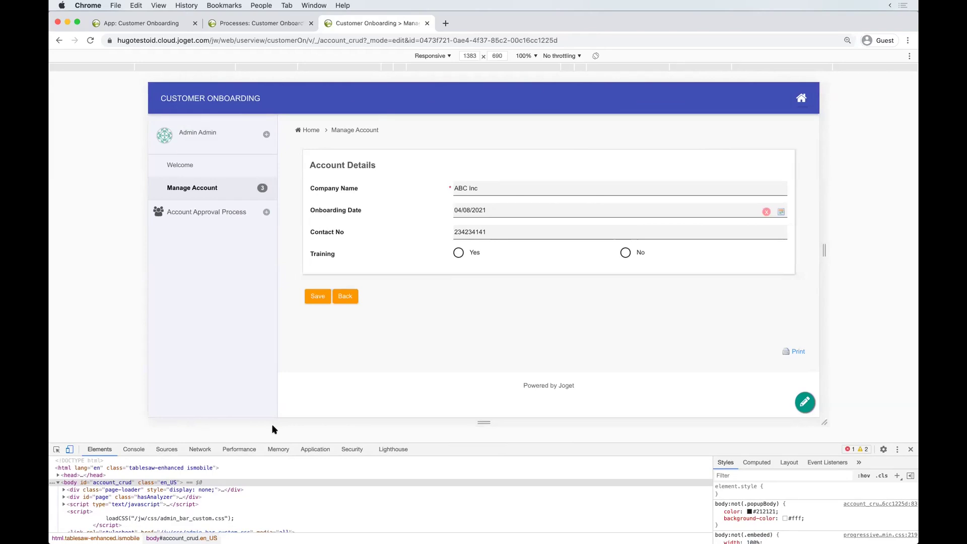
{"action": "left_click", "coordinate": [199, 450]}
{"action": "left_click_drag", "start_coordinate": [510, 446], "coordinate": [509, 404]}
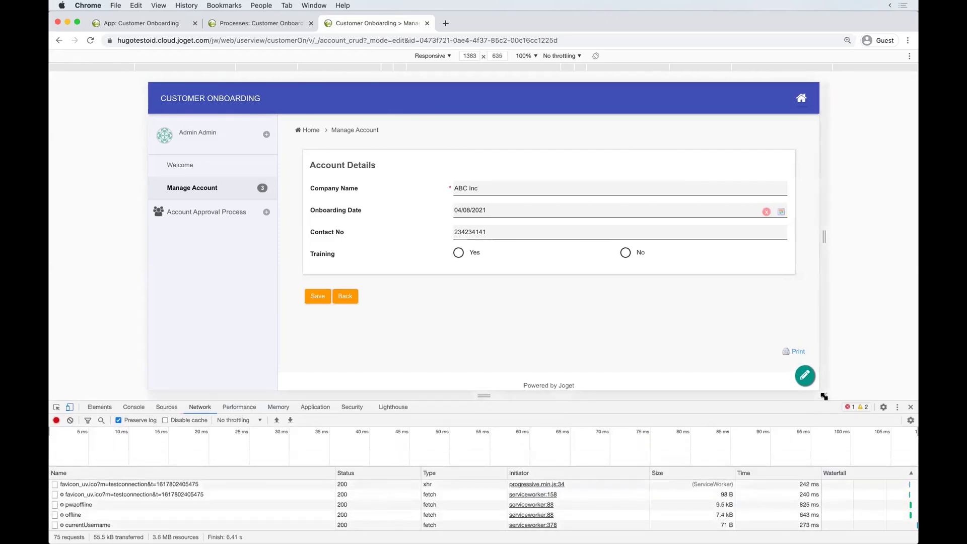
{"action": "left_click_drag", "start_coordinate": [821, 396], "coordinate": [810, 384]}
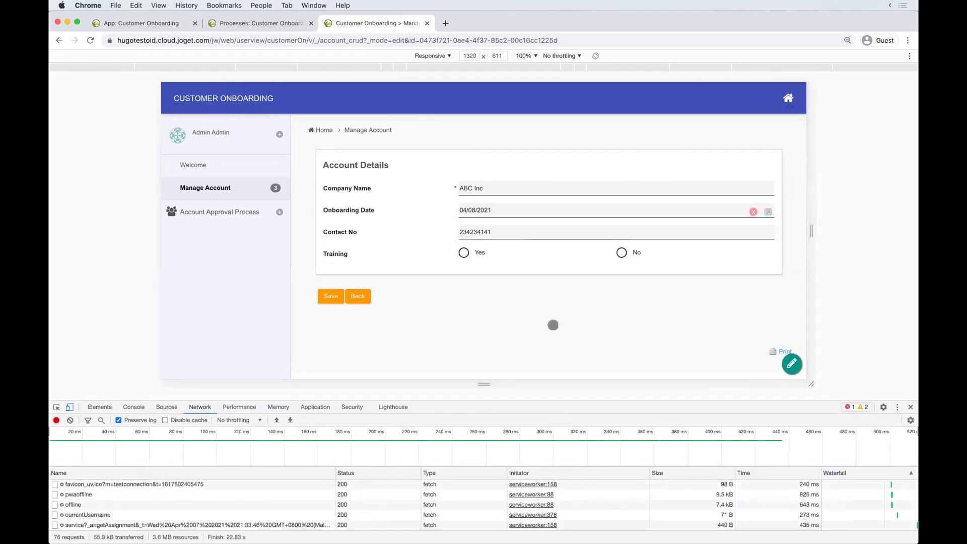
Step: On the Manage Account list, clear the recorded network log and set the network throttling to Offline
{"action": "left_click", "coordinate": [246, 196]}
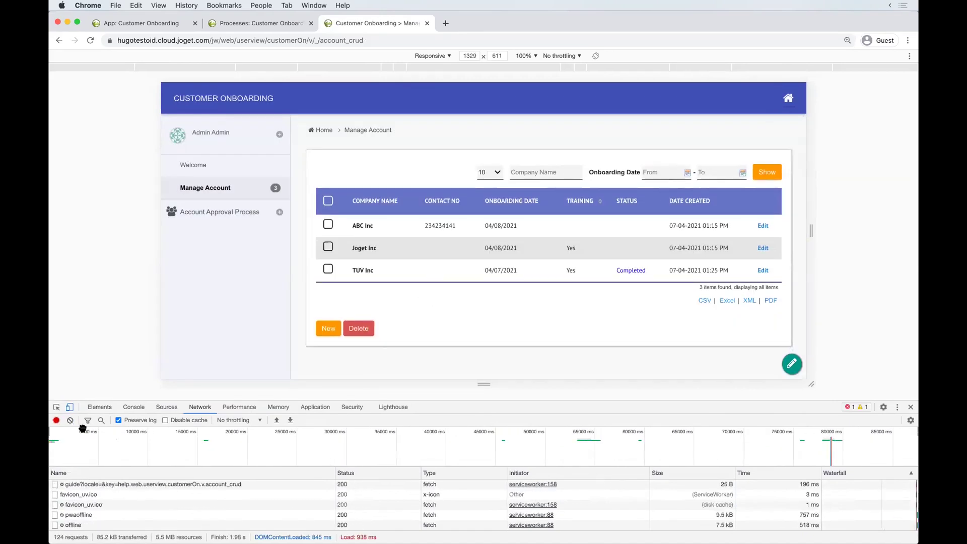
{"action": "left_click", "coordinate": [70, 420]}
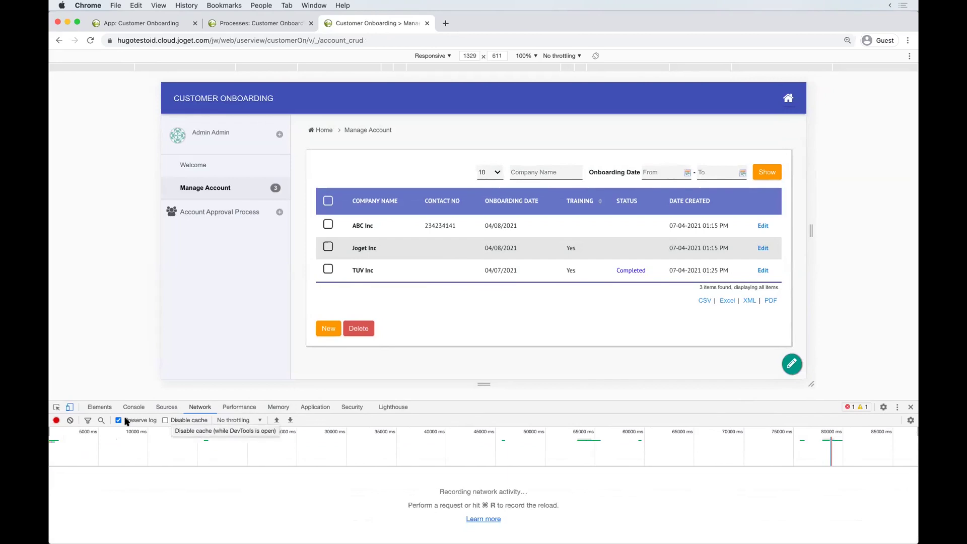
{"action": "left_click", "coordinate": [234, 422]}
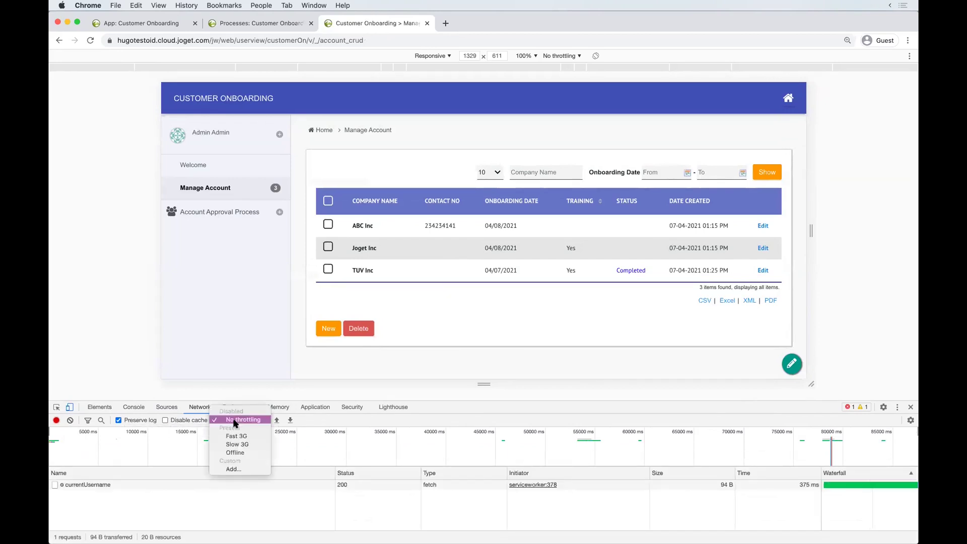
{"action": "left_click", "coordinate": [239, 454]}
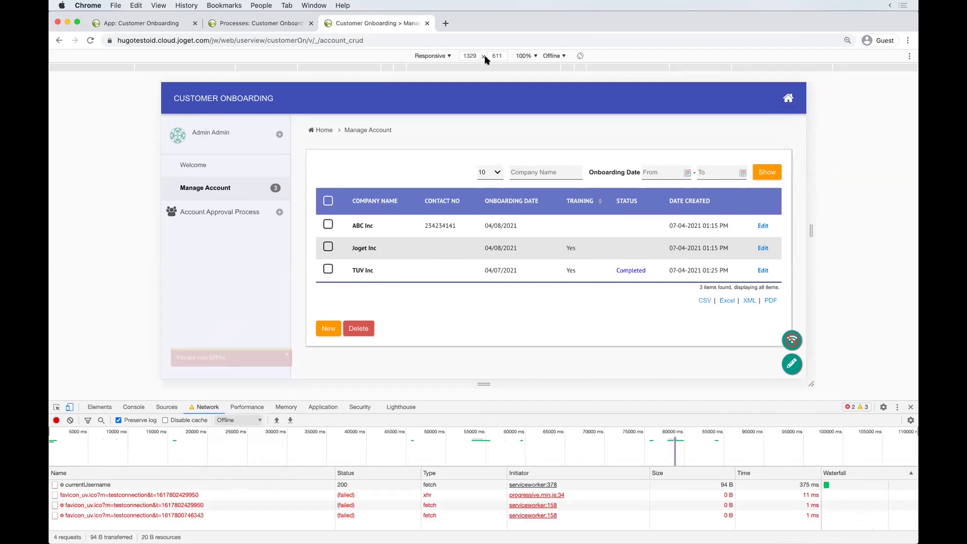
{"action": "left_click", "coordinate": [442, 56]}
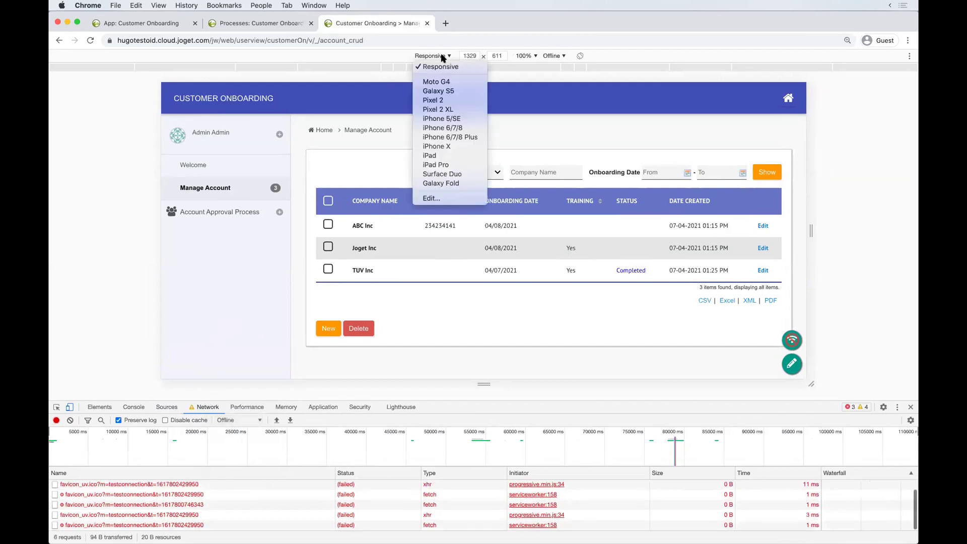
{"action": "left_click", "coordinate": [198, 233]}
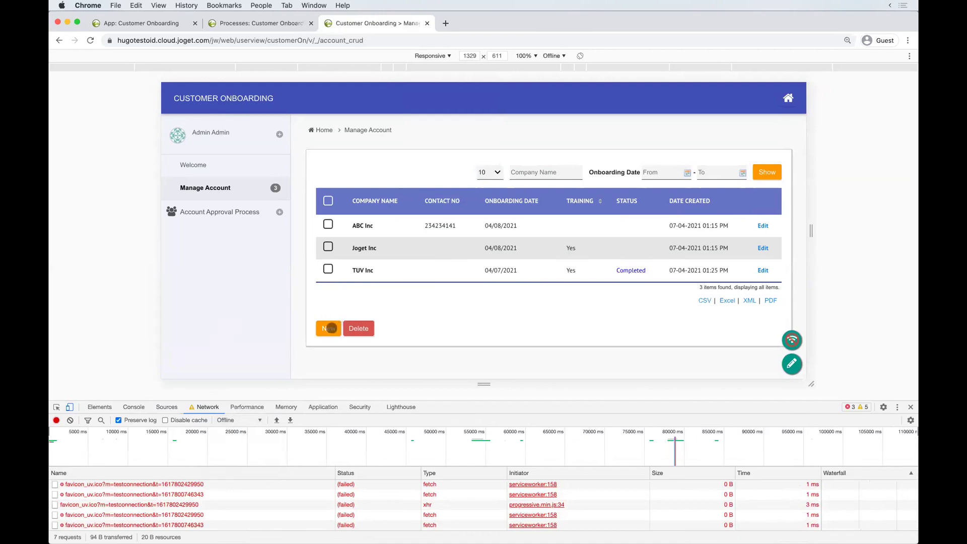
Step: Try to open the new account form while offline, going back to the Manage Account list after each attempt
{"action": "left_click", "coordinate": [331, 328]}
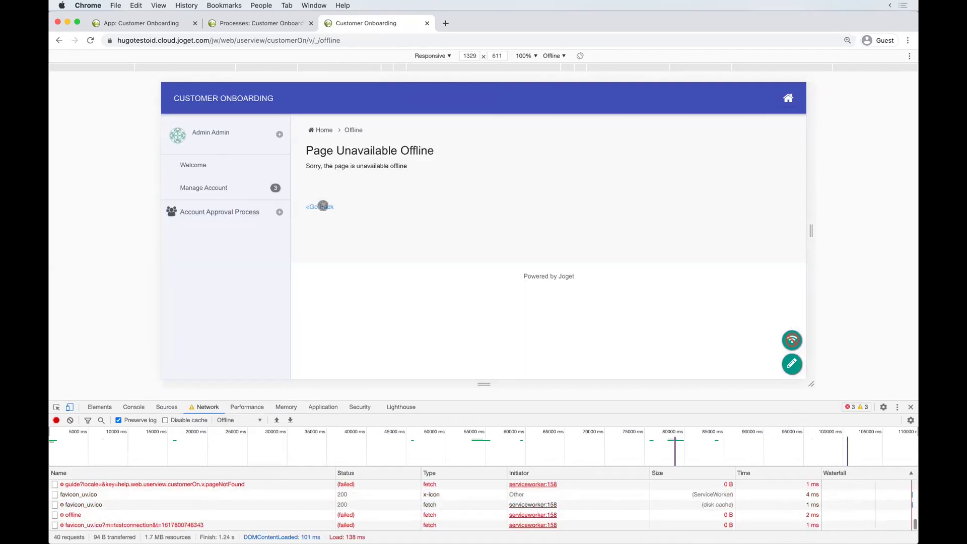
{"action": "left_click", "coordinate": [323, 206]}
{"action": "left_click", "coordinate": [244, 184]}
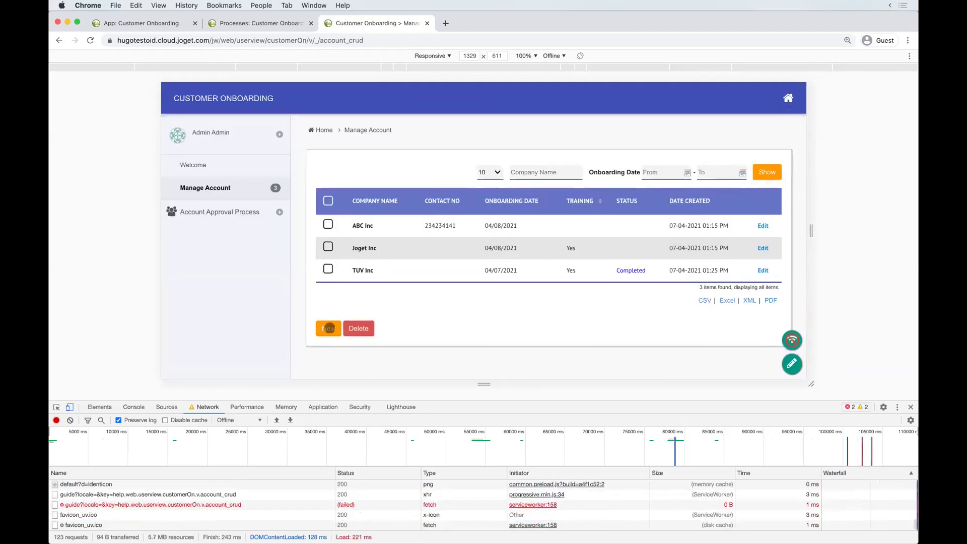
{"action": "left_click", "coordinate": [328, 328]}
{"action": "left_click", "coordinate": [326, 207]}
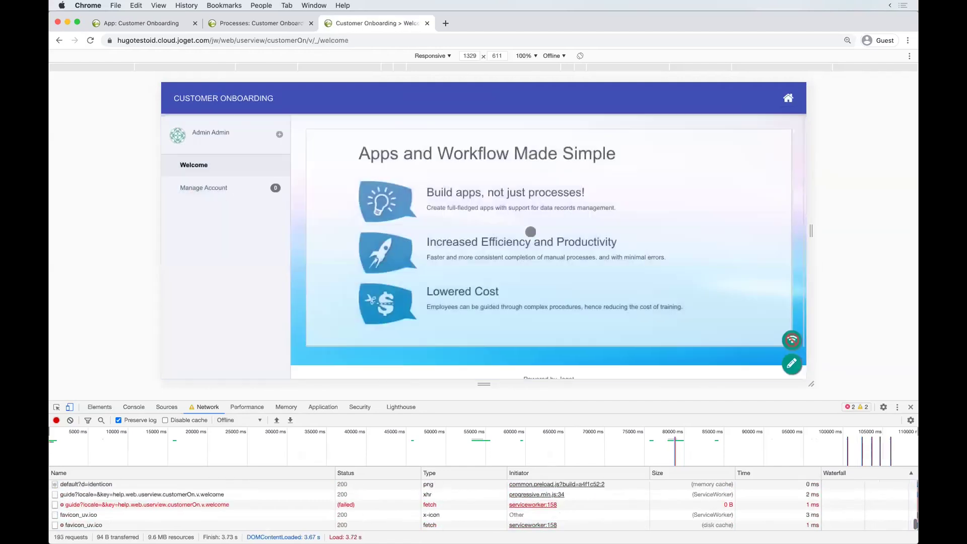
{"action": "left_click", "coordinate": [236, 188]}
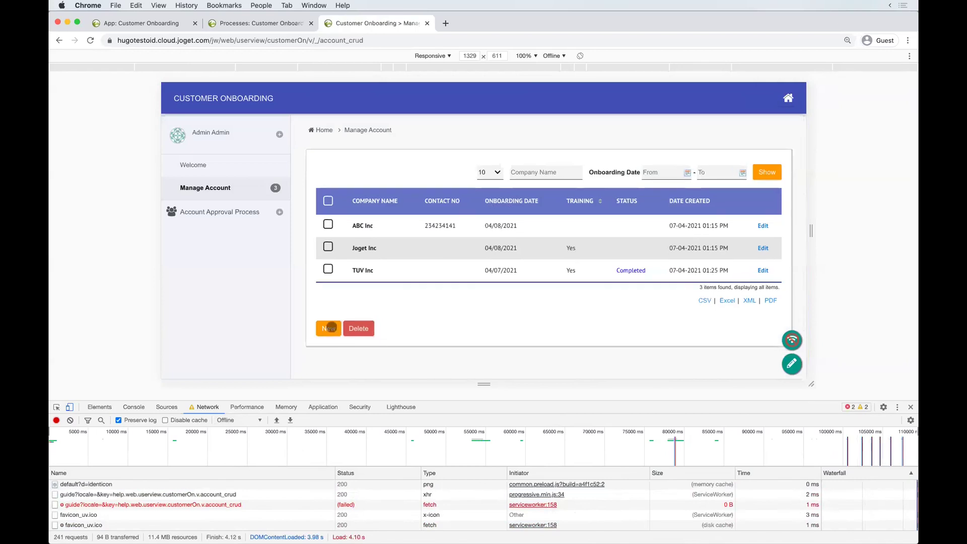
Step: Open the TUV Inc assignment from the Account Approval Process's Approval list and review its account details and comments
{"action": "left_click", "coordinate": [249, 212]}
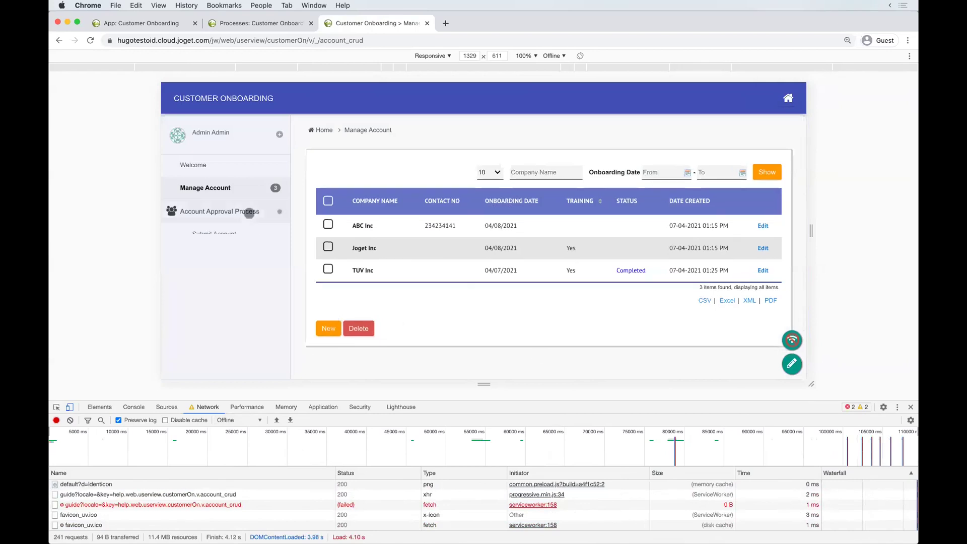
{"action": "left_click", "coordinate": [206, 267]}
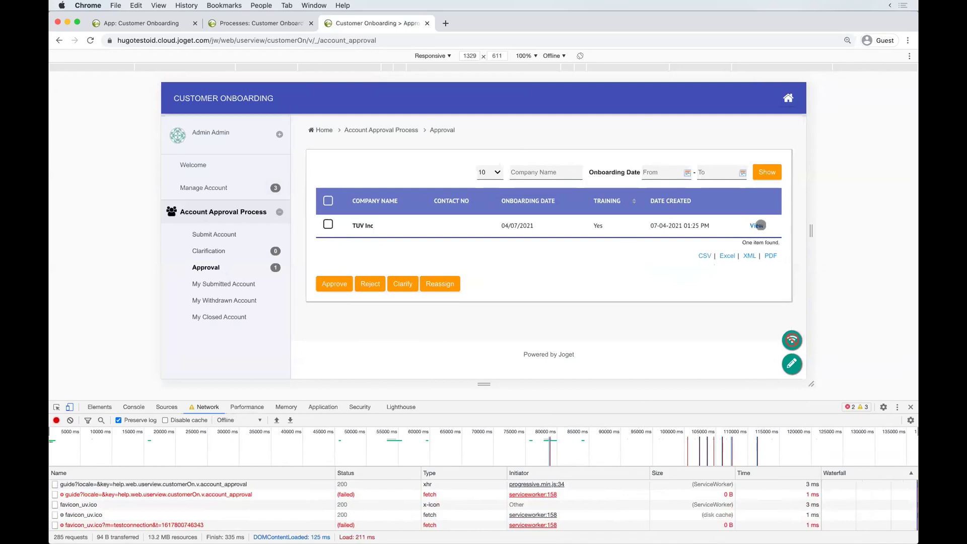
{"action": "left_click", "coordinate": [755, 226]}
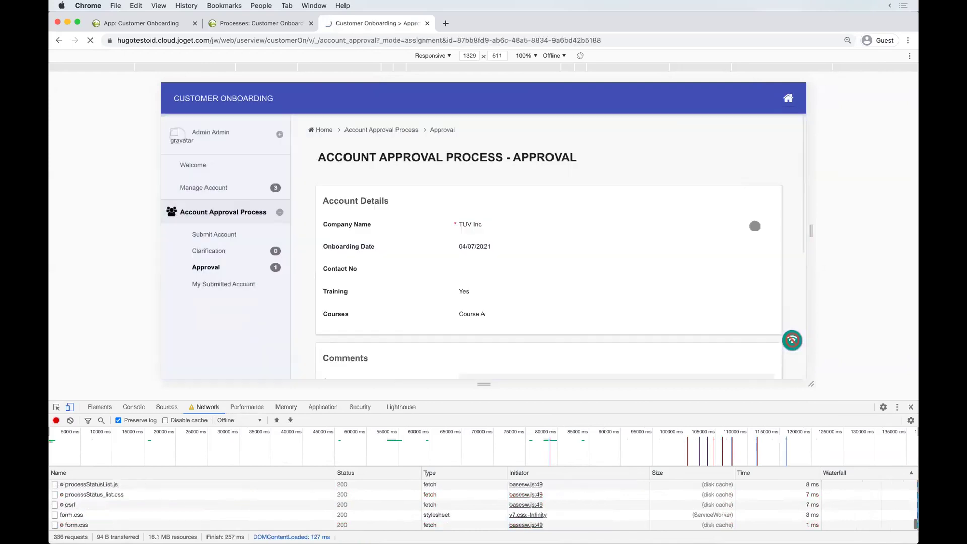
{"action": "scroll", "coordinate": [489, 277], "scroll_direction": "down", "scroll_amount": 5}
{"action": "scroll", "coordinate": [488, 277], "scroll_direction": "up", "scroll_amount": 5}
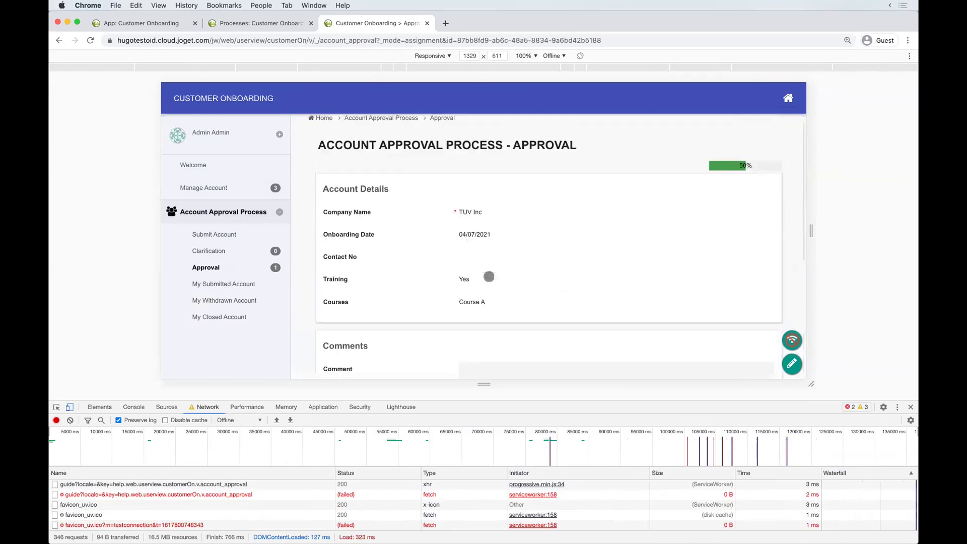
{"action": "scroll", "coordinate": [459, 244], "scroll_direction": "down", "scroll_amount": 5}
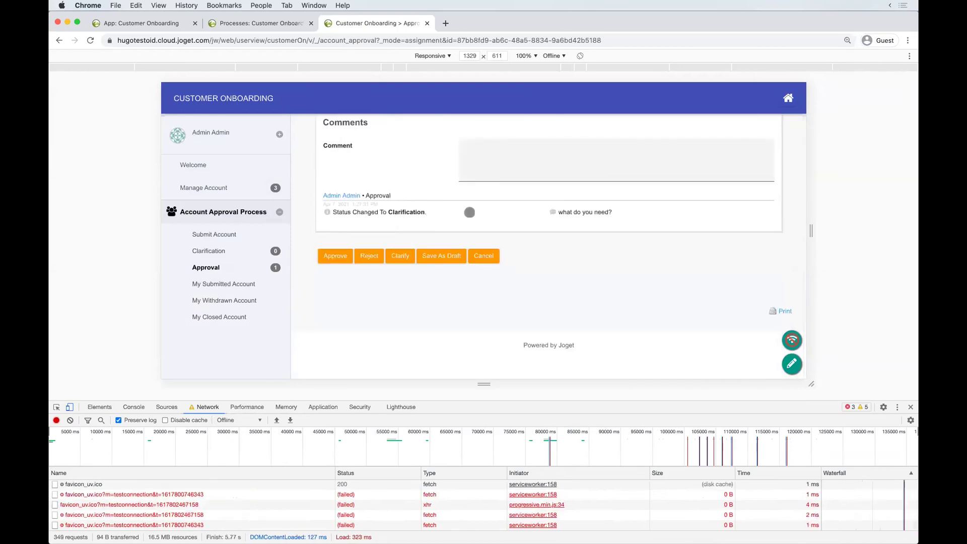
{"action": "scroll", "coordinate": [470, 212], "scroll_direction": "up", "scroll_amount": 5}
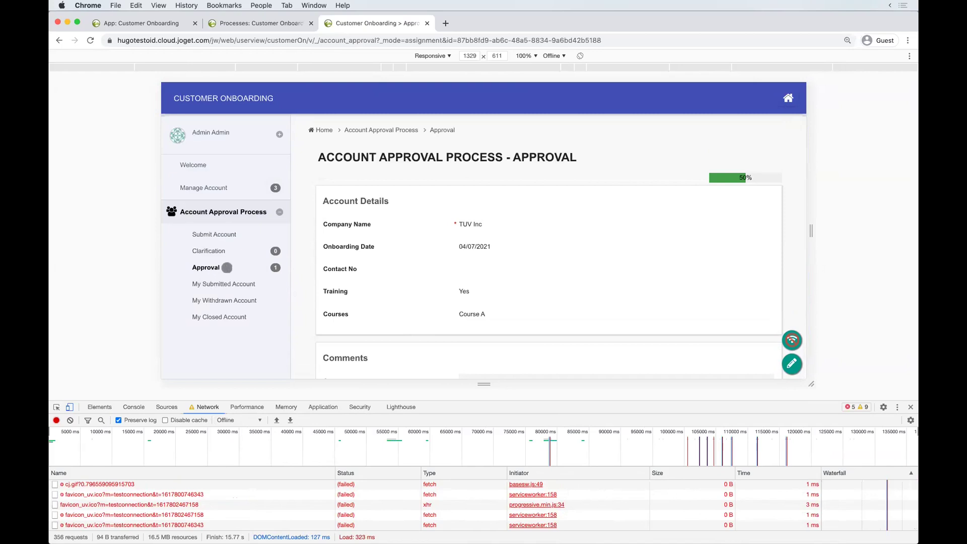
{"action": "scroll", "coordinate": [500, 272], "scroll_direction": "down", "scroll_amount": 1}
{"action": "scroll", "coordinate": [500, 273], "scroll_direction": "down", "scroll_amount": 1}
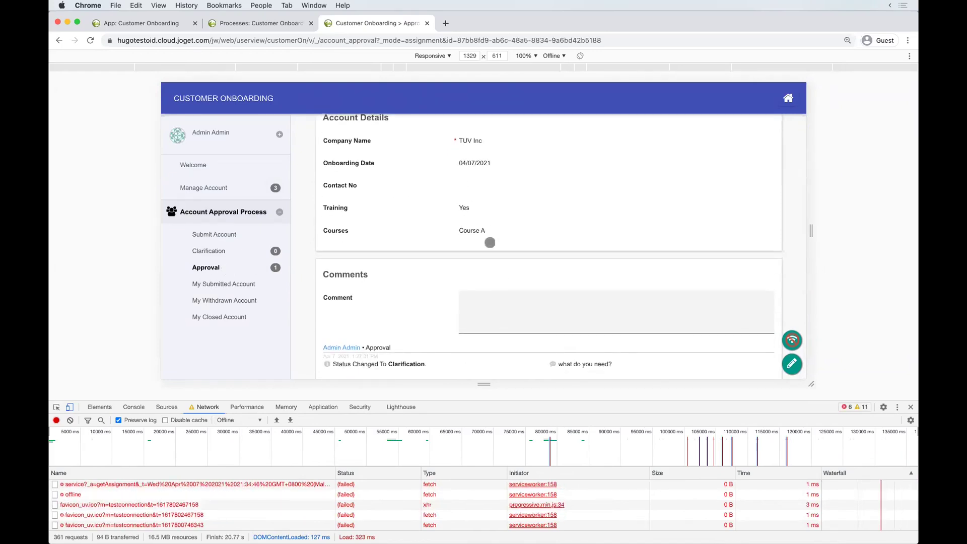
{"action": "scroll", "coordinate": [489, 243], "scroll_direction": "up", "scroll_amount": 2}
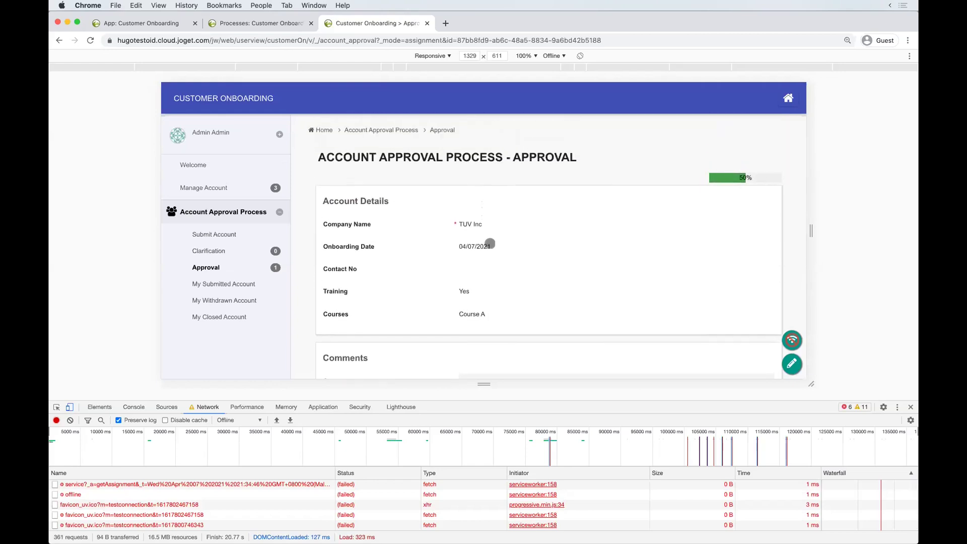
Step: Enter the comment "go ahead" on the TUV Inc approval form and approve the account while offline
{"action": "scroll", "coordinate": [490, 244], "scroll_direction": "down", "scroll_amount": 3}
{"action": "left_click", "coordinate": [514, 297]}
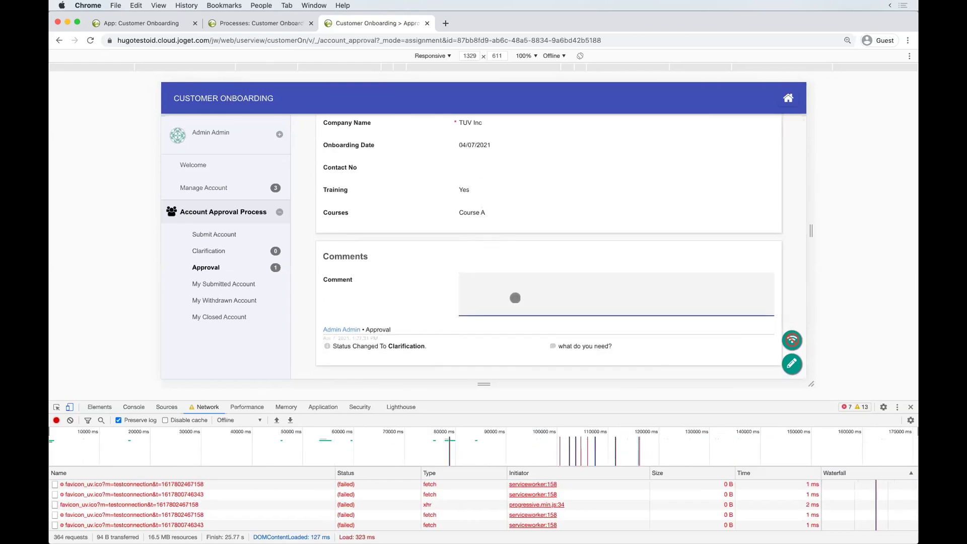
{"action": "type", "text": "go ahead"}
{"action": "scroll", "coordinate": [535, 304], "scroll_direction": "down", "scroll_amount": 2}
{"action": "scroll", "coordinate": [535, 304], "scroll_direction": "up", "scroll_amount": 3}
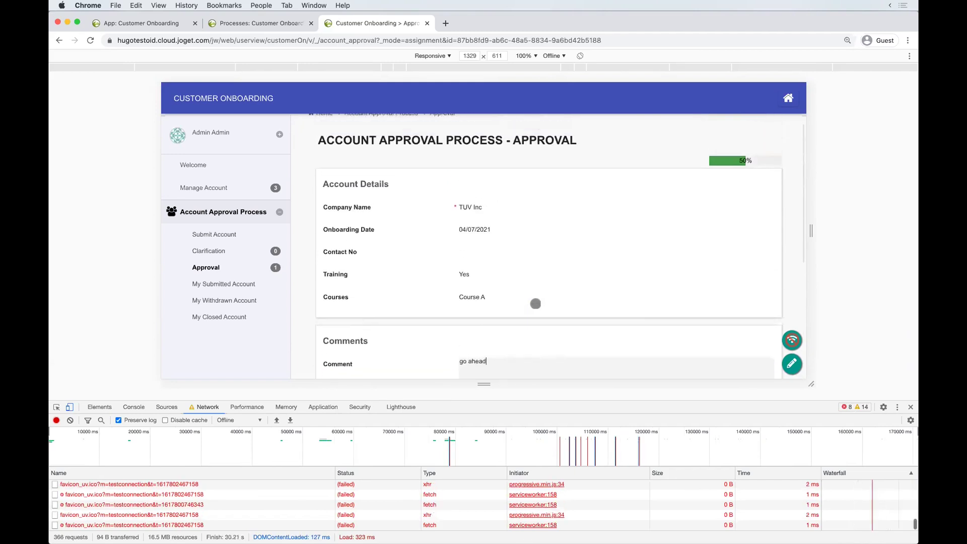
{"action": "scroll", "coordinate": [536, 303], "scroll_direction": "down", "scroll_amount": 2}
{"action": "scroll", "coordinate": [535, 304], "scroll_direction": "down", "scroll_amount": 5}
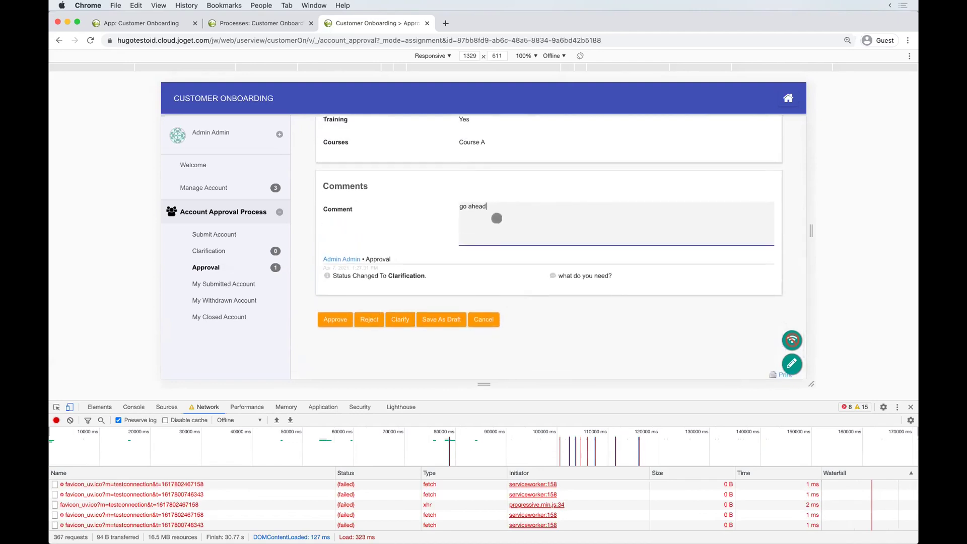
{"action": "scroll", "coordinate": [497, 218], "scroll_direction": "up", "scroll_amount": 7}
{"action": "scroll", "coordinate": [496, 251], "scroll_direction": "down", "scroll_amount": 6}
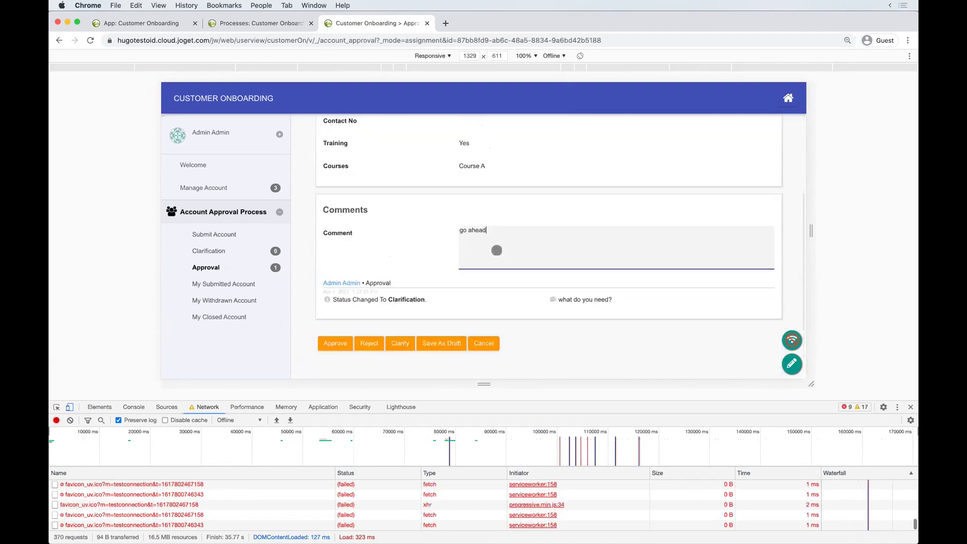
{"action": "left_click", "coordinate": [333, 339]}
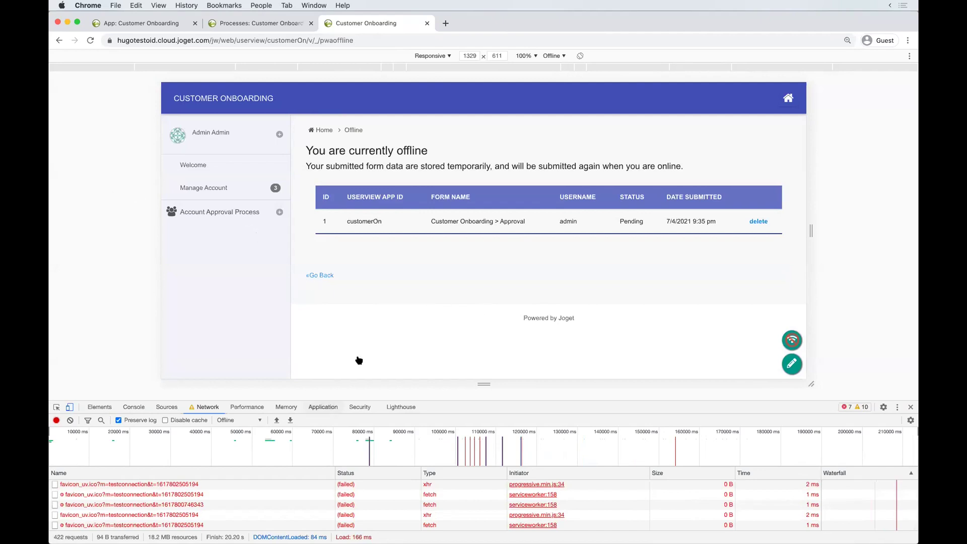
Step: Restore the connection to No throttling and check the TUV Inc status and the approval process's pending items
{"action": "left_click", "coordinate": [248, 421]}
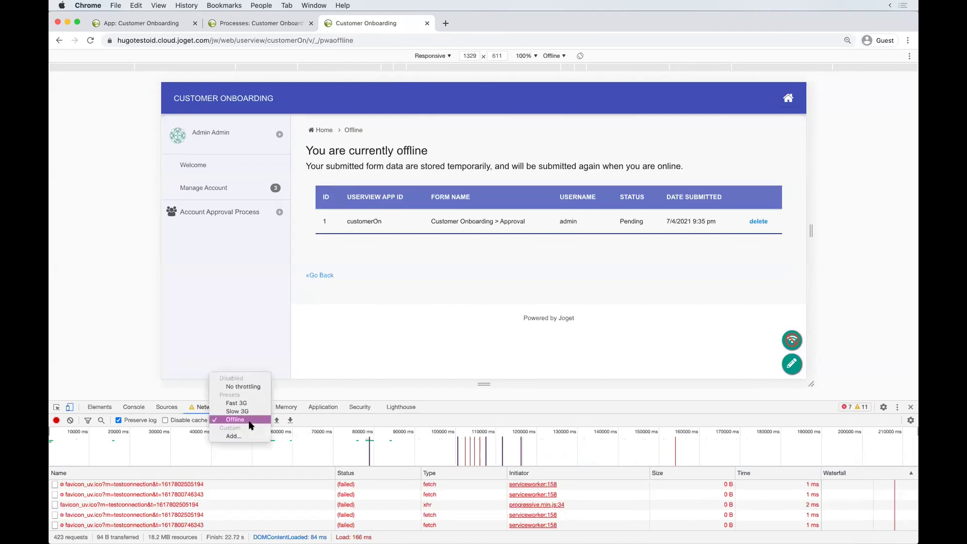
{"action": "left_click", "coordinate": [235, 388]}
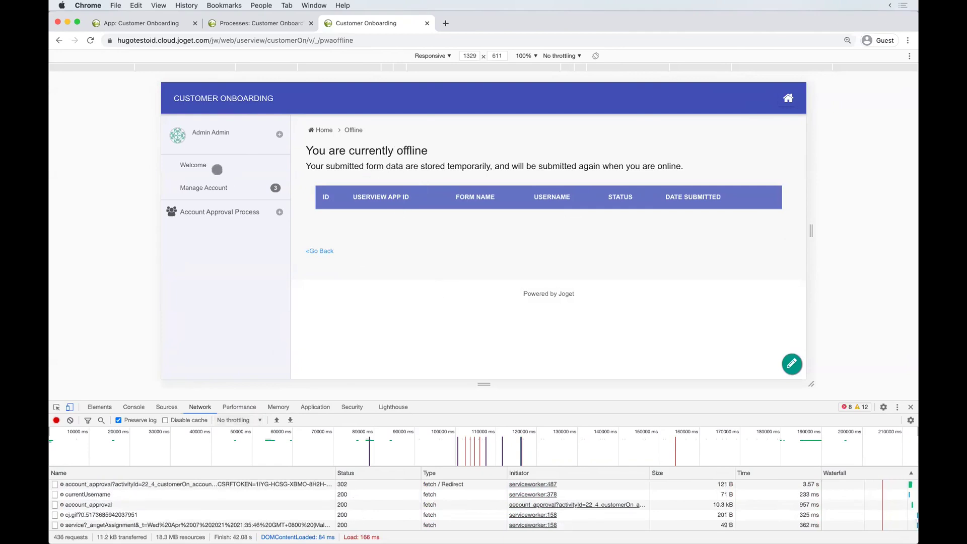
{"action": "left_click", "coordinate": [214, 188]}
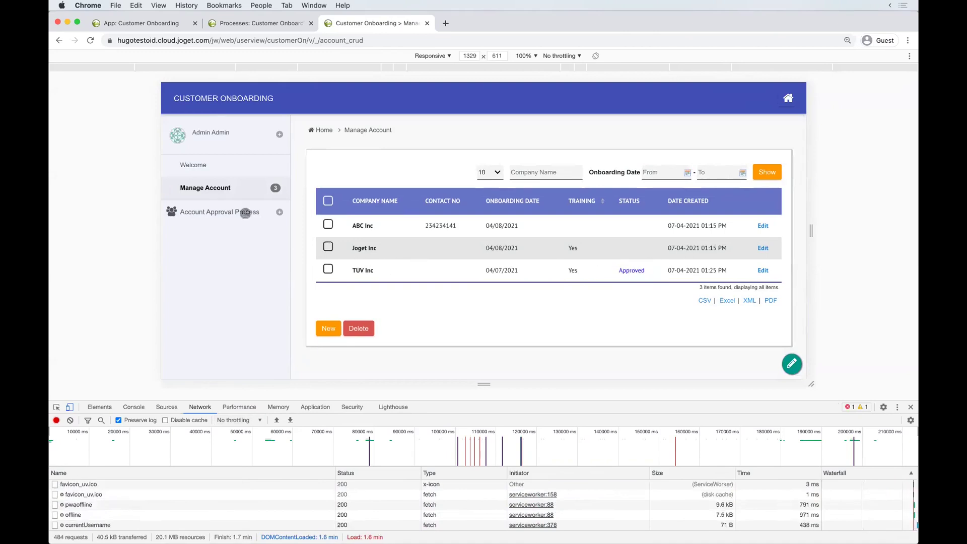
{"action": "left_click", "coordinate": [246, 213]}
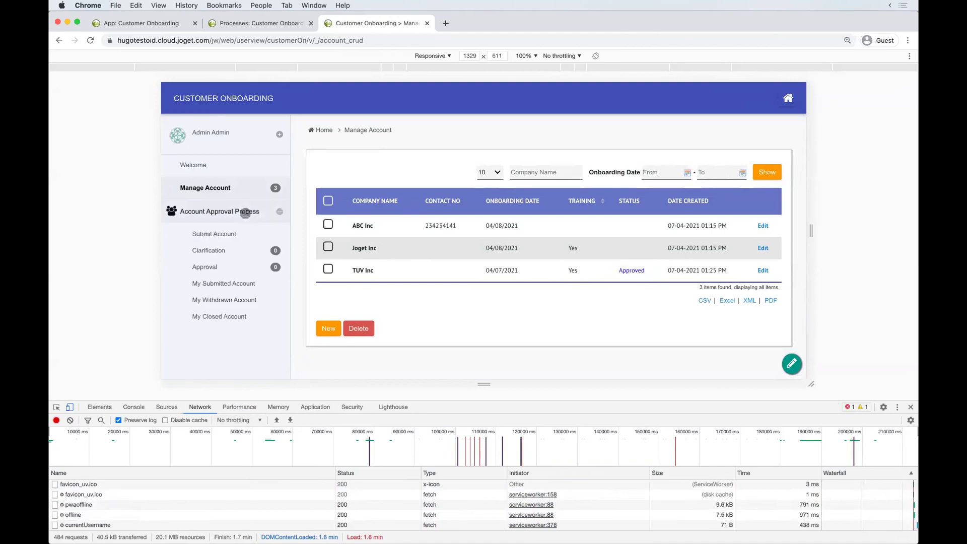
Step: Check My Submitted Account, then open TUV Inc from My Closed Account and review its account details and comments
{"action": "left_click", "coordinate": [237, 283]}
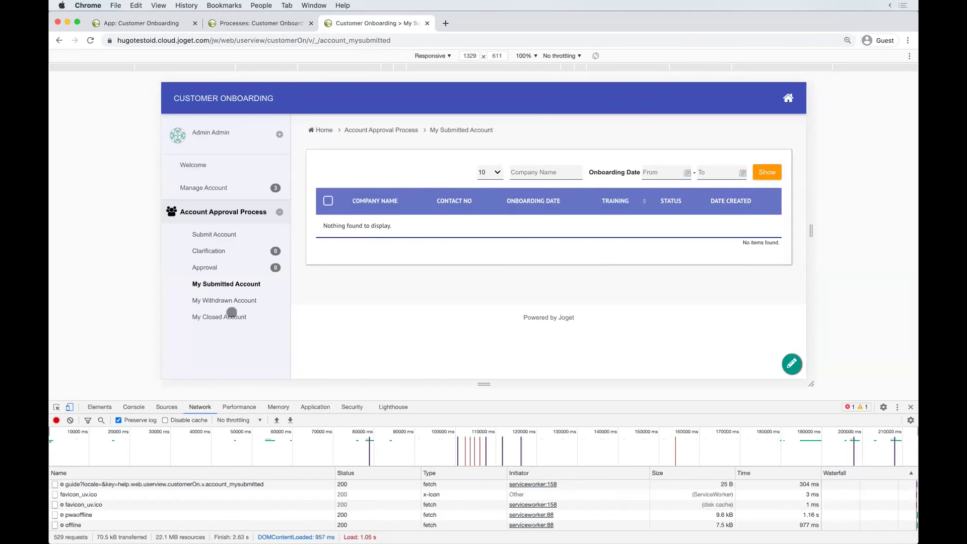
{"action": "left_click", "coordinate": [230, 317]}
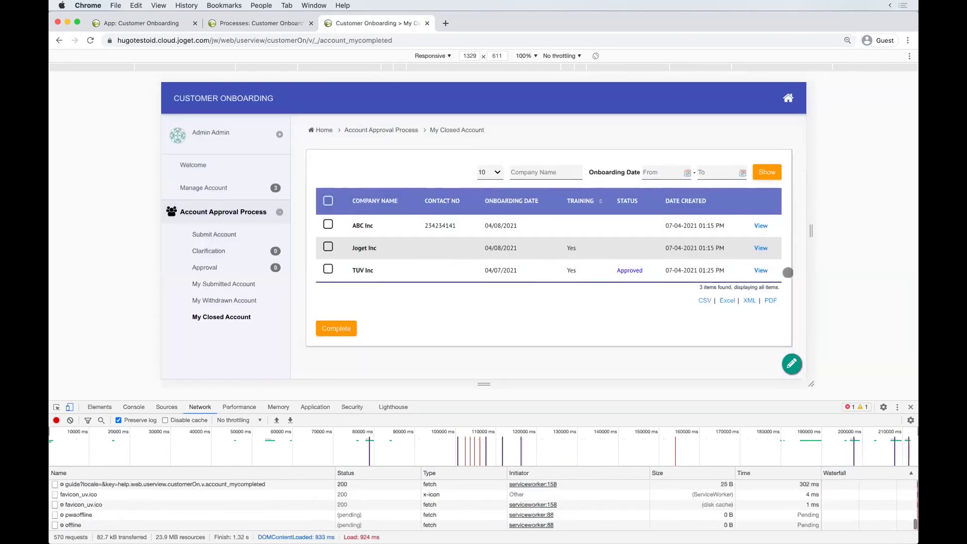
{"action": "left_click", "coordinate": [762, 271]}
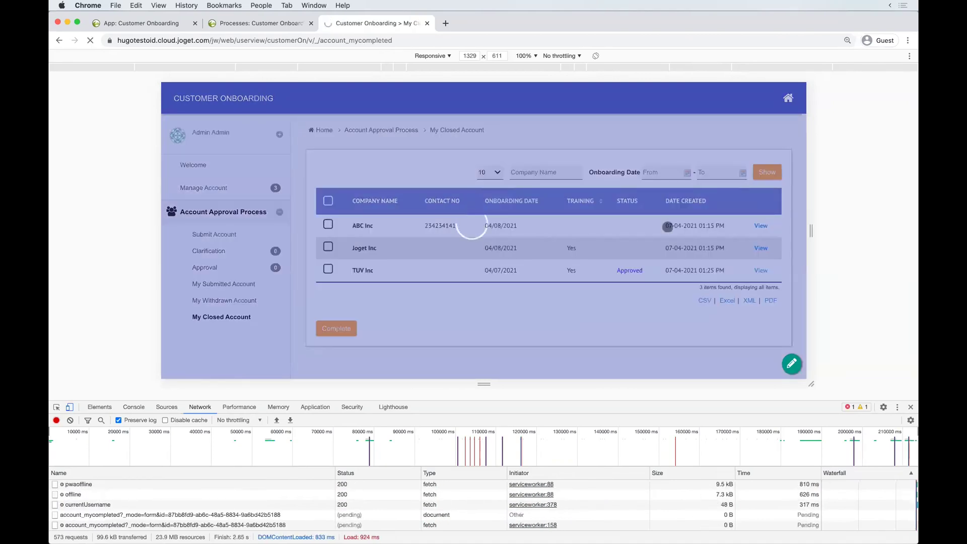
{"action": "scroll", "coordinate": [612, 259], "scroll_direction": "down", "scroll_amount": 3}
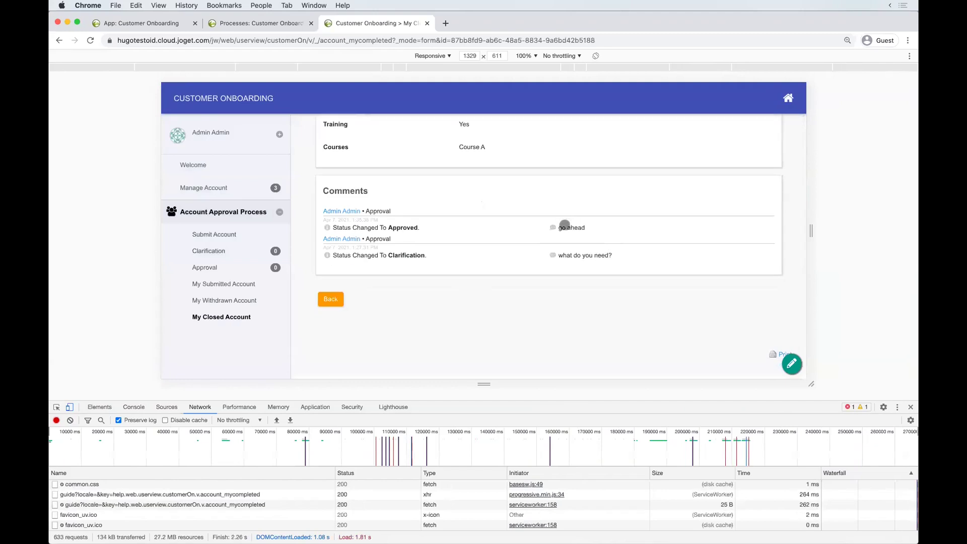
{"action": "scroll", "coordinate": [594, 230], "scroll_direction": "up", "scroll_amount": 1}
{"action": "scroll", "coordinate": [594, 229], "scroll_direction": "up", "scroll_amount": 4}
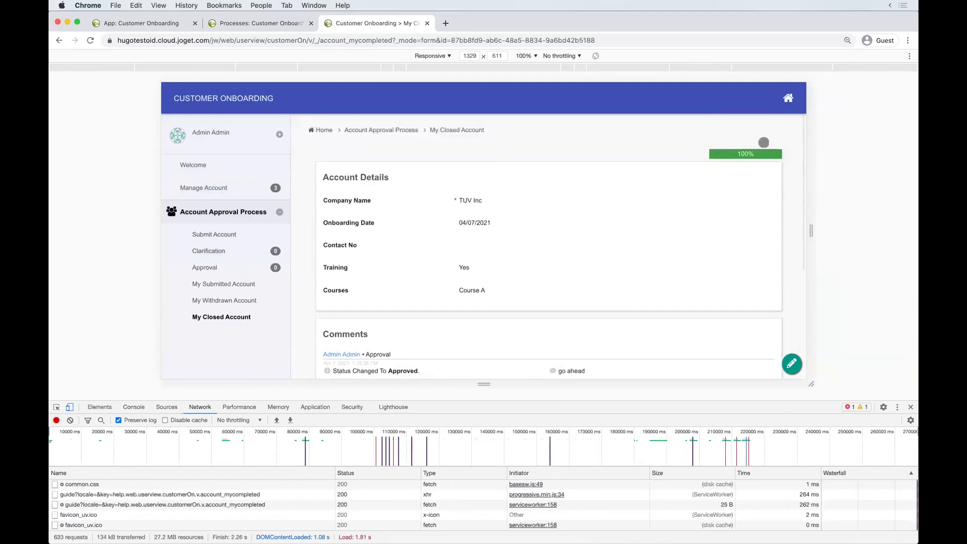
Step: Review the stage-by-stage approval history of TUV Inc behind its completion progress bar, then dismiss it
{"action": "left_click", "coordinate": [754, 146]}
{"action": "scroll", "coordinate": [688, 275], "scroll_direction": "down", "scroll_amount": 2}
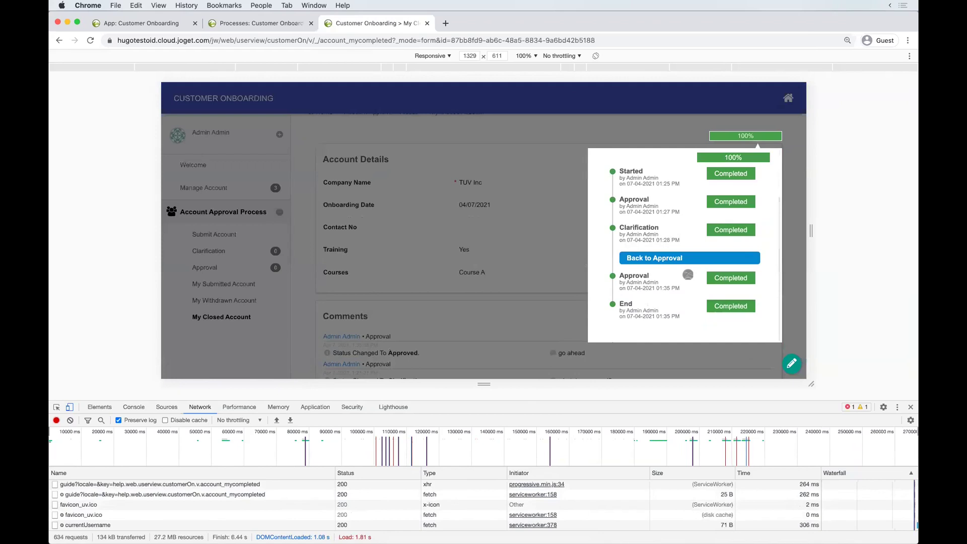
{"action": "left_click", "coordinate": [547, 233]}
Step: Close the developer tools, turn on Quick Edit on the Manage Account page and open List - Account in the Datalist Builder
{"action": "left_click", "coordinate": [911, 406]}
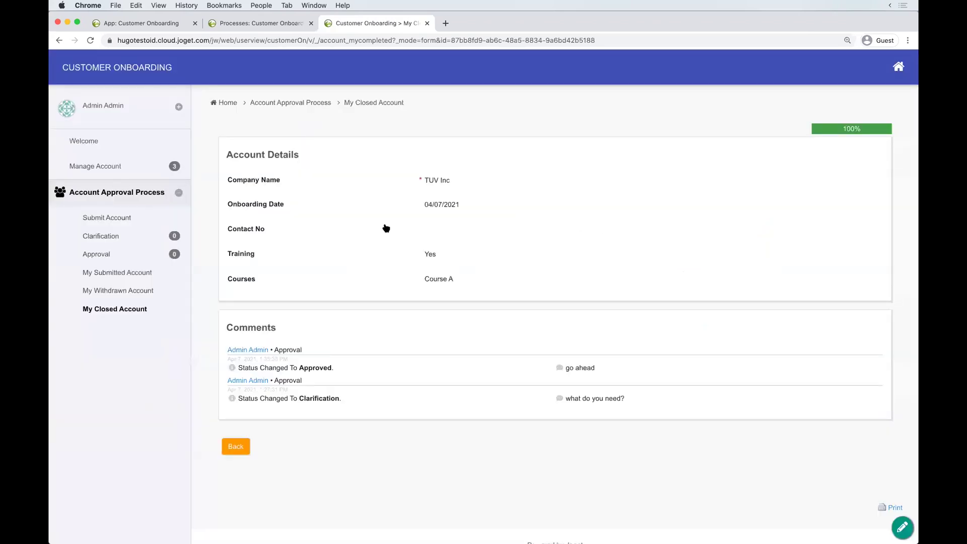
{"action": "left_click", "coordinate": [141, 165]}
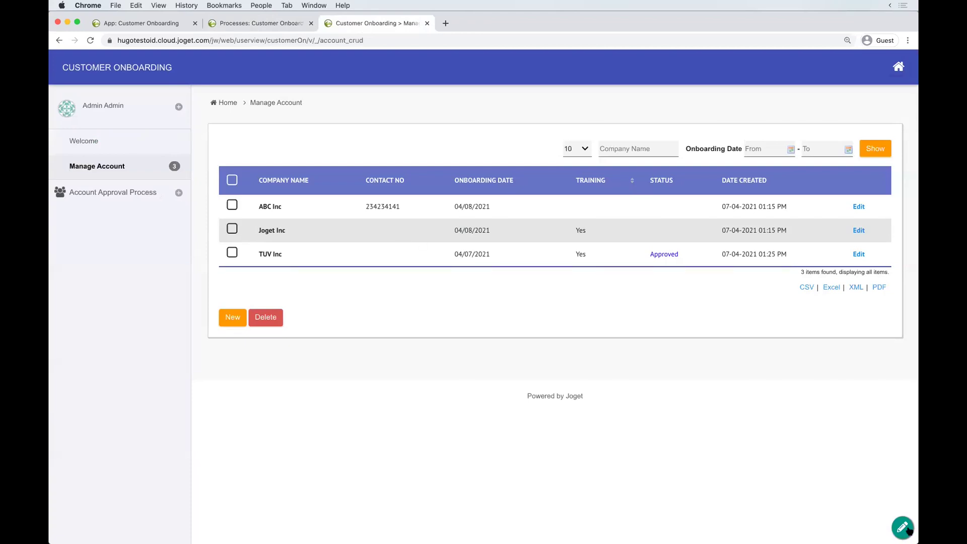
{"action": "left_click", "coordinate": [909, 530]}
{"action": "left_click", "coordinate": [409, 536]}
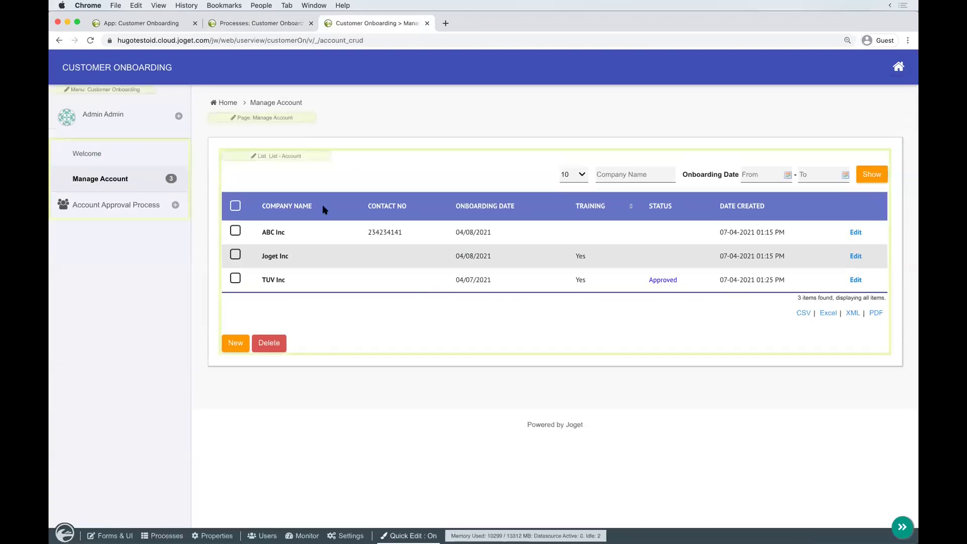
{"action": "left_click", "coordinate": [275, 158]}
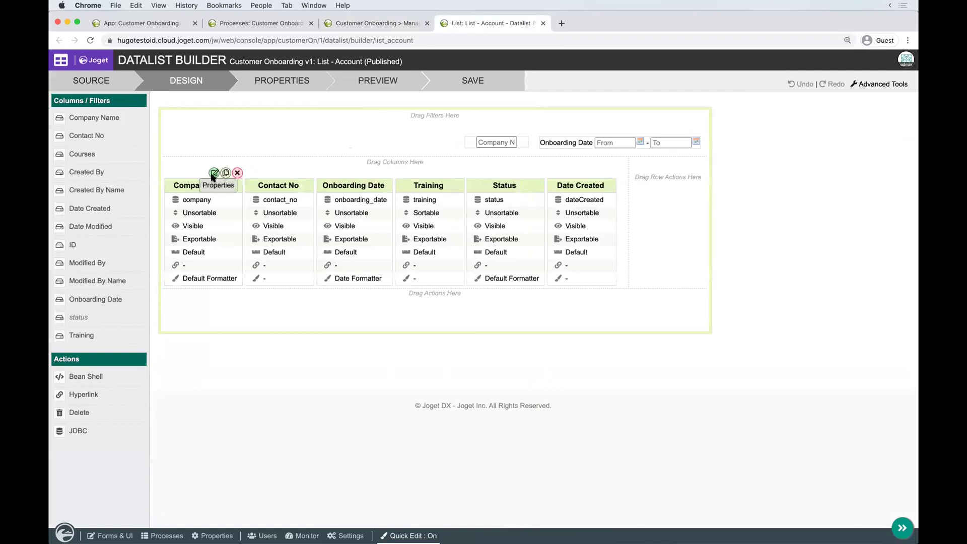
Step: Open the Company Name column's properties, shrink and move the dialog aside, and map the column's action to Hyperlink
{"action": "left_click", "coordinate": [213, 173]}
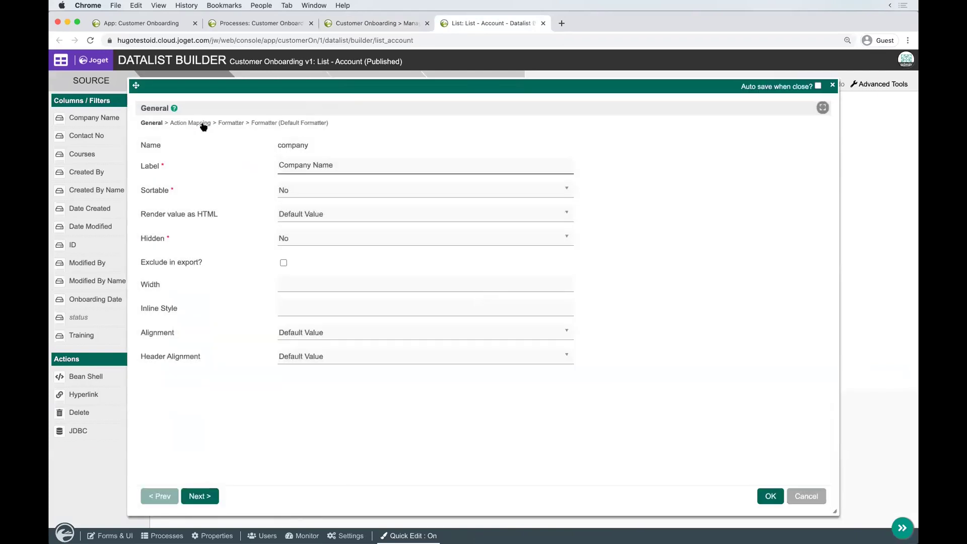
{"action": "left_click", "coordinate": [203, 123]}
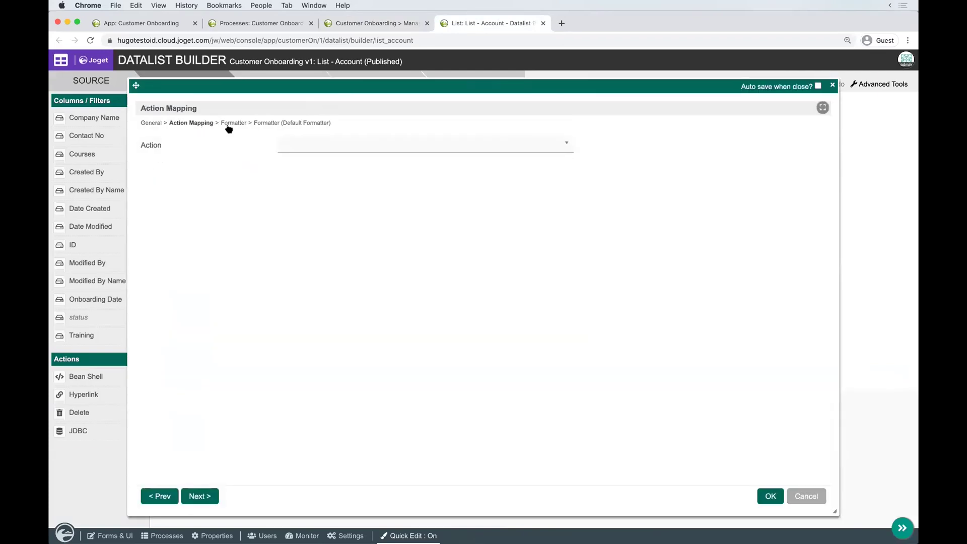
{"action": "left_click", "coordinate": [162, 123]}
{"action": "left_click", "coordinate": [199, 124]}
{"action": "left_click_drag", "start_coordinate": [838, 510], "coordinate": [512, 488]}
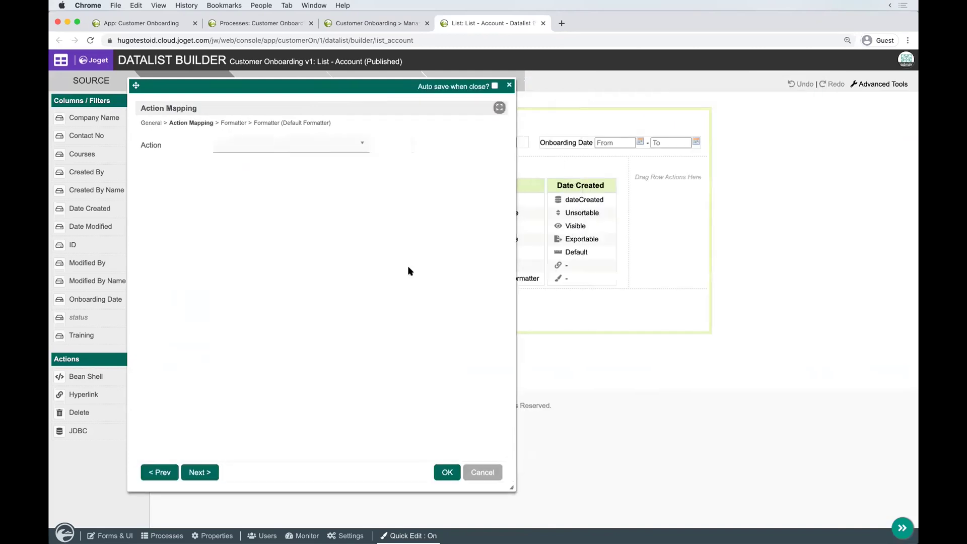
{"action": "left_click_drag", "start_coordinate": [336, 92], "coordinate": [659, 89]}
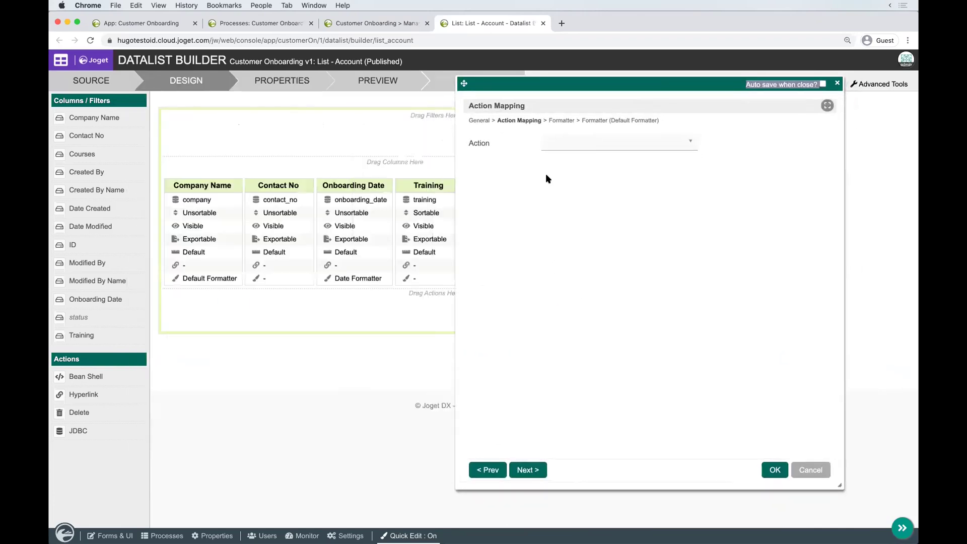
{"action": "left_click", "coordinate": [585, 143]}
{"action": "left_click", "coordinate": [577, 191]}
{"action": "left_click", "coordinate": [566, 121]}
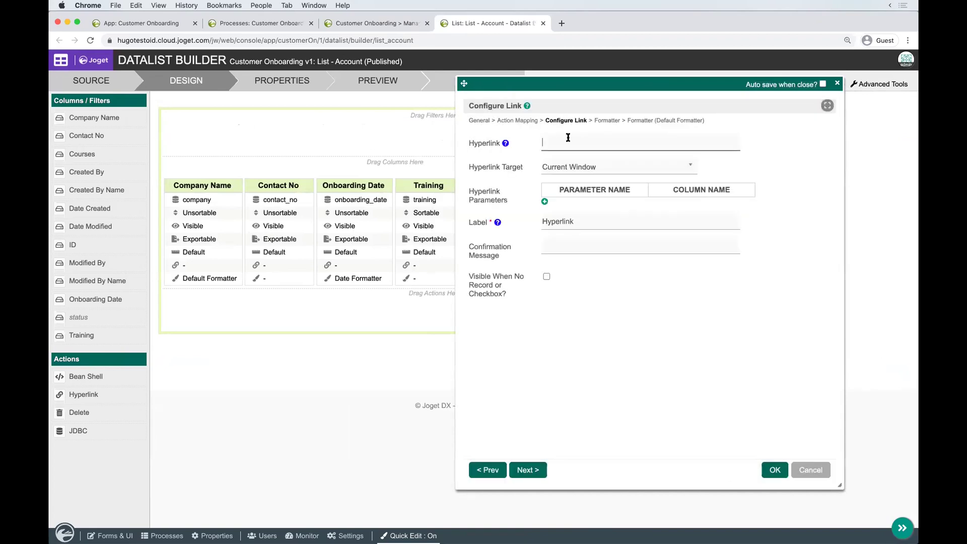
{"action": "type", "text": "https://www.google.com"}
{"action": "left_click", "coordinate": [544, 201]}
{"action": "type", "text": "s"}
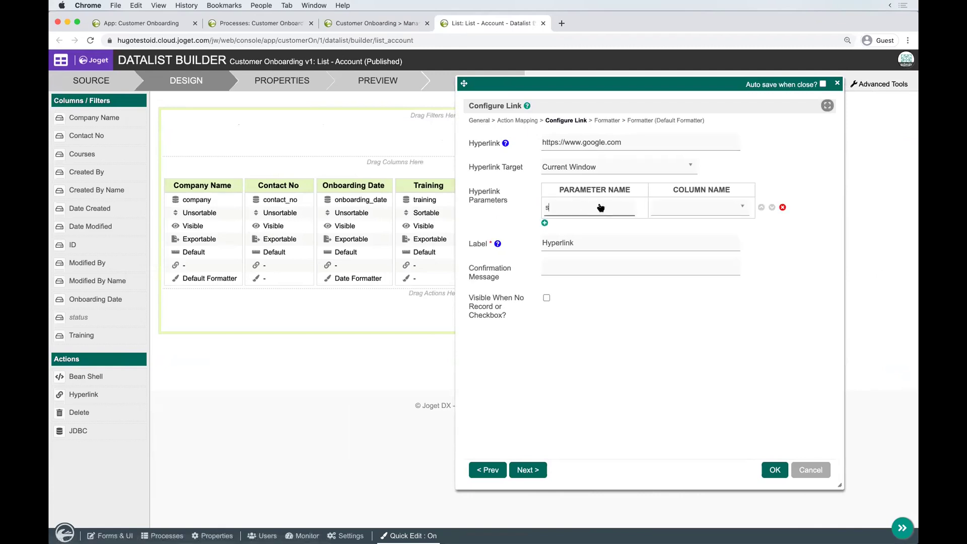
{"action": "left_click", "coordinate": [683, 210]}
{"action": "left_click", "coordinate": [686, 243]}
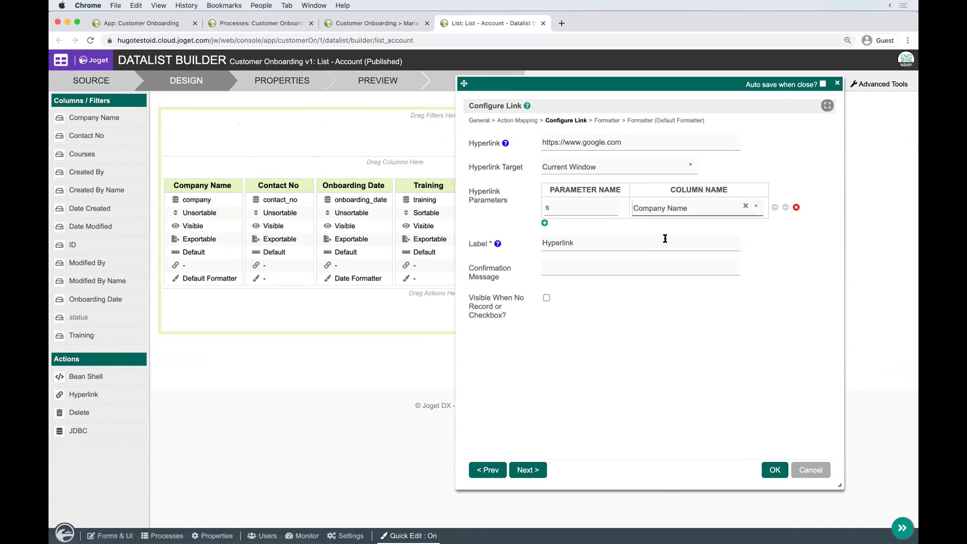
{"action": "left_click", "coordinate": [774, 470]}
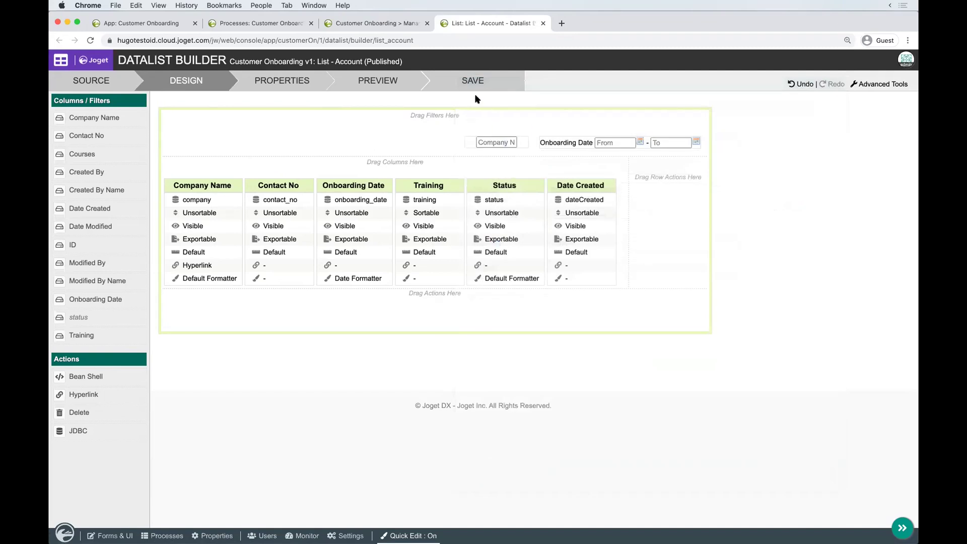
Step: Reload the Manage Account page, open the Joget Inc link in a new tab and inspect the parameter passed in its URL
{"action": "left_click", "coordinate": [384, 25]}
{"action": "key", "text": "super+r"}
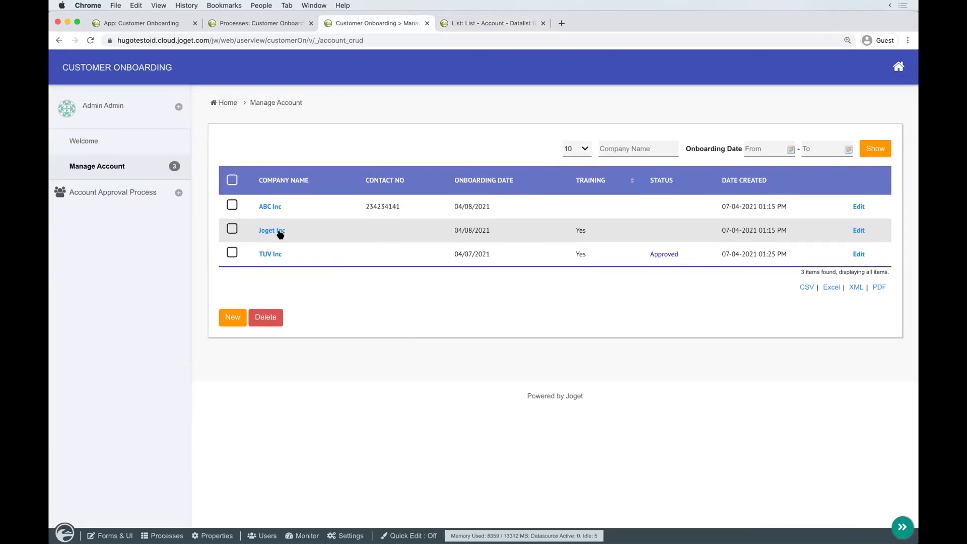
{"action": "right_click", "coordinate": [279, 233]}
{"action": "left_click", "coordinate": [352, 236]}
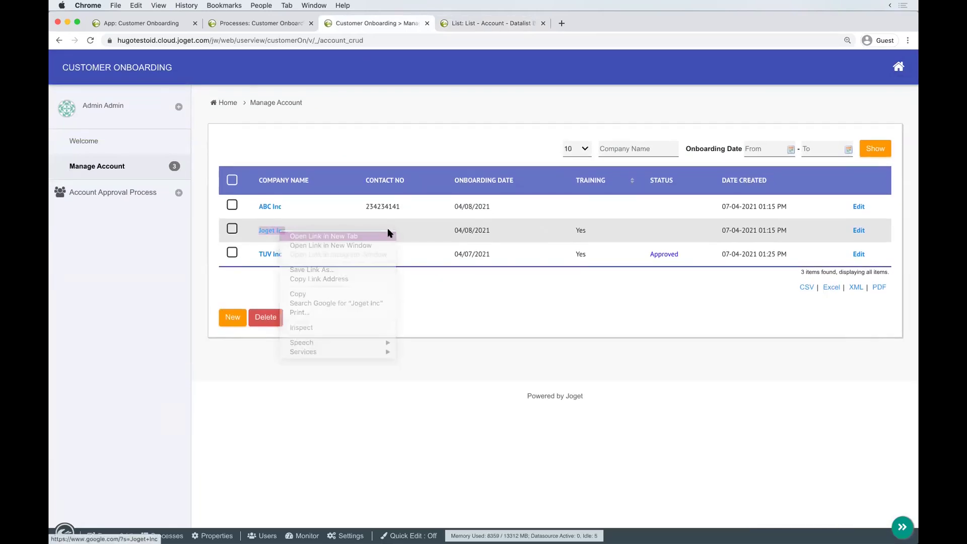
{"action": "left_click", "coordinate": [574, 24]}
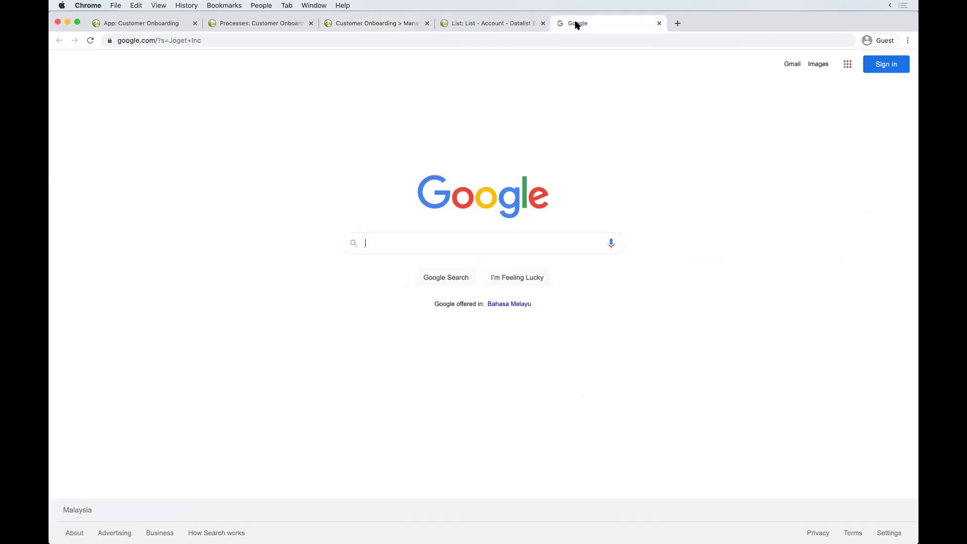
{"action": "left_click", "coordinate": [253, 42]}
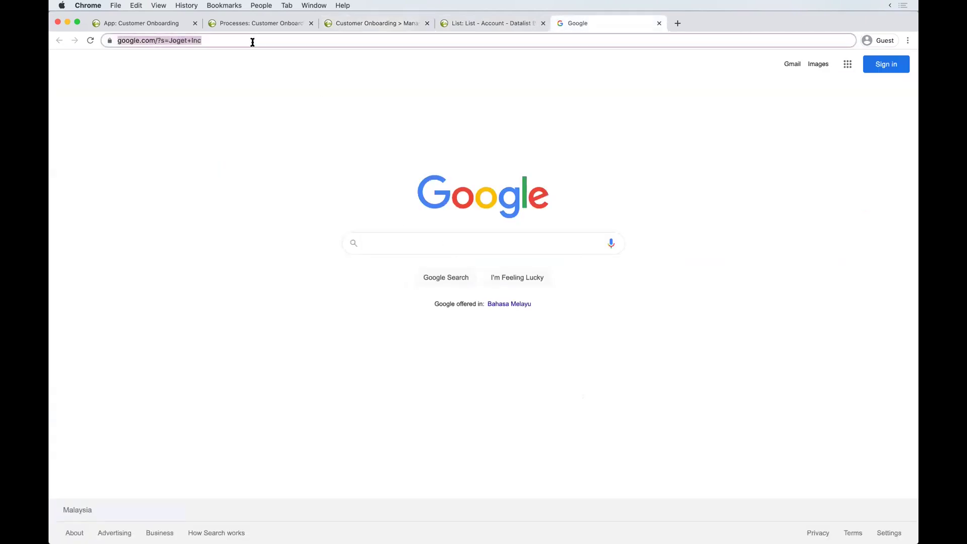
{"action": "left_click", "coordinate": [212, 40]}
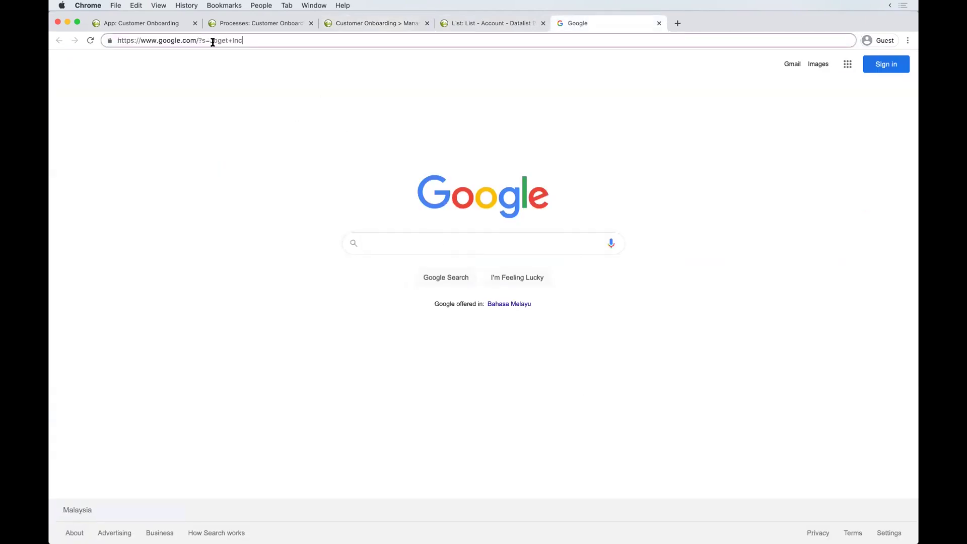
{"action": "left_click_drag", "start_coordinate": [257, 40], "coordinate": [197, 43]}
Step: Search Google for "joget inc", inspect the query parameter name in the results URL, and close the tab
{"action": "left_click", "coordinate": [409, 243]}
{"action": "type", "text": "joget inc"}
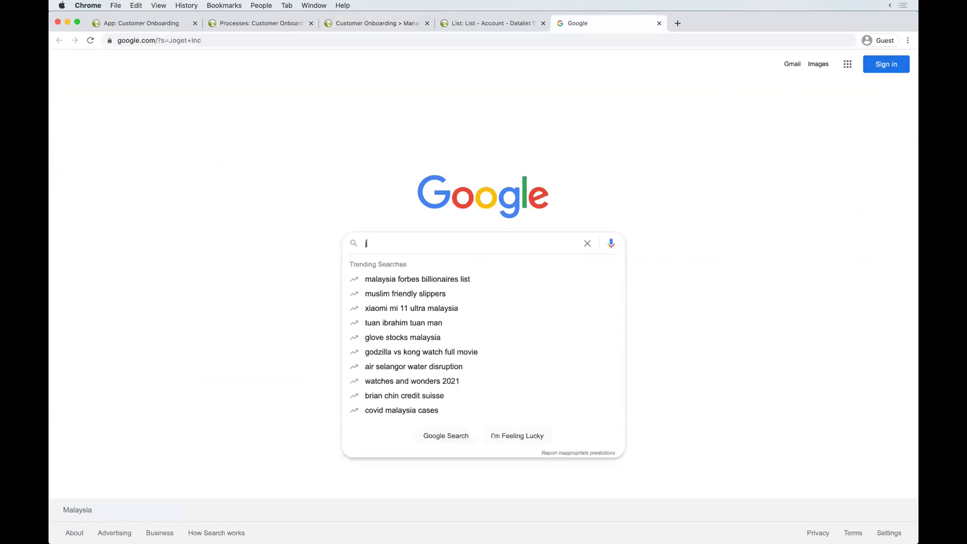
{"action": "key", "text": "Return"}
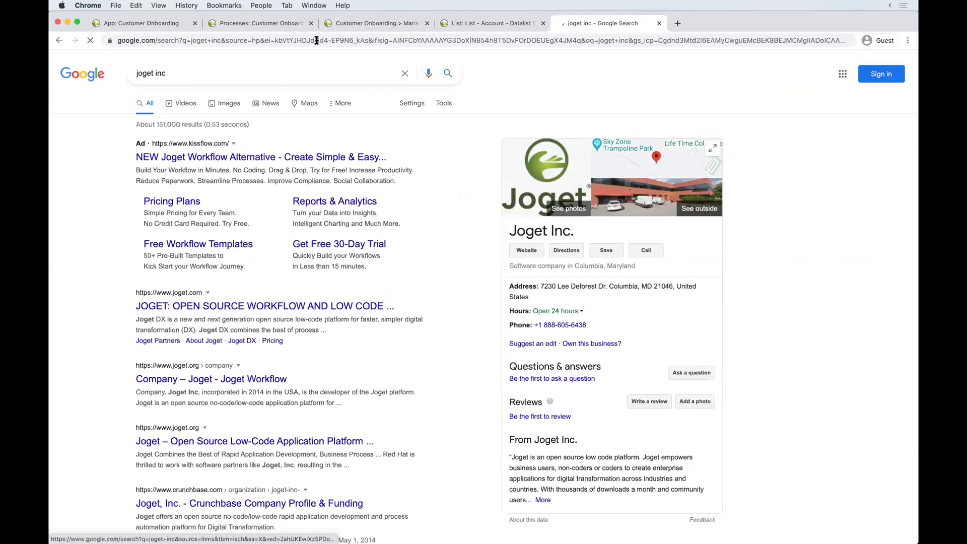
{"action": "left_click", "coordinate": [186, 43]}
{"action": "left_click", "coordinate": [186, 42]}
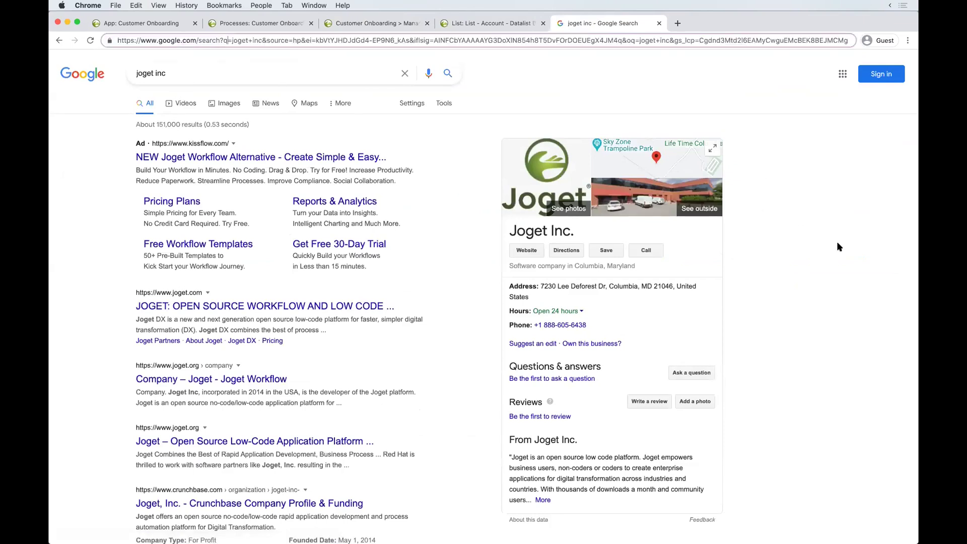
{"action": "key", "text": "super+w"}
Step: Change the Company Name hyperlink's parameter name to q and save the list
{"action": "mouse_move", "coordinate": [212, 191]}
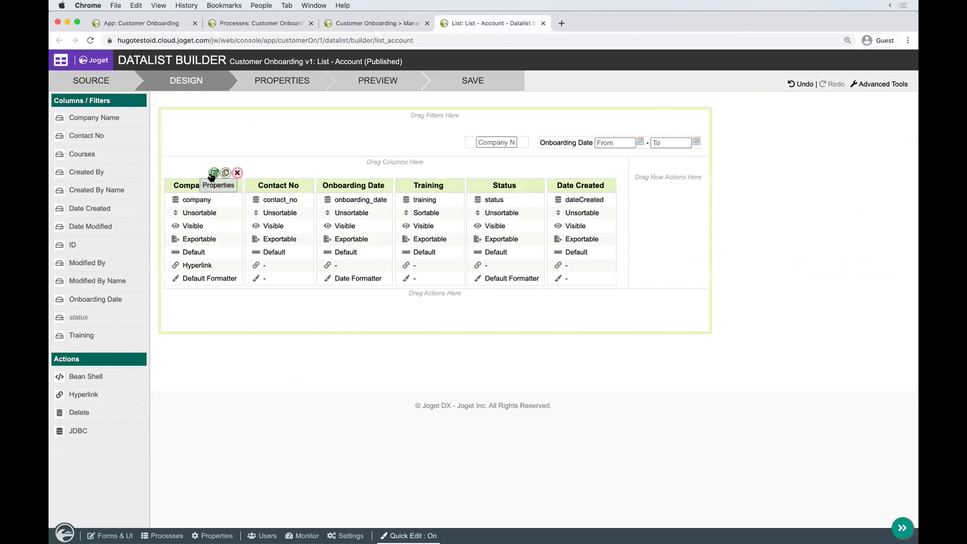
{"action": "left_click", "coordinate": [213, 173]}
{"action": "left_click", "coordinate": [558, 119]}
{"action": "left_click", "coordinate": [565, 208]}
{"action": "type", "text": "q"}
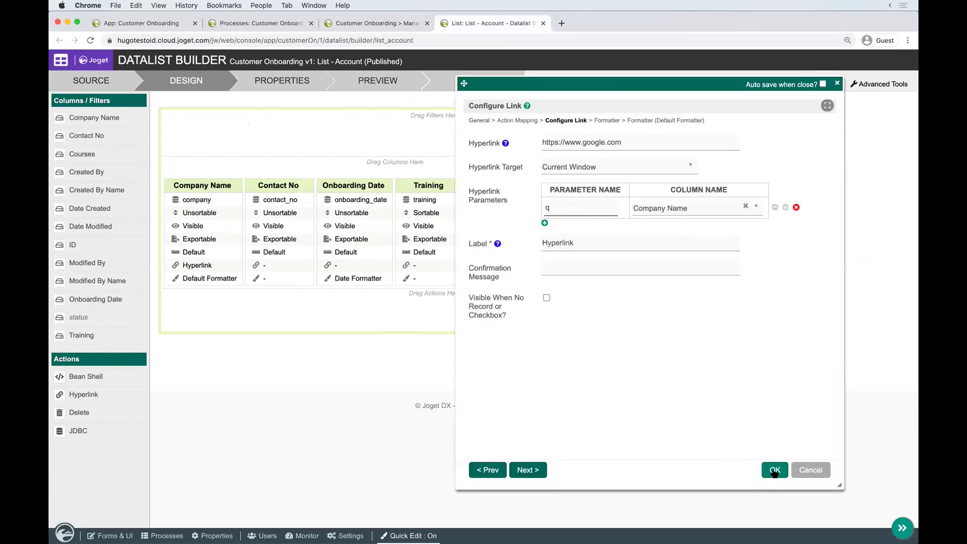
{"action": "left_click", "coordinate": [775, 470]}
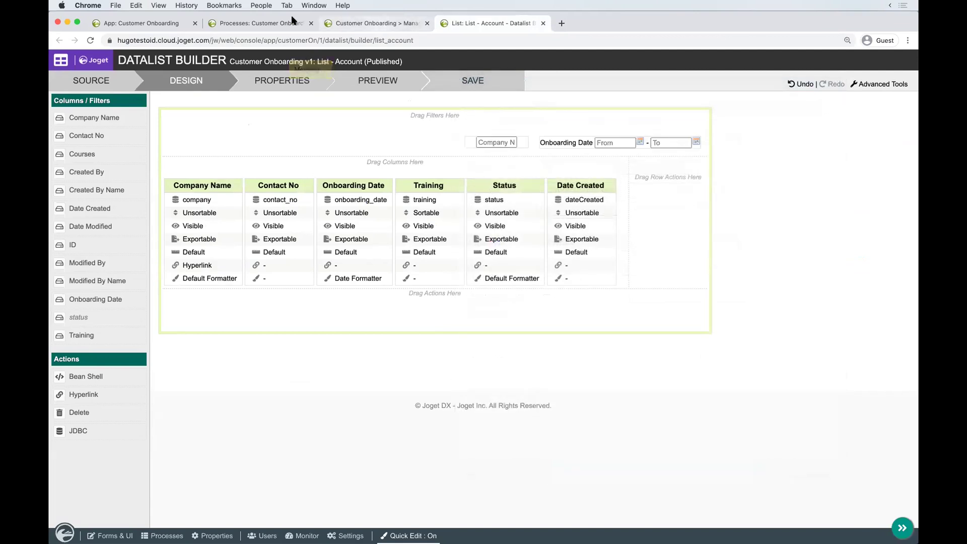
Step: Reload the Manage Account page, open the Joget Inc link in a new tab and check Google's search box
{"action": "left_click", "coordinate": [352, 24]}
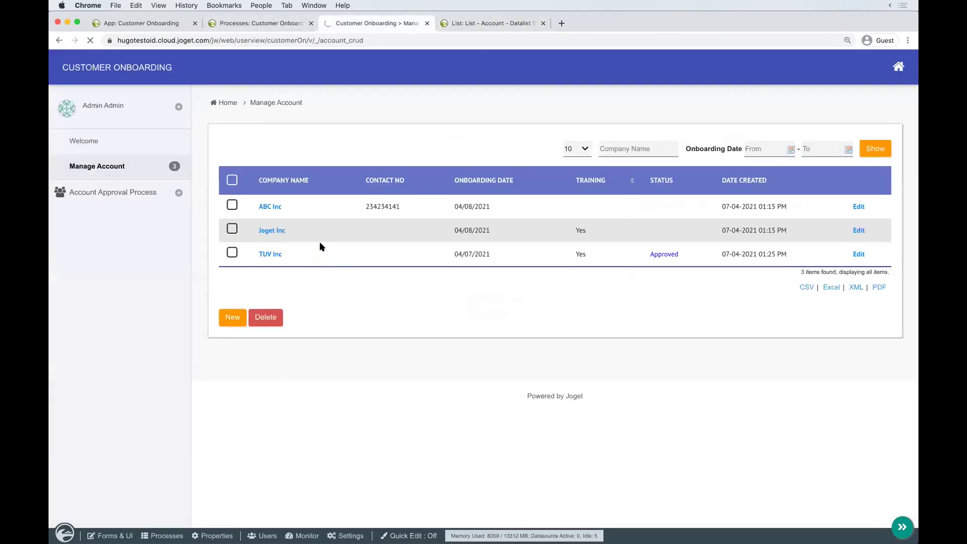
{"action": "right_click", "coordinate": [277, 230]}
{"action": "left_click", "coordinate": [294, 235]}
{"action": "left_click", "coordinate": [574, 24]}
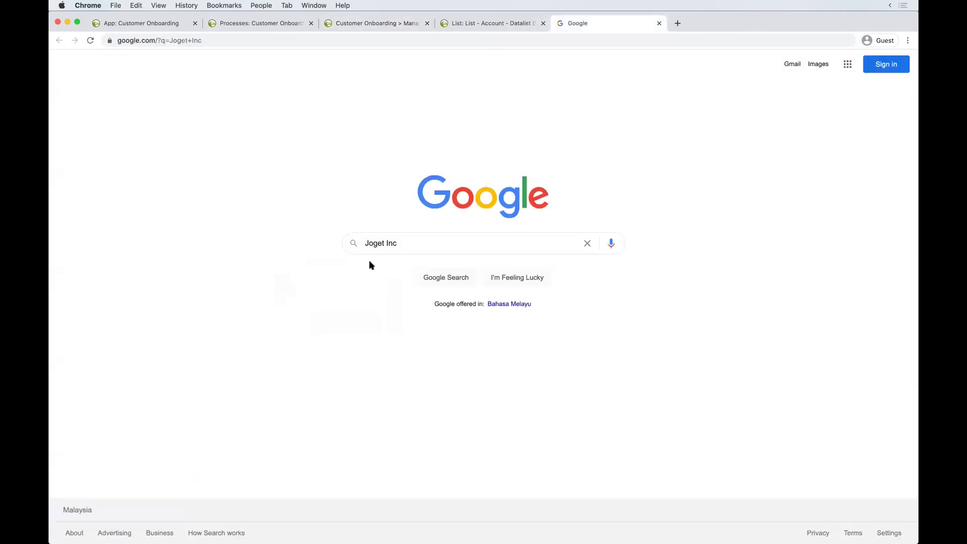
{"action": "left_click", "coordinate": [418, 244]}
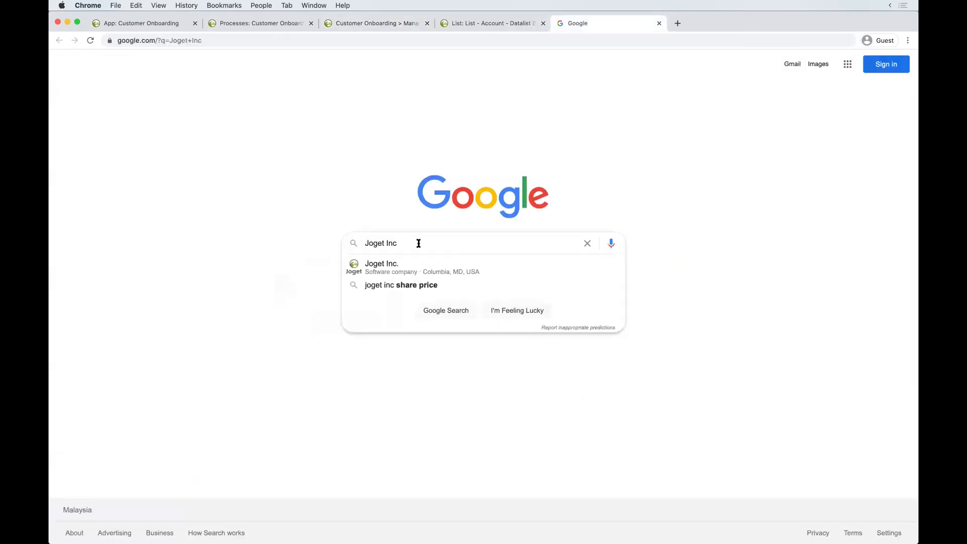
{"action": "left_click", "coordinate": [770, 265]}
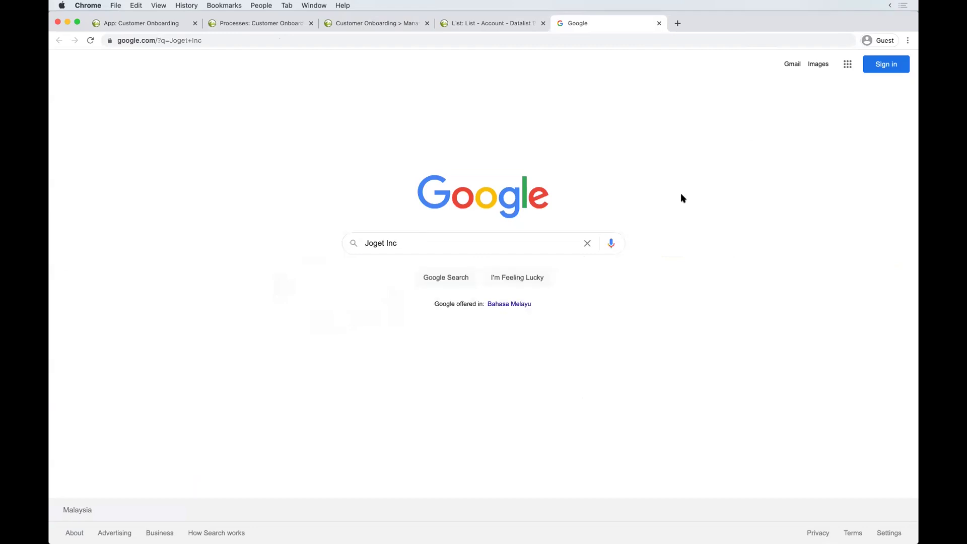
Step: Close the Google and Datalist Builder tabs and switch to the Account Approval Process in the Process Mapper
{"action": "key", "text": "super+w"}
{"action": "key", "text": "super+w"}
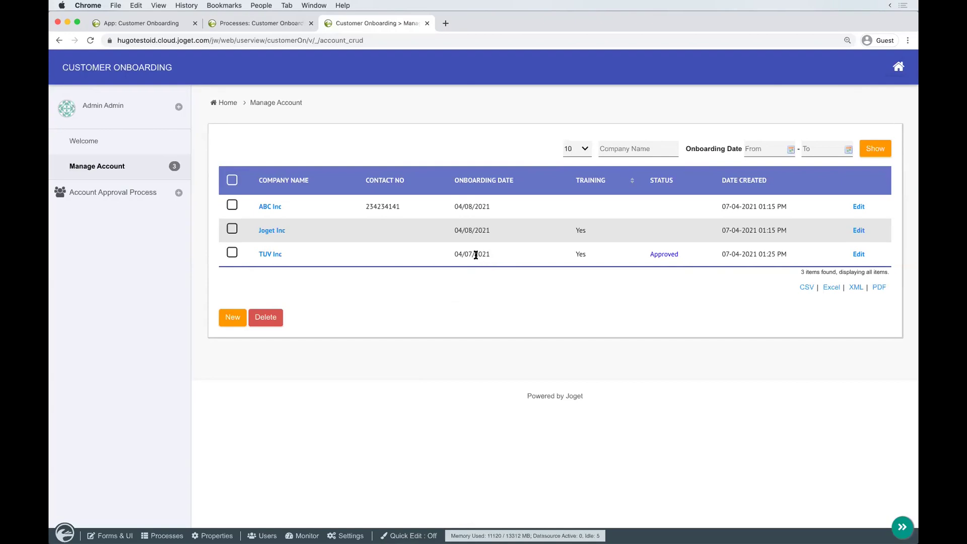
{"action": "left_click", "coordinate": [267, 23]}
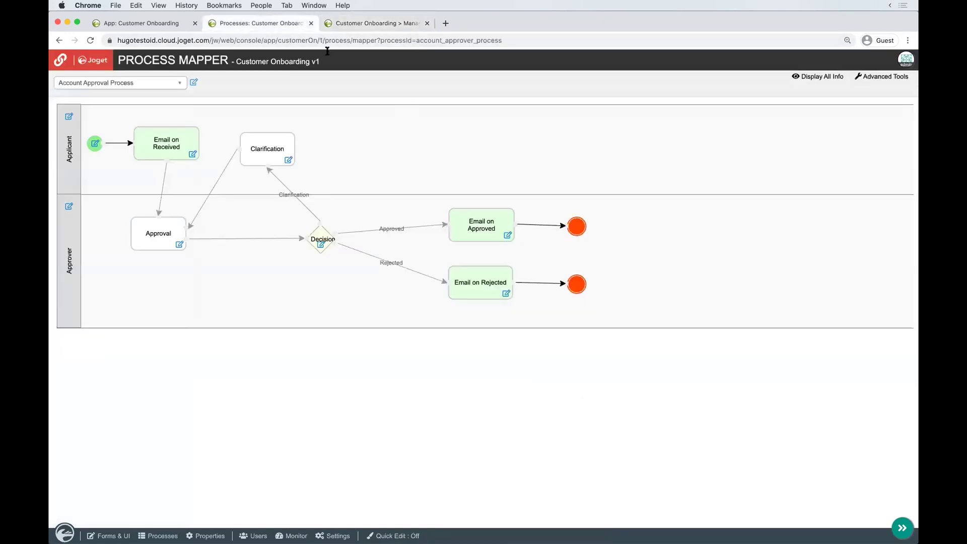
Step: Return to the Manage Account page of the Customer Onboarding app and turn on Quick Edit
{"action": "left_click", "coordinate": [386, 23]}
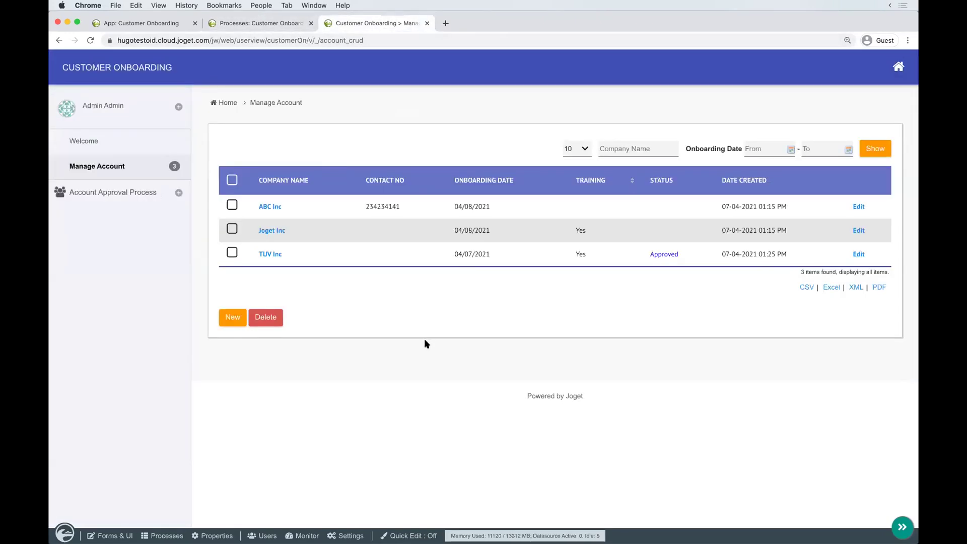
{"action": "double_click", "coordinate": [468, 294]}
{"action": "left_click", "coordinate": [408, 535]}
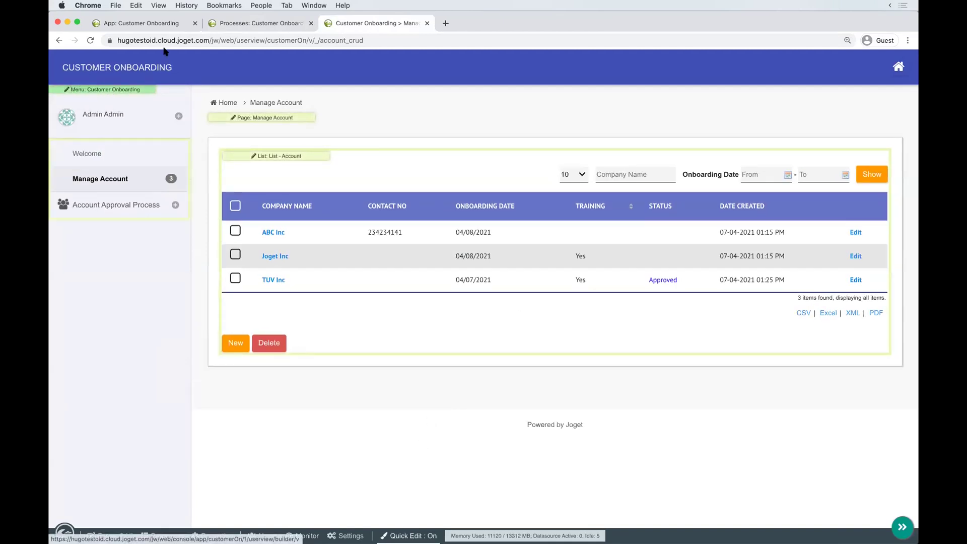
Step: Open the Customer Onboarding userview in the Userview Builder from the app's design page
{"action": "left_click", "coordinate": [138, 24]}
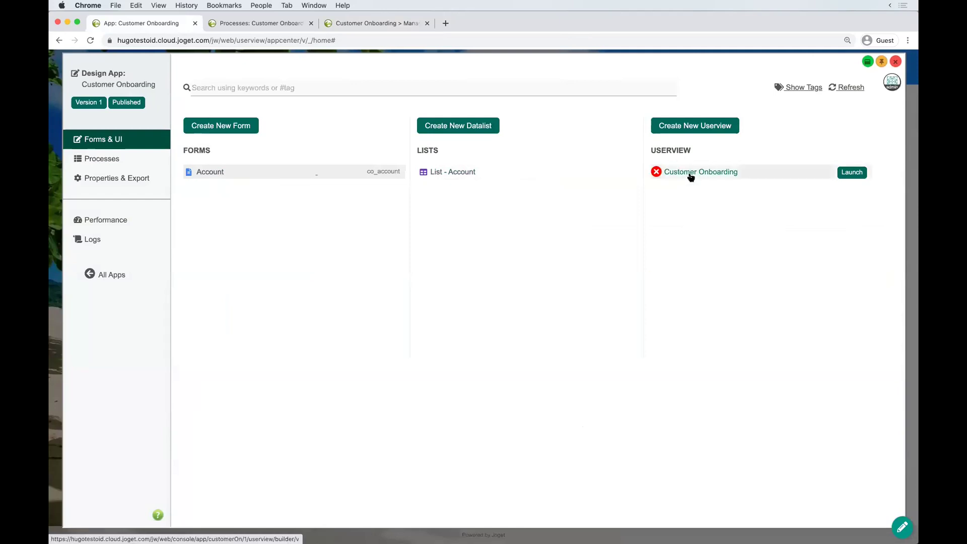
{"action": "mouse_move", "coordinate": [689, 176]}
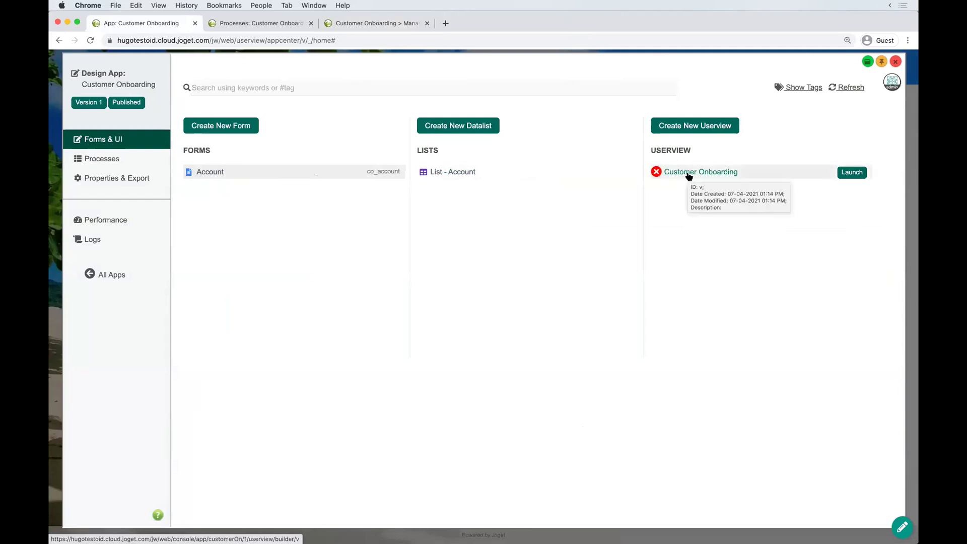
{"action": "left_click", "coordinate": [694, 172]}
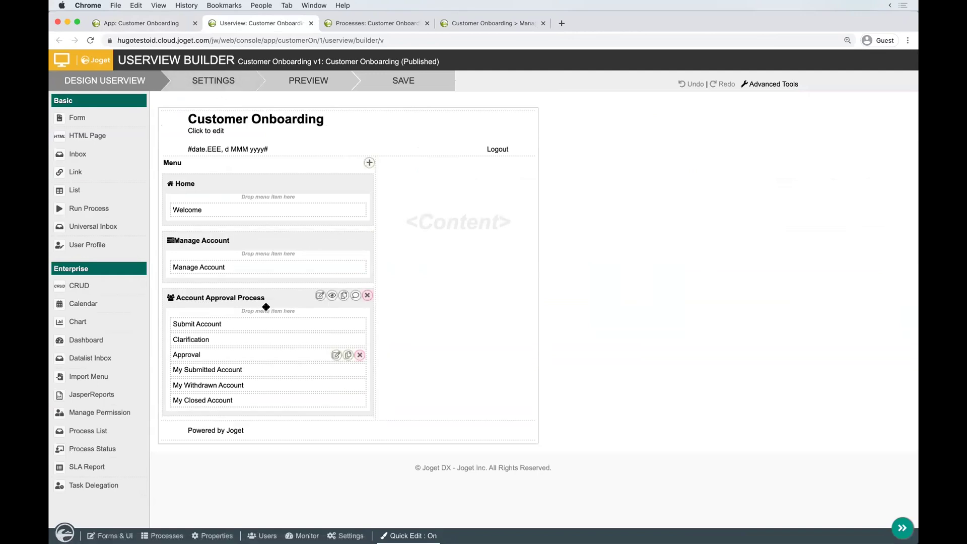
Step: Set the DX Progressive Theme's primary color to Pink (#E91E63), preview the userview, and close the preview
{"action": "left_click", "coordinate": [206, 83]}
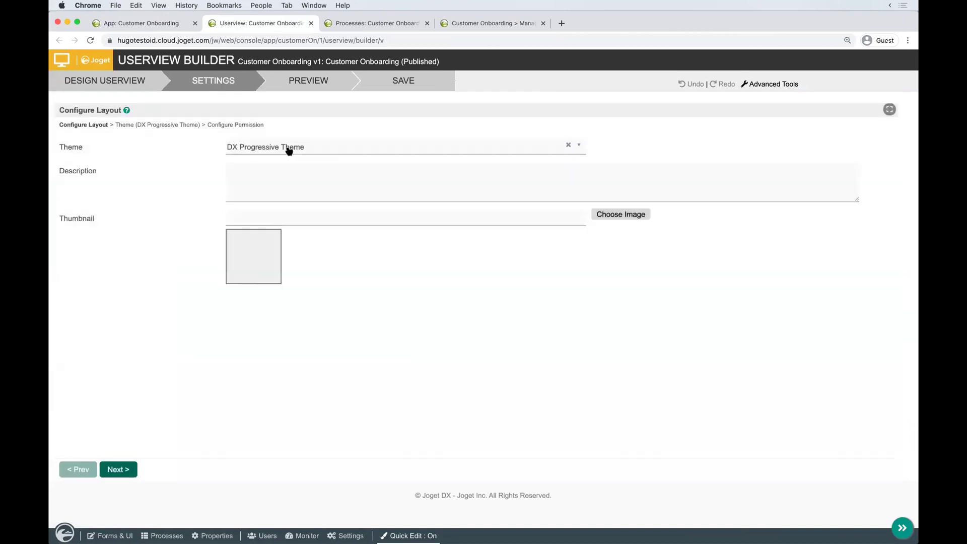
{"action": "left_click", "coordinate": [289, 148]}
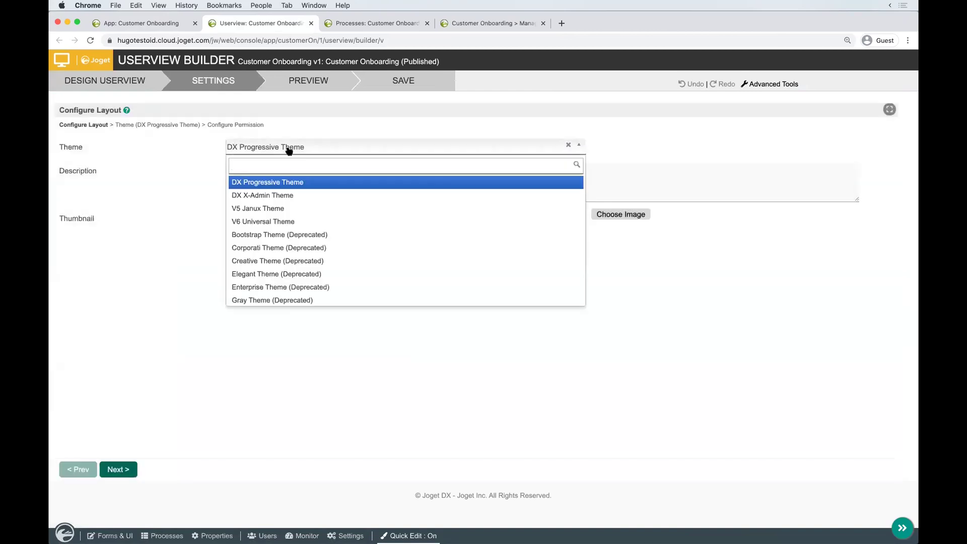
{"action": "left_click", "coordinate": [261, 148]}
{"action": "left_click", "coordinate": [119, 470]}
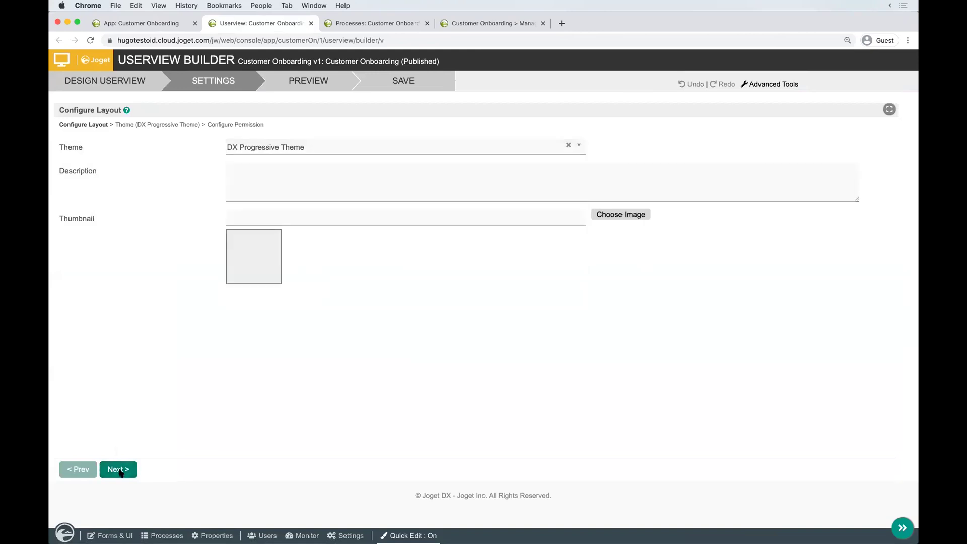
{"action": "left_click", "coordinate": [292, 195]}
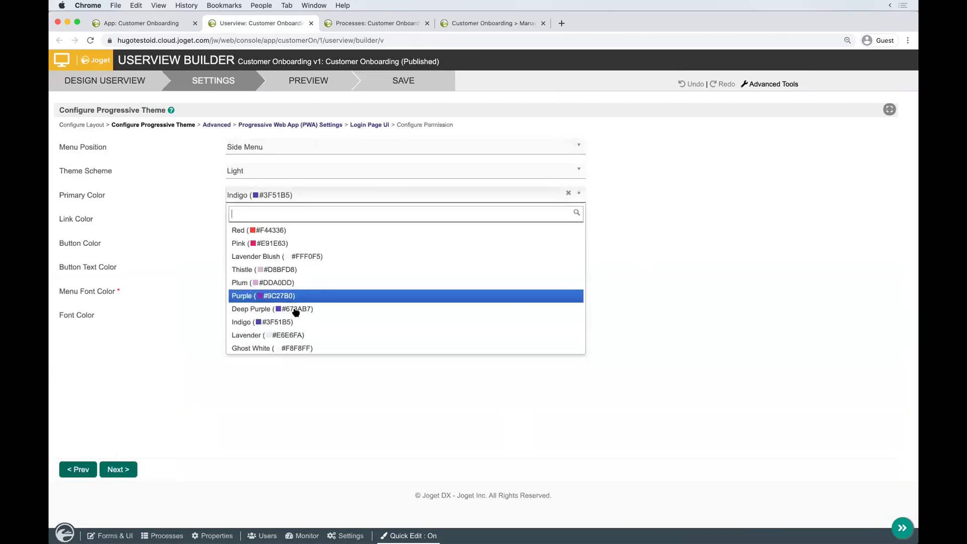
{"action": "left_click", "coordinate": [317, 245]}
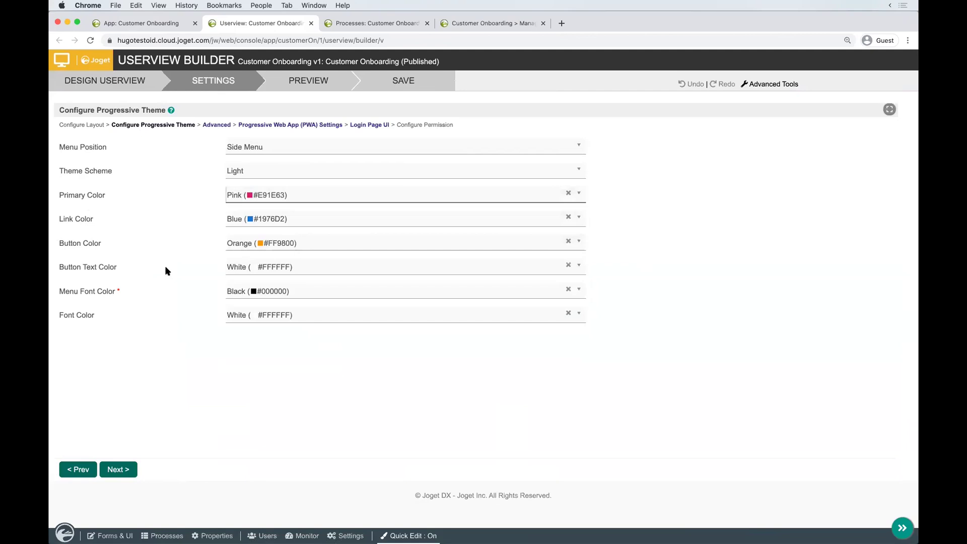
{"action": "left_click", "coordinate": [276, 171]}
{"action": "left_click", "coordinate": [151, 201]}
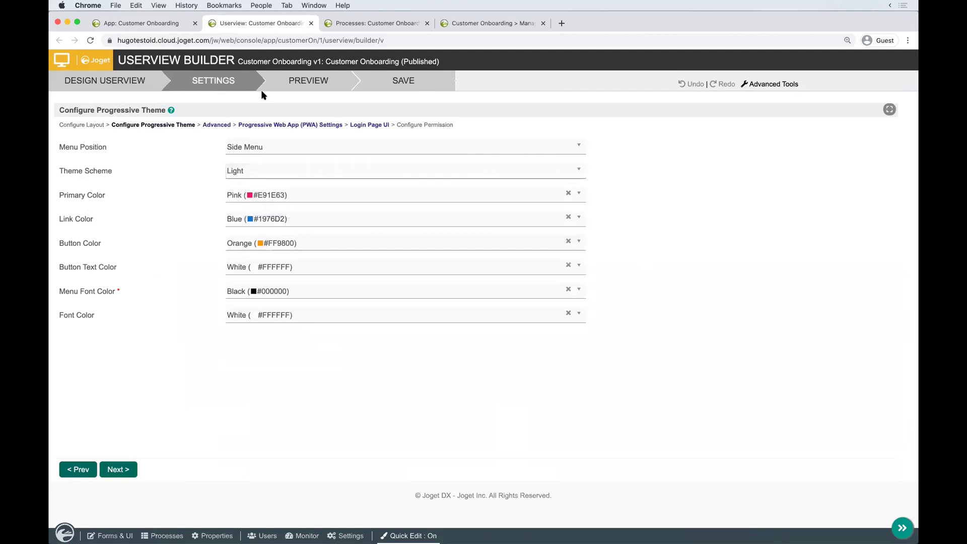
{"action": "left_click", "coordinate": [297, 83]}
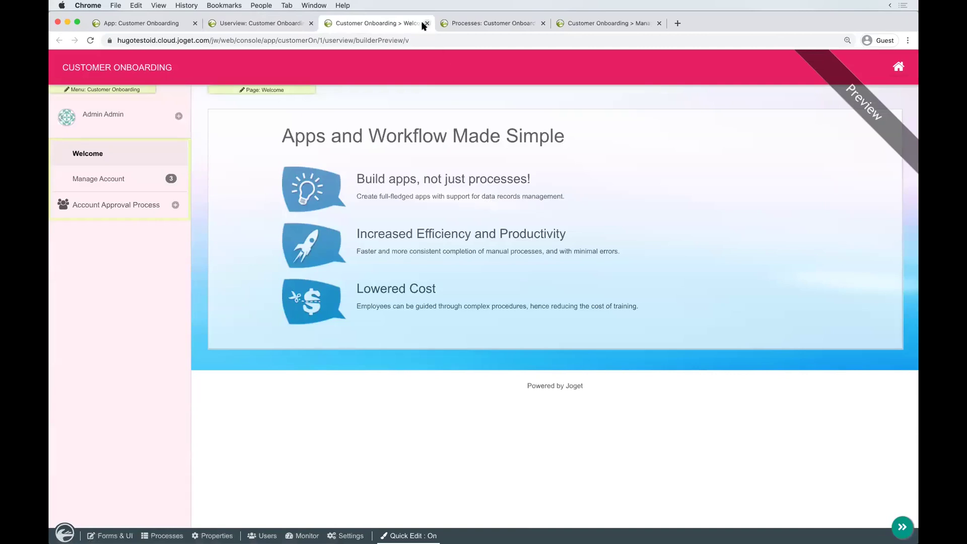
{"action": "left_click", "coordinate": [426, 23]}
Step: Change the userview theme to DX X-Admin Theme, look over its color settings, and open a preview
{"action": "left_click", "coordinate": [86, 124]}
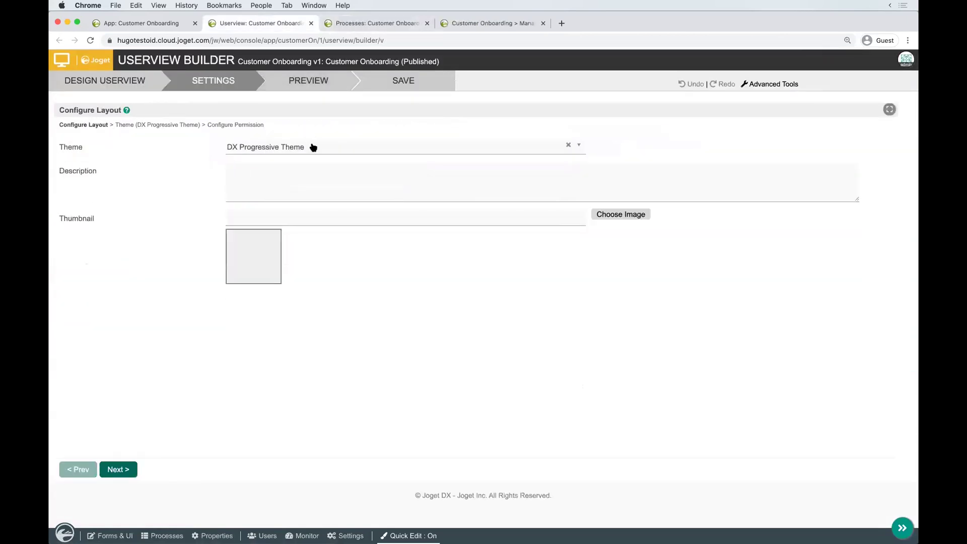
{"action": "left_click", "coordinate": [313, 146]}
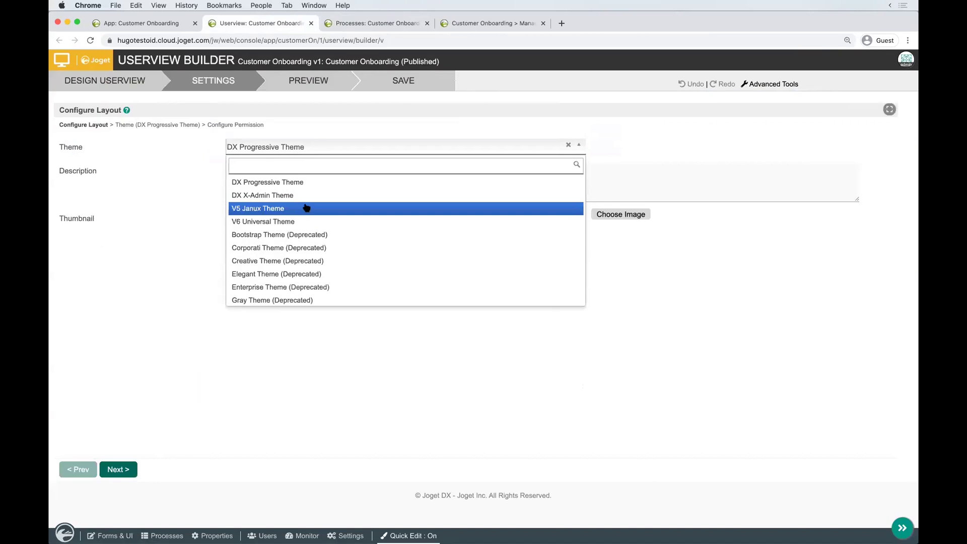
{"action": "left_click", "coordinate": [260, 196]}
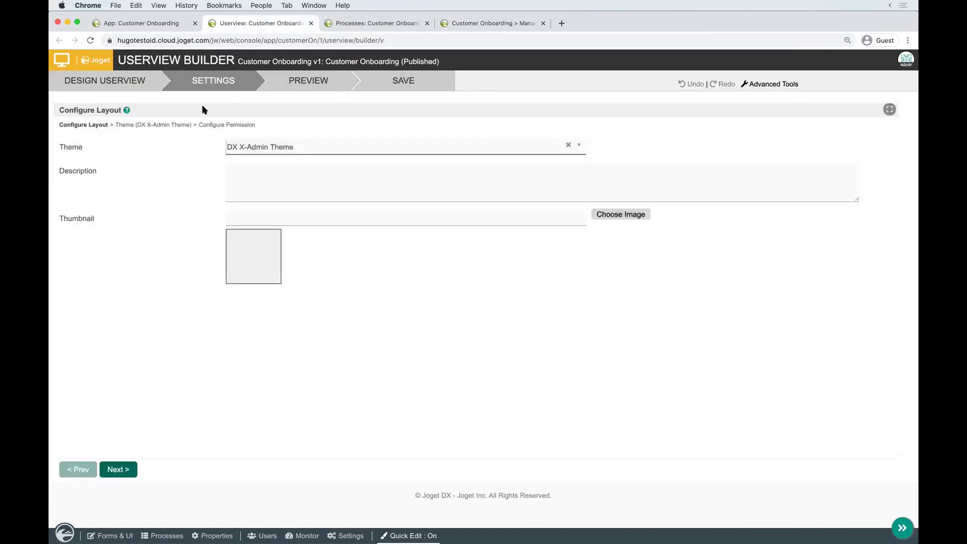
{"action": "left_click", "coordinate": [174, 126]}
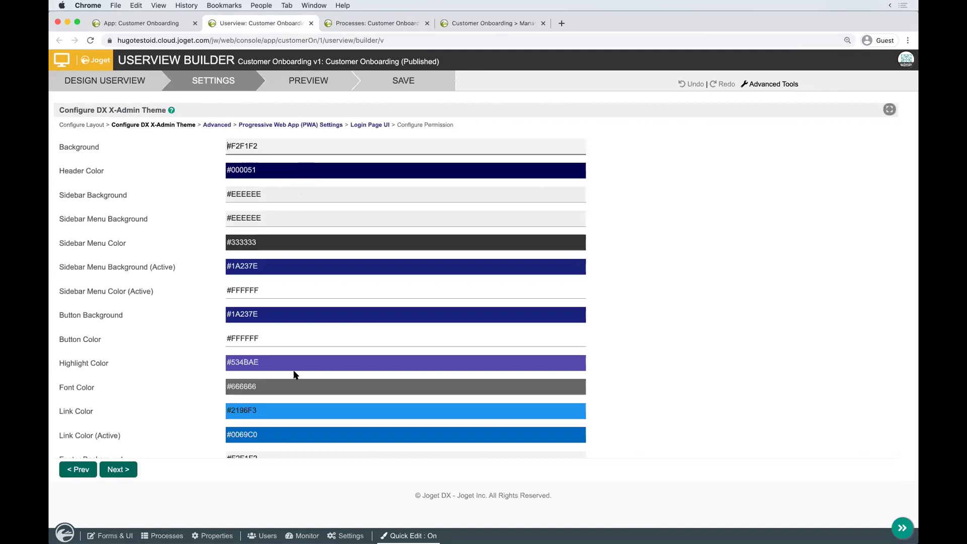
{"action": "left_click", "coordinate": [327, 78]}
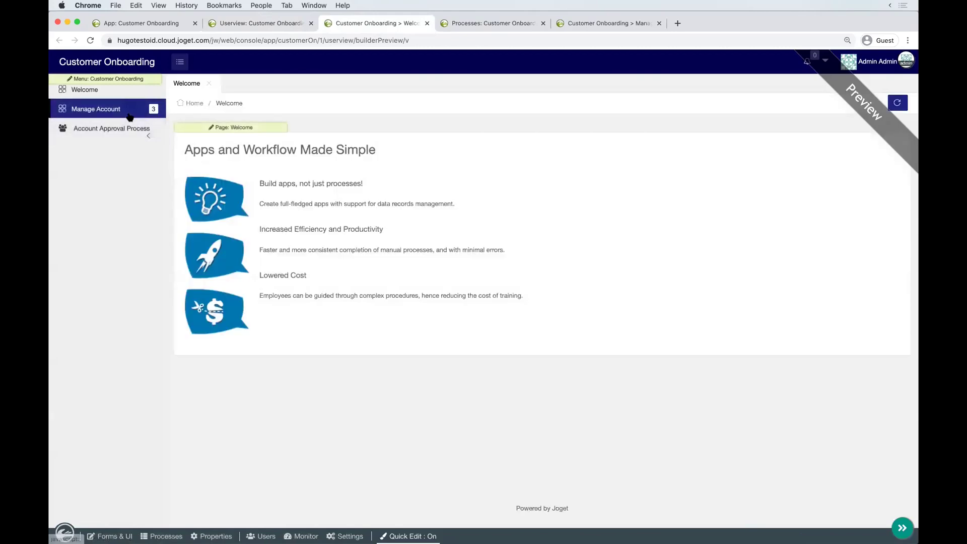
Step: Try the X-Admin preview's tabbed navigation between Manage Account and Welcome, close the duplicate Welcome tab, and leave the preview
{"action": "left_click", "coordinate": [132, 111]}
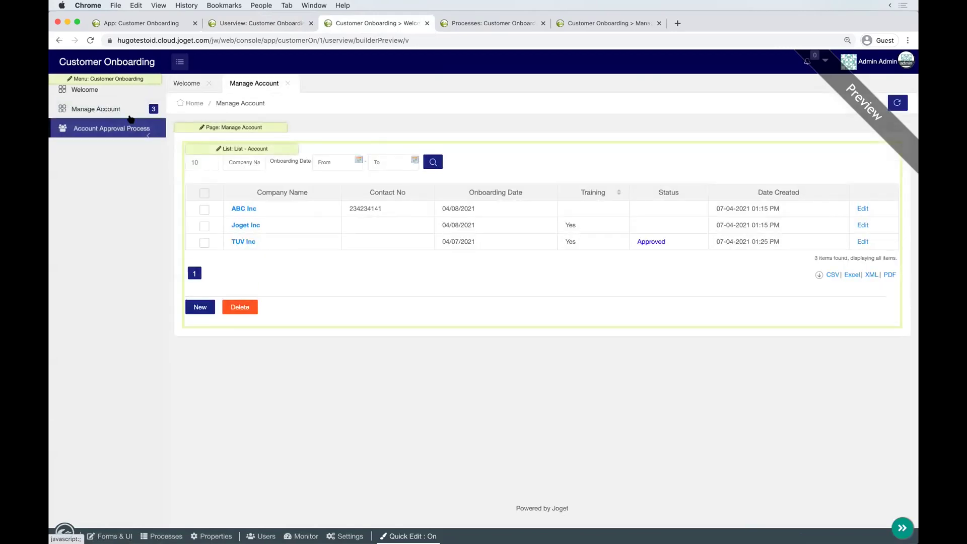
{"action": "left_click", "coordinate": [120, 96]}
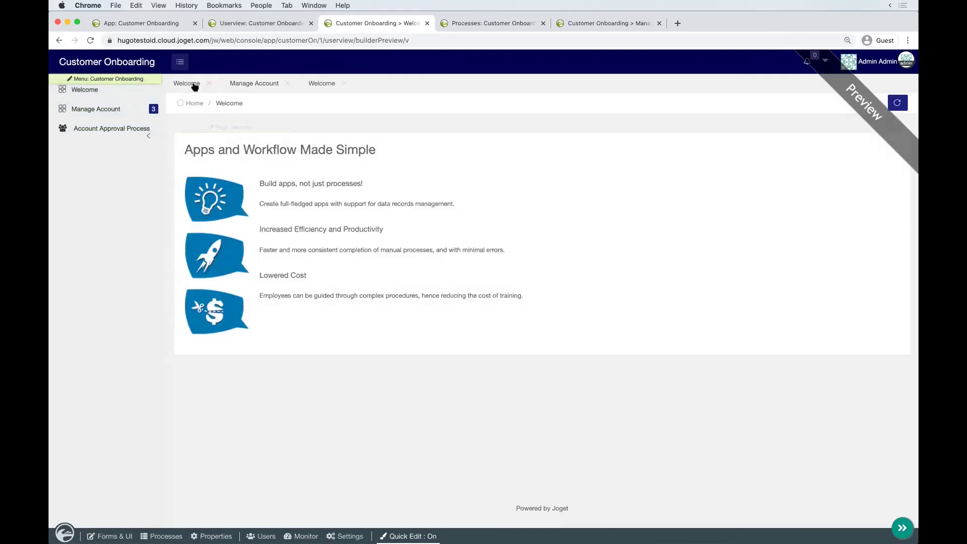
{"action": "left_click", "coordinate": [237, 84]}
{"action": "left_click", "coordinate": [325, 81]}
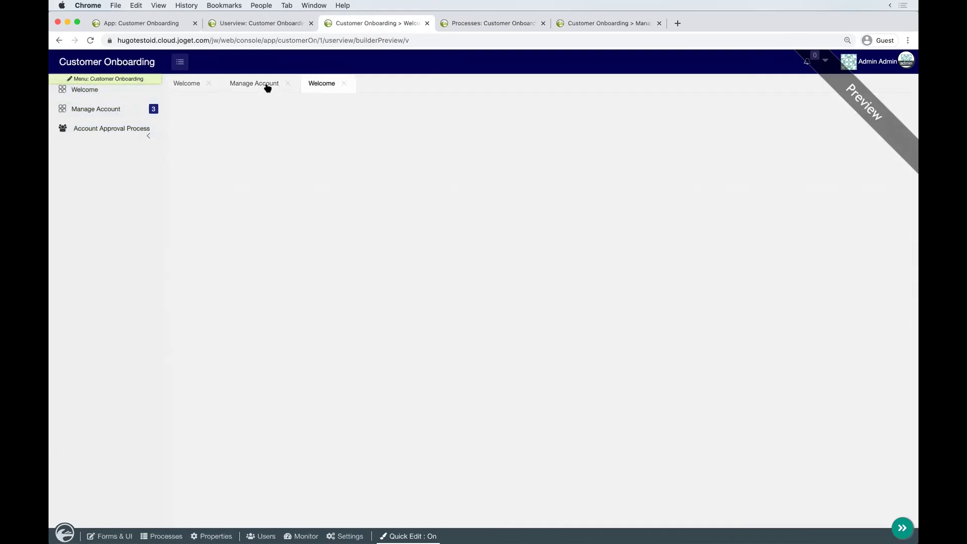
{"action": "left_click", "coordinate": [267, 86]}
{"action": "left_click", "coordinate": [328, 85]}
{"action": "left_click", "coordinate": [344, 83]}
{"action": "left_click", "coordinate": [427, 23]}
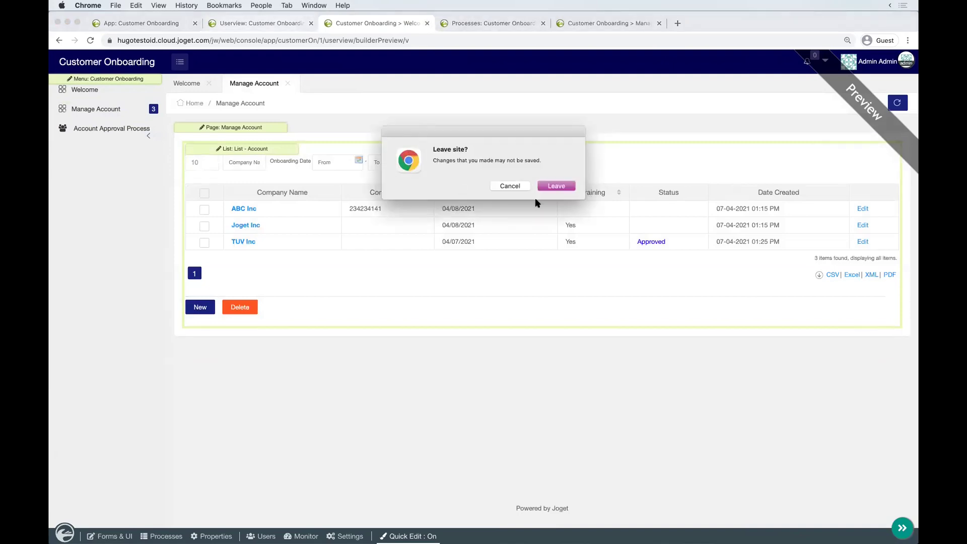
{"action": "left_click", "coordinate": [567, 188]}
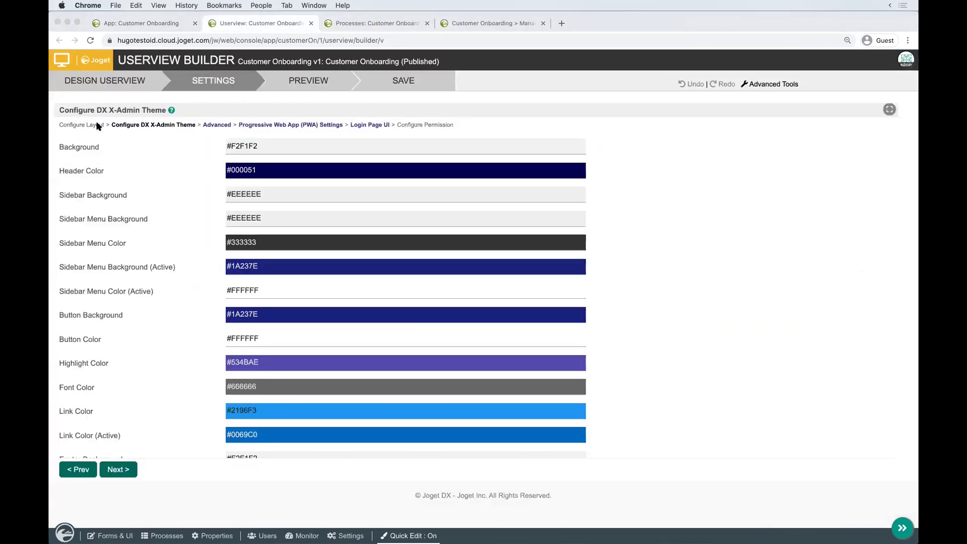
Step: Check the list of available userview themes in the layout settings without changing the selection
{"action": "left_click", "coordinate": [89, 126]}
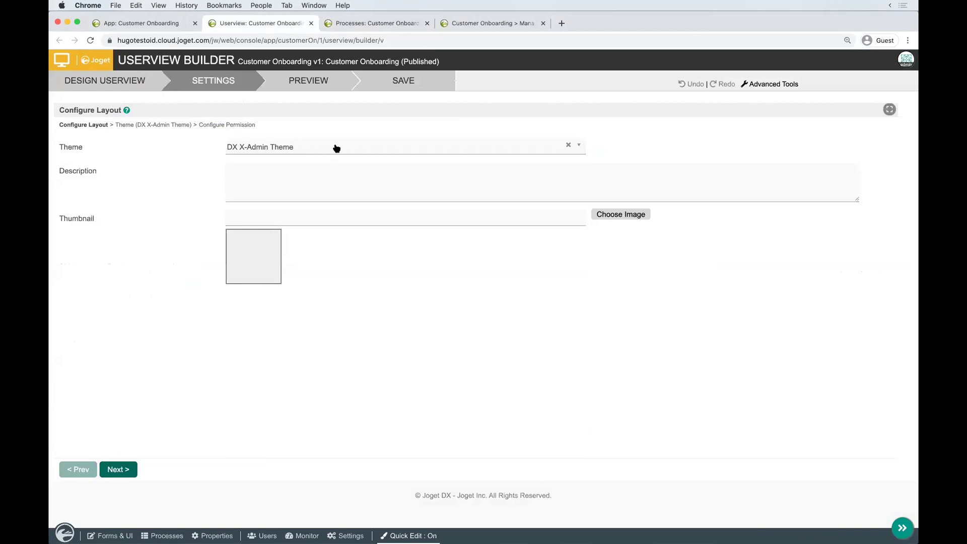
{"action": "left_click", "coordinate": [394, 147]}
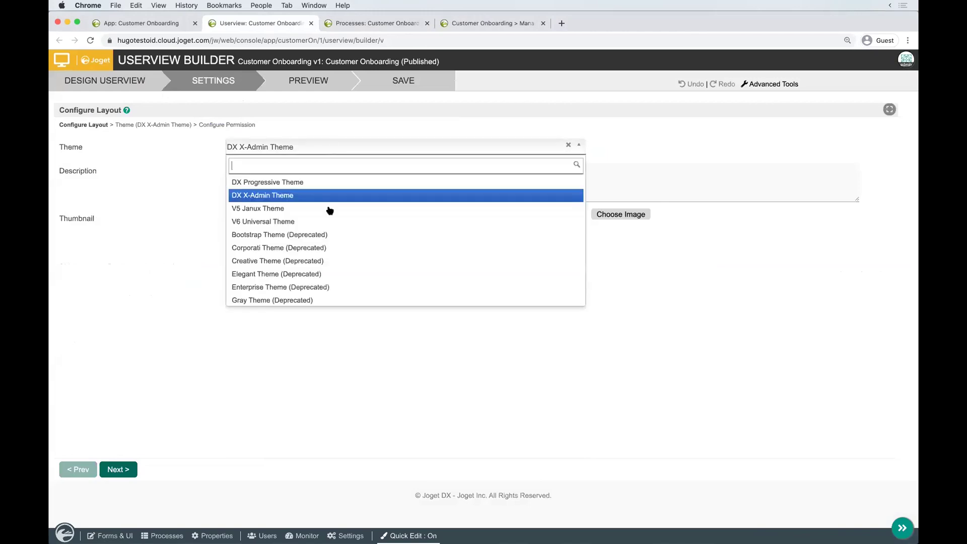
{"action": "left_click", "coordinate": [135, 205]}
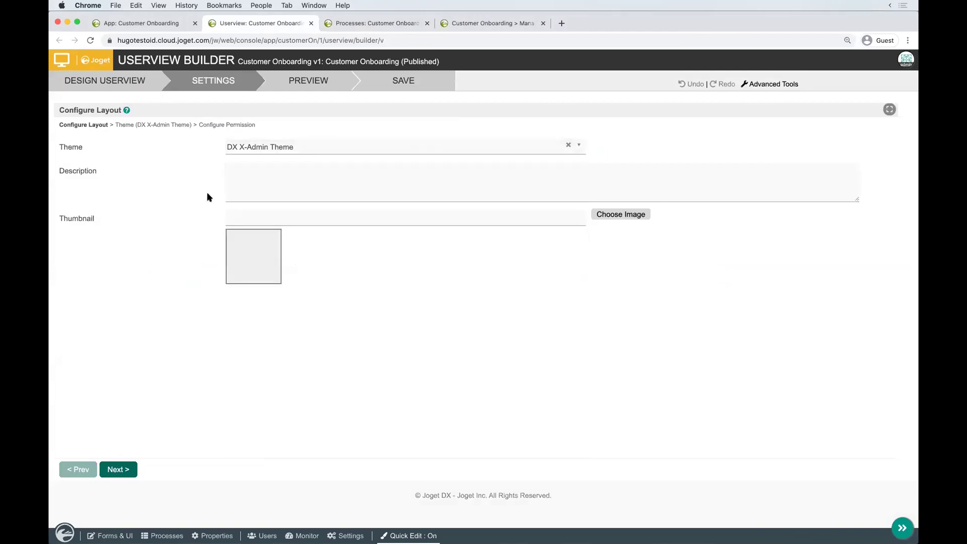
Step: Close the app design overlay in the App Center and open the Joget Marketplace for downloads
{"action": "left_click", "coordinate": [142, 24]}
{"action": "left_click", "coordinate": [896, 61]}
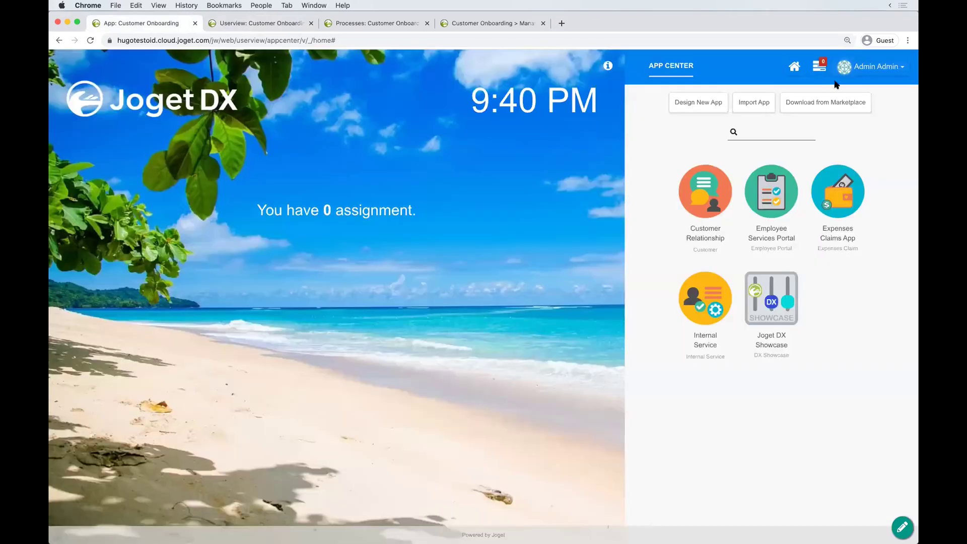
{"action": "left_click", "coordinate": [836, 108]}
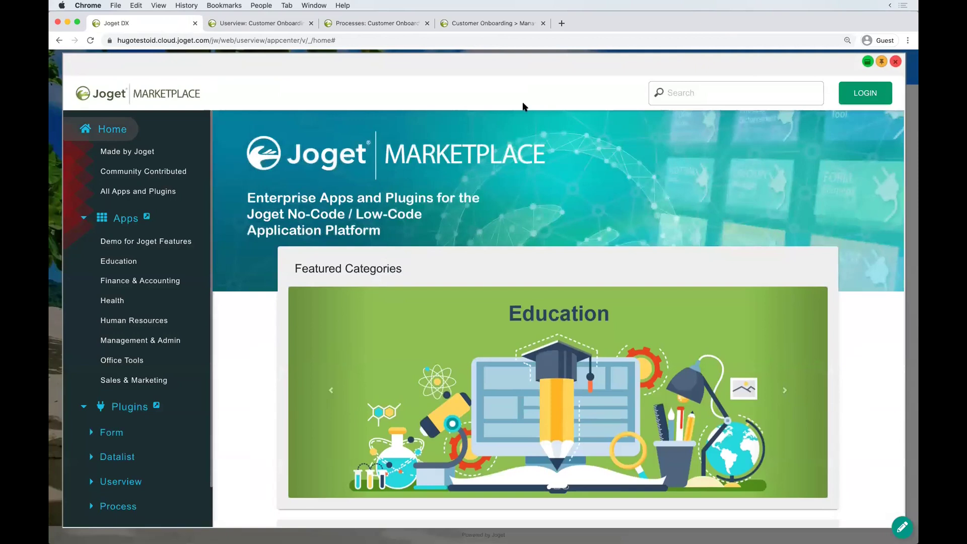
Step: Log in to the Joget Marketplace with the account username and password
{"action": "left_click", "coordinate": [865, 93]}
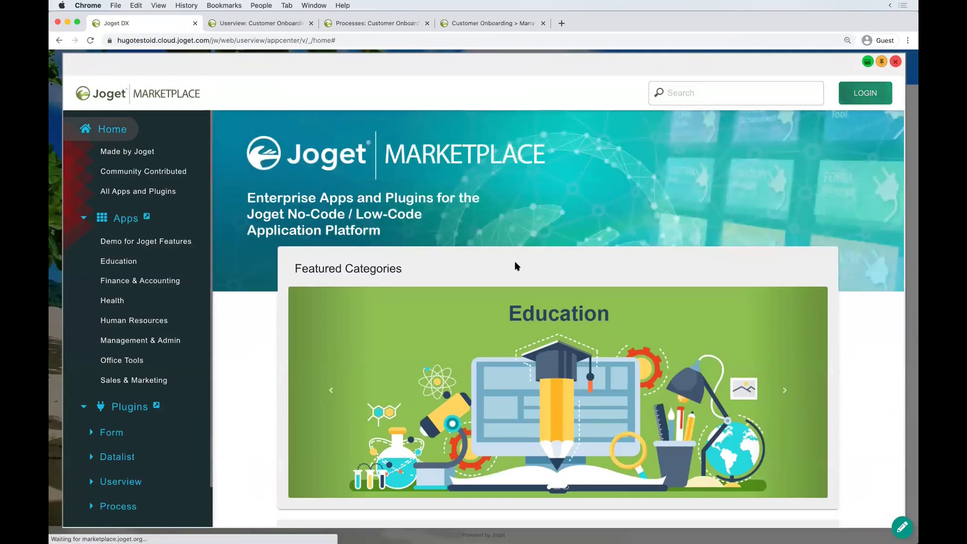
{"action": "type", "text": "hugotest"}
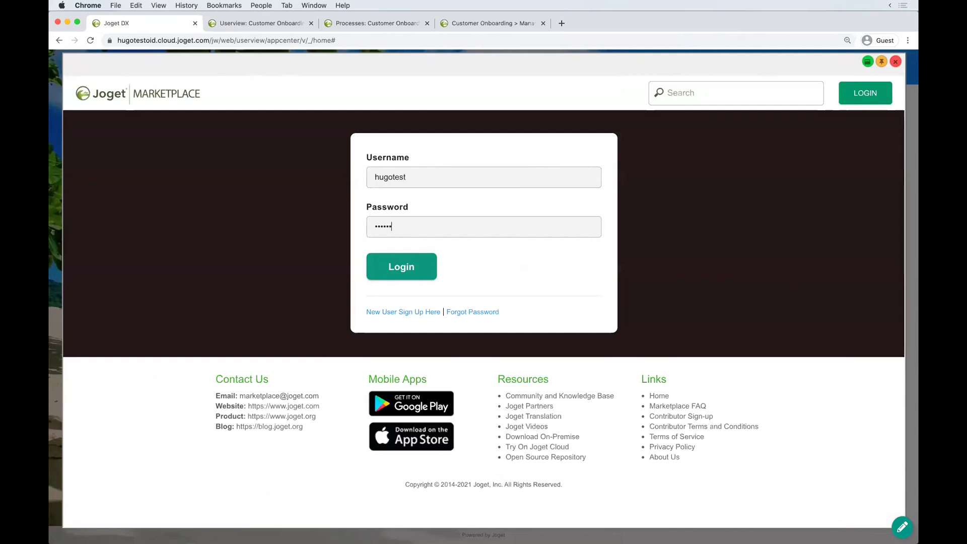
{"action": "key", "text": "BackSpace"}
{"action": "key", "text": "BackSpace"}
{"action": "key", "text": "BackSpace"}
{"action": "key", "text": "BackSpace"}
{"action": "key", "text": "BackSpace"}
{"action": "left_click", "coordinate": [402, 272]}
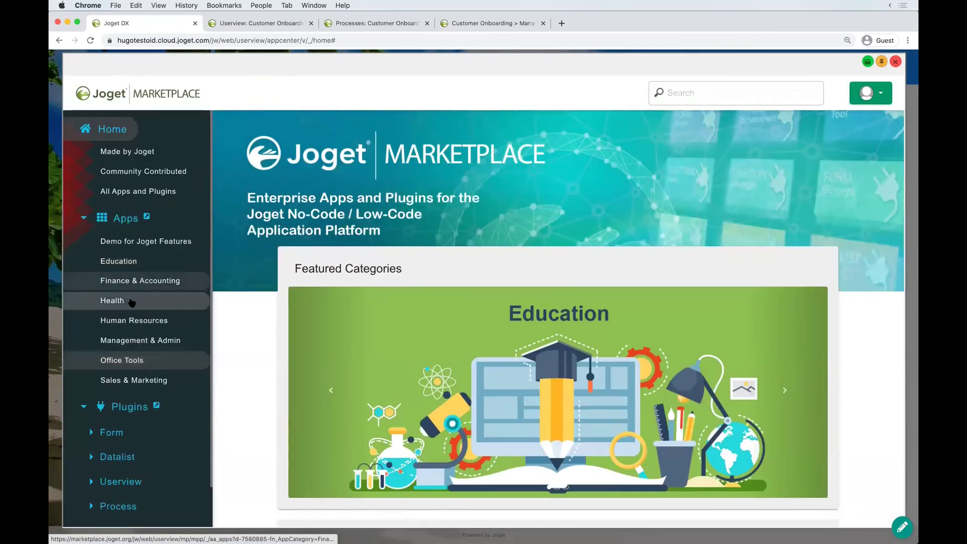
Step: Browse the Marketplace's Education apps and expand the Userview and Form plugin categories to review their subcategories
{"action": "left_click", "coordinate": [141, 261]}
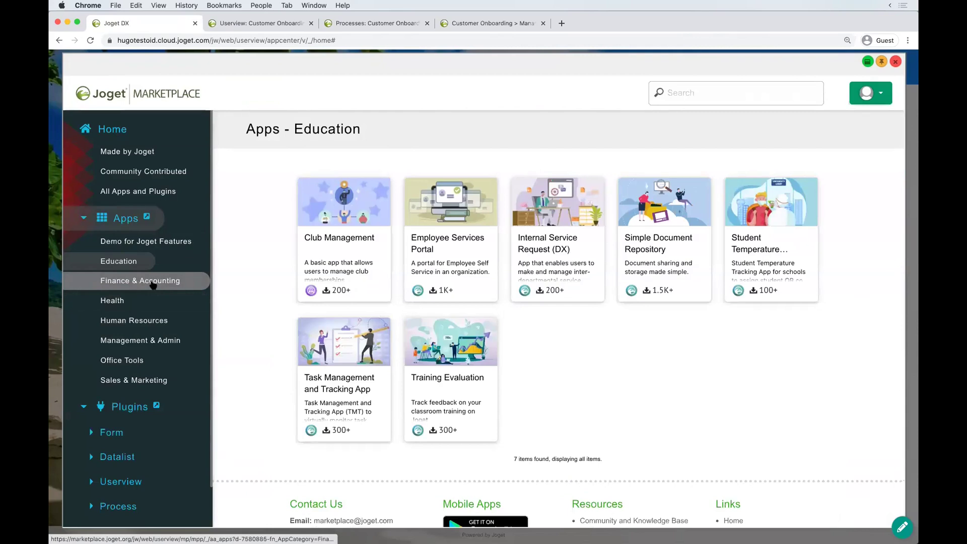
{"action": "scroll", "coordinate": [151, 282], "scroll_direction": "down", "scroll_amount": 2}
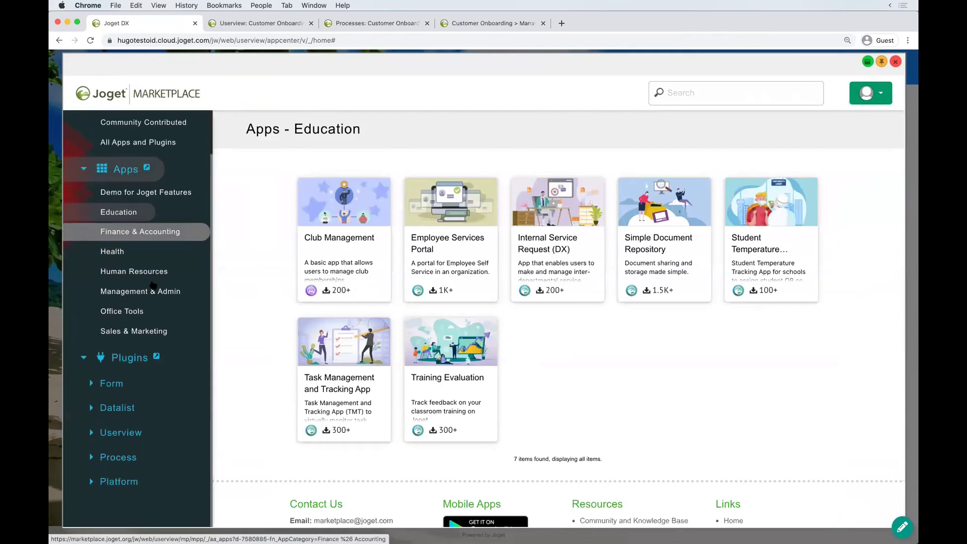
{"action": "left_click", "coordinate": [90, 433]}
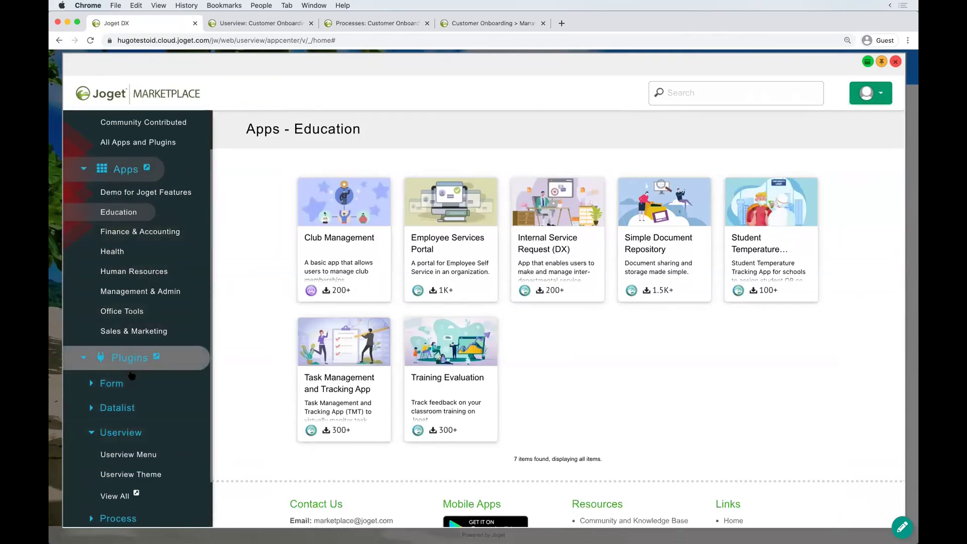
{"action": "scroll", "coordinate": [91, 336], "scroll_direction": "down", "scroll_amount": 3}
{"action": "left_click", "coordinate": [91, 334]}
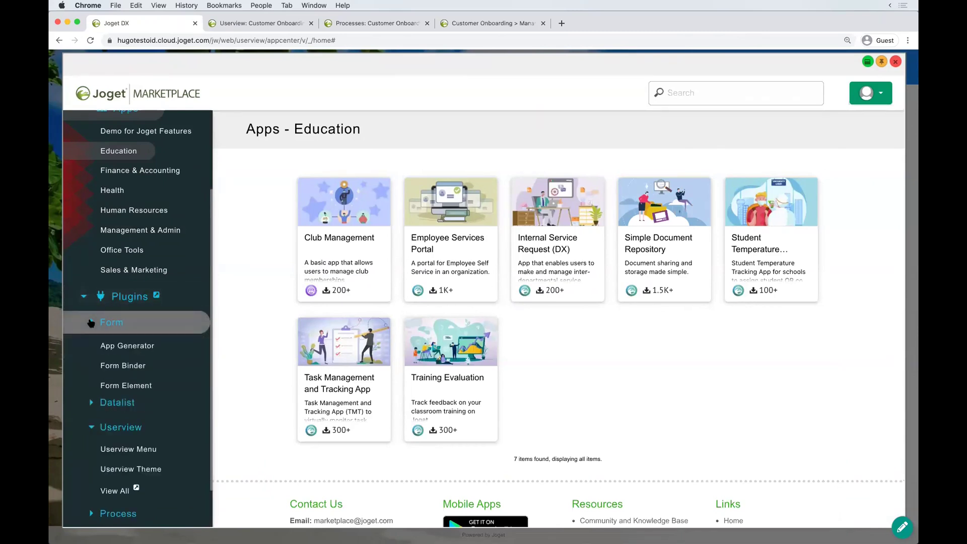
{"action": "scroll", "coordinate": [105, 252], "scroll_direction": "down", "scroll_amount": 5}
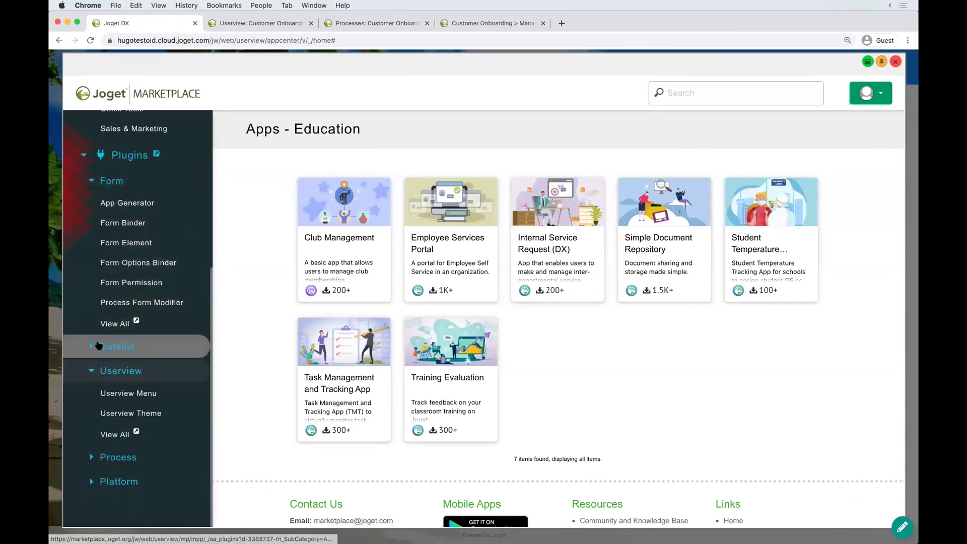
Step: Open the Color Admin Theme DX plugin from the Marketplace's Userview Theme category and look through its screenshots and description
{"action": "left_click", "coordinate": [144, 419]}
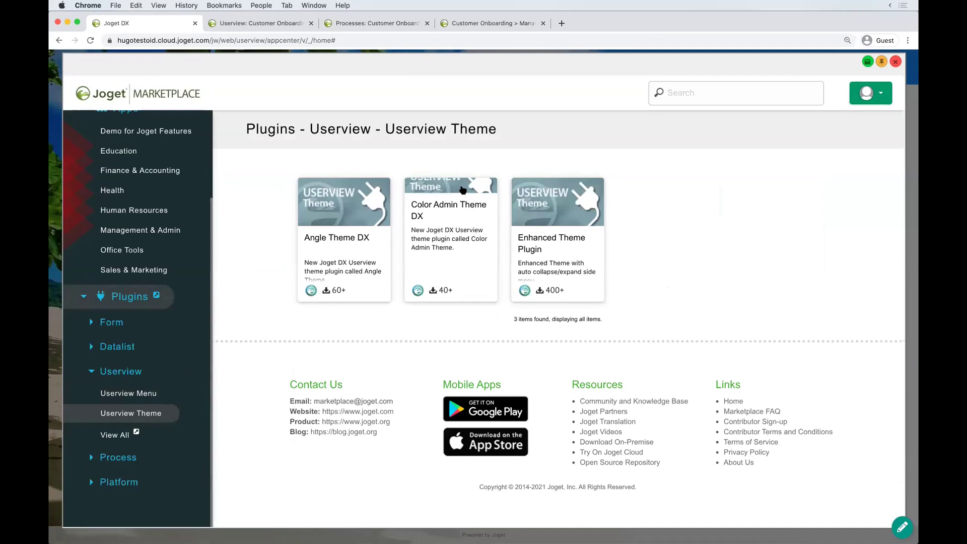
{"action": "left_click", "coordinate": [463, 190]}
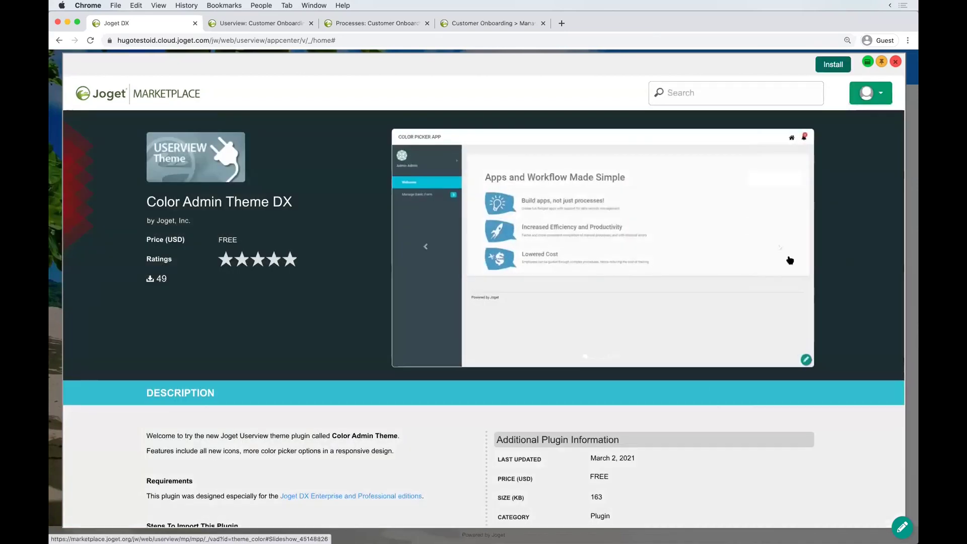
{"action": "left_click", "coordinate": [656, 257]}
{"action": "key", "text": "Right"}
{"action": "key", "text": "Right"}
{"action": "key", "text": "Right"}
{"action": "key", "text": "Right"}
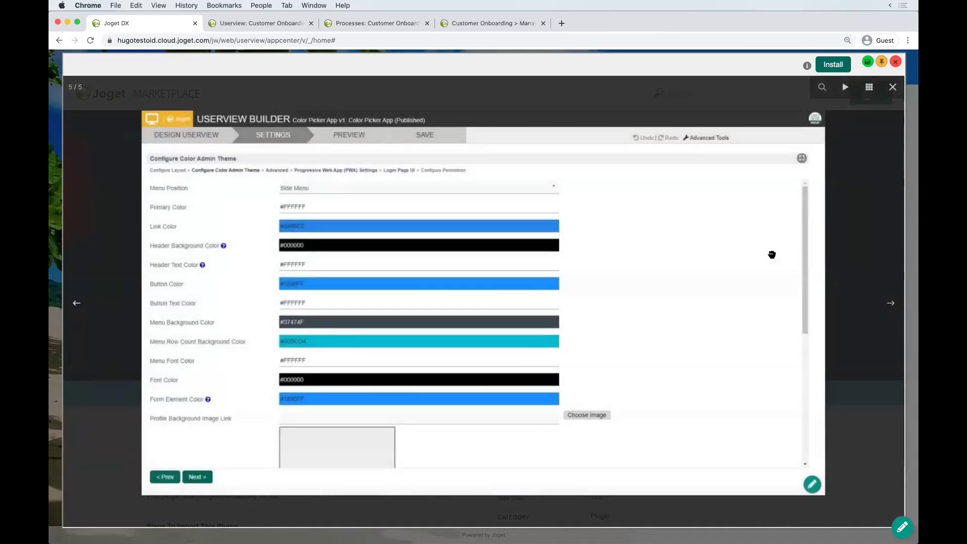
{"action": "key", "text": "Escape"}
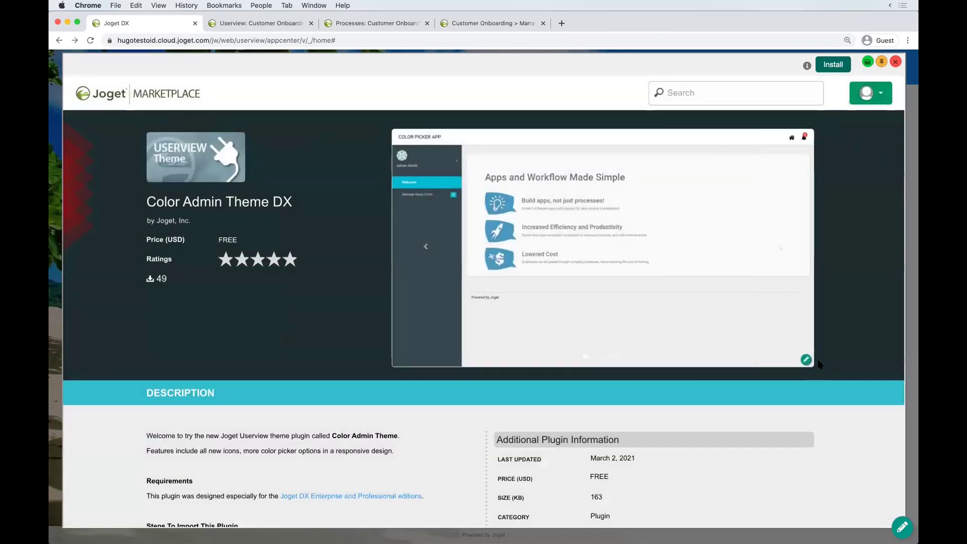
{"action": "scroll", "coordinate": [839, 290], "scroll_direction": "down", "scroll_amount": 10}
{"action": "scroll", "coordinate": [839, 289], "scroll_direction": "up", "scroll_amount": 10}
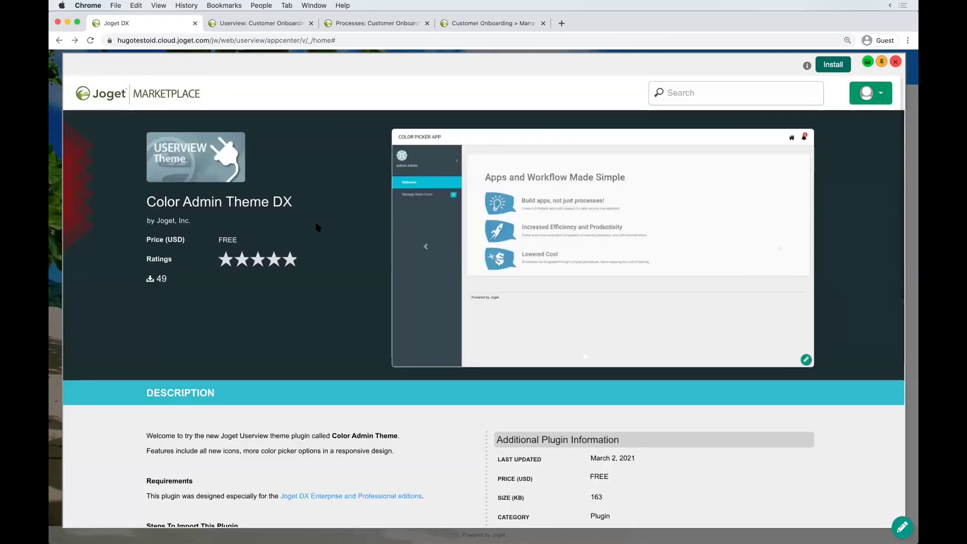
Step: Install the Color Admin Theme DX plugin and close the Marketplace overlay
{"action": "left_click", "coordinate": [833, 65]}
{"action": "left_click", "coordinate": [566, 94]}
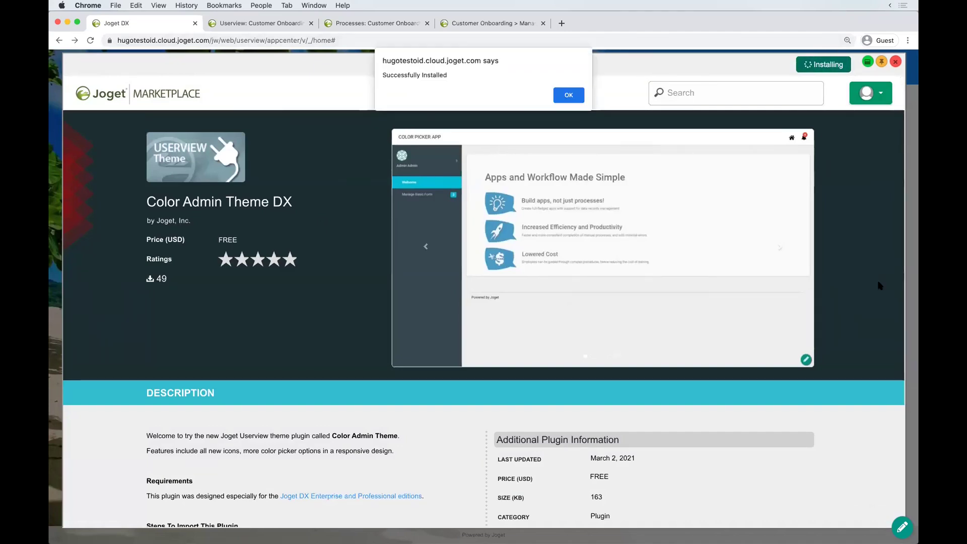
{"action": "left_click", "coordinate": [577, 98]}
{"action": "left_click", "coordinate": [896, 63]}
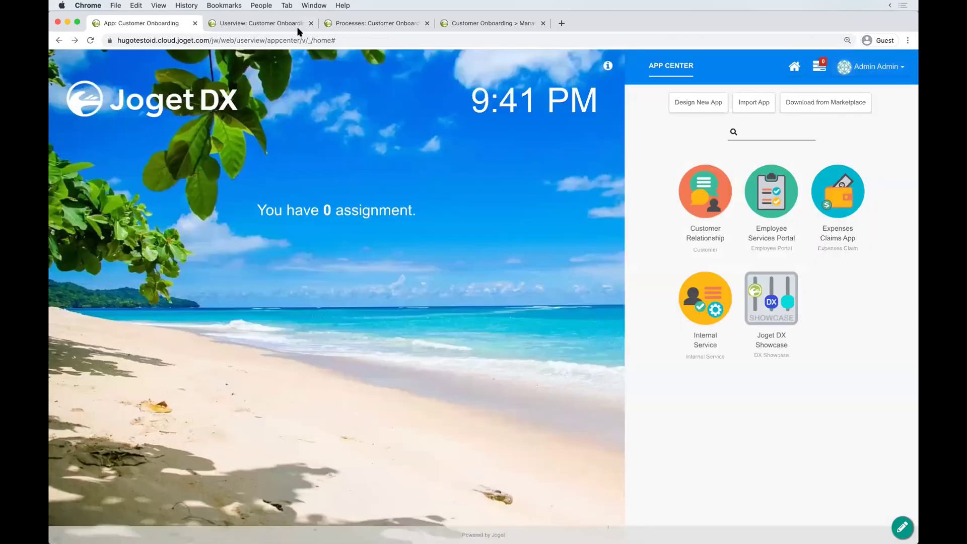
Step: Check the theme list in the Customer Onboarding Userview Builder and reload the builder, discarding unsaved changes
{"action": "left_click", "coordinate": [285, 23]}
{"action": "left_click", "coordinate": [323, 147]}
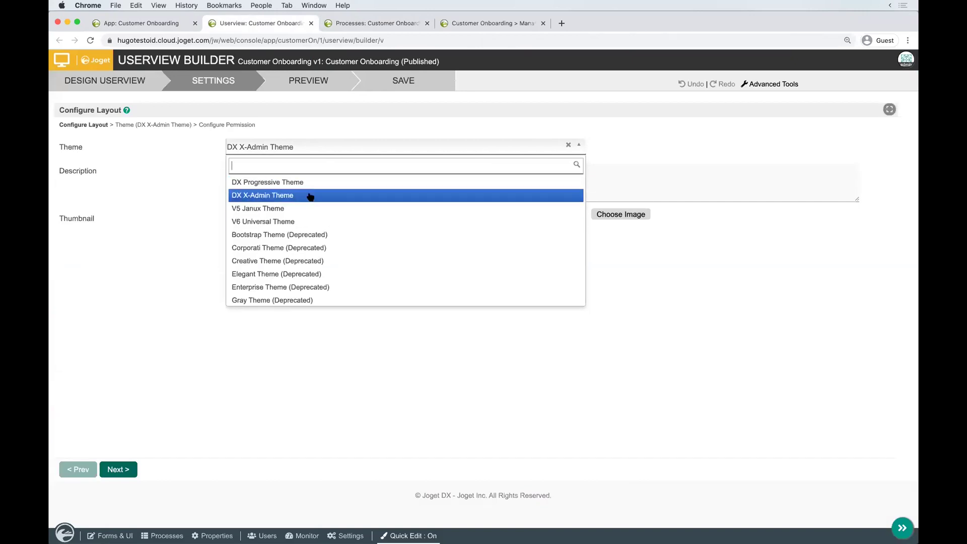
{"action": "left_click", "coordinate": [191, 208]}
{"action": "key", "text": "super+r"}
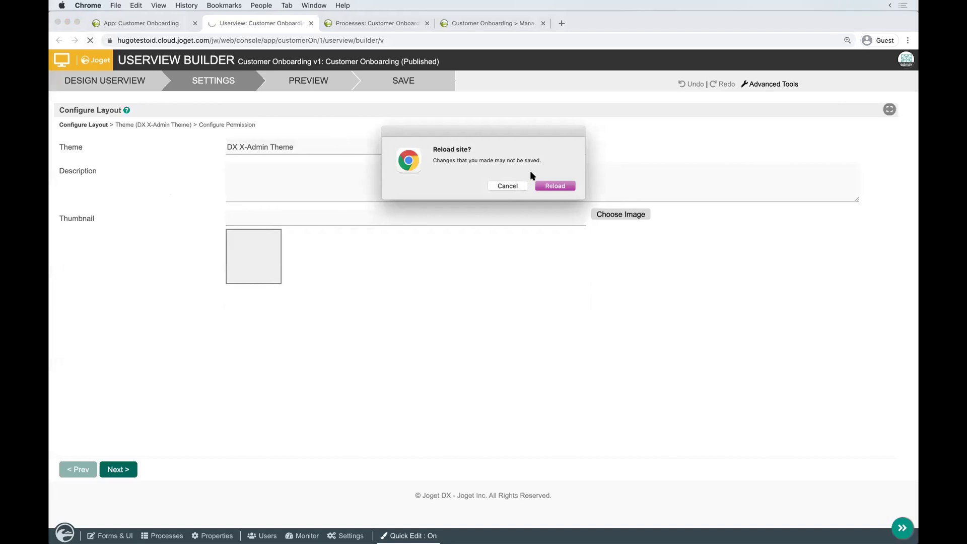
{"action": "left_click", "coordinate": [548, 186]}
{"action": "key", "text": "ctrl+Down"}
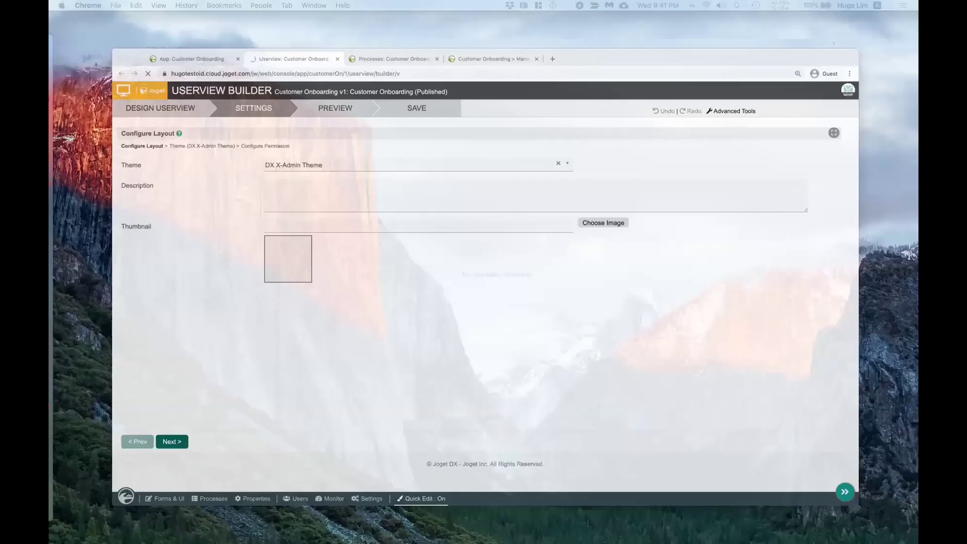
{"action": "key", "text": "Escape"}
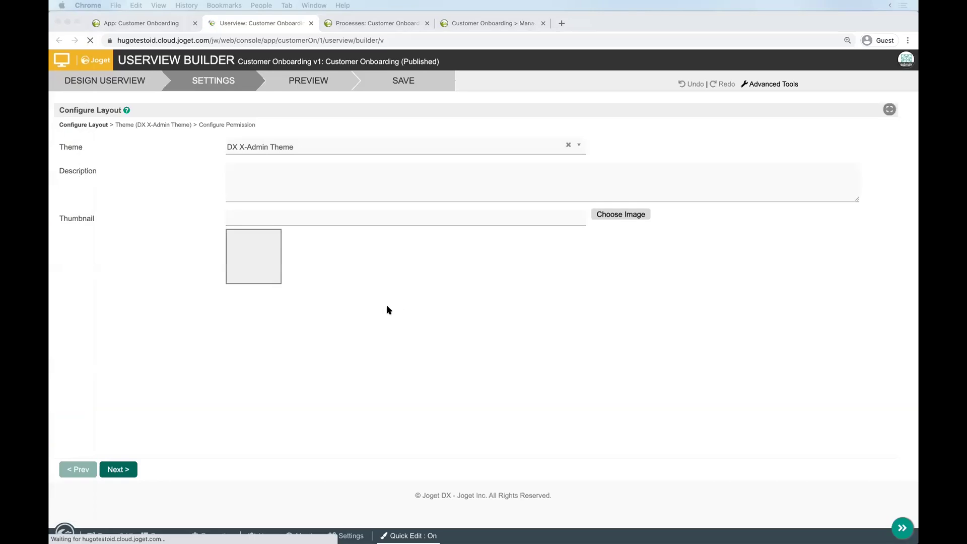
Step: Set the userview's layout theme to Color Admin Theme in the settings
{"action": "left_click", "coordinate": [213, 80]}
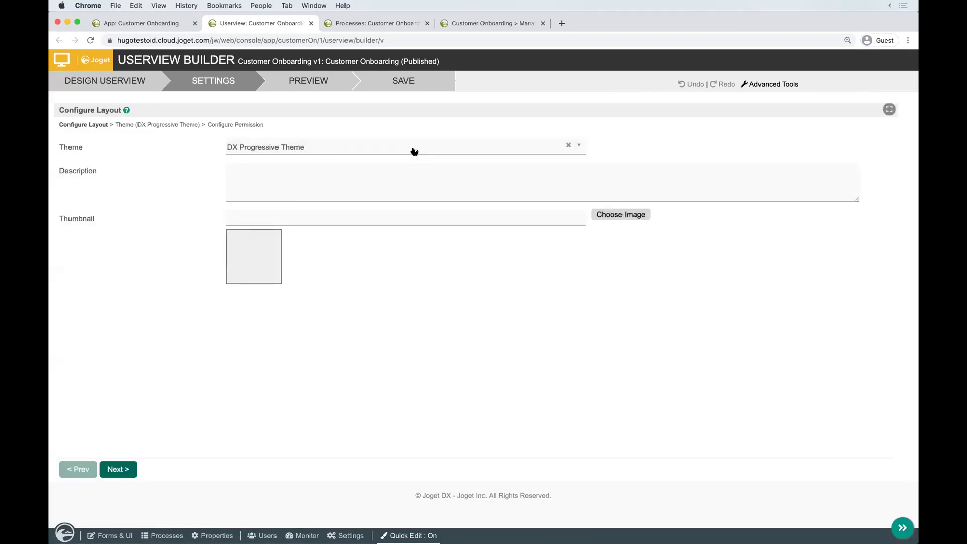
{"action": "left_click", "coordinate": [413, 146]}
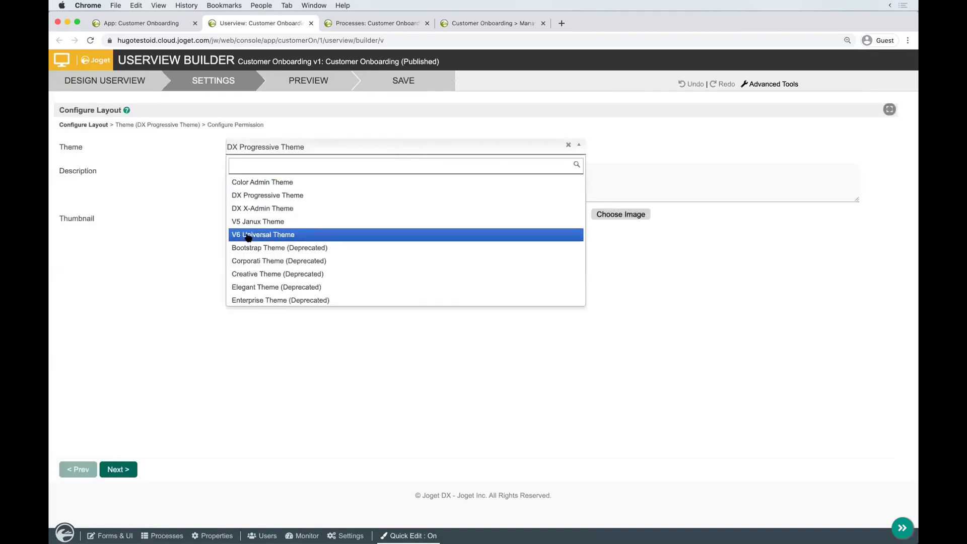
{"action": "left_click", "coordinate": [289, 182]}
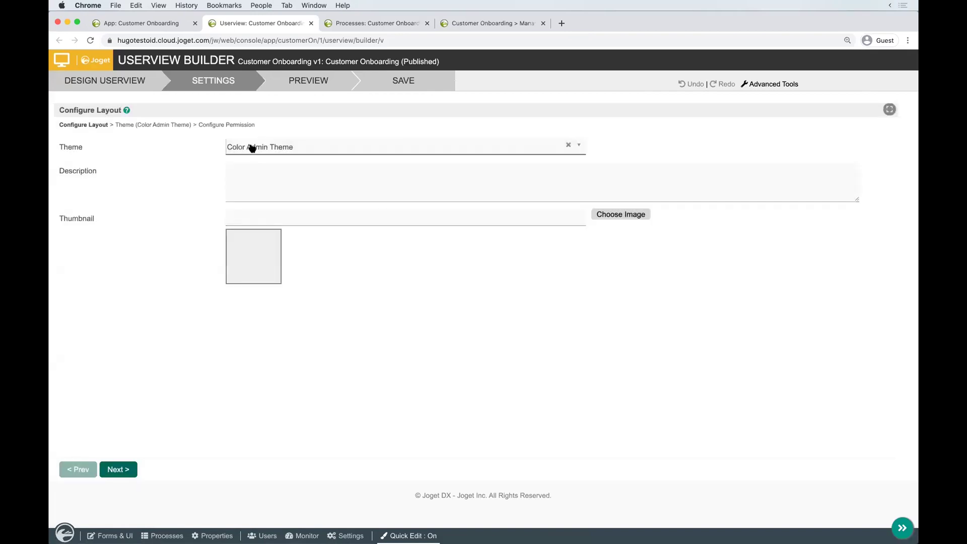
Step: Set the Color Admin Theme's primary color to green #37C05C
{"action": "left_click", "coordinate": [167, 125]}
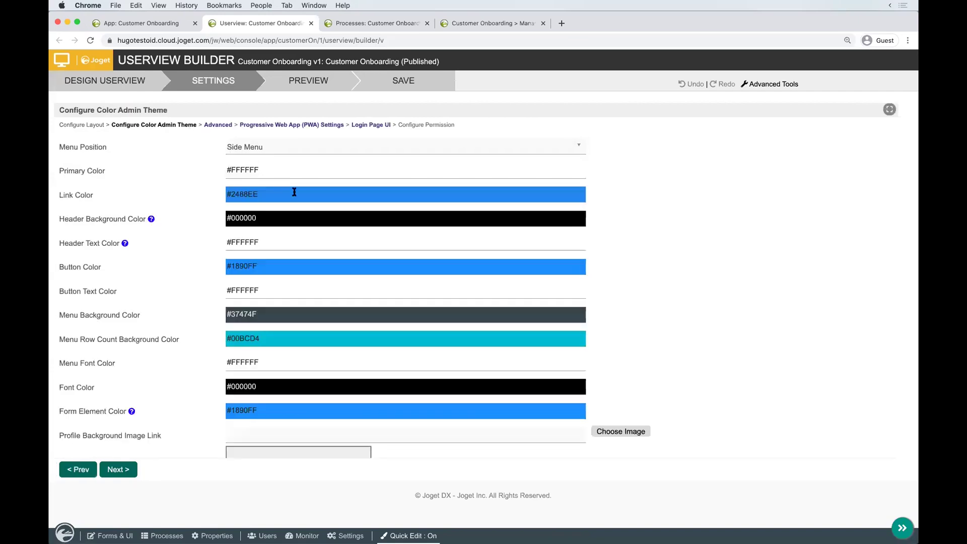
{"action": "left_click", "coordinate": [319, 166]}
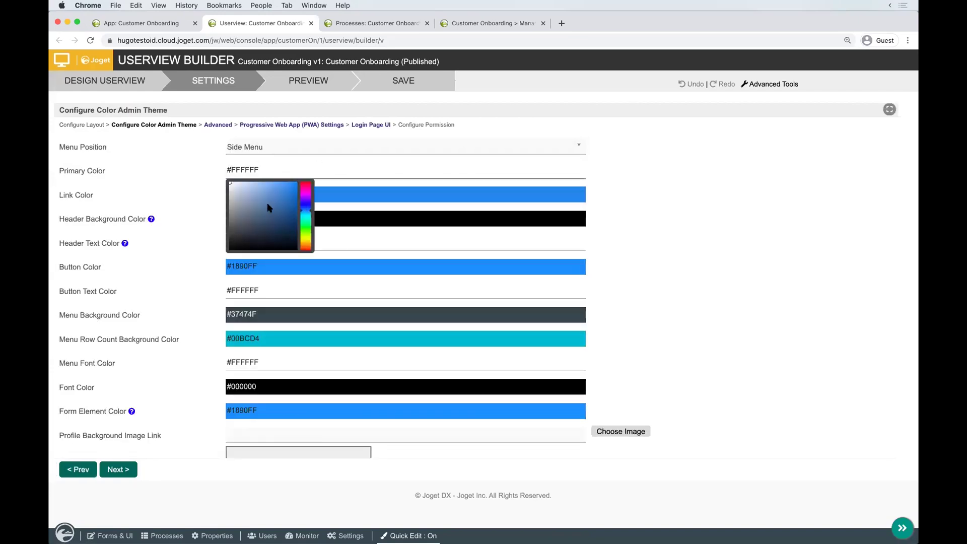
{"action": "left_click", "coordinate": [269, 205]}
{"action": "left_click_drag", "start_coordinate": [305, 210], "coordinate": [306, 223]}
{"action": "left_click", "coordinate": [279, 202]}
{"action": "left_click", "coordinate": [153, 201]}
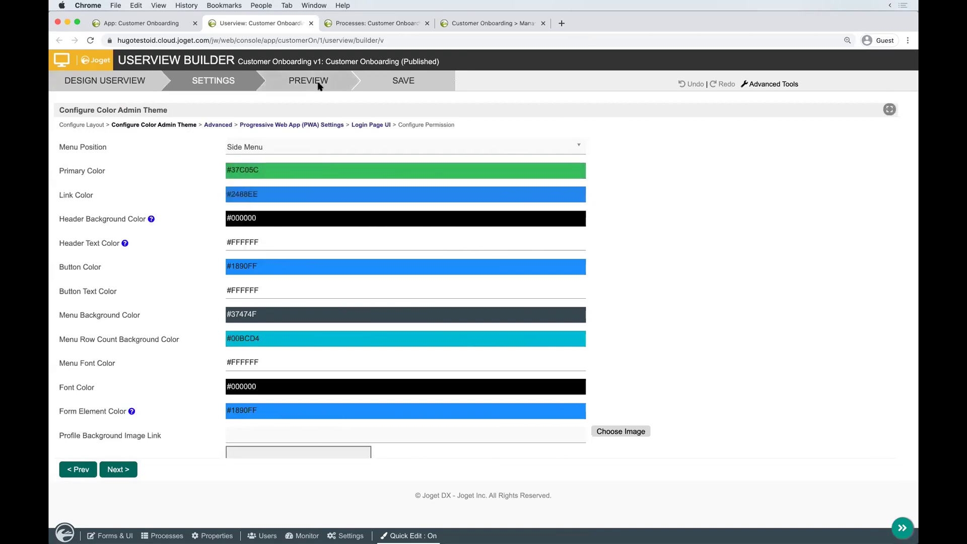
Step: Preview the Customer Onboarding userview with Quick Edit turned off and return to the builder
{"action": "left_click", "coordinate": [319, 85]}
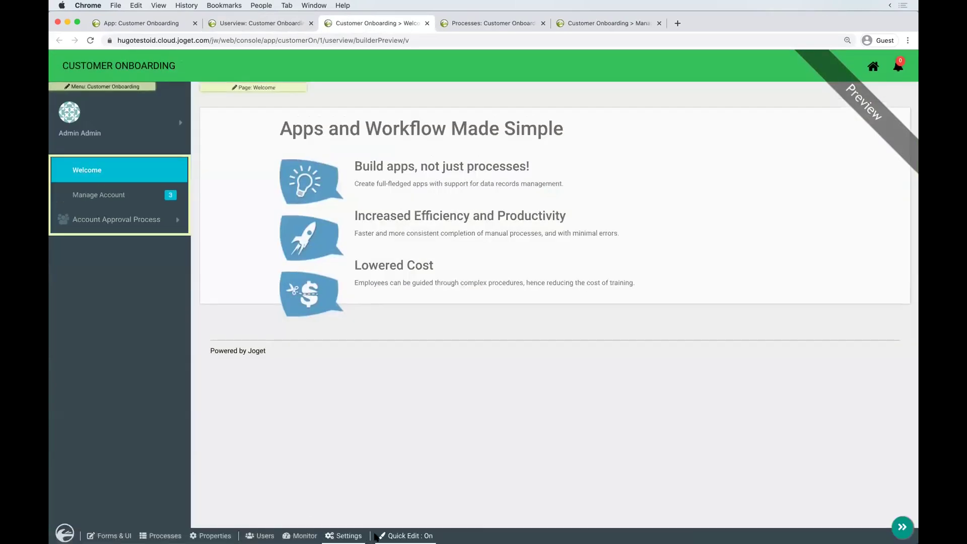
{"action": "left_click", "coordinate": [376, 536]}
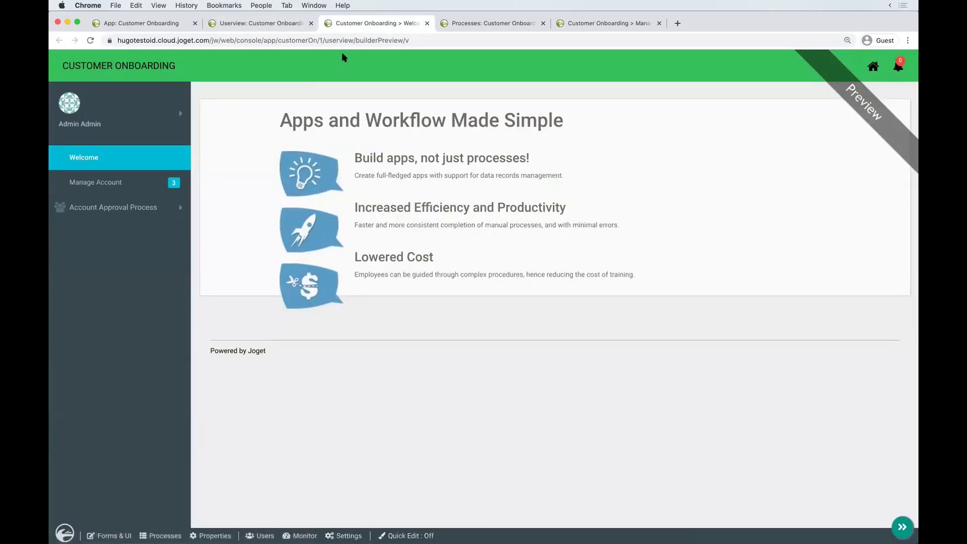
{"action": "key", "text": "ctrl+shift+Tab"}
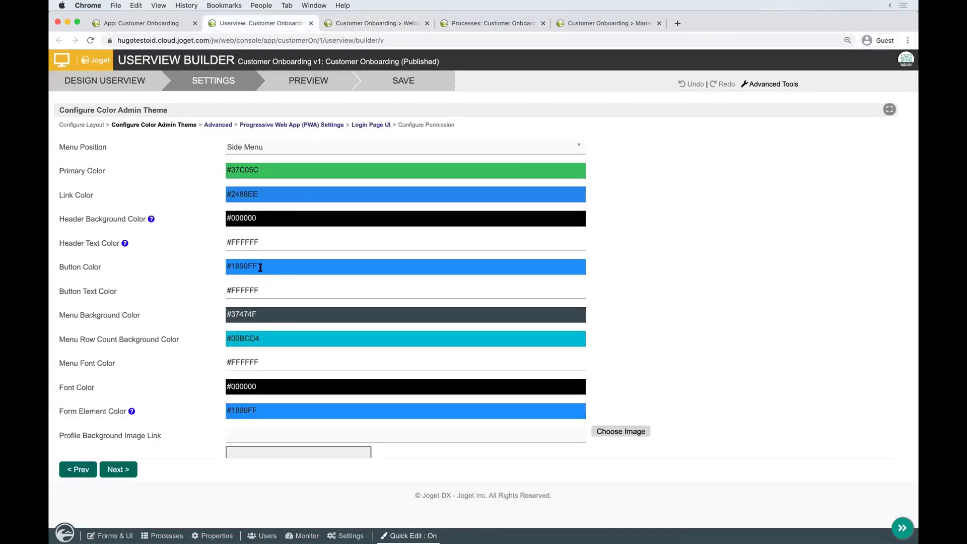
Step: Look over the remaining theme settings, save the userview and open the live Customer Onboarding welcome page
{"action": "scroll", "coordinate": [366, 303], "scroll_direction": "down", "scroll_amount": 10}
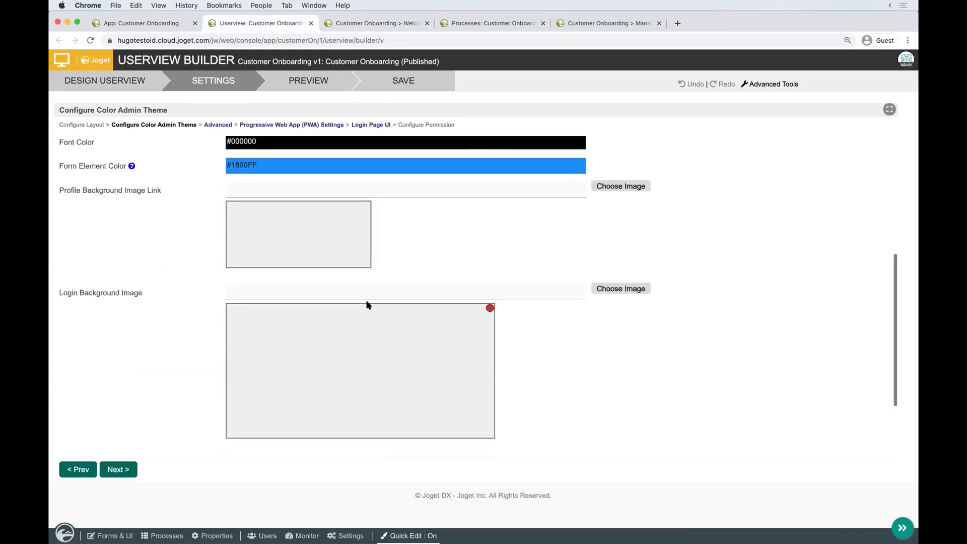
{"action": "scroll", "coordinate": [367, 302], "scroll_direction": "up", "scroll_amount": 9}
{"action": "scroll", "coordinate": [367, 302], "scroll_direction": "up", "scroll_amount": 1}
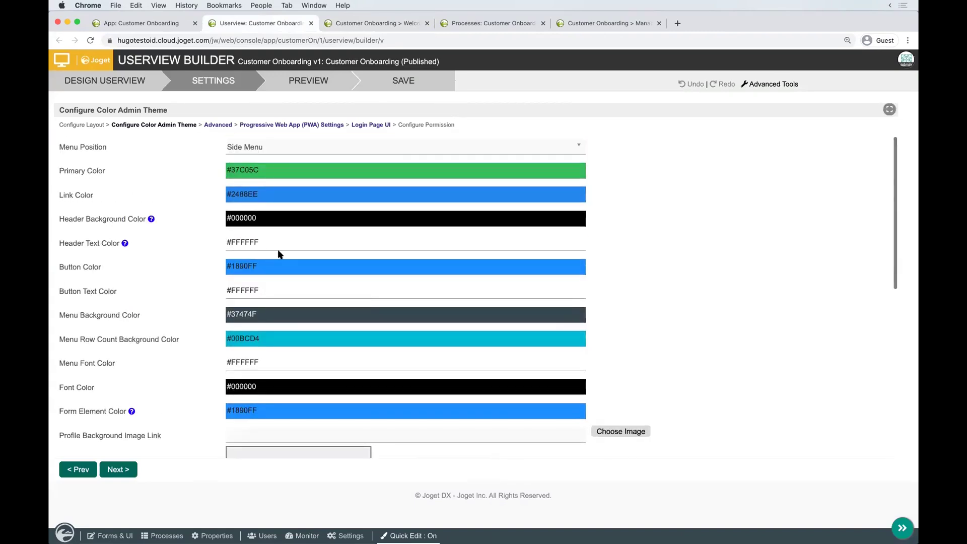
{"action": "left_click", "coordinate": [126, 84]}
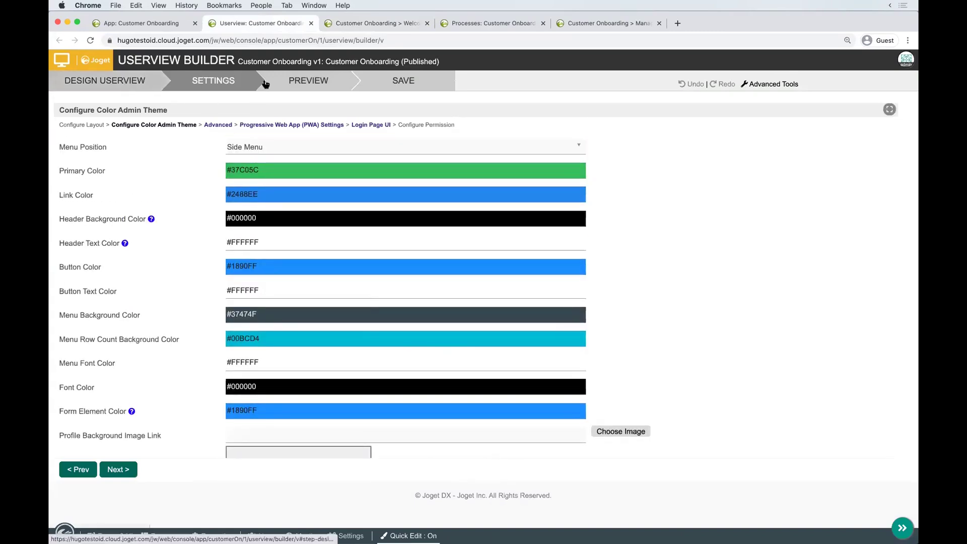
{"action": "left_click", "coordinate": [382, 23]}
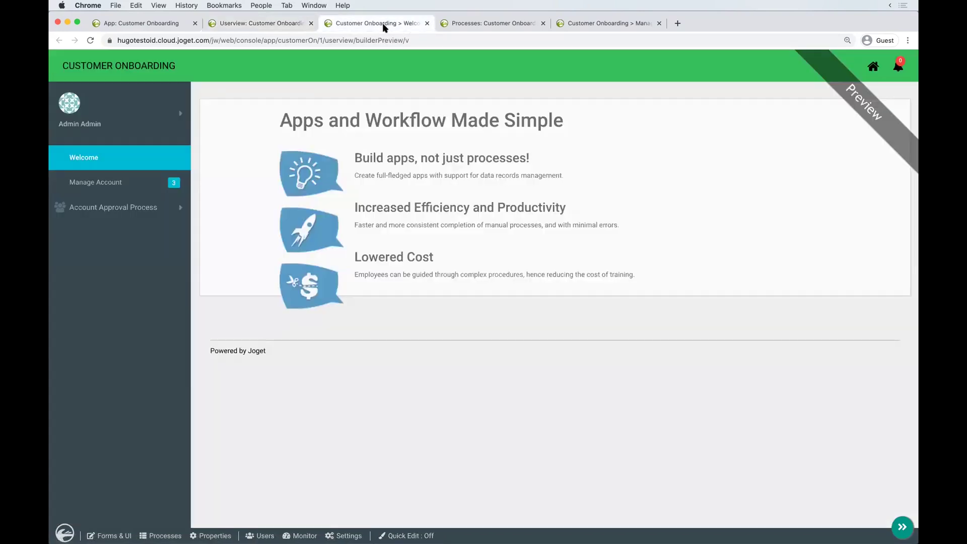
{"action": "left_click", "coordinate": [133, 61]}
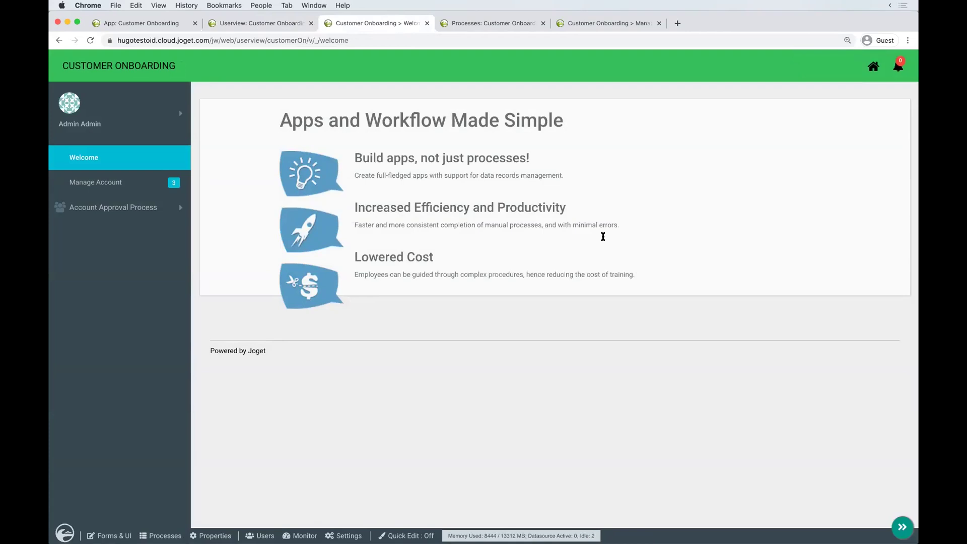
Step: Show the app in the browser's responsive device view, narrow it to about 625 pixels wide and open the app menu
{"action": "key", "text": "super+alt+i"}
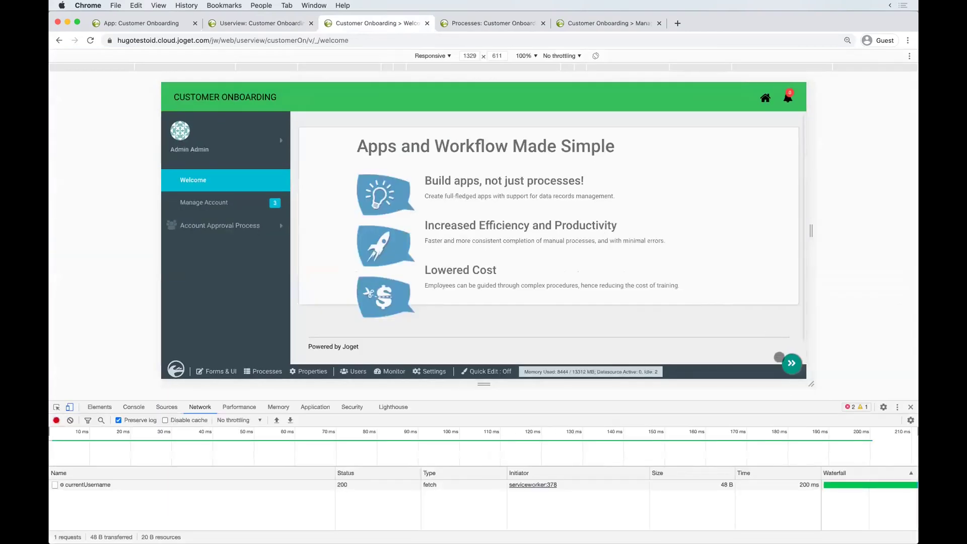
{"action": "left_click_drag", "start_coordinate": [805, 383], "coordinate": [640, 386]}
{"action": "left_click", "coordinate": [347, 98]}
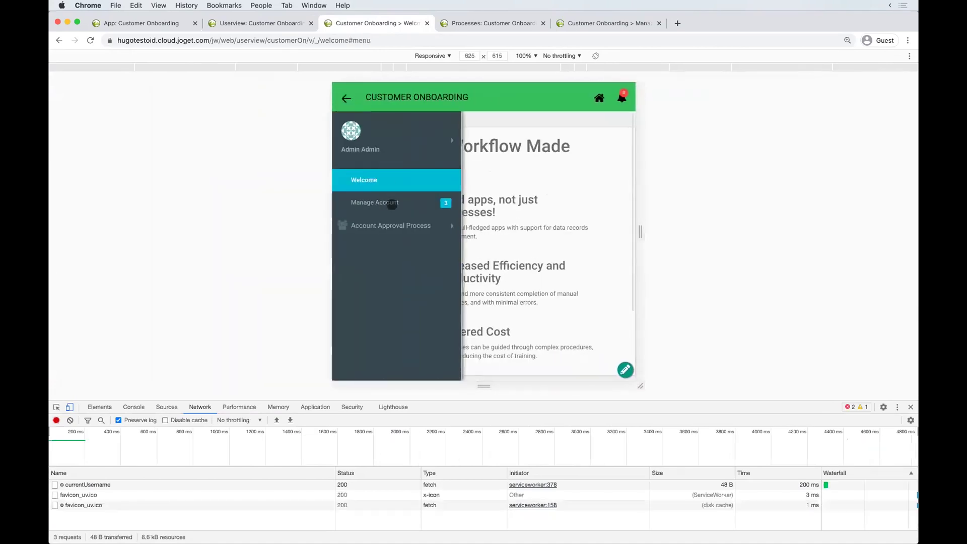
Step: Open the ABC Inc record from the Manage Account list in the narrow mobile layout
{"action": "left_click", "coordinate": [393, 205]}
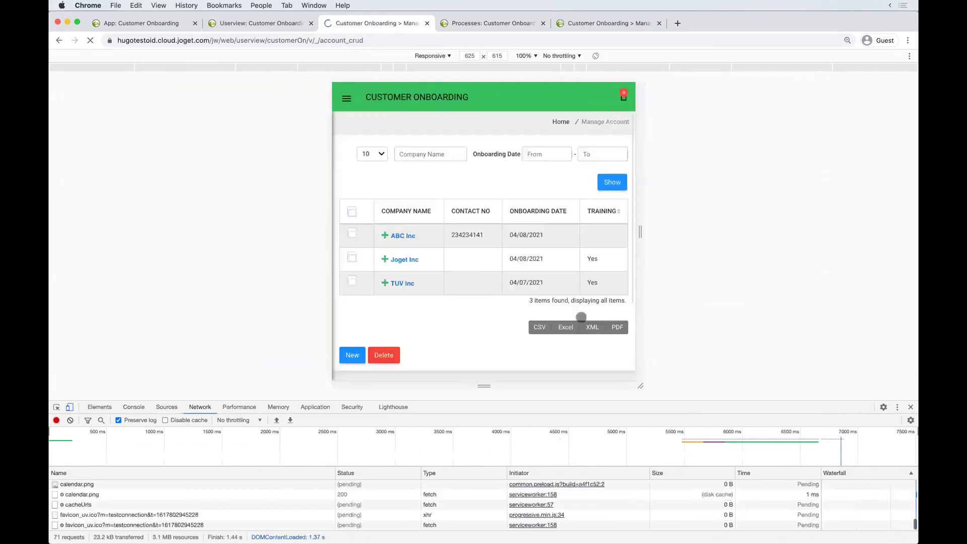
{"action": "left_click", "coordinate": [385, 235]}
{"action": "left_click", "coordinate": [355, 270]}
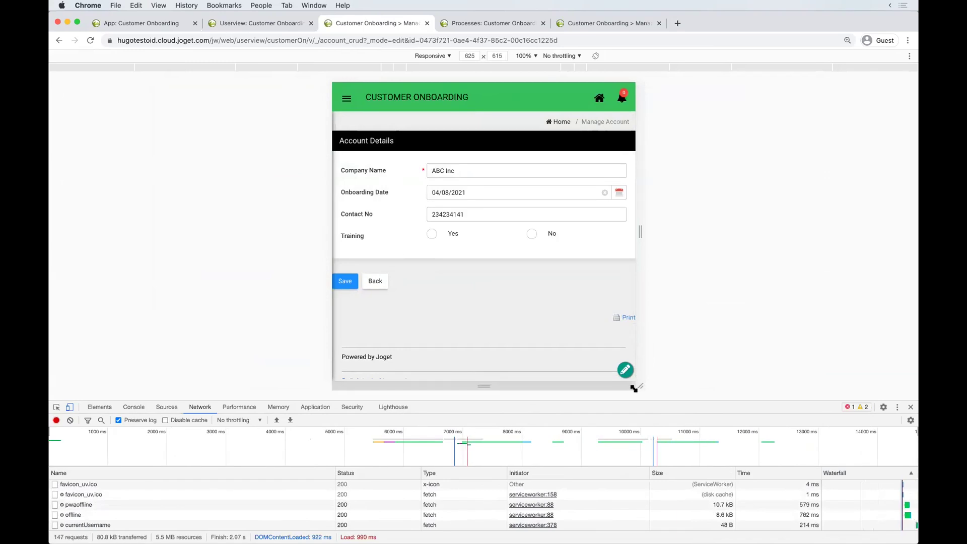
Step: Widen the responsive view to about 1425 pixels and close the developer tools
{"action": "left_click_drag", "start_coordinate": [640, 387], "coordinate": [835, 377]}
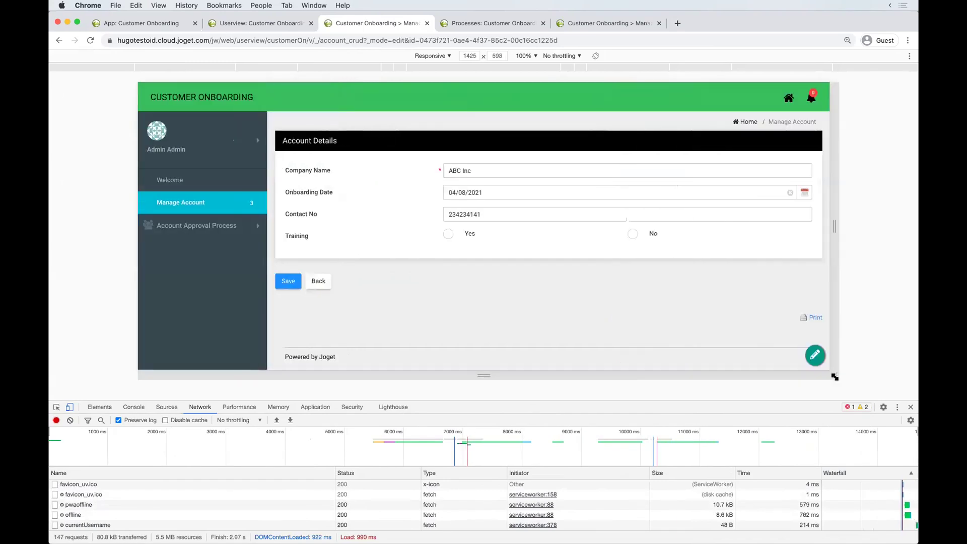
{"action": "left_click", "coordinate": [911, 408]}
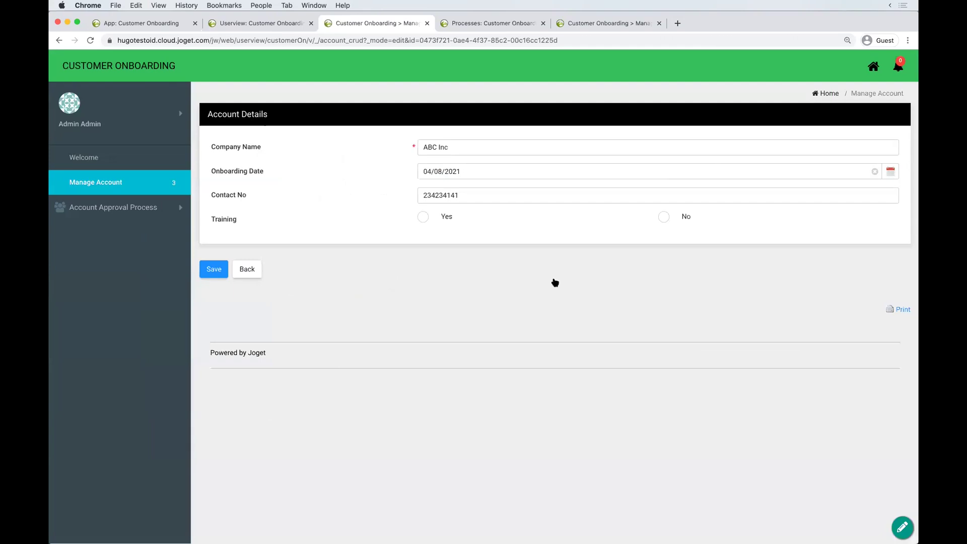
Step: Browse the live app's Welcome, Submit Account and Manage Account pages, and return to the Userview Builder
{"action": "left_click", "coordinate": [126, 153]}
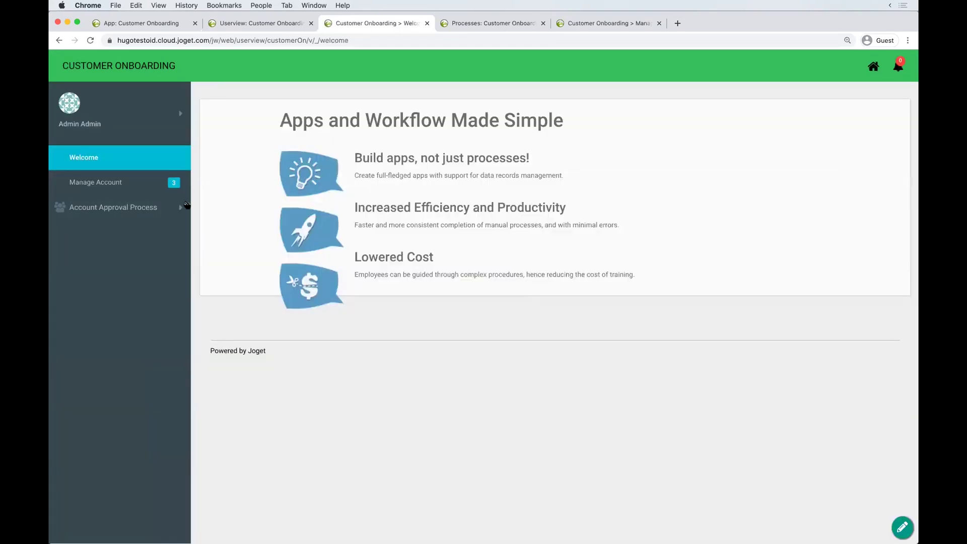
{"action": "left_click", "coordinate": [147, 207]}
{"action": "left_click", "coordinate": [177, 232]}
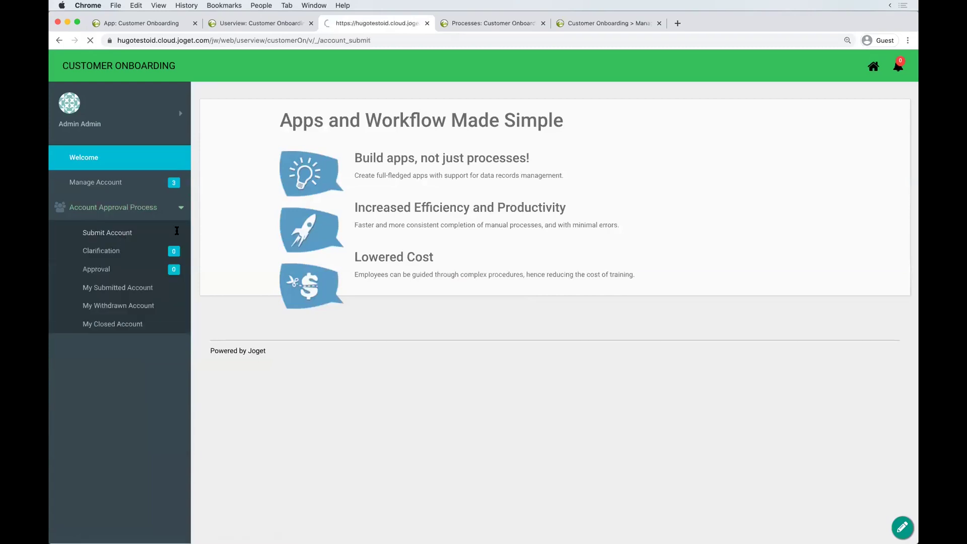
{"action": "left_click", "coordinate": [96, 182]}
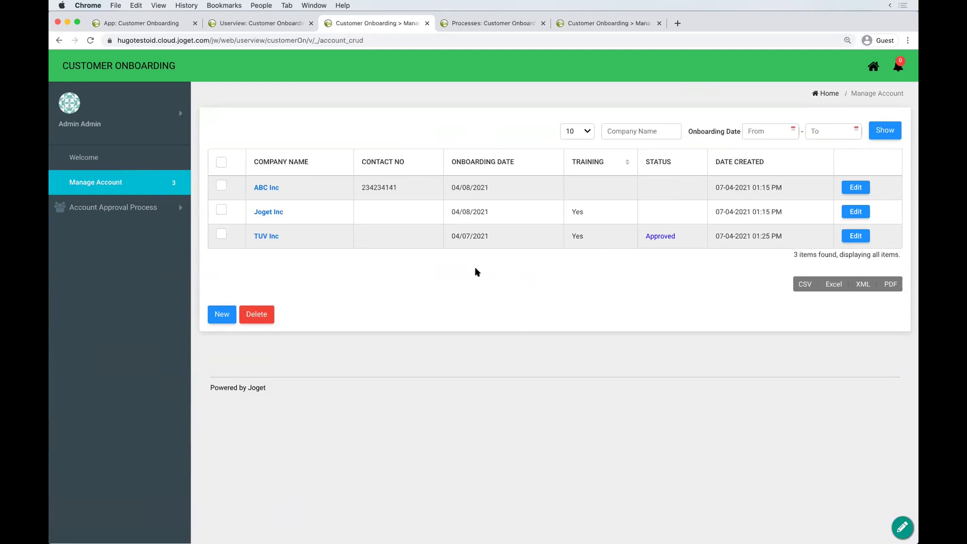
{"action": "left_click", "coordinate": [265, 26]}
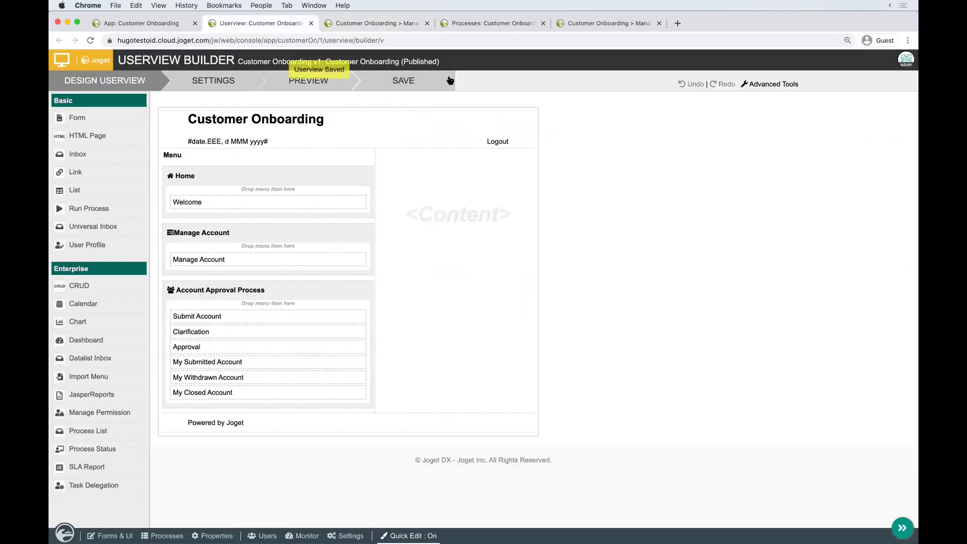
Step: Set the Customer Onboarding userview's permission type to Logged In User and save the userview
{"action": "left_click", "coordinate": [391, 26]}
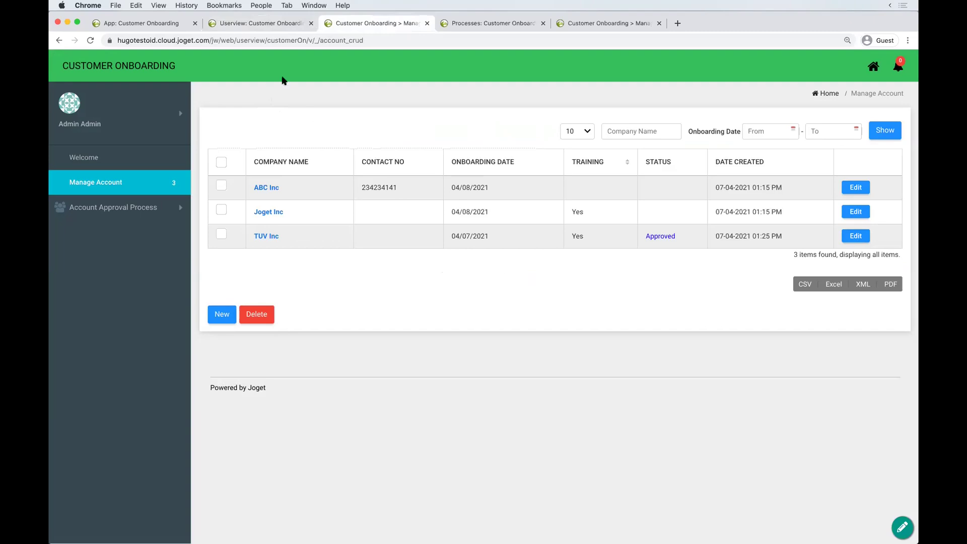
{"action": "left_click", "coordinate": [279, 22]}
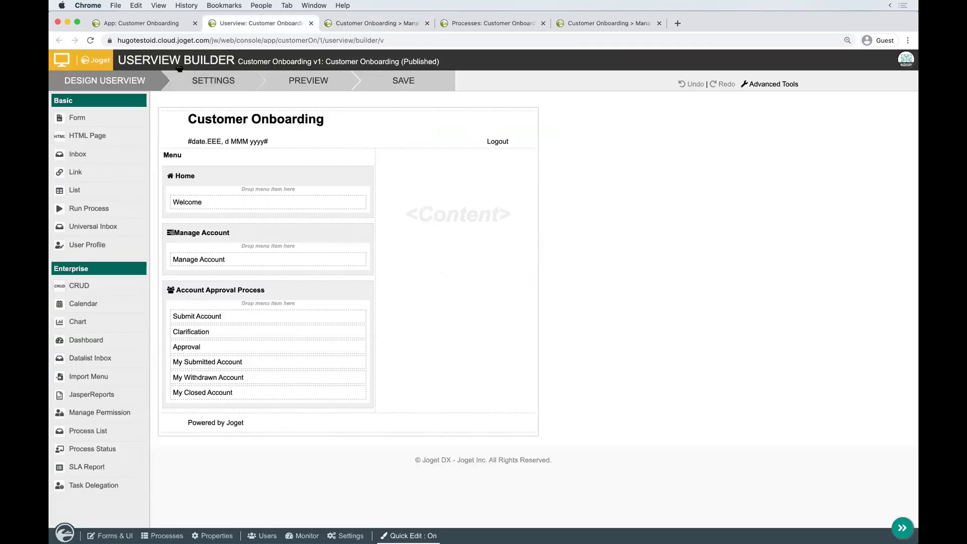
{"action": "left_click", "coordinate": [215, 79]}
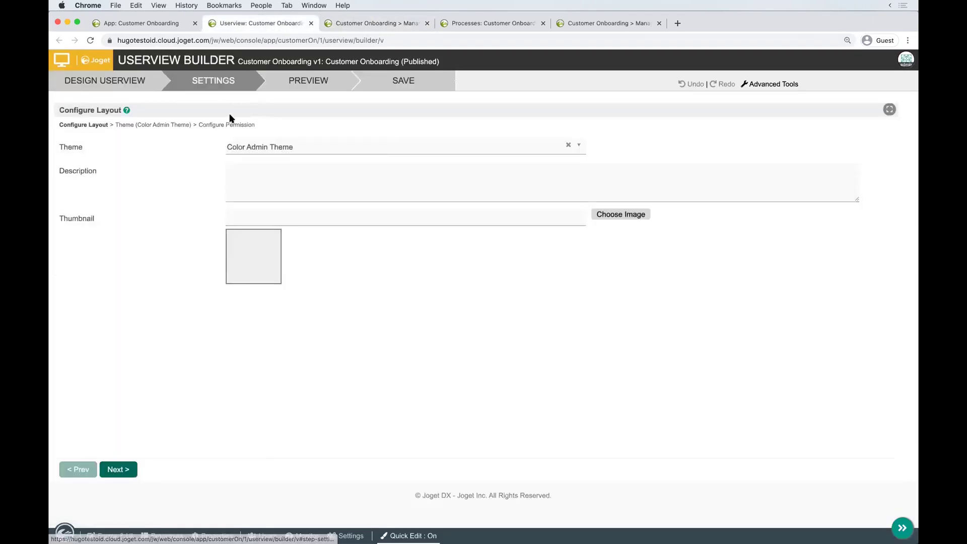
{"action": "left_click", "coordinate": [230, 125]}
{"action": "left_click", "coordinate": [285, 170]}
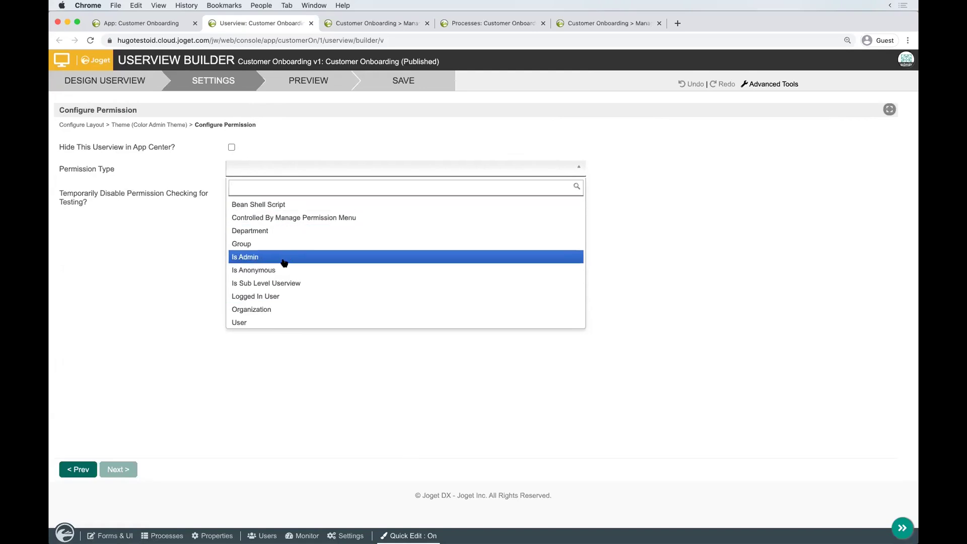
{"action": "left_click", "coordinate": [282, 297]}
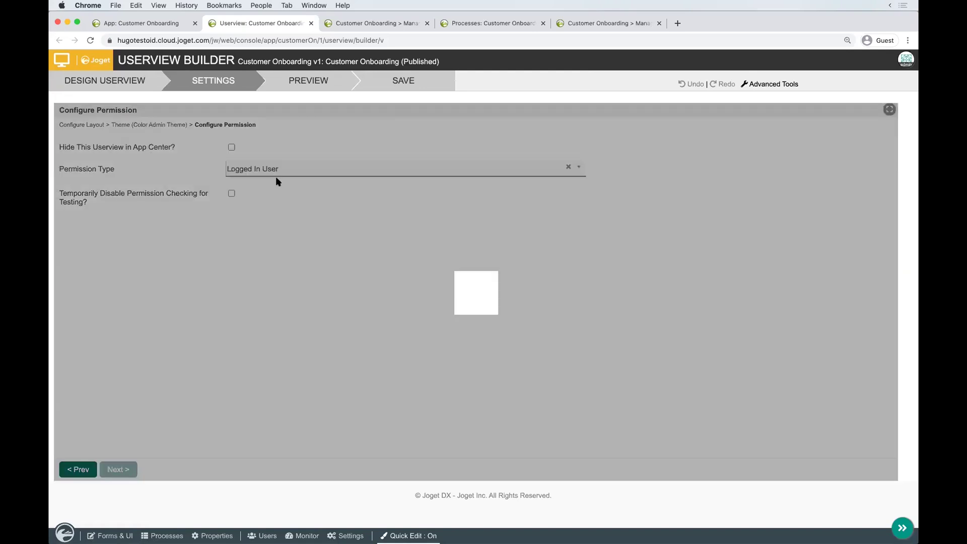
{"action": "left_click", "coordinate": [401, 80]}
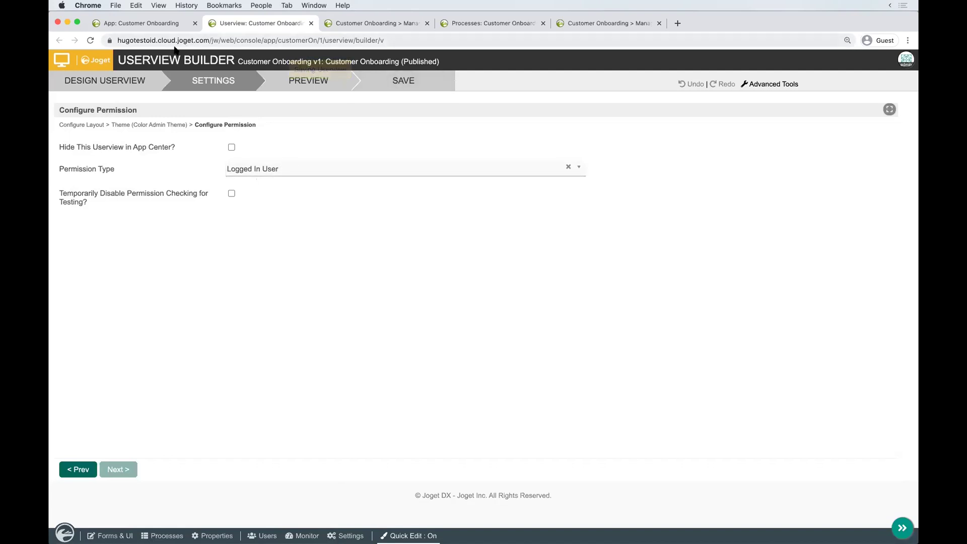
Step: Return to the live app's Manage Account page, expand the user profile menu and open an incognito window
{"action": "left_click", "coordinate": [259, 25]}
{"action": "left_click", "coordinate": [369, 25]}
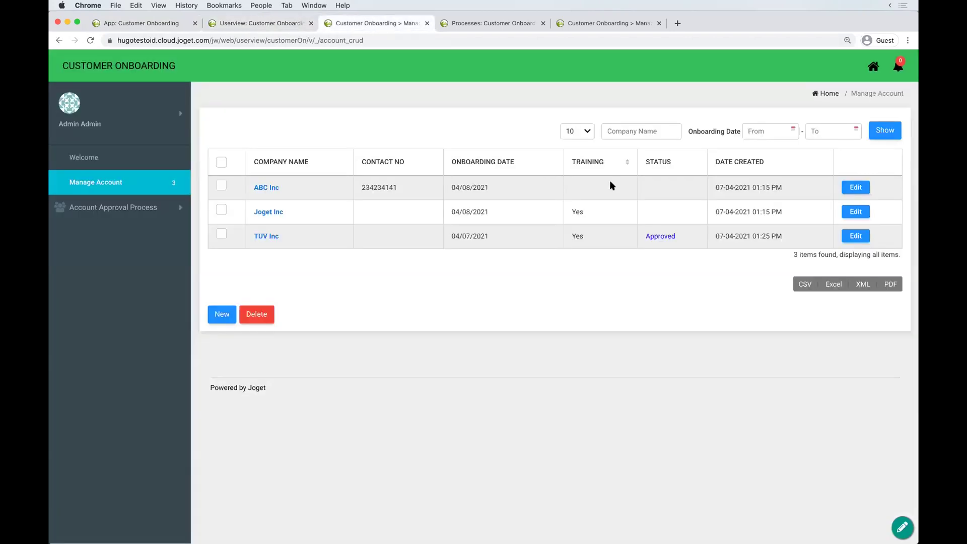
{"action": "left_click", "coordinate": [157, 122]}
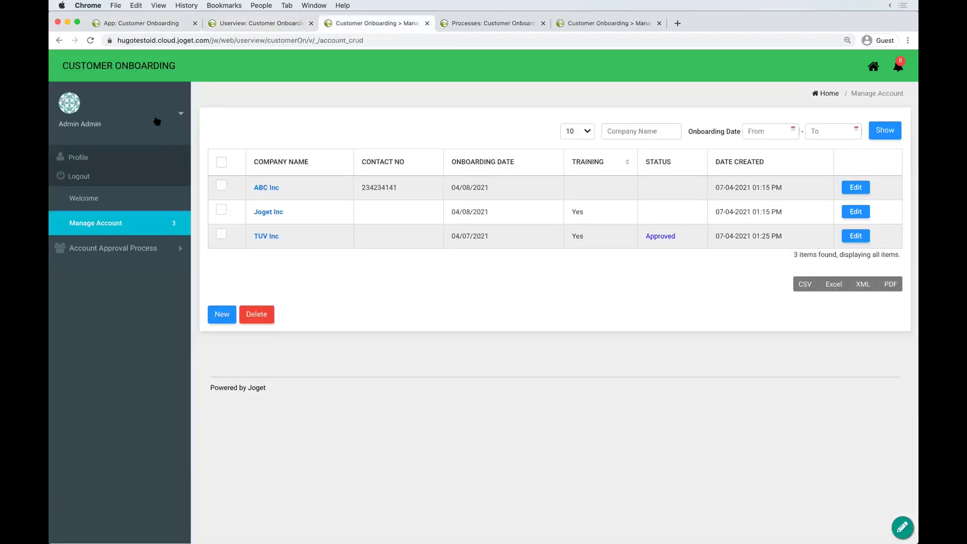
{"action": "right_click", "coordinate": [93, 201]}
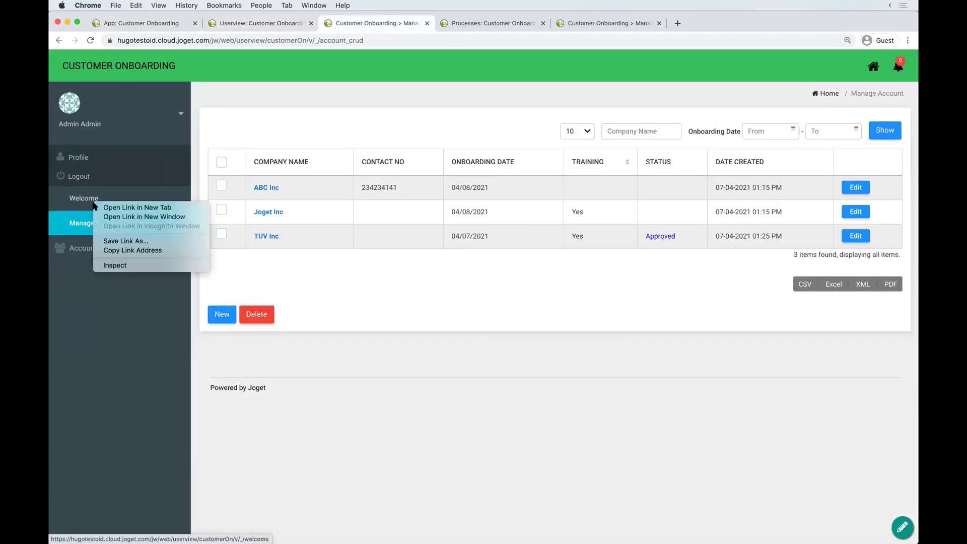
{"action": "left_click", "coordinate": [157, 217]}
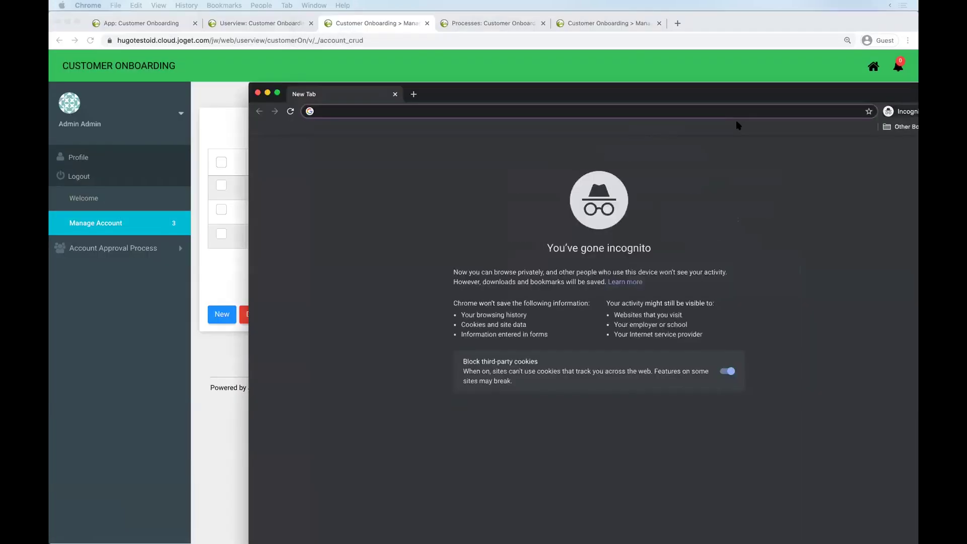
Step: Load the Manage Account page's address in the incognito window to test anonymous access, and return to the main browser window
{"action": "left_click", "coordinate": [410, 40]}
{"action": "key", "text": "super+c"}
{"action": "key", "text": "super+grave"}
{"action": "key", "text": "super+v"}
{"action": "key", "text": "Return"}
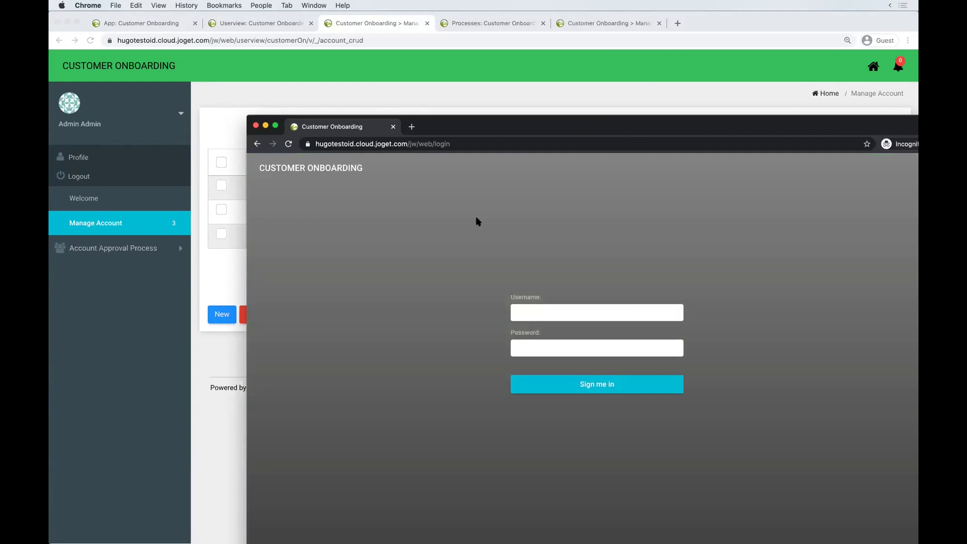
{"action": "left_click_drag", "start_coordinate": [549, 136], "coordinate": [598, 111]}
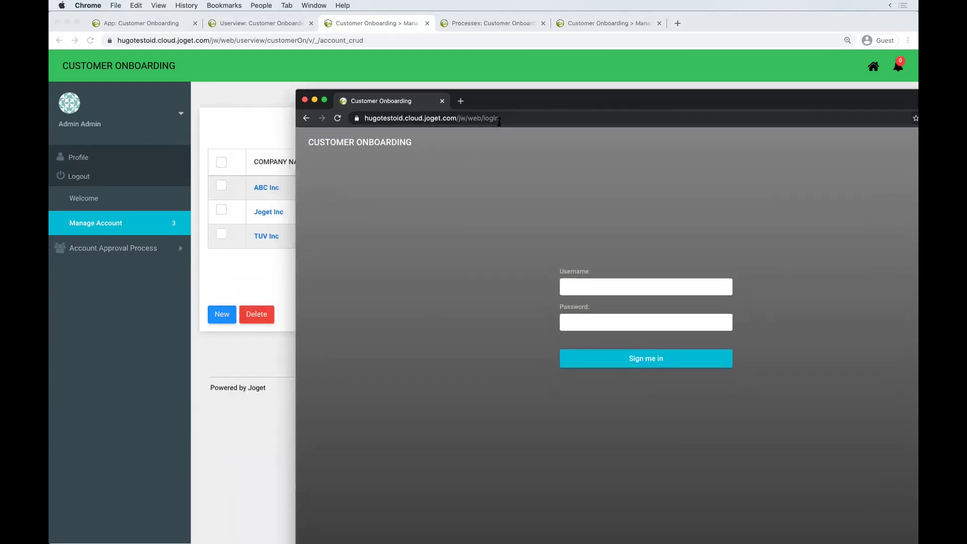
{"action": "left_click", "coordinate": [240, 272]}
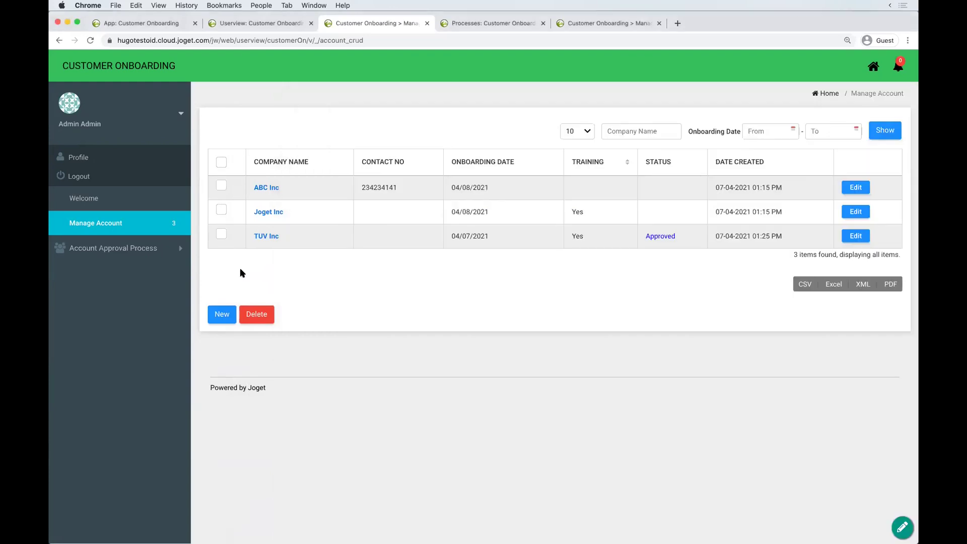
Step: Try setting the Manage Account category's permission type to Group in the userview design
{"action": "left_click", "coordinate": [259, 23]}
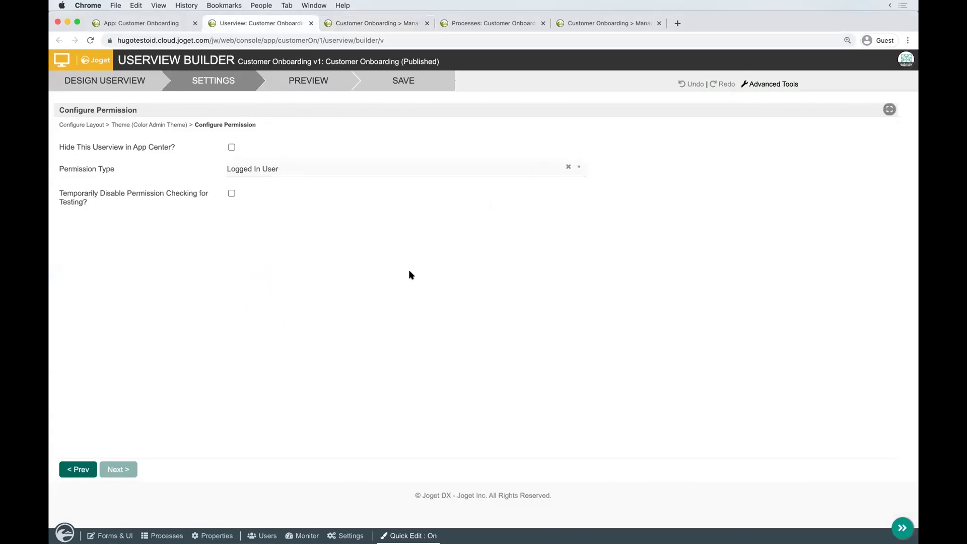
{"action": "left_click", "coordinate": [142, 85]}
{"action": "mouse_move", "coordinate": [335, 179]}
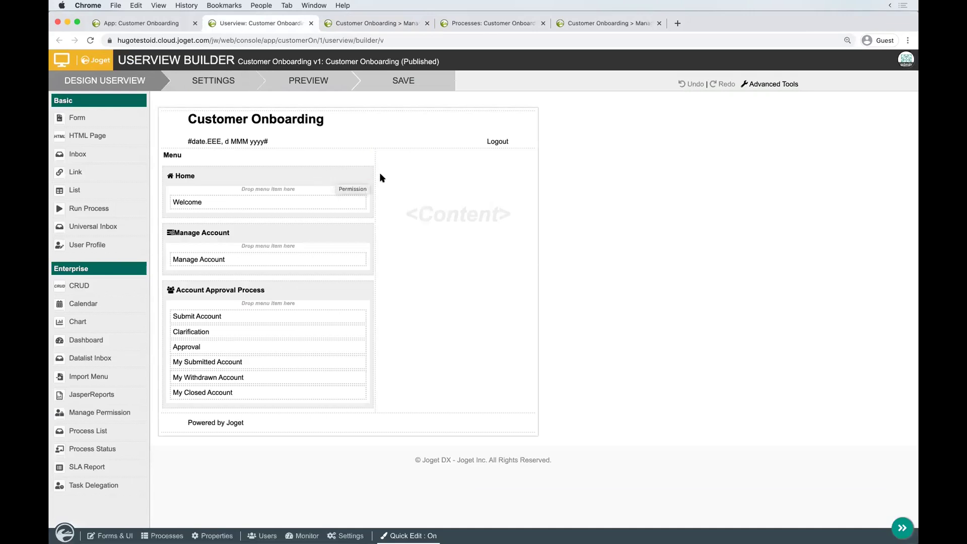
{"action": "mouse_move", "coordinate": [330, 262]}
{"action": "mouse_move", "coordinate": [330, 291]}
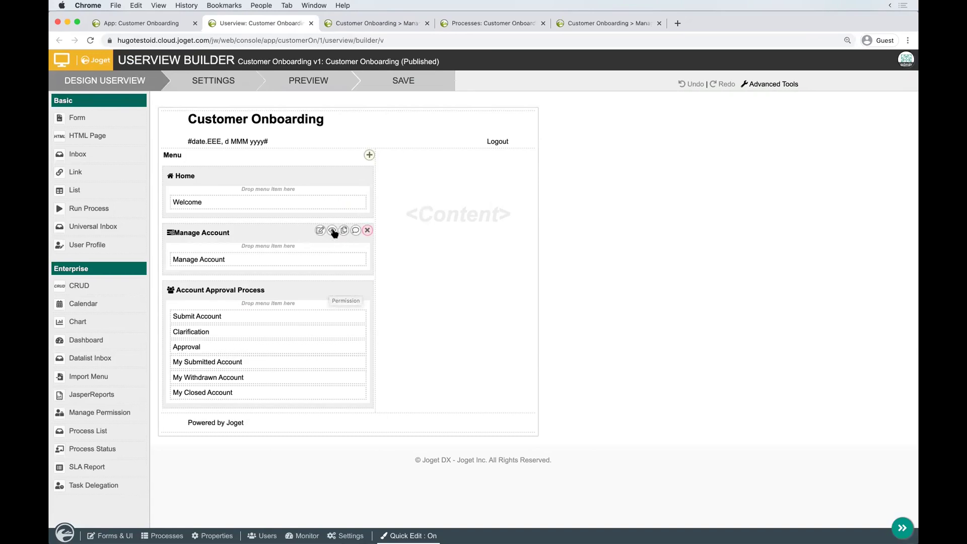
{"action": "left_click", "coordinate": [332, 231]}
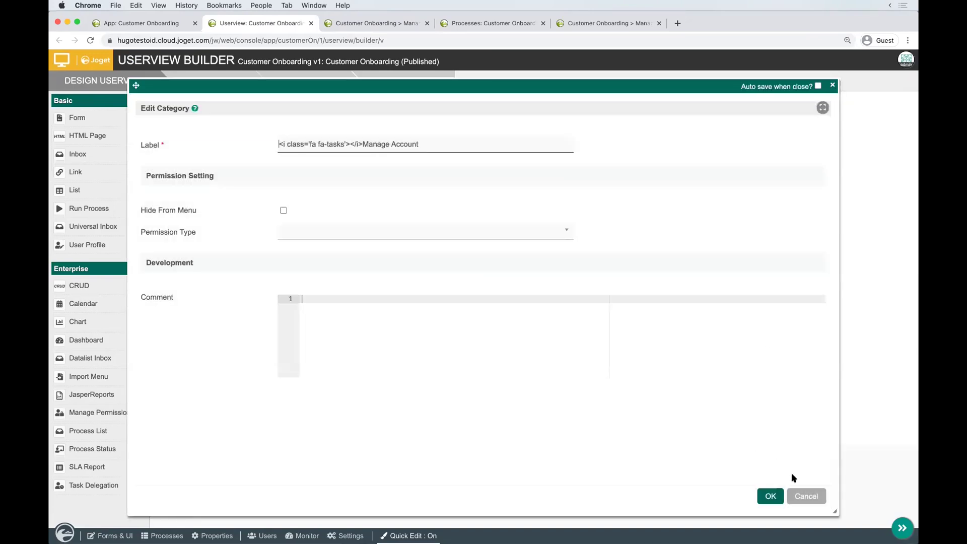
{"action": "left_click_drag", "start_coordinate": [827, 511], "coordinate": [635, 496]}
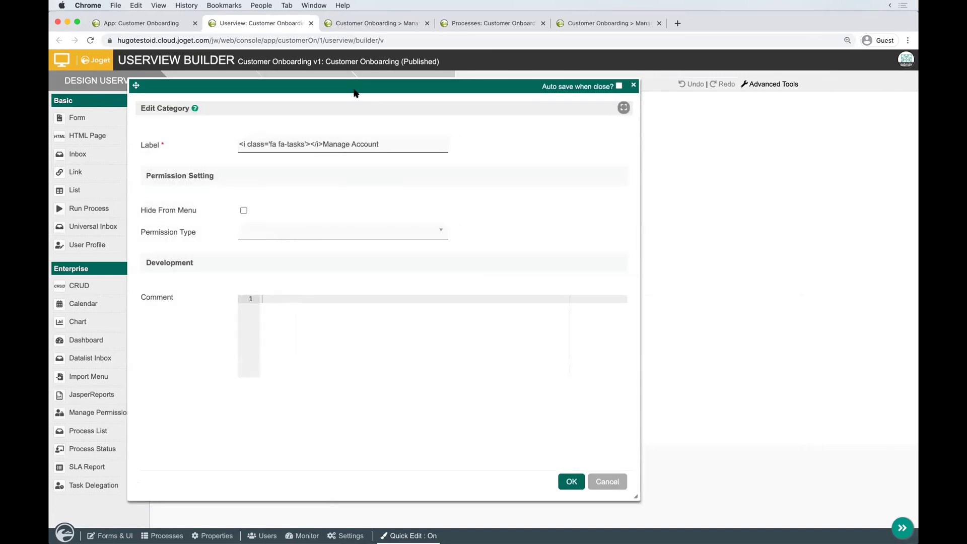
{"action": "left_click", "coordinate": [525, 233]}
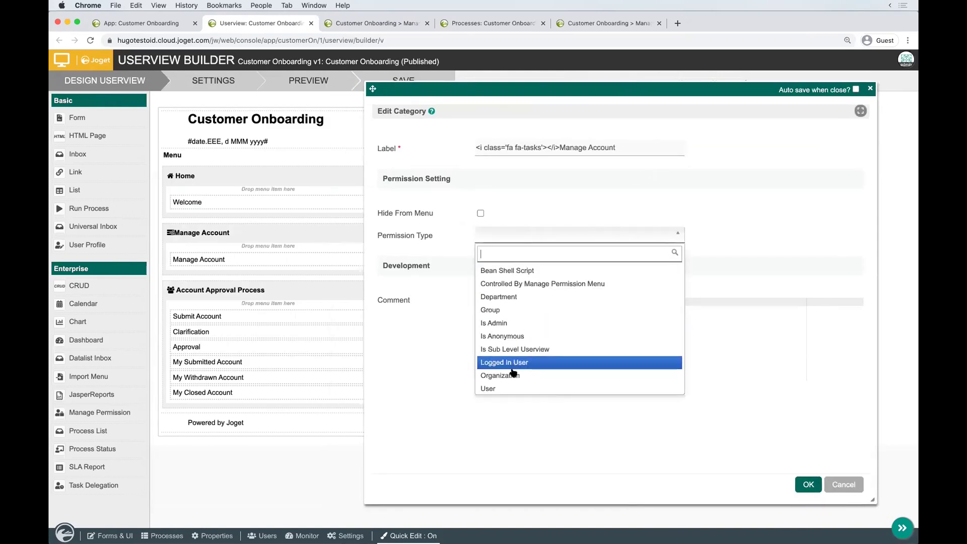
{"action": "left_click", "coordinate": [521, 313]}
Step: Try restricting the Manage Account category to the Managers group, review the permission configuration and discard the category edit
{"action": "left_click", "coordinate": [469, 127]}
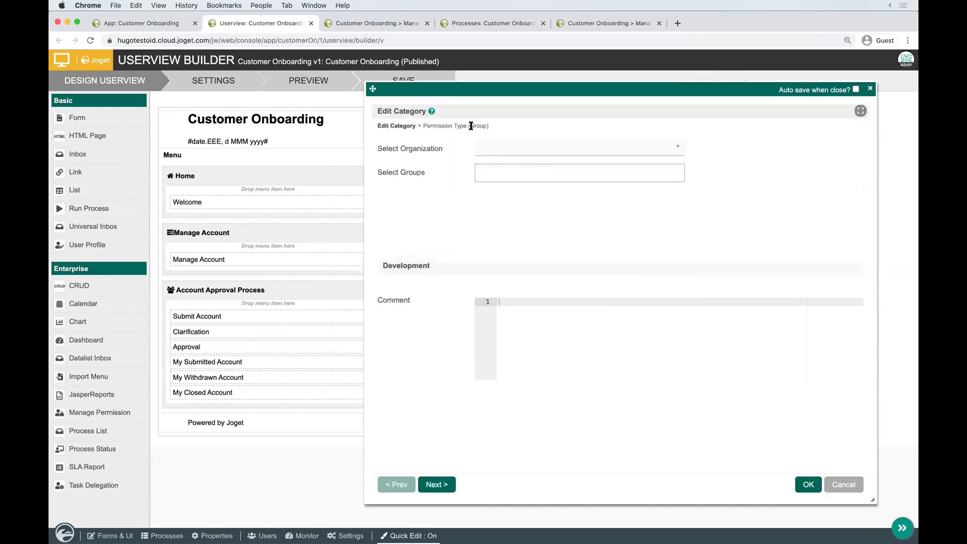
{"action": "left_click", "coordinate": [510, 172]}
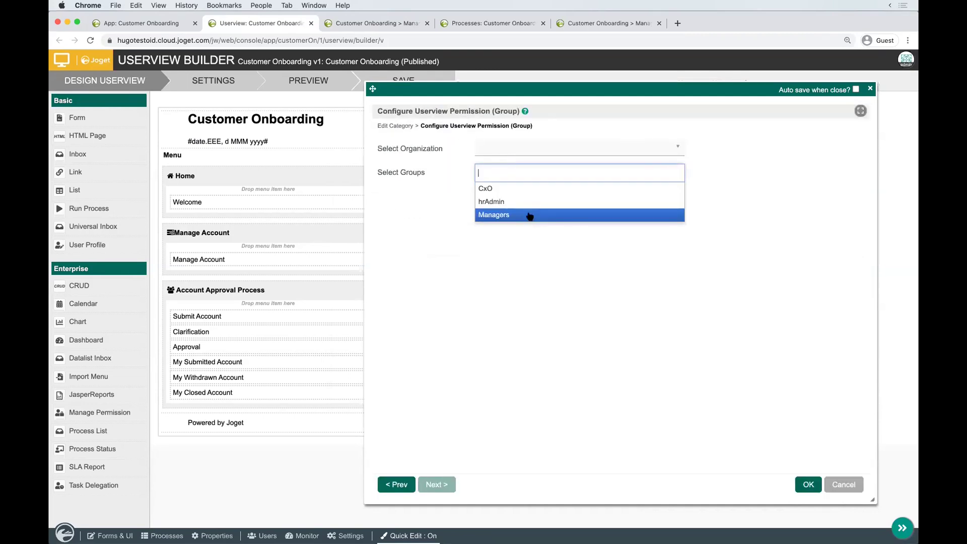
{"action": "left_click", "coordinate": [530, 216]}
{"action": "left_click", "coordinate": [404, 126]}
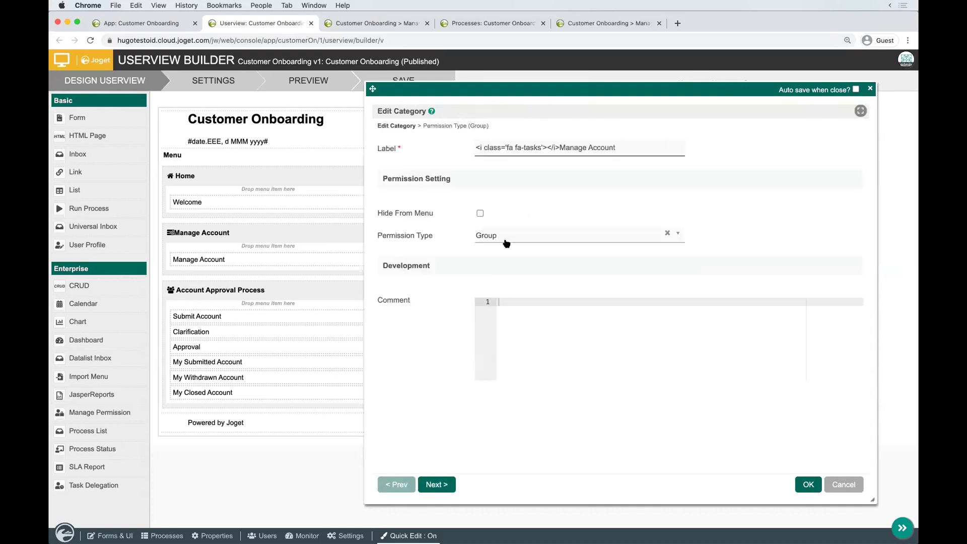
{"action": "left_click", "coordinate": [472, 125]}
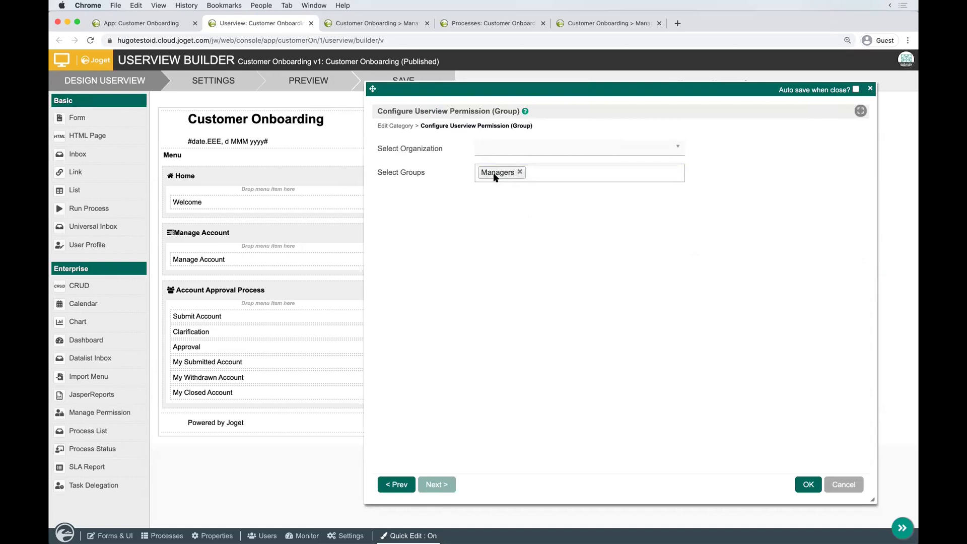
{"action": "left_click", "coordinate": [403, 127]}
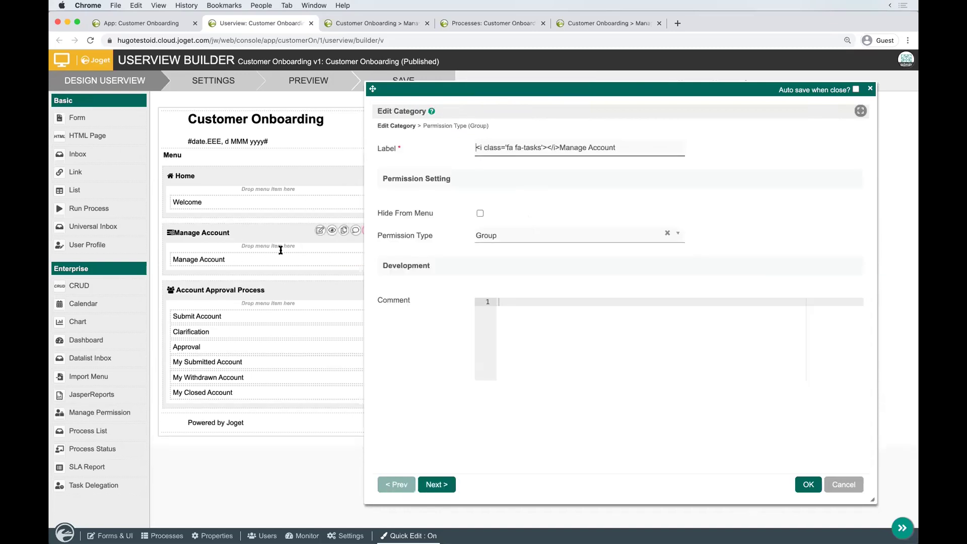
{"action": "left_click", "coordinate": [843, 483]}
{"action": "left_click", "coordinate": [566, 104]}
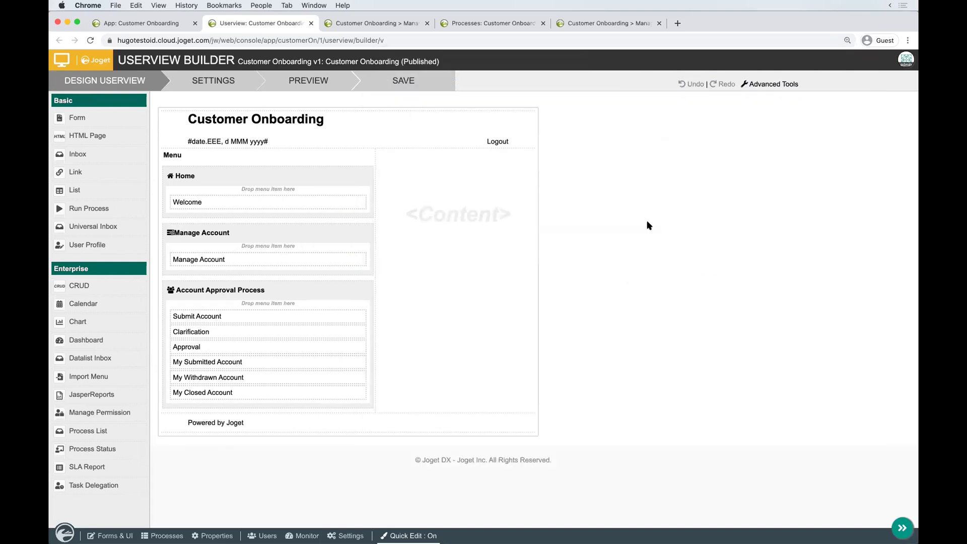
Step: Open the ABC Inc record, enable Quick Edit to open its Account form in the Form Builder, and turn Quick Edit off
{"action": "left_click", "coordinate": [369, 22]}
{"action": "left_click", "coordinate": [856, 187]}
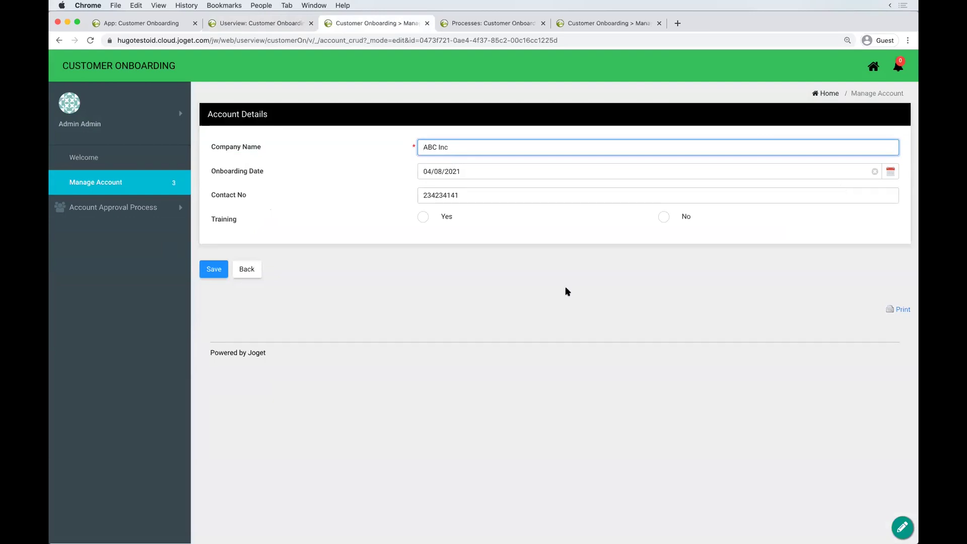
{"action": "left_click", "coordinate": [576, 291]}
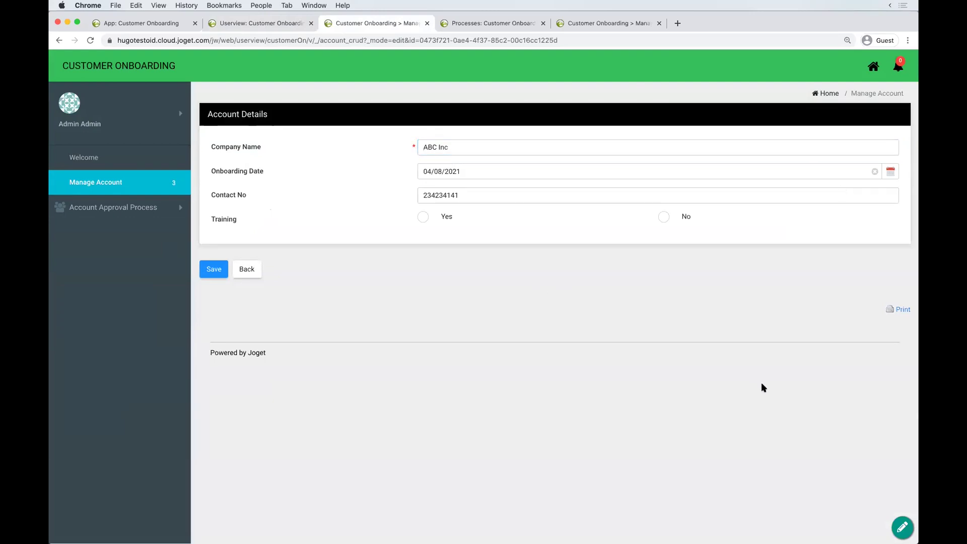
{"action": "left_click", "coordinate": [900, 533]}
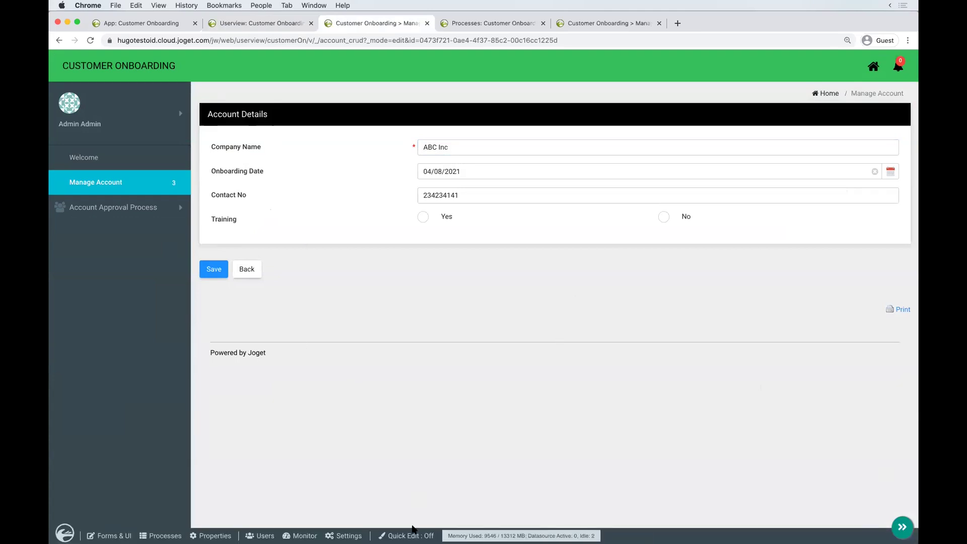
{"action": "left_click", "coordinate": [409, 533]}
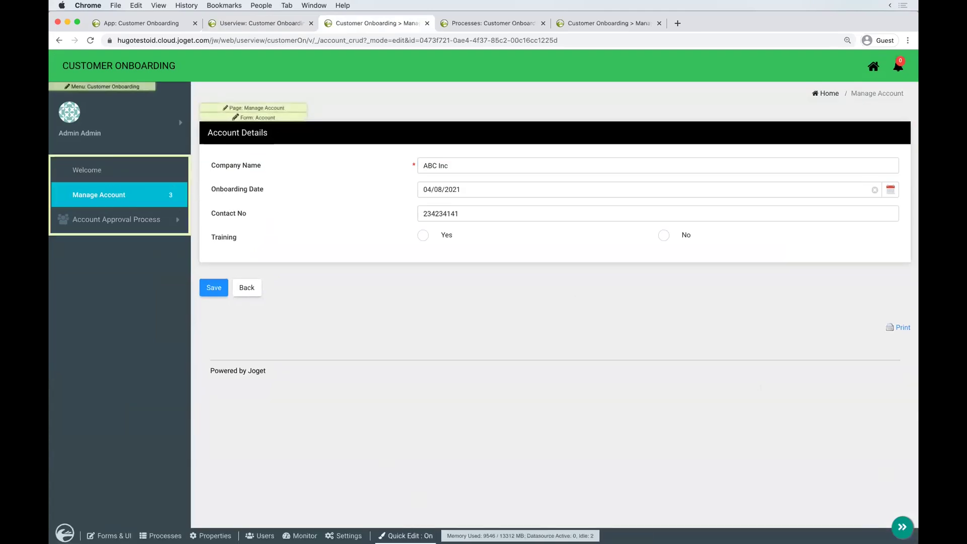
{"action": "left_click", "coordinate": [268, 118]}
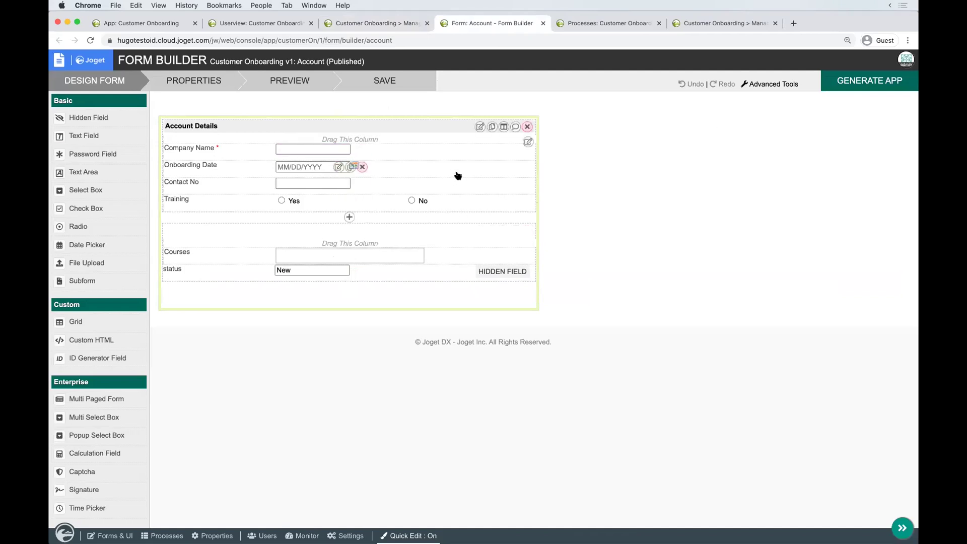
{"action": "left_click", "coordinate": [428, 537]}
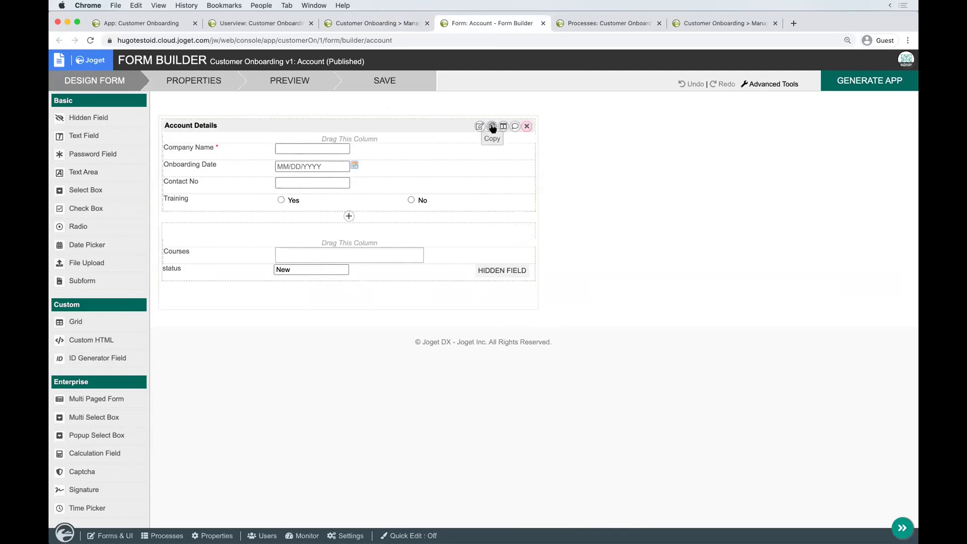
Step: View the available permission options in the Account form's advanced properties without choosing one
{"action": "left_click", "coordinate": [217, 80]}
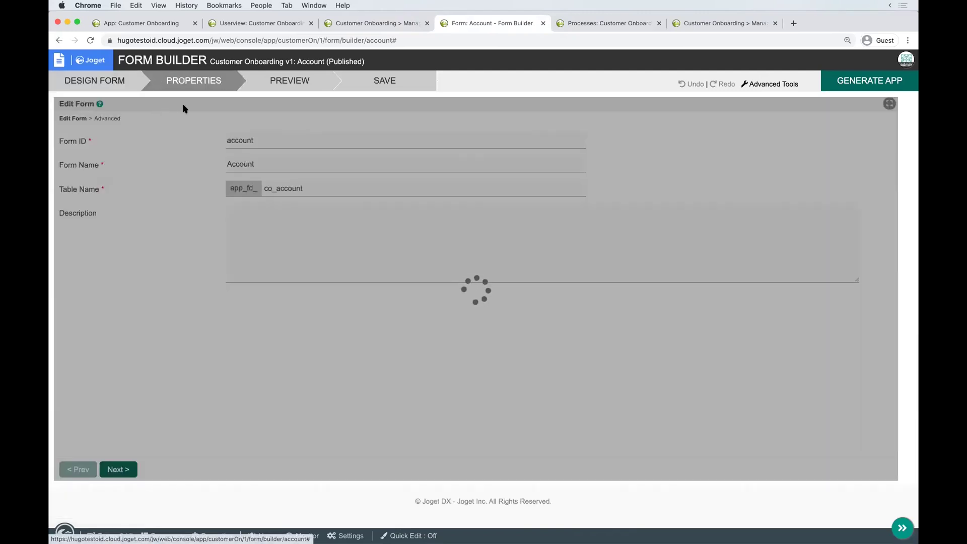
{"action": "left_click", "coordinate": [108, 119]}
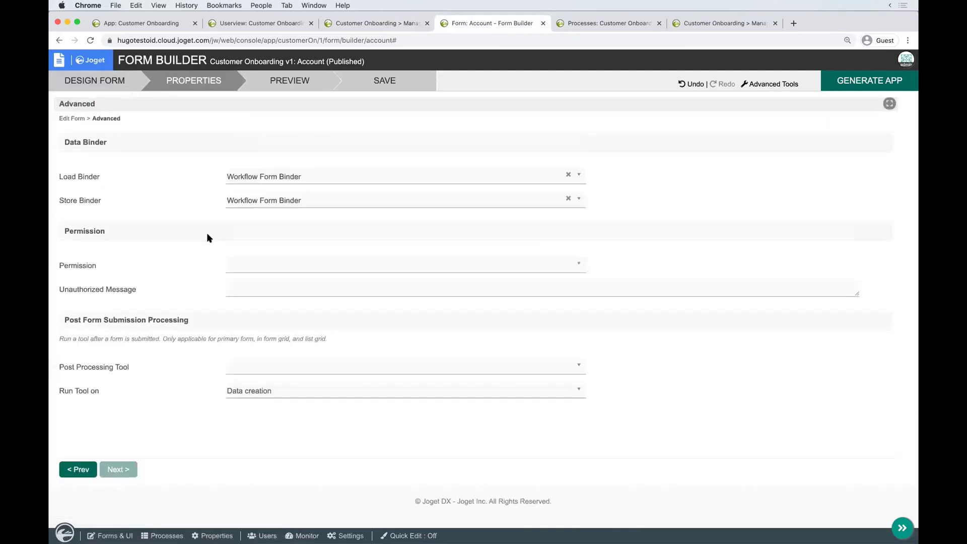
{"action": "left_click", "coordinate": [264, 264]}
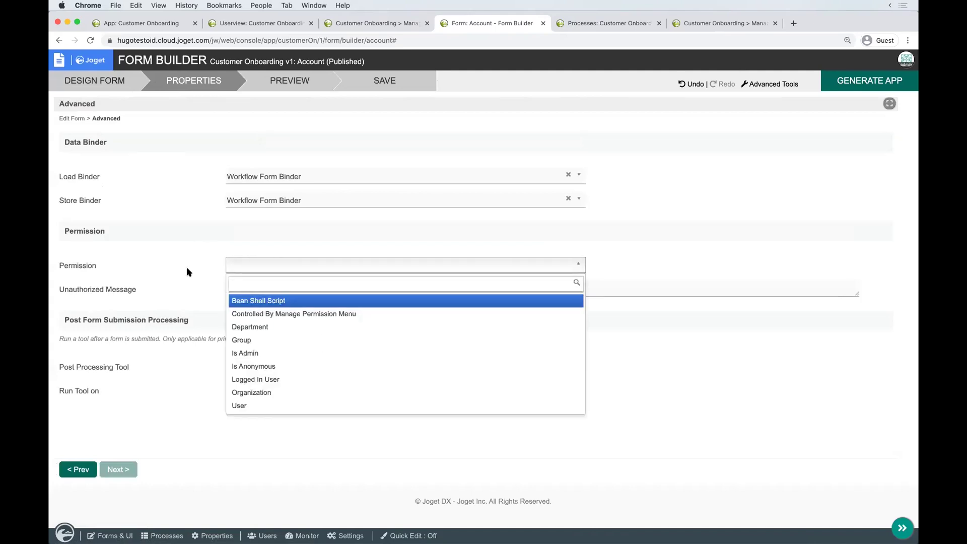
{"action": "left_click", "coordinate": [203, 272]}
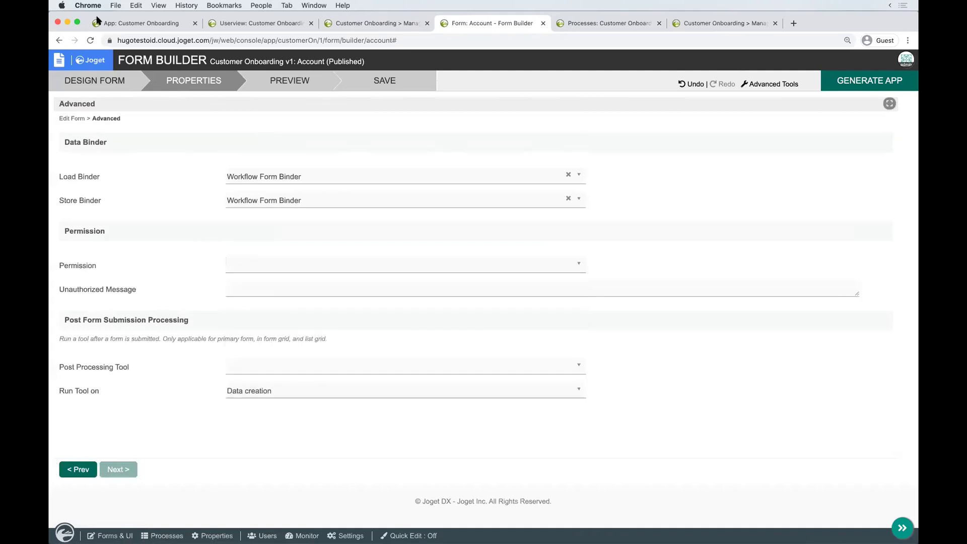
Step: View the Account Details section's advanced permission options in the Account form design, and discard the section edit
{"action": "left_click", "coordinate": [94, 82]}
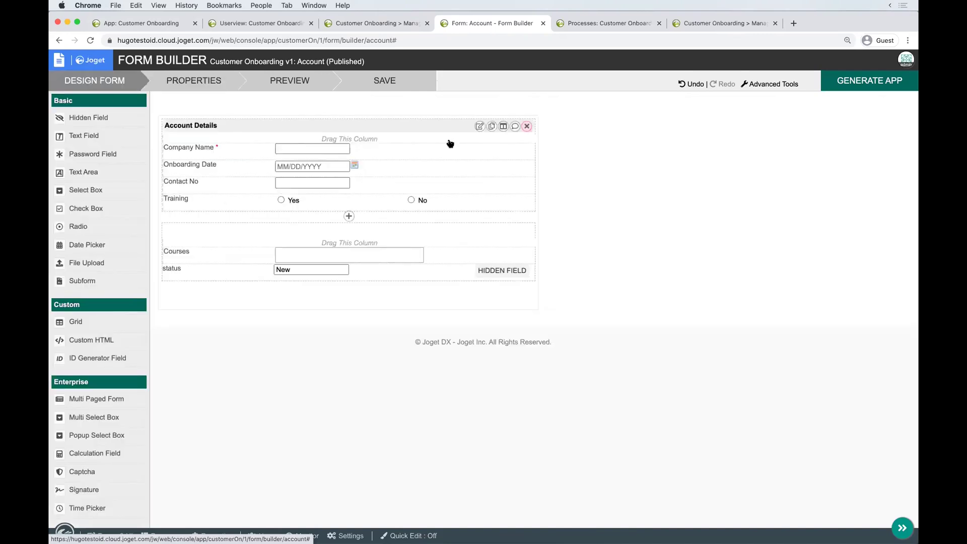
{"action": "left_click", "coordinate": [478, 126]}
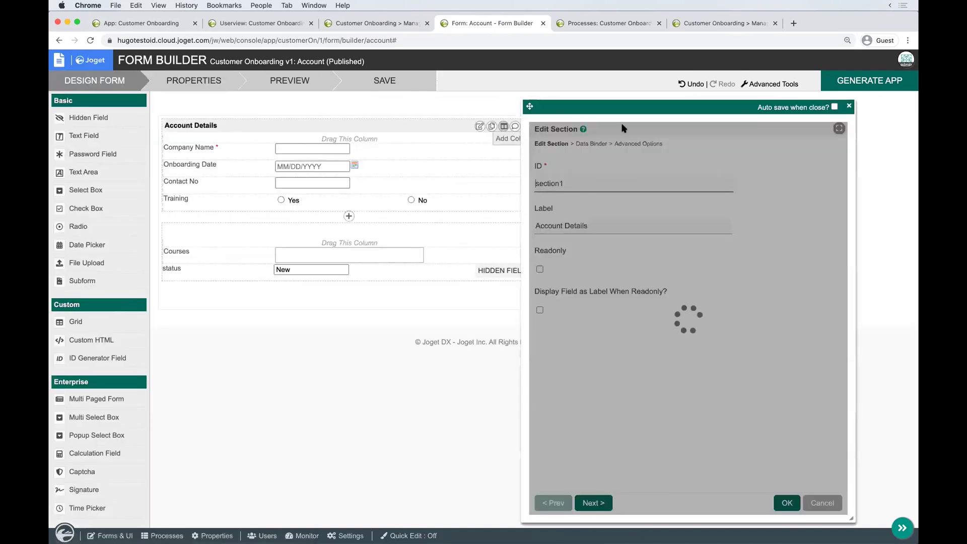
{"action": "left_click", "coordinate": [643, 144]}
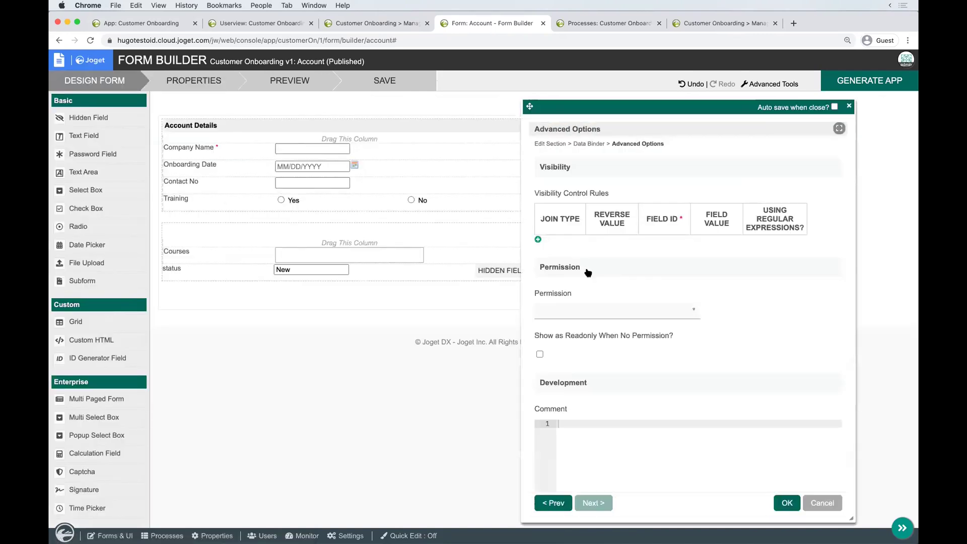
{"action": "left_click", "coordinate": [629, 312]}
{"action": "left_click", "coordinate": [832, 504]}
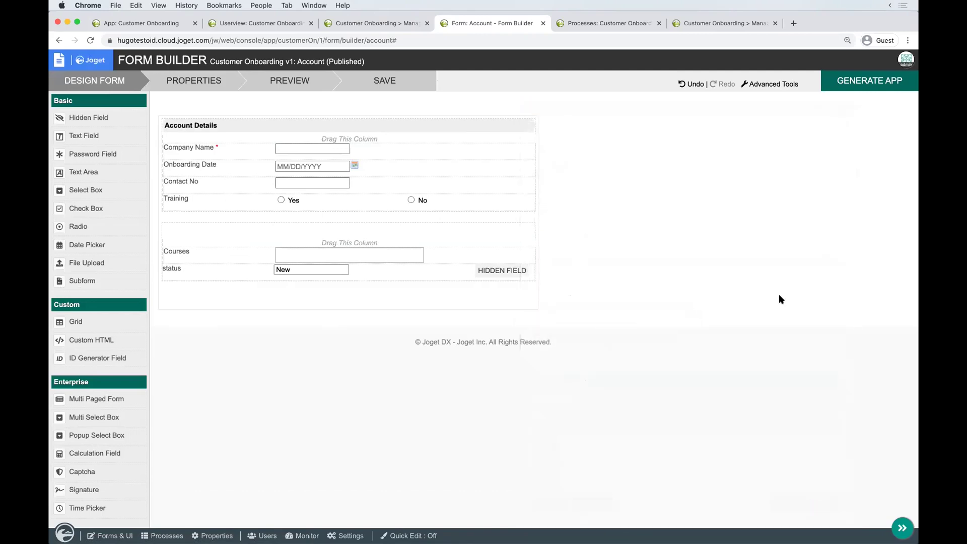
Step: Add a permission rule named Manager to the Account form through the Advanced Tools permission view
{"action": "left_click", "coordinate": [778, 85]}
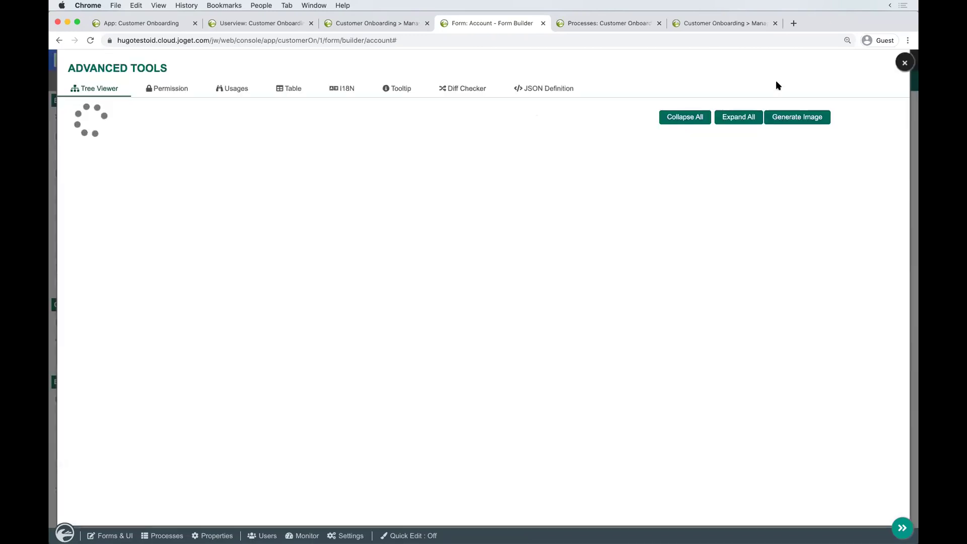
{"action": "left_click", "coordinate": [171, 89]}
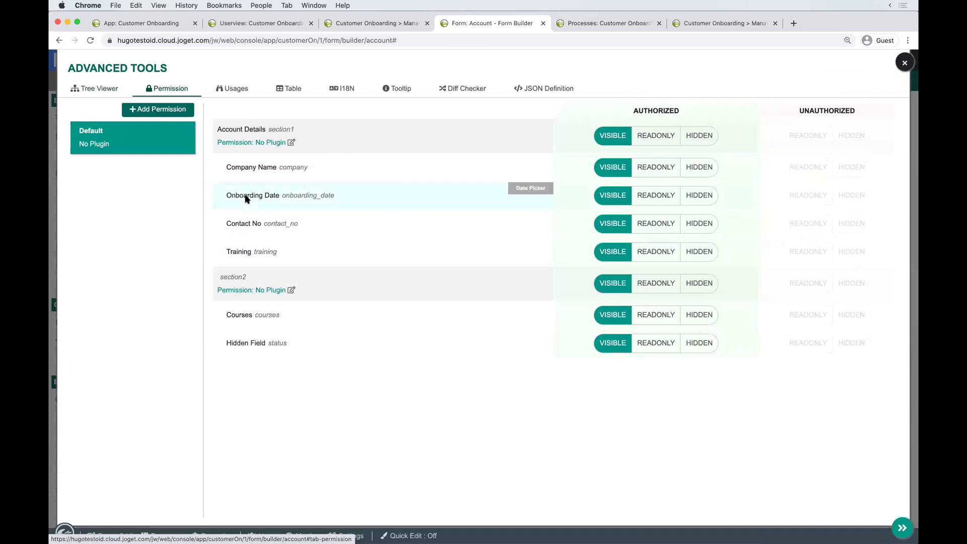
{"action": "left_click", "coordinate": [168, 111]}
{"action": "double_click", "coordinate": [104, 132]}
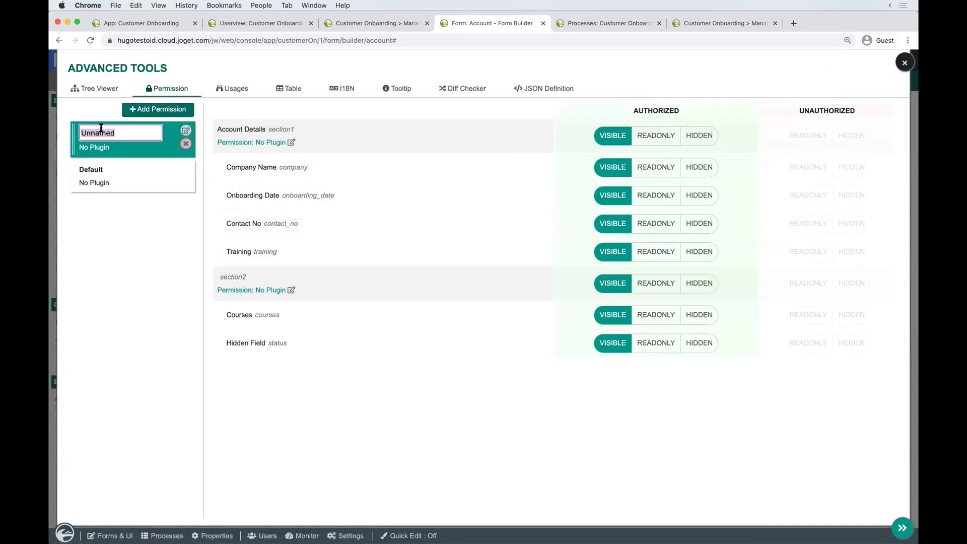
{"action": "type", "text": "Manager"}
{"action": "key", "text": "Return"}
{"action": "mouse_move", "coordinate": [132, 136]}
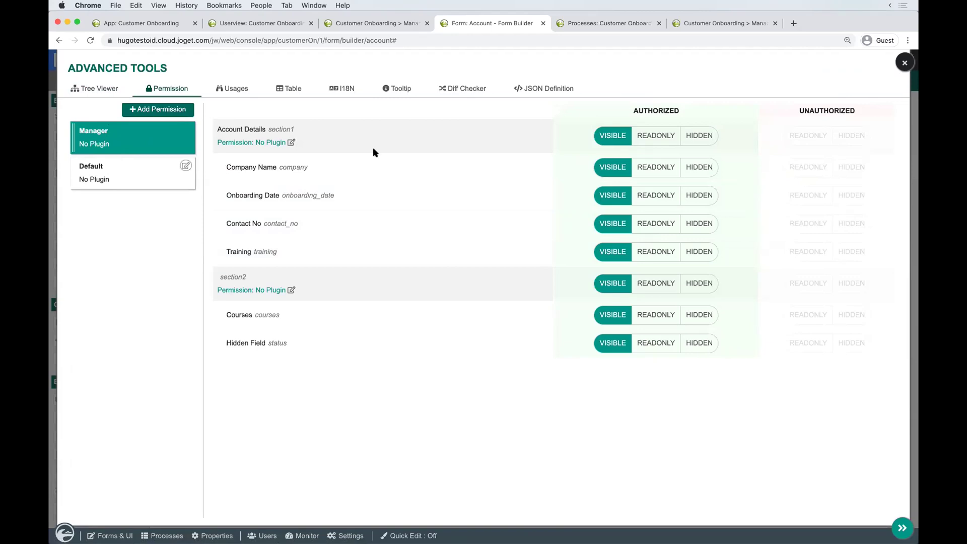
Step: Try making the Account Details section read-only under the Default permission rule, restore it to visible and compare with the Manager rule
{"action": "left_click", "coordinate": [117, 174]}
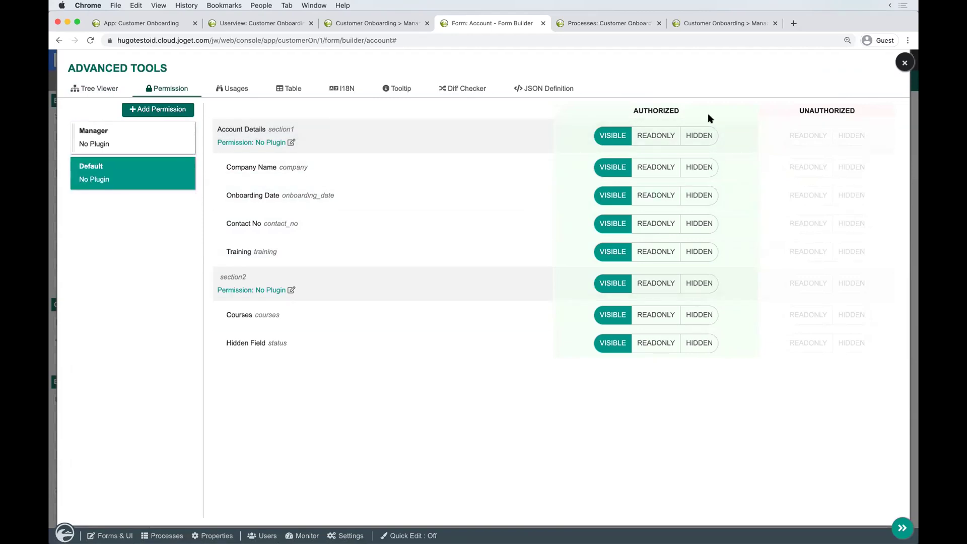
{"action": "left_click", "coordinate": [656, 136]}
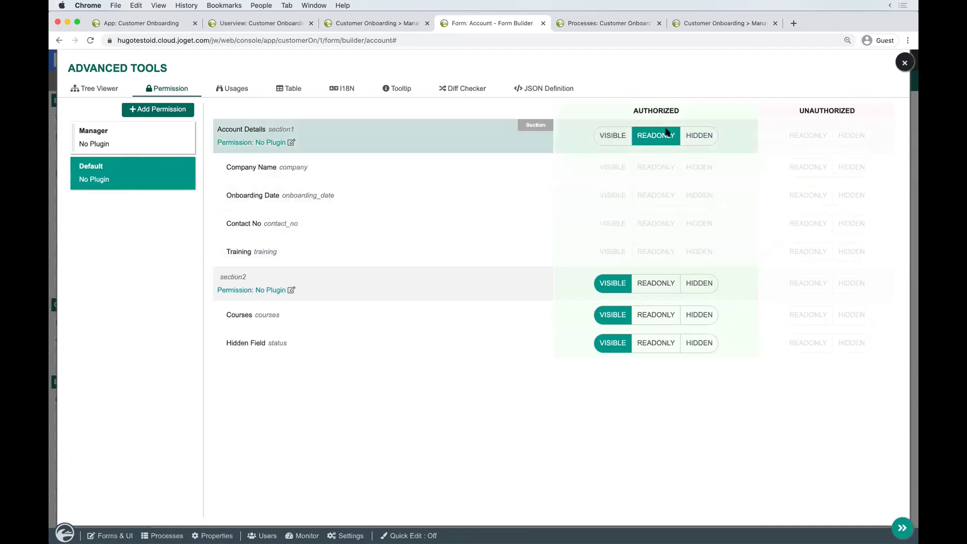
{"action": "left_click", "coordinate": [616, 136]}
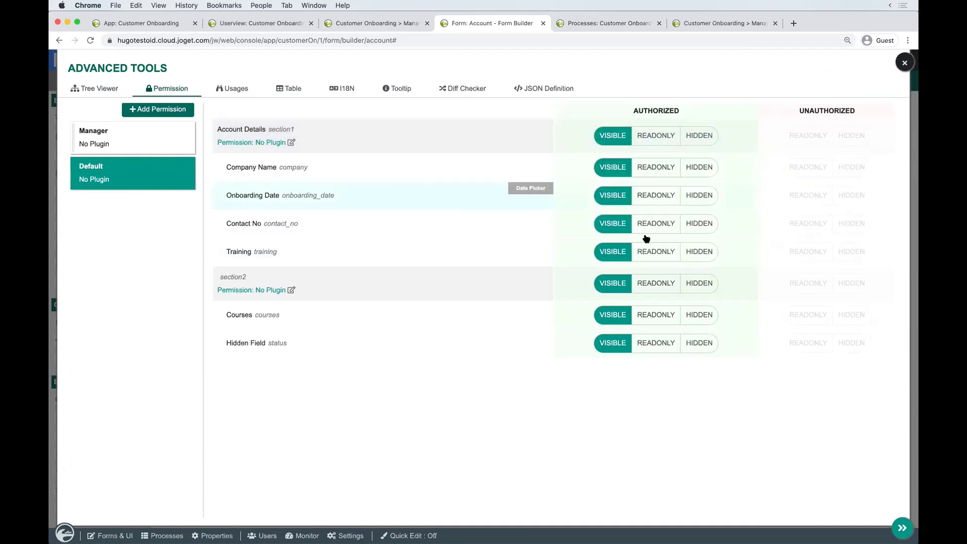
{"action": "left_click", "coordinate": [124, 137]}
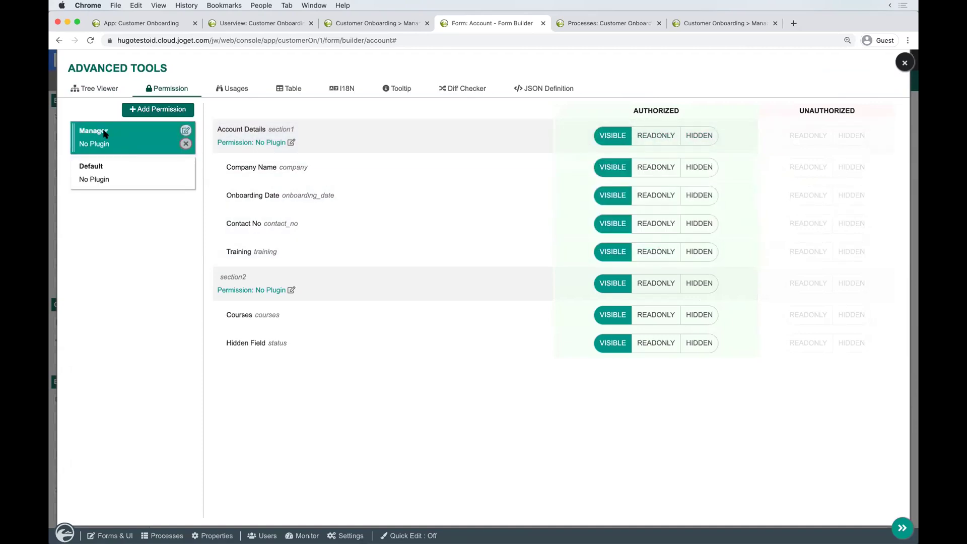
{"action": "left_click", "coordinate": [135, 186]}
{"action": "left_click", "coordinate": [141, 149]}
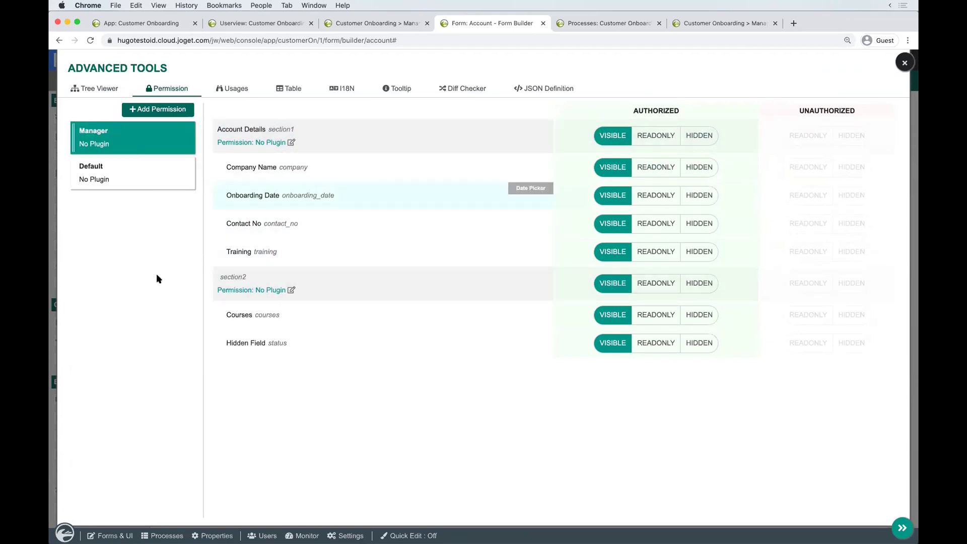
Step: Set both the Account Details section and section2 to read-only for authorized users under the Default permission rule
{"action": "left_click", "coordinate": [145, 177]}
{"action": "left_click", "coordinate": [674, 136]}
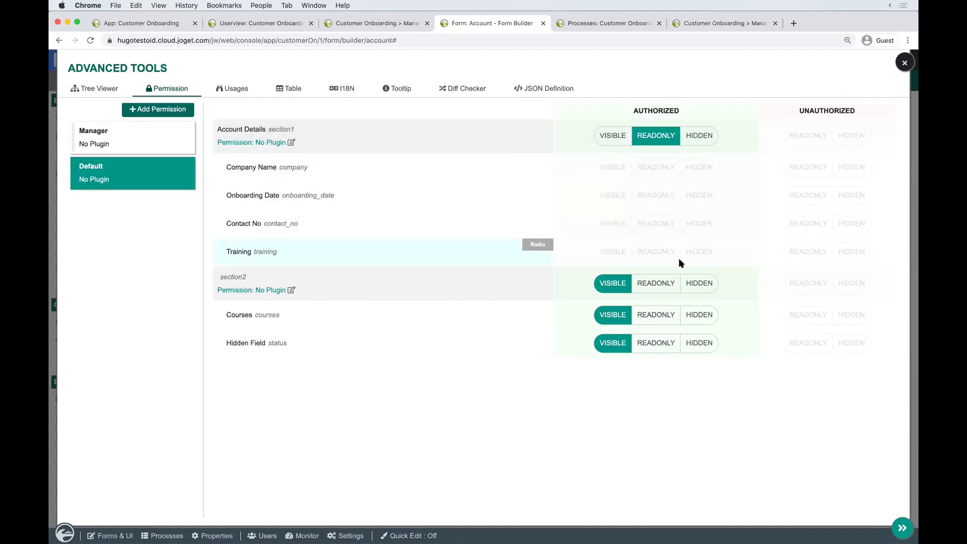
{"action": "left_click", "coordinate": [675, 283]}
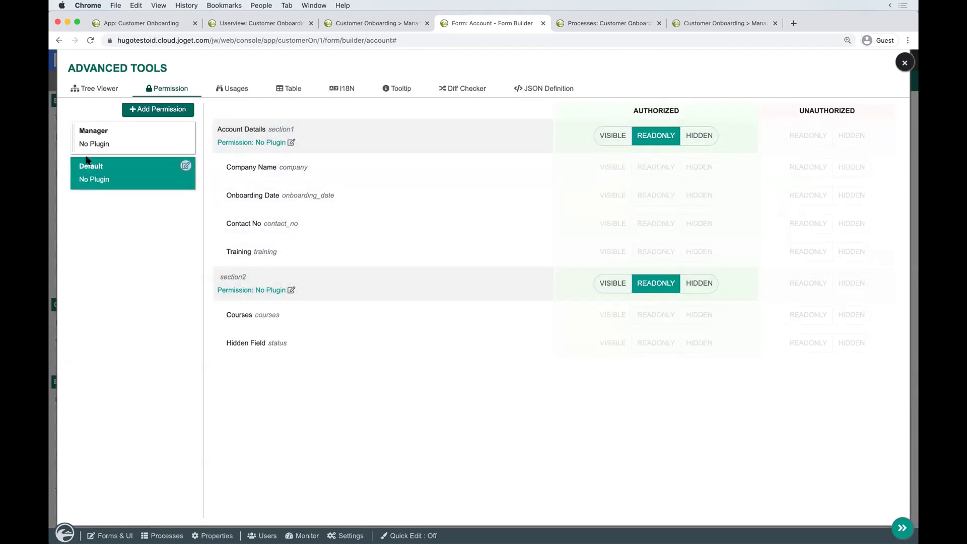
Step: Under the Manager rule, keep section2 visible but make its Courses and status fields read-only, and close Advanced Tools
{"action": "left_click", "coordinate": [105, 145]}
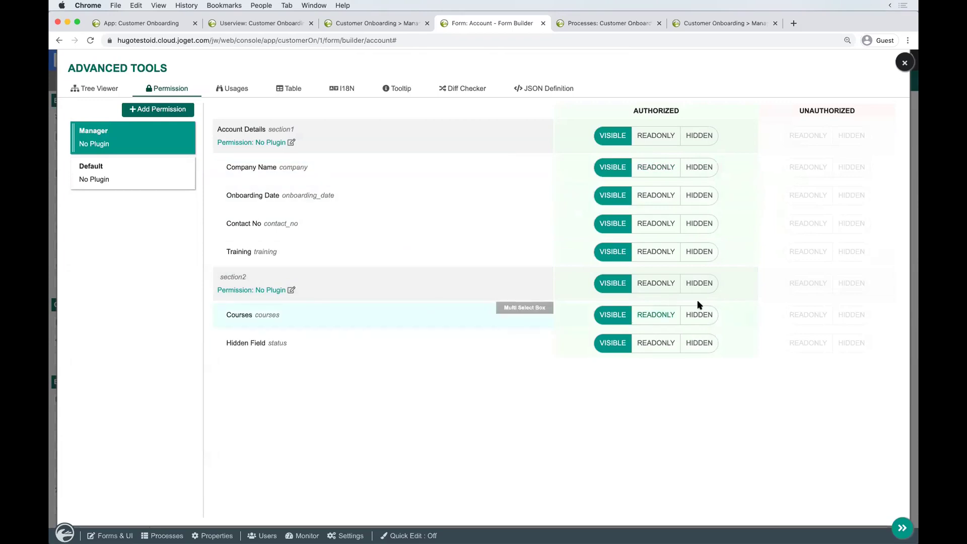
{"action": "left_click", "coordinate": [665, 283]}
{"action": "left_click", "coordinate": [612, 290]}
{"action": "left_click", "coordinate": [655, 317]}
{"action": "left_click", "coordinate": [657, 340]}
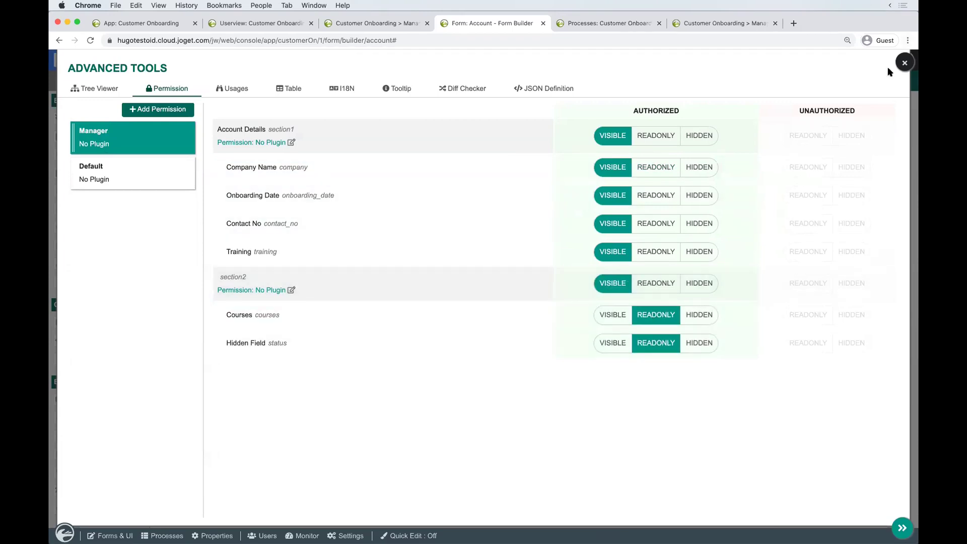
{"action": "left_click", "coordinate": [905, 62]}
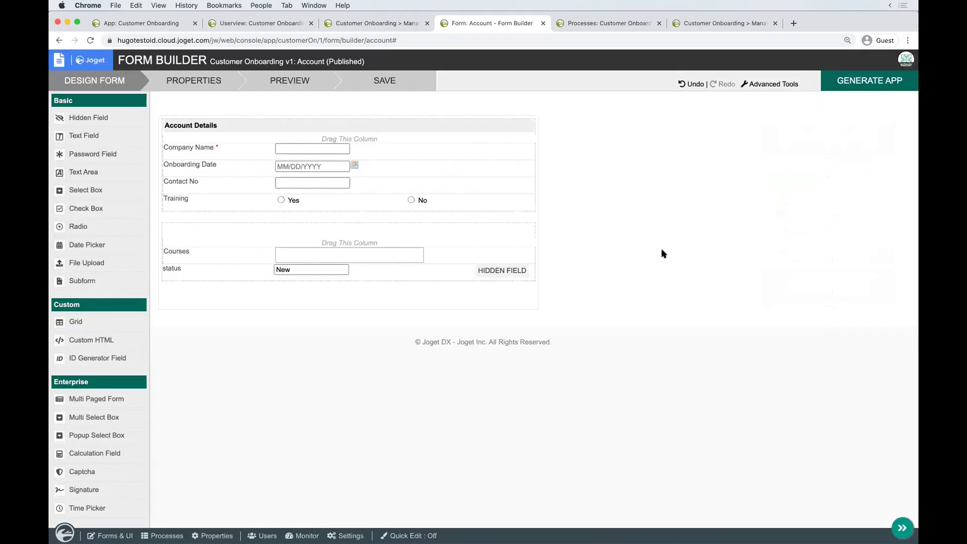
Step: View the Manage Account list in the running Customer Onboarding app, and look at its userview design
{"action": "left_click", "coordinate": [352, 22]}
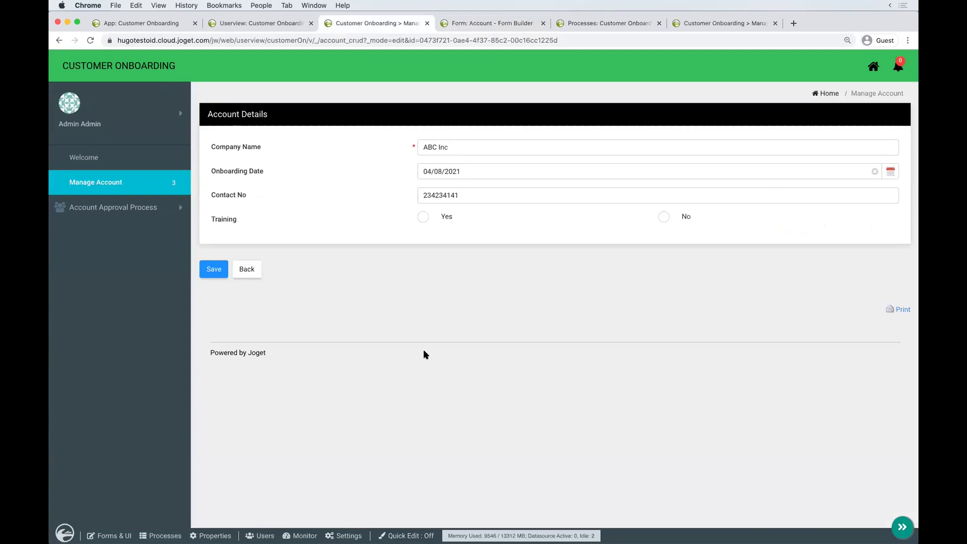
{"action": "key", "text": "super+grave"}
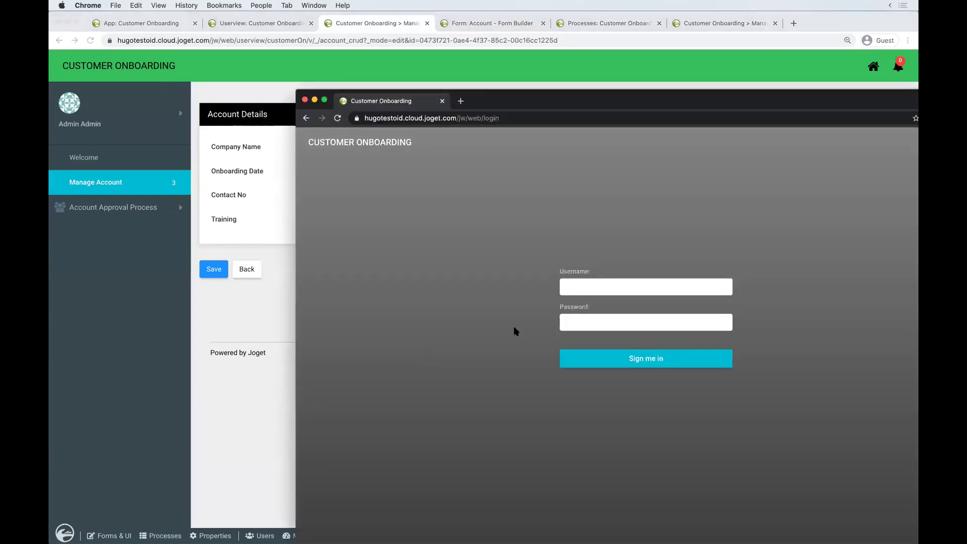
{"action": "left_click", "coordinate": [229, 315]}
{"action": "key", "text": "super+r"}
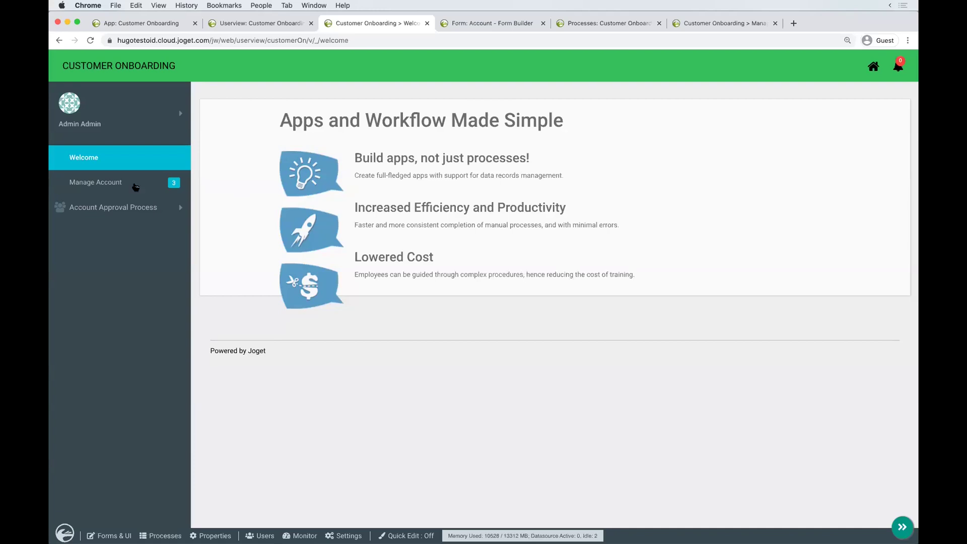
{"action": "left_click", "coordinate": [133, 184]}
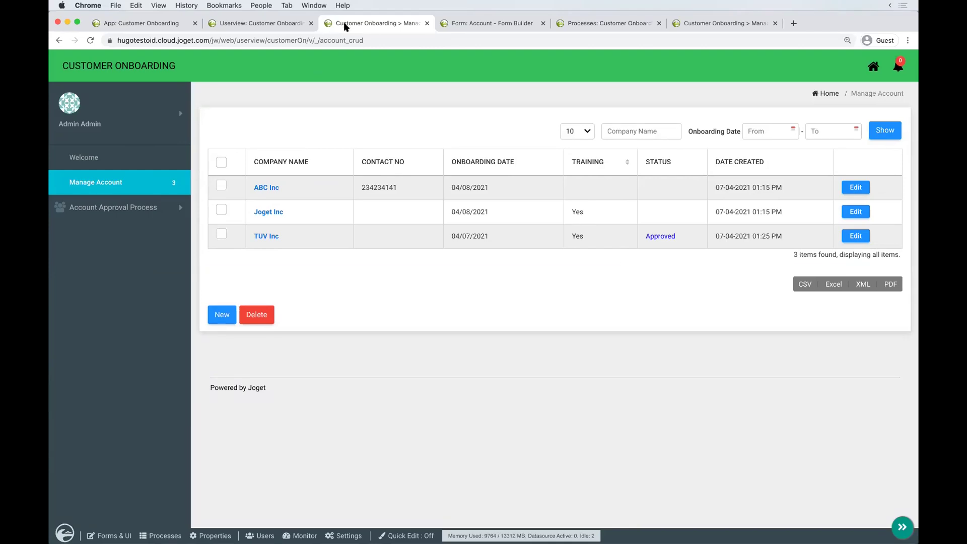
{"action": "left_click", "coordinate": [266, 24]}
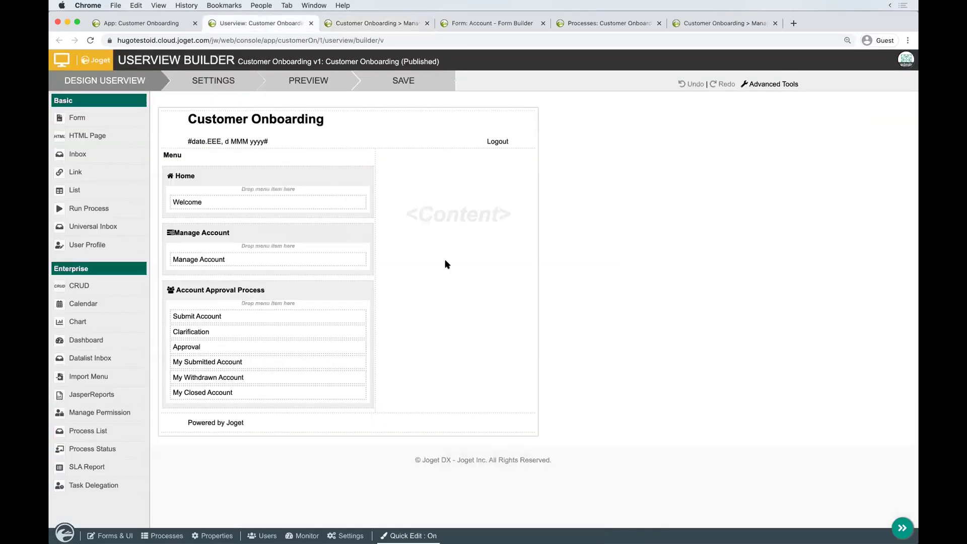
Step: Design a new app from the App Center with ID supplierOn and name Supplier Onboarding, duplicated from Customer Onboarding
{"action": "left_click", "coordinate": [141, 23]}
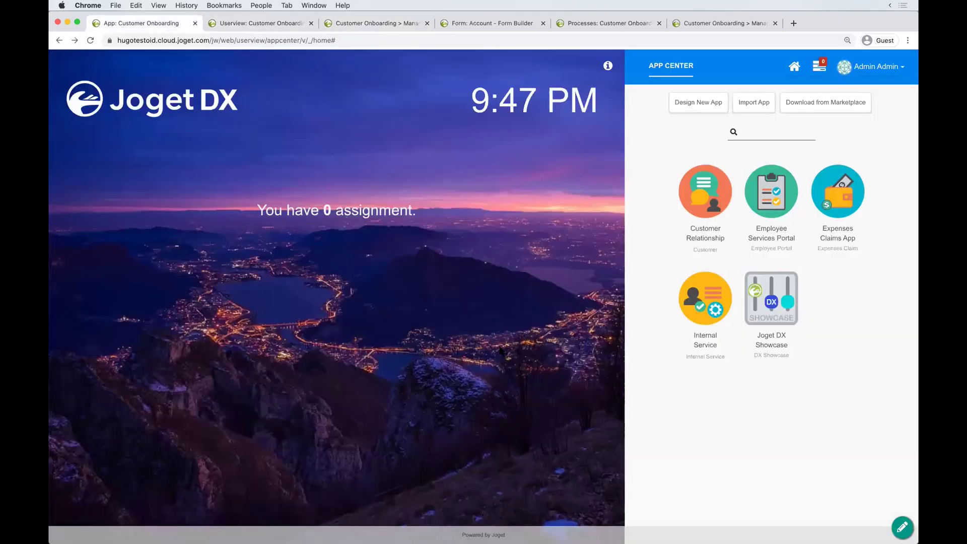
{"action": "key", "text": "super+r"}
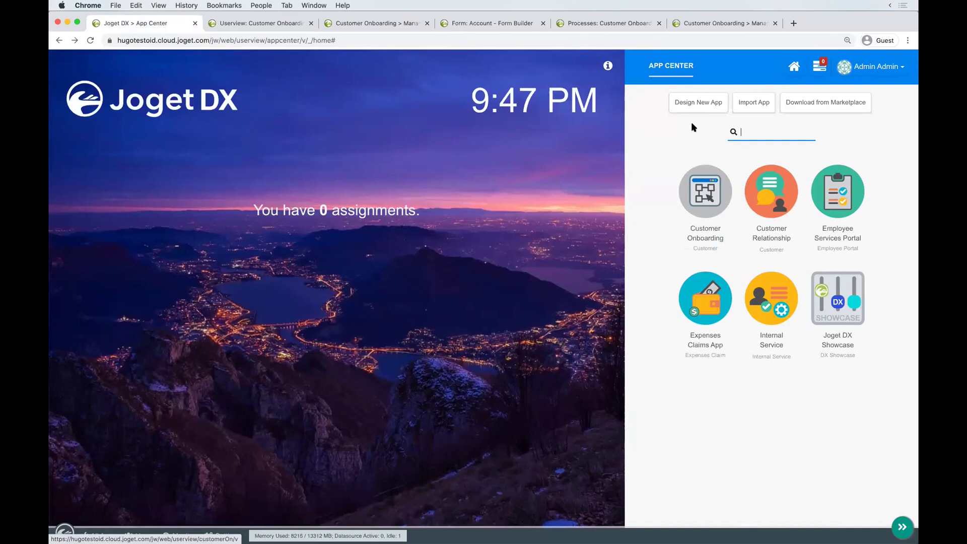
{"action": "left_click", "coordinate": [694, 104]}
{"action": "type", "text": "supplierOn"}
{"action": "left_click", "coordinate": [272, 177]}
{"action": "type", "text": "S"}
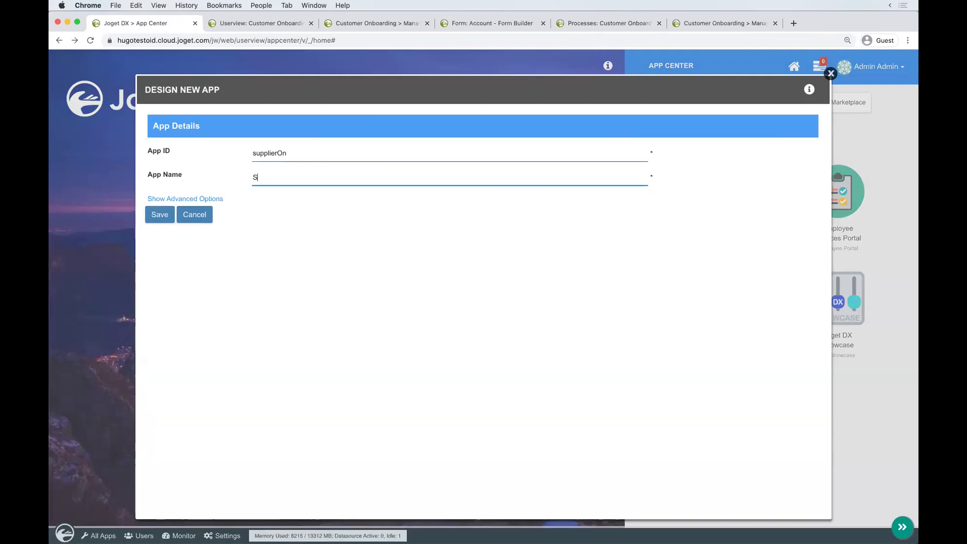
{"action": "type", "text": "upplier Onboarding"}
{"action": "left_click", "coordinate": [183, 199]}
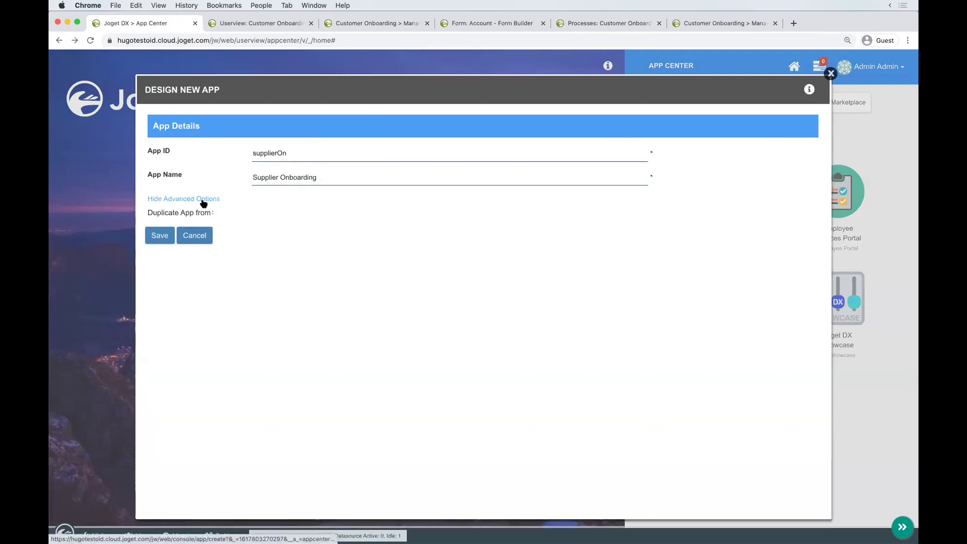
{"action": "left_click", "coordinate": [237, 230]}
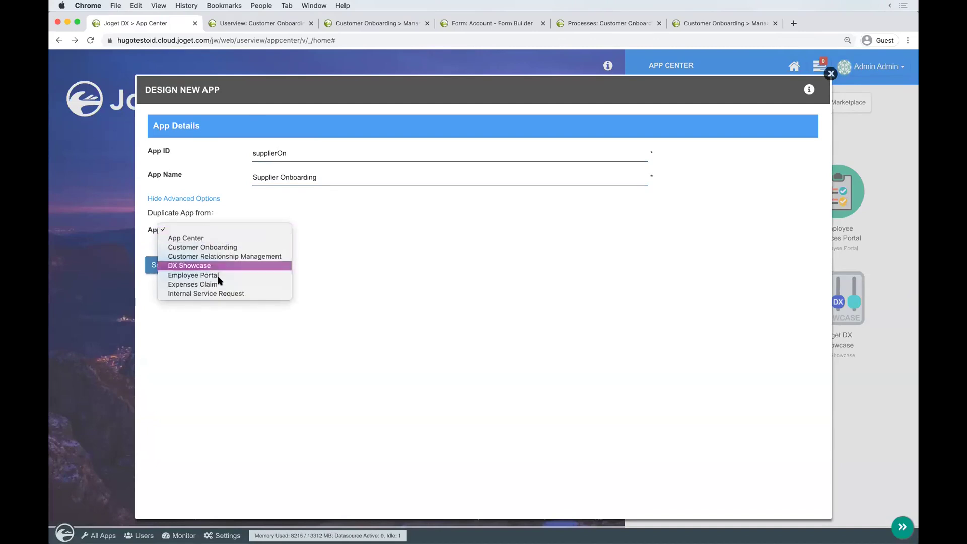
{"action": "left_click", "coordinate": [221, 250]}
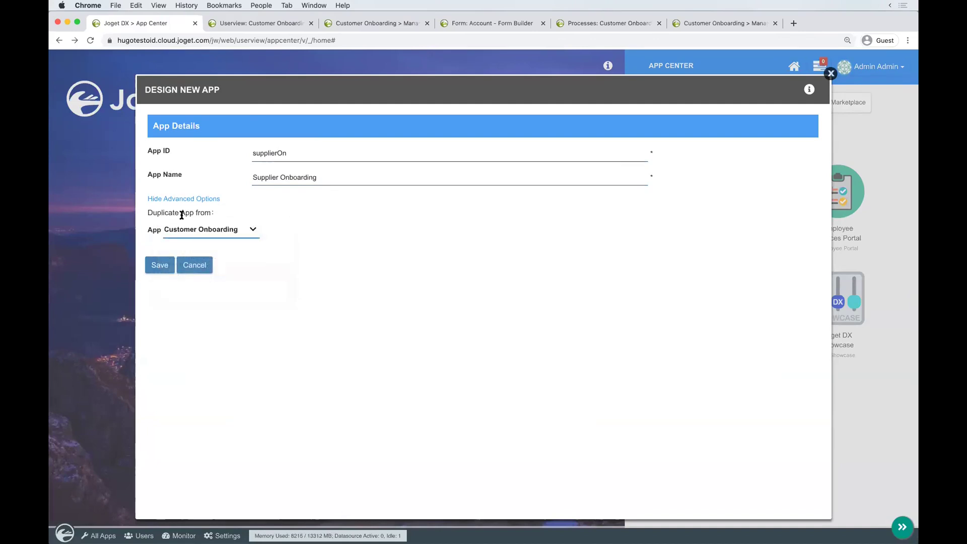
{"action": "left_click", "coordinate": [168, 265]}
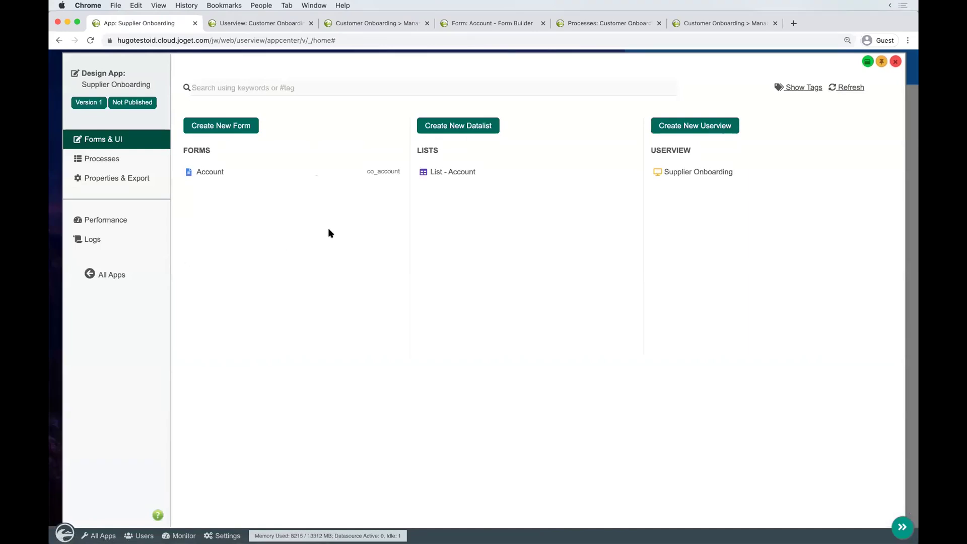
Step: Publish version 1 of the Supplier Onboarding app
{"action": "left_click", "coordinate": [135, 102]}
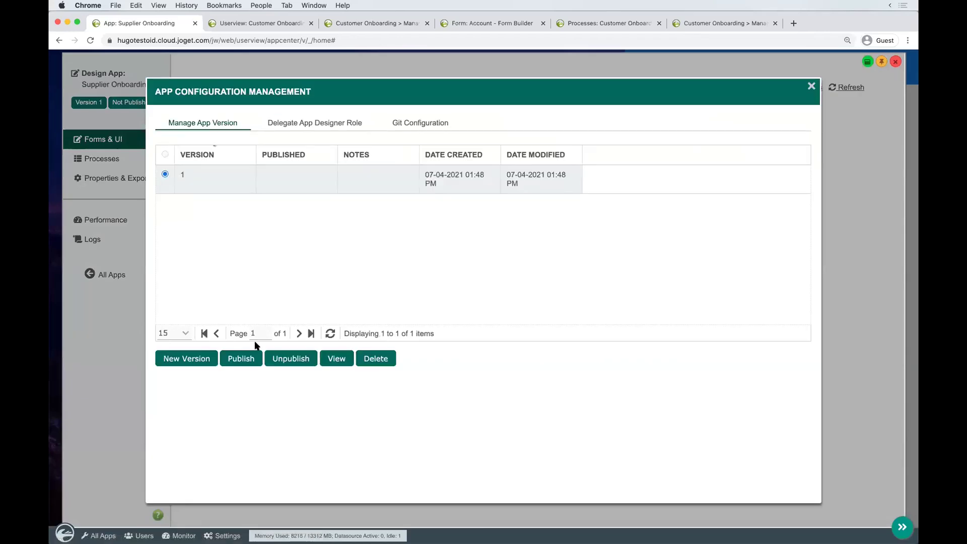
{"action": "left_click", "coordinate": [239, 359]}
{"action": "left_click", "coordinate": [567, 95]}
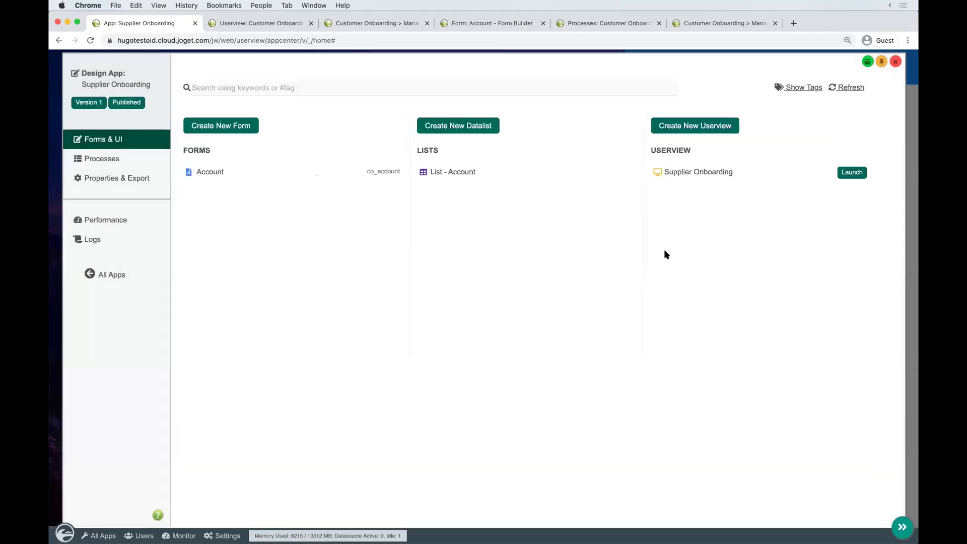
Step: Open the Supplier Onboarding userview design and change its header title to Supplier Onboarding
{"action": "left_click", "coordinate": [716, 172]}
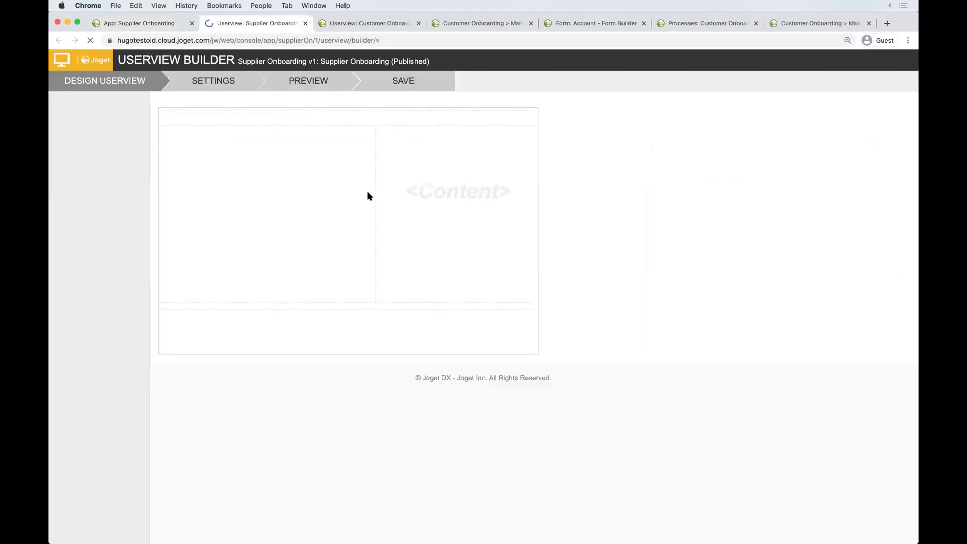
{"action": "left_click", "coordinate": [233, 119]}
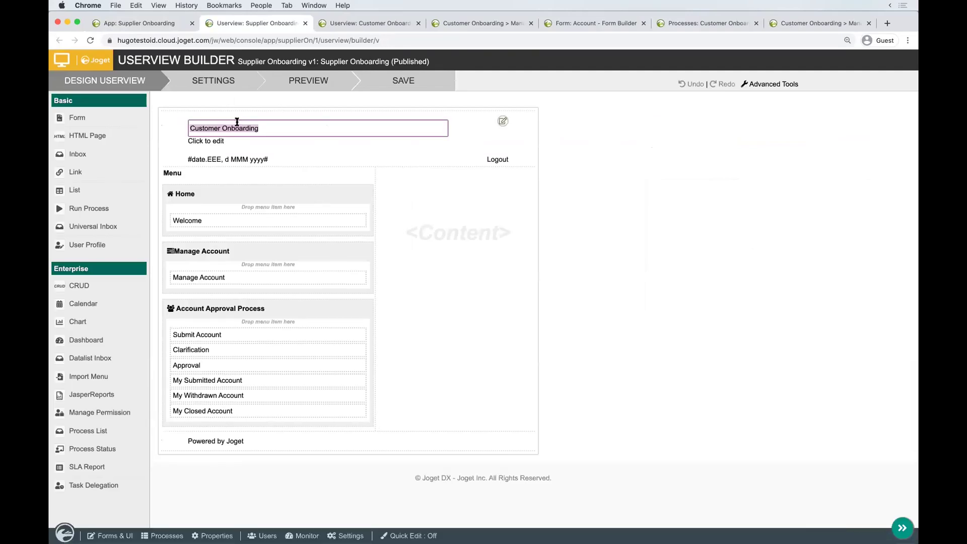
{"action": "double_click", "coordinate": [207, 129]}
{"action": "type", "text": "Supplier"}
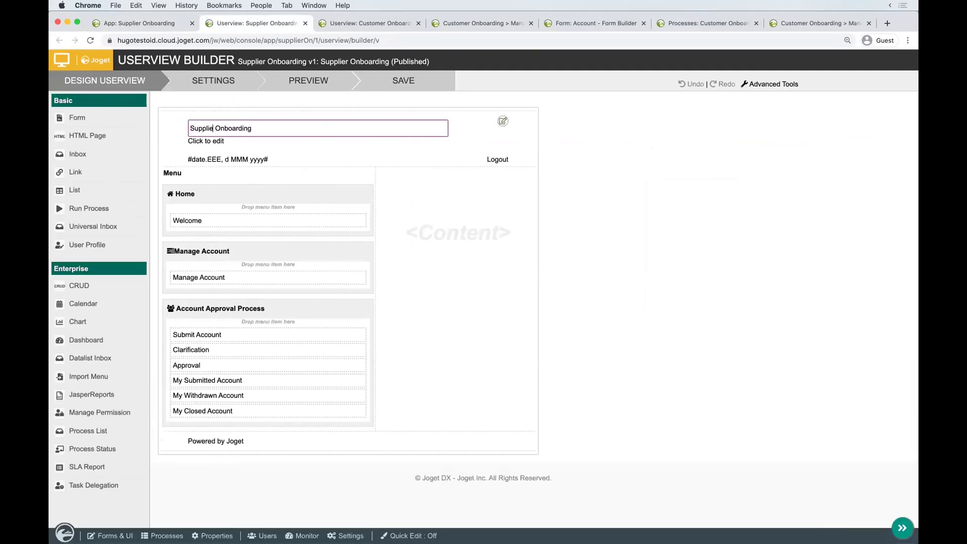
{"action": "key", "text": "Return"}
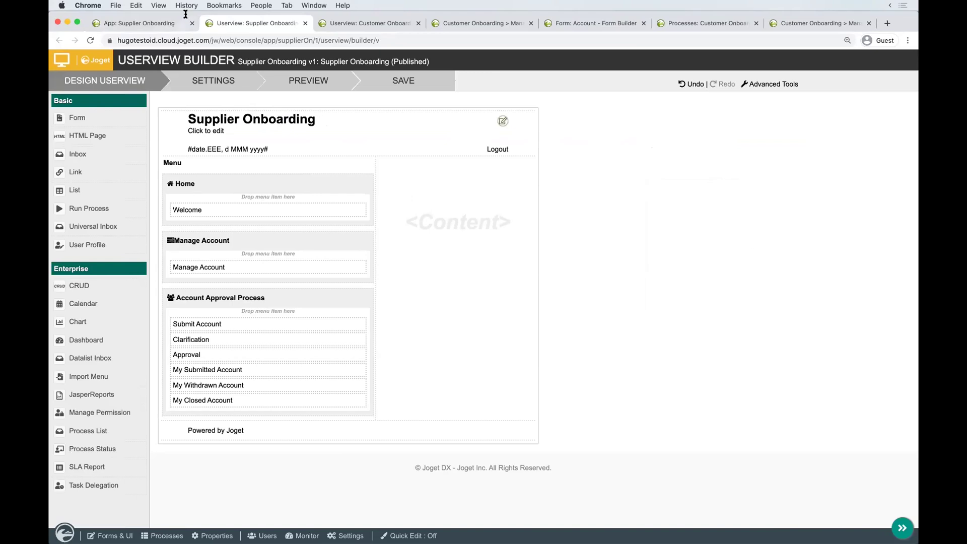
Step: Set the userview's theme to DX Progressive Theme and preview the result
{"action": "left_click", "coordinate": [201, 81]}
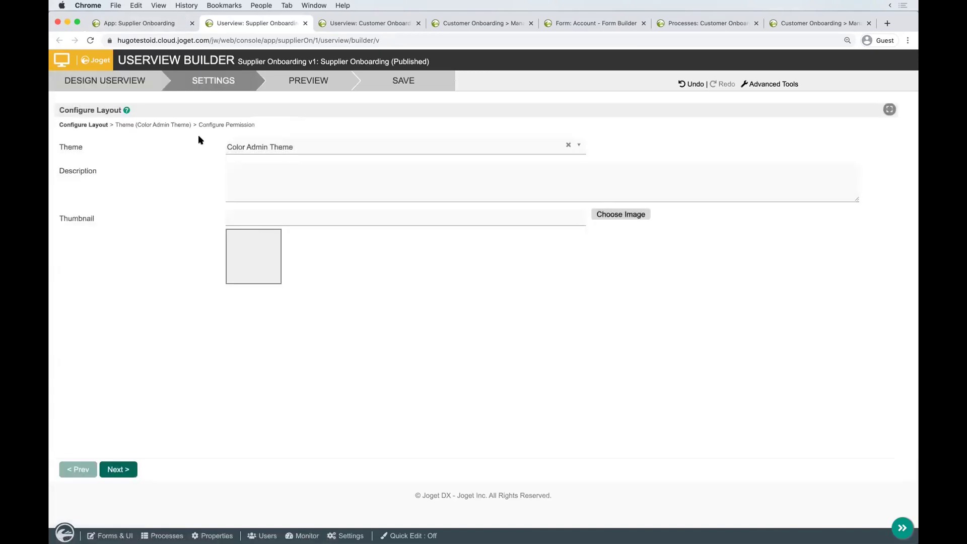
{"action": "left_click", "coordinate": [288, 151]}
{"action": "left_click", "coordinate": [276, 195]}
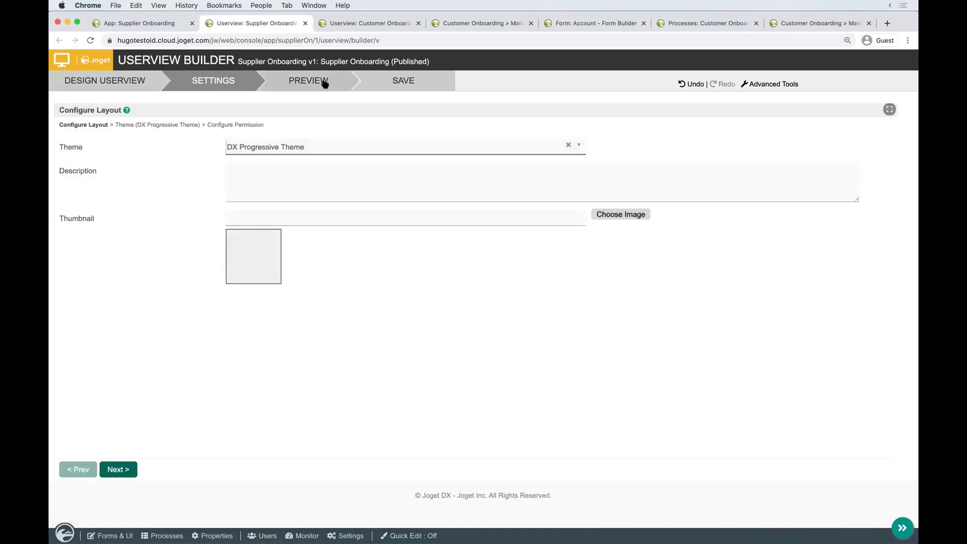
{"action": "left_click", "coordinate": [323, 82]}
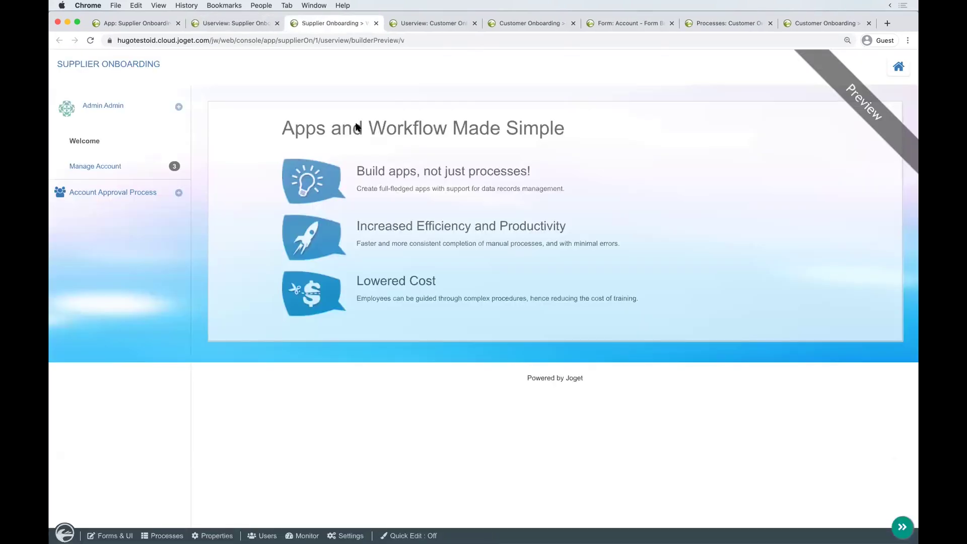
{"action": "left_click", "coordinate": [376, 23]}
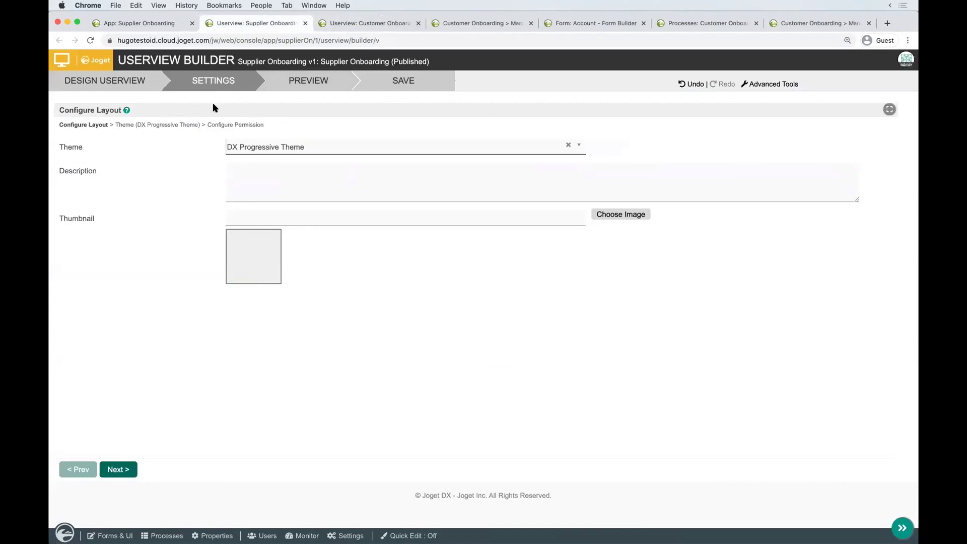
Step: Set the Progressive Theme's primary color to Deep Purple (#673AB7) and preview the userview
{"action": "left_click", "coordinate": [137, 126]}
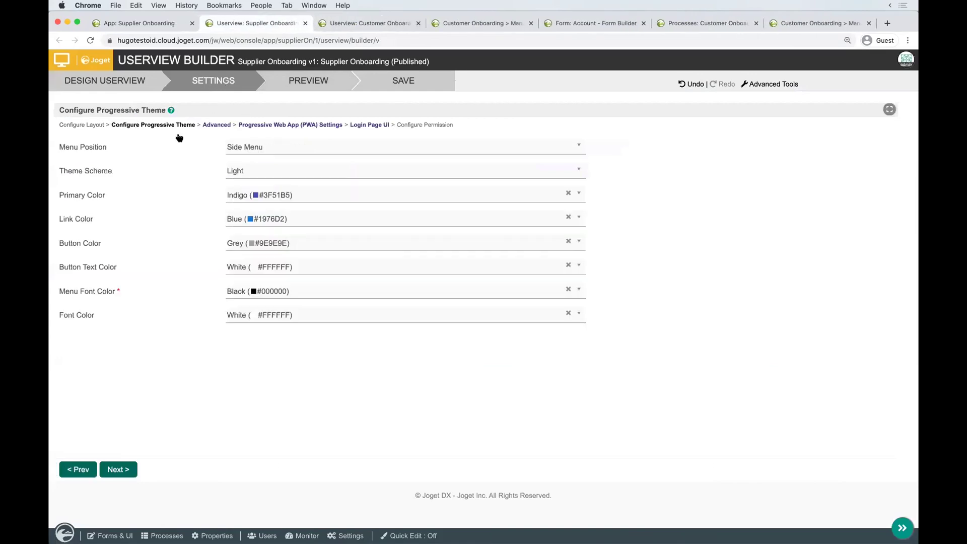
{"action": "left_click", "coordinate": [282, 190]}
{"action": "left_click", "coordinate": [285, 242]}
{"action": "left_click", "coordinate": [315, 194]}
{"action": "left_click", "coordinate": [287, 309]}
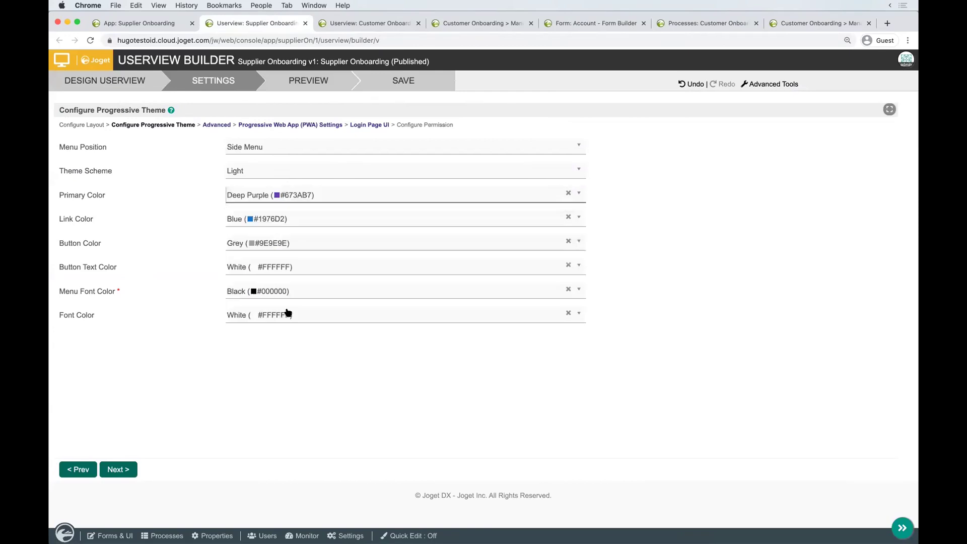
{"action": "left_click", "coordinate": [322, 80]}
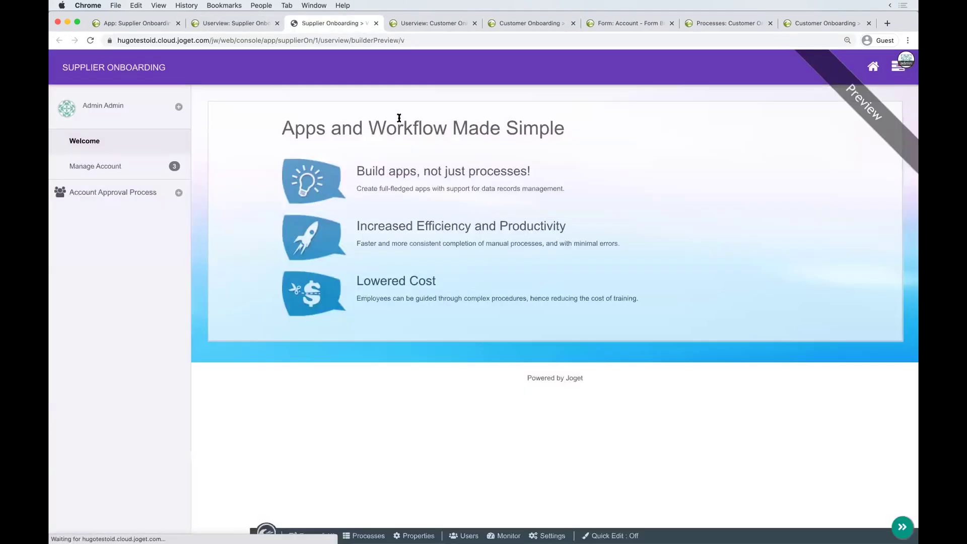
{"action": "left_click", "coordinate": [375, 24]}
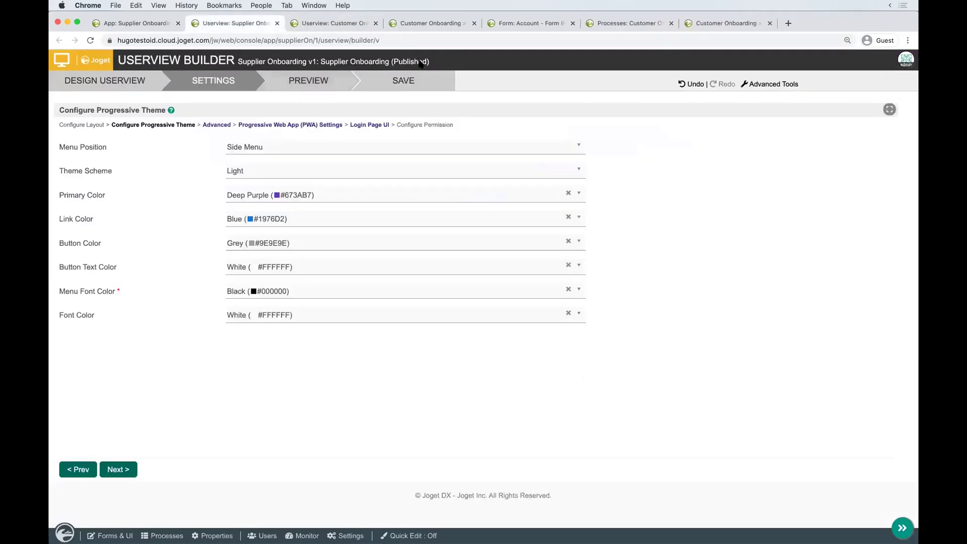
Step: In the Supplier Onboarding app's Account form, change the table name to so_account and save the form
{"action": "left_click", "coordinate": [153, 28]}
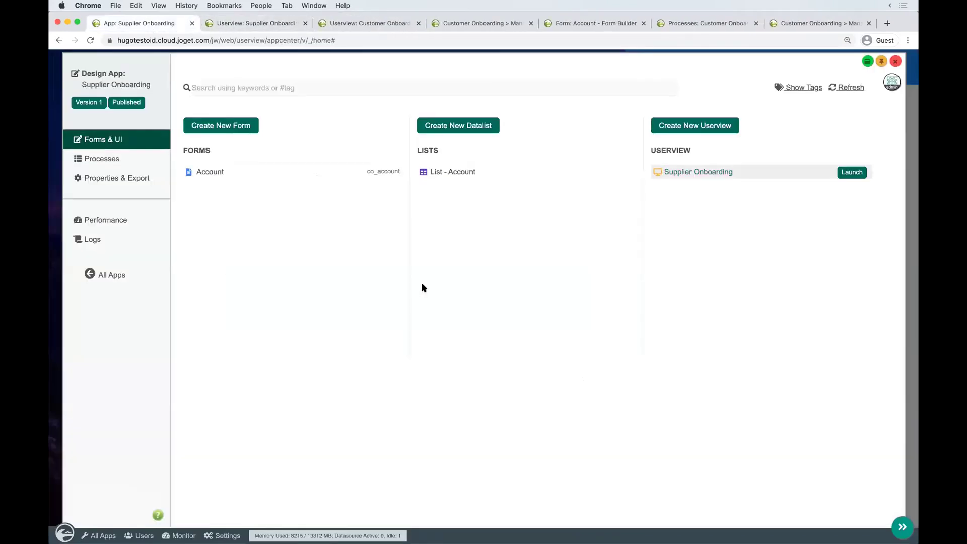
{"action": "left_click", "coordinate": [378, 176]}
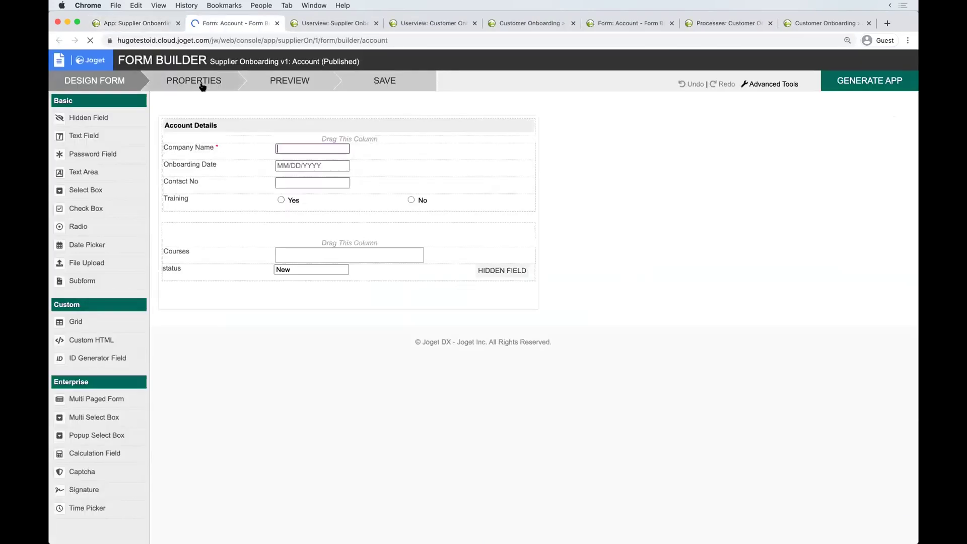
{"action": "left_click", "coordinate": [194, 80]}
{"action": "left_click", "coordinate": [330, 191]}
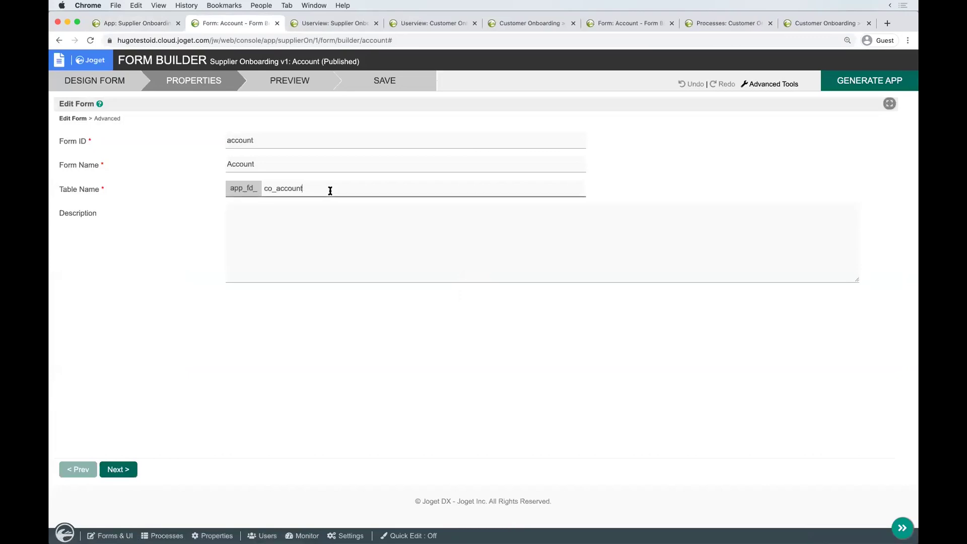
{"action": "key", "text": "BackSpace"}
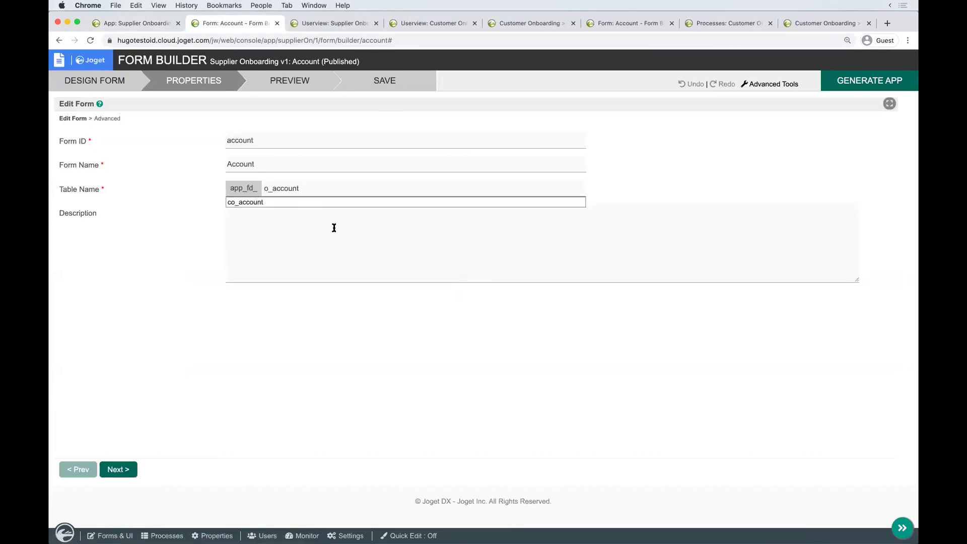
{"action": "type", "text": "s"}
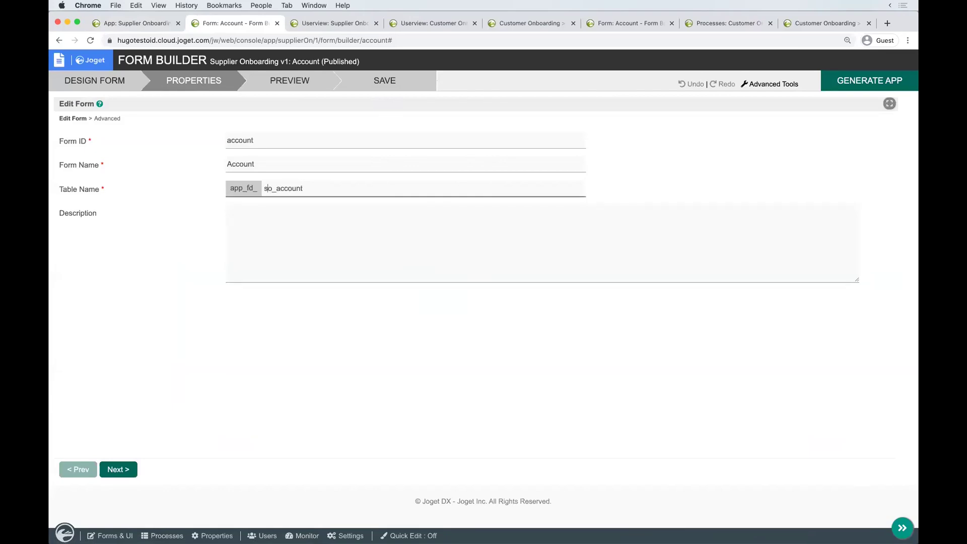
{"action": "left_click", "coordinate": [318, 219]}
{"action": "left_click", "coordinate": [111, 79]}
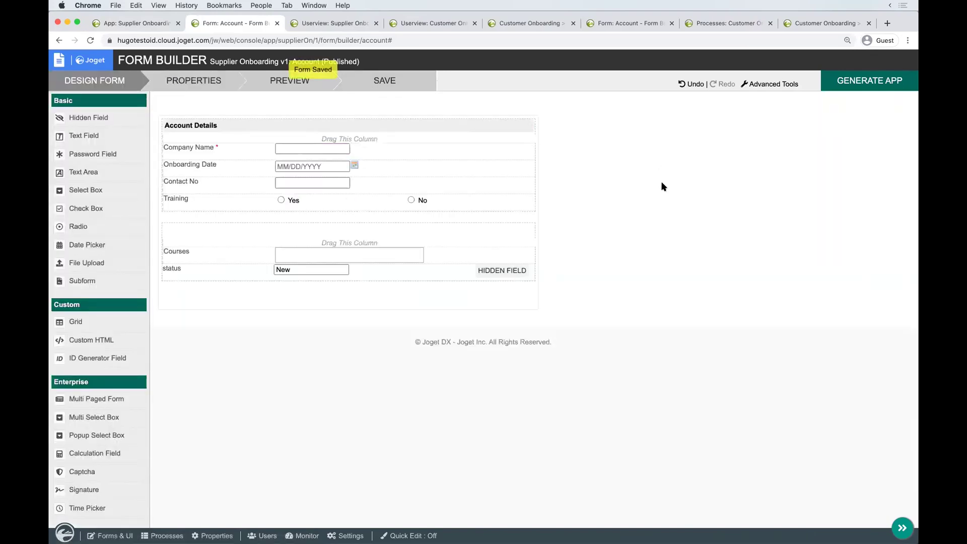
Step: Close the form design, reload the App Center and launch the Supplier Onboarding app to view it running
{"action": "left_click", "coordinate": [276, 24]}
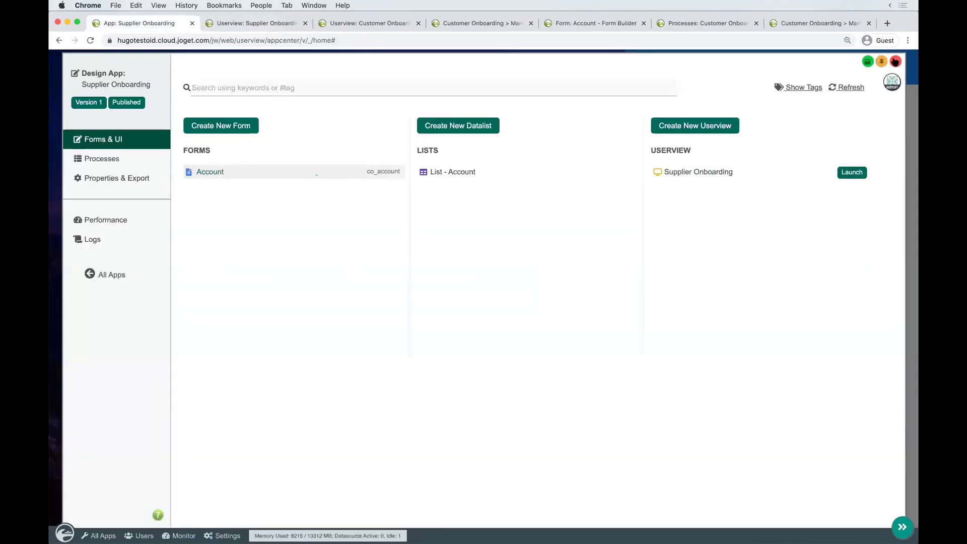
{"action": "key", "text": "super+r"}
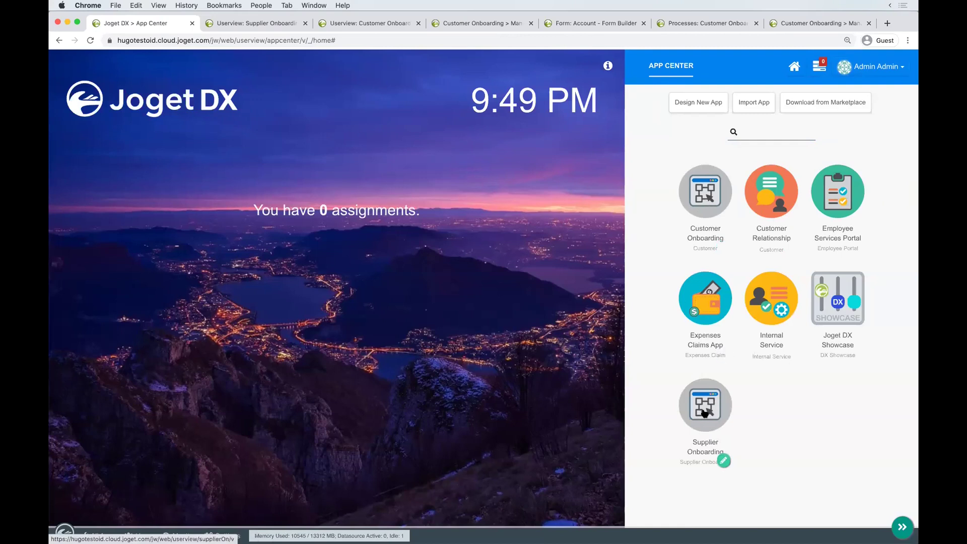
{"action": "left_click", "coordinate": [724, 403]}
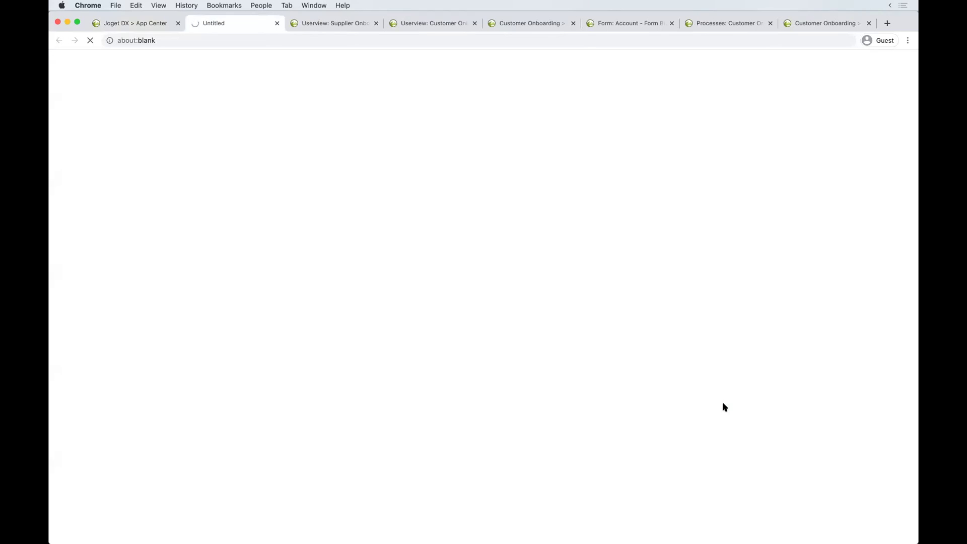
{"action": "left_click", "coordinate": [110, 171]}
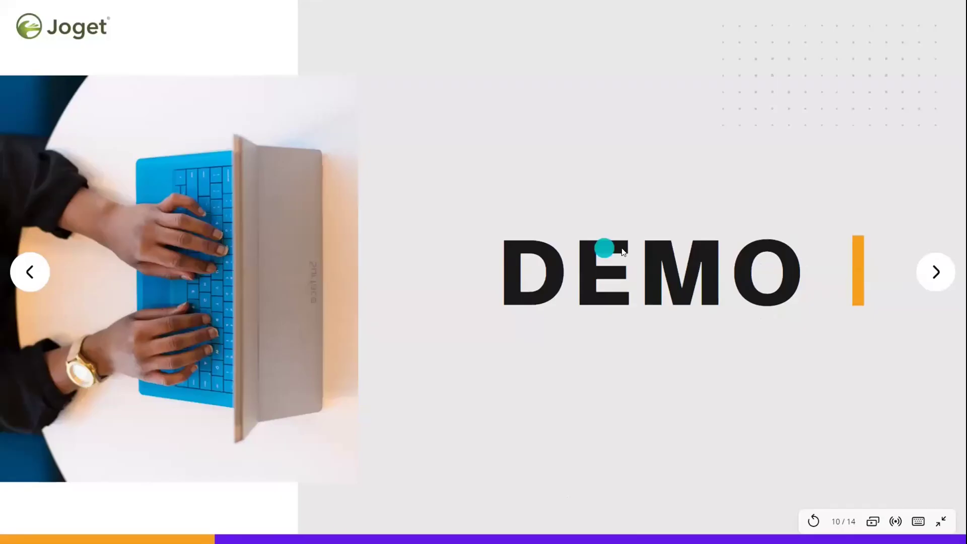
{"action": "left_click", "coordinate": [642, 201]}
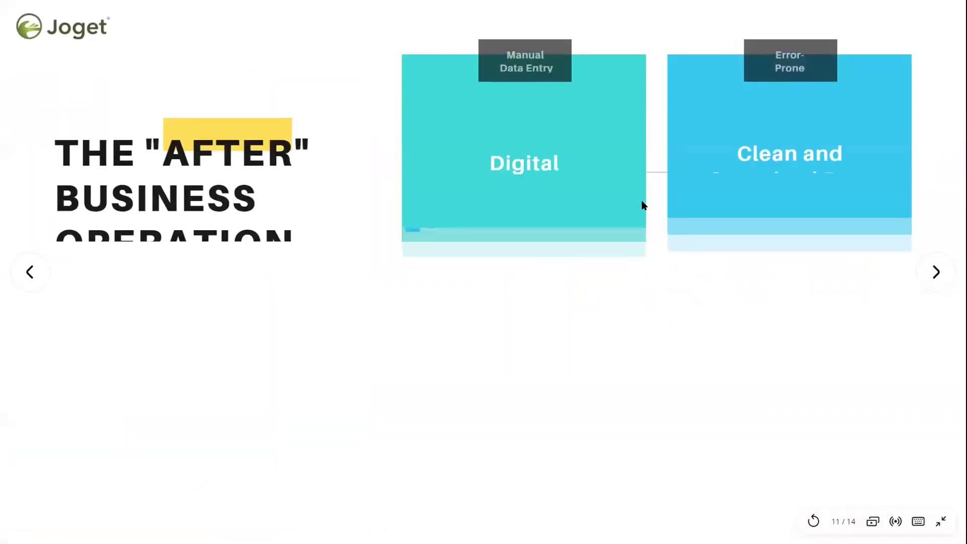